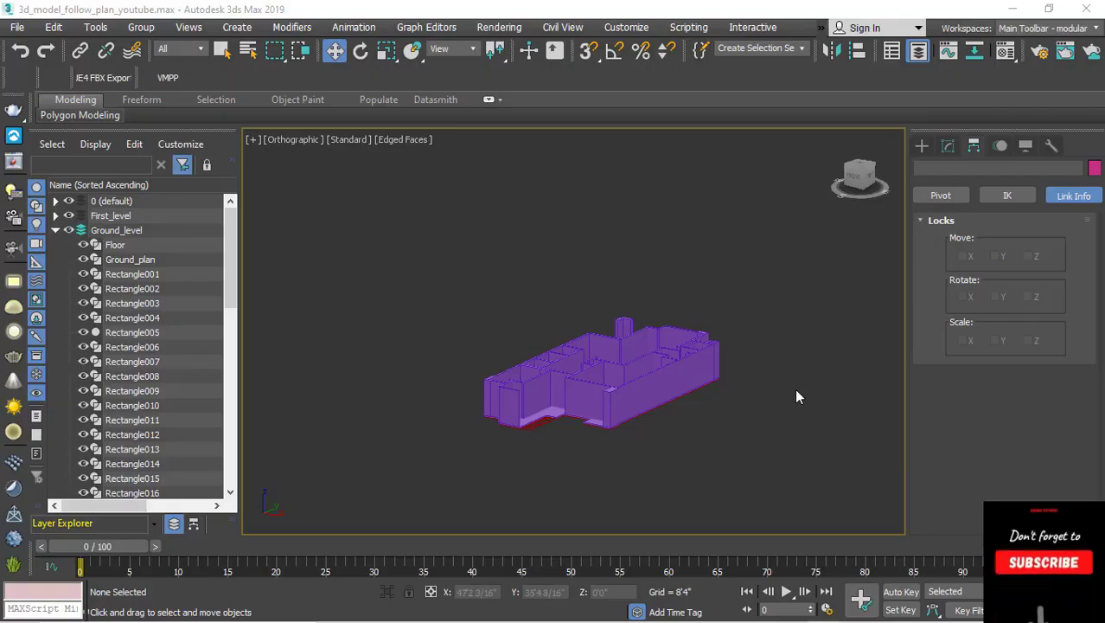
Step: Orbit and zoom around the purple ground-level walls to inspect the building
scroll(597, 391, up, 10)
scroll(597, 391, down, 10)
mouse_move(681, 394)
alt+middle_down()
mouse_move(728, 486)
mouse_move(689, 434)
mouse_move(602, 411)
mouse_move(680, 410)
alt+middle_up()
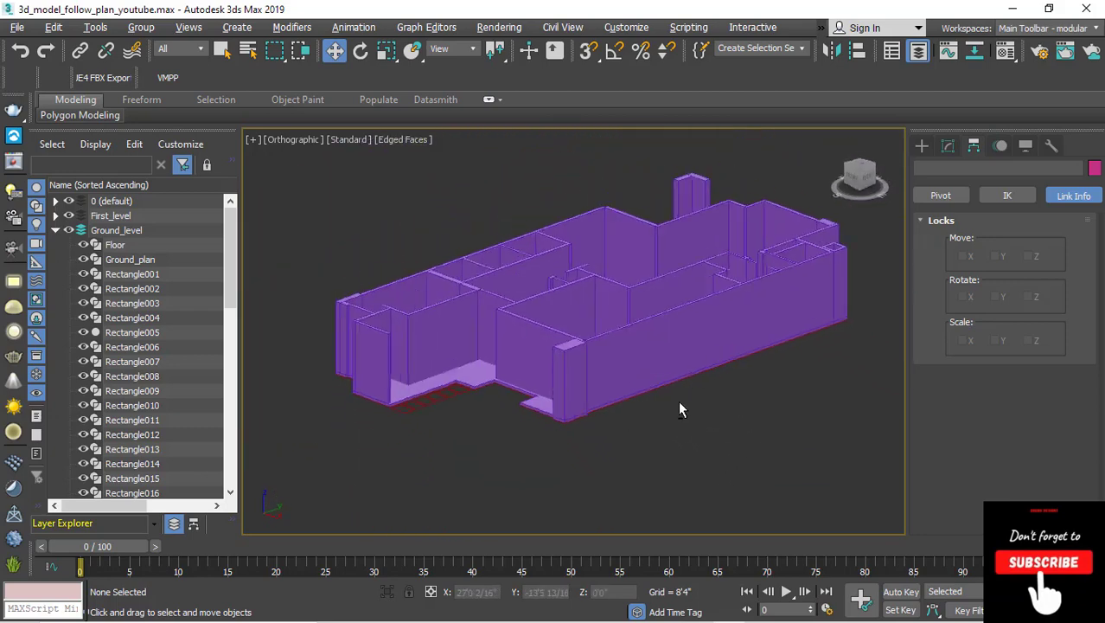
scroll(429, 447, up, 5)
scroll(459, 419, down, 5)
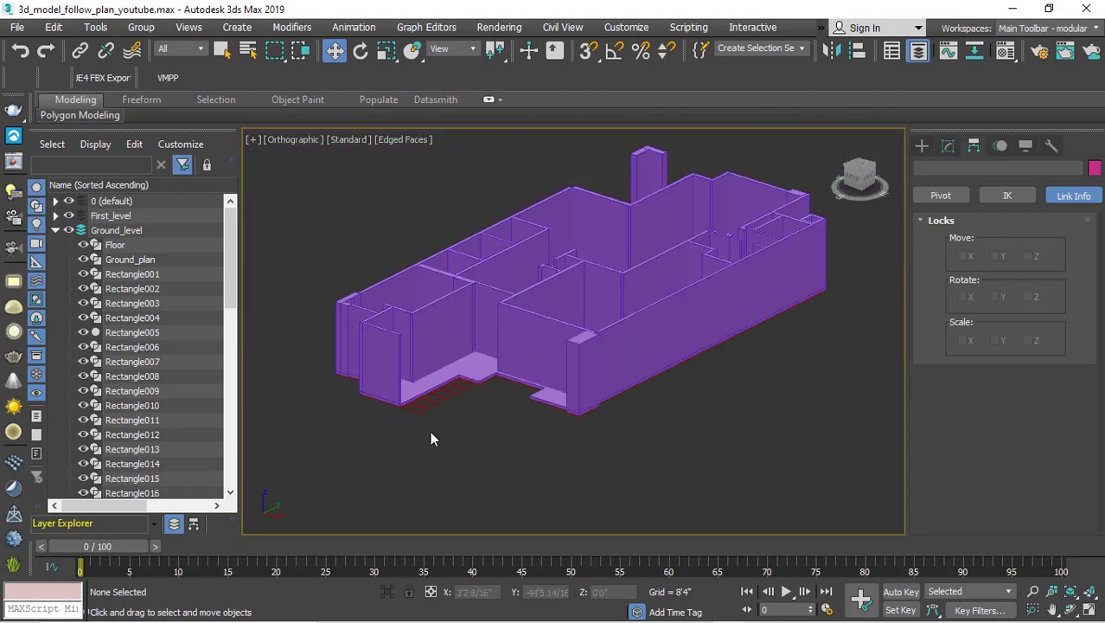
scroll(432, 440, up, 8)
scroll(457, 419, down, 4)
scroll(454, 422, down, 2)
scroll(453, 422, up, 4)
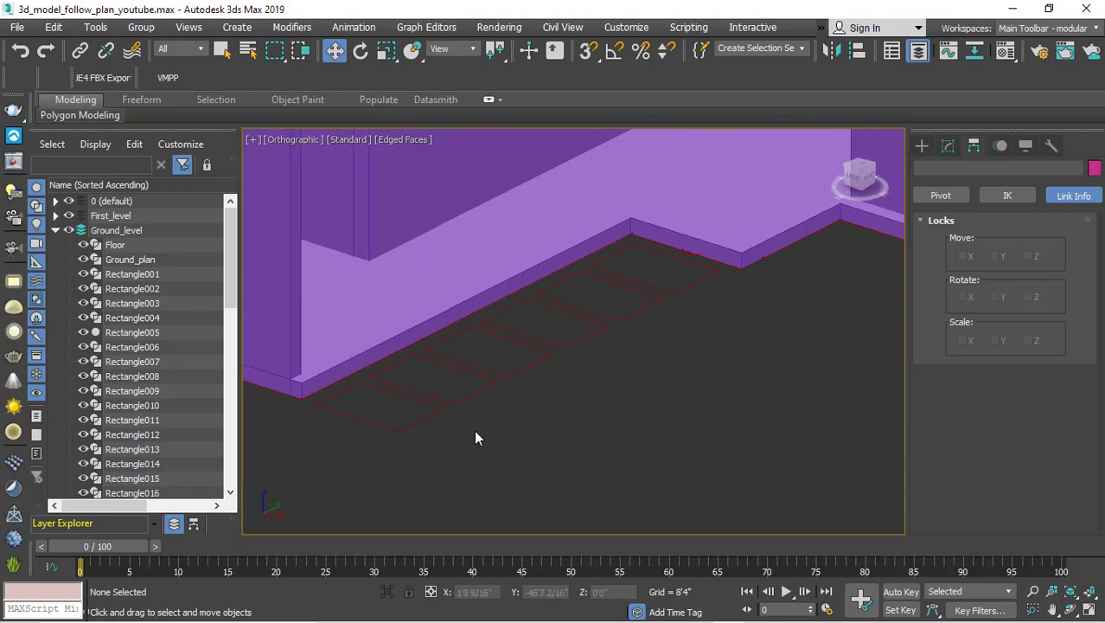
mouse_move(477, 437)
alt+middle_down()
mouse_move(538, 437)
mouse_move(538, 365)
mouse_move(666, 377)
mouse_move(710, 414)
mouse_move(661, 462)
mouse_move(567, 454)
mouse_move(526, 368)
mouse_move(561, 411)
mouse_move(575, 394)
mouse_move(630, 472)
mouse_move(526, 459)
mouse_move(557, 435)
alt+middle_up()
scroll(568, 450, down, 2)
scroll(571, 448, down, 3)
scroll(575, 395, up, 3)
scroll(575, 395, down, 3)
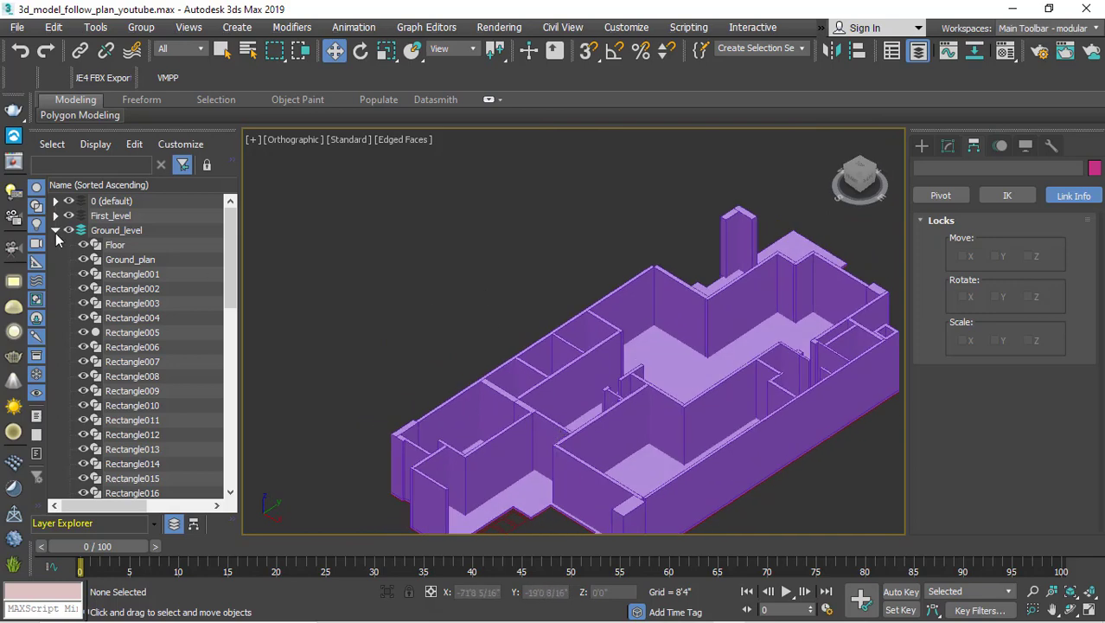
Step: Collapse Ground_level, expand First_level and select the First_Floor plan object
click(56, 231)
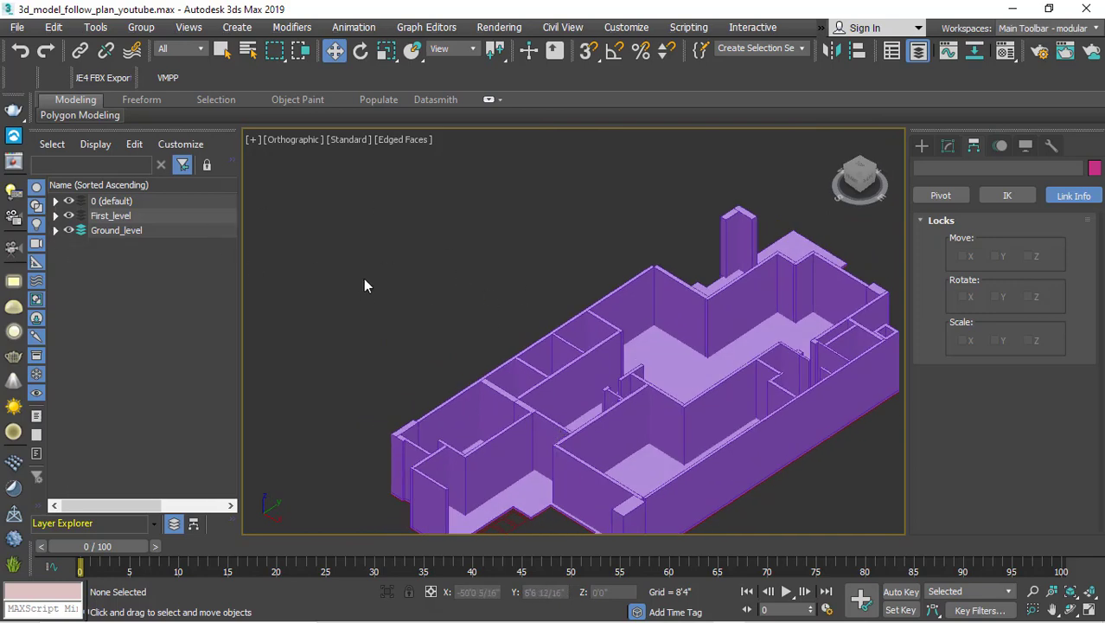
scroll(395, 308, down, 3)
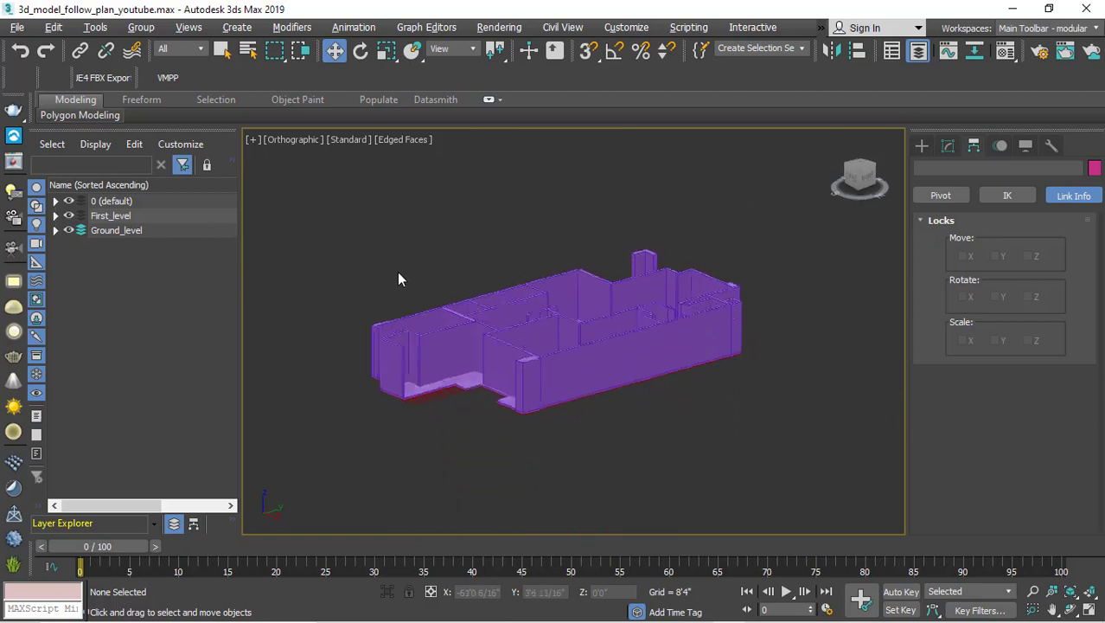
mouse_move(400, 276)
alt+middle_down()
mouse_move(431, 292)
mouse_move(377, 330)
alt+middle_up()
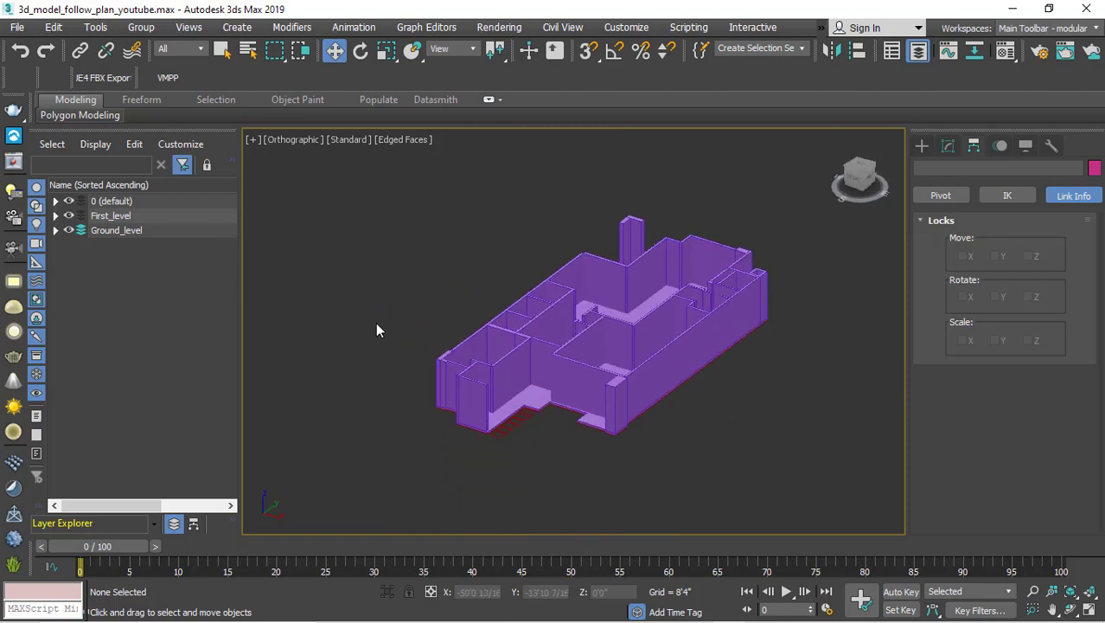
click(56, 216)
click(130, 231)
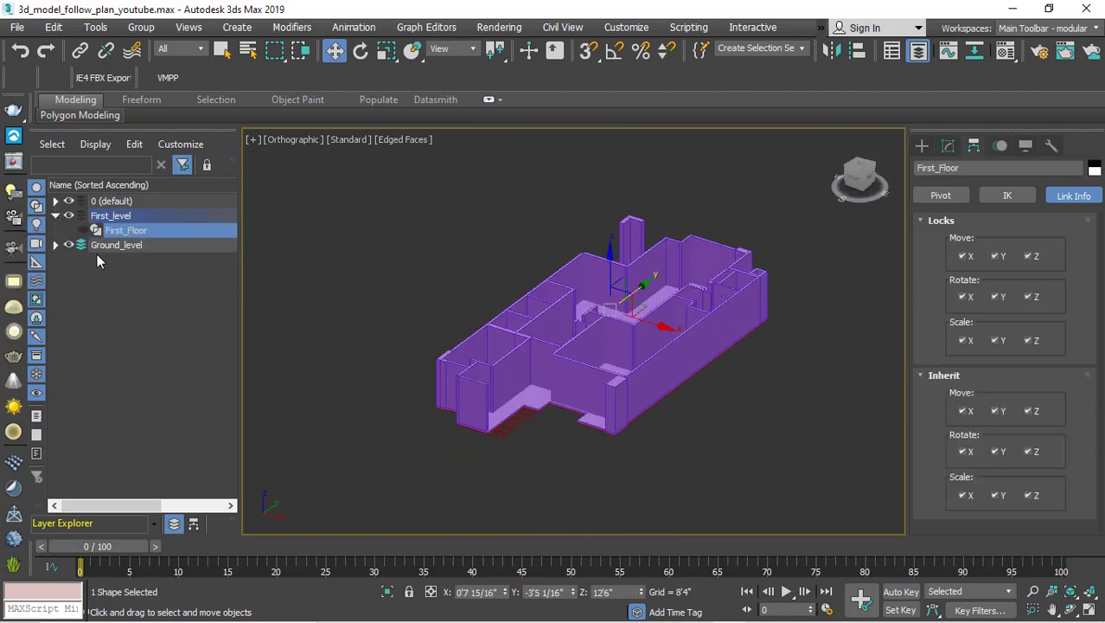
Step: Hide Ground_level, unhide First_Floor, then make Ground_level visible again
click(69, 246)
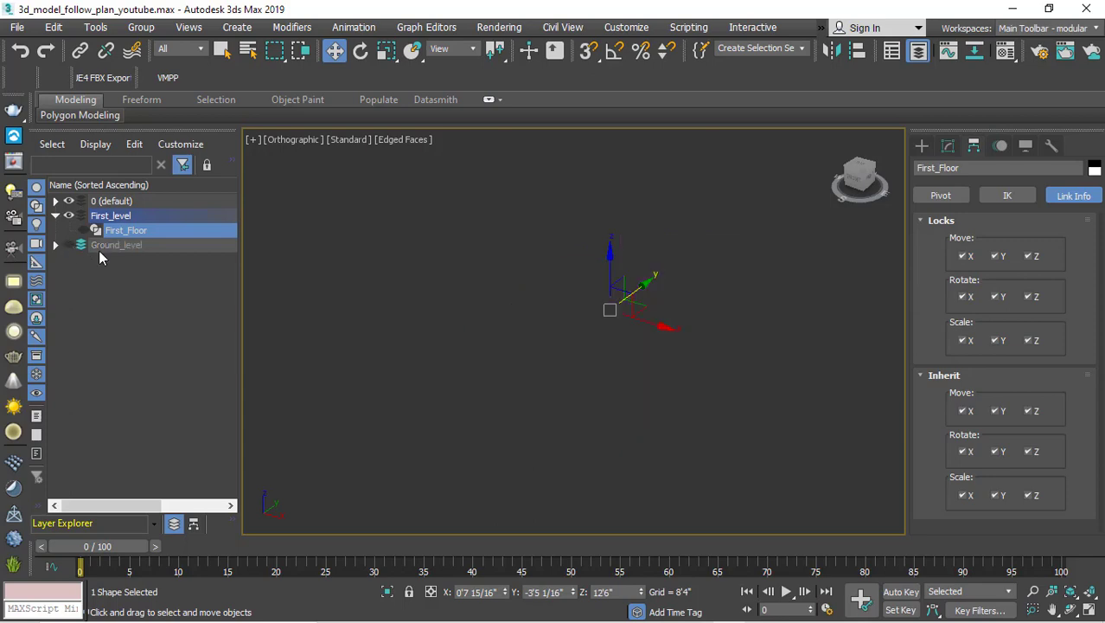
click(84, 230)
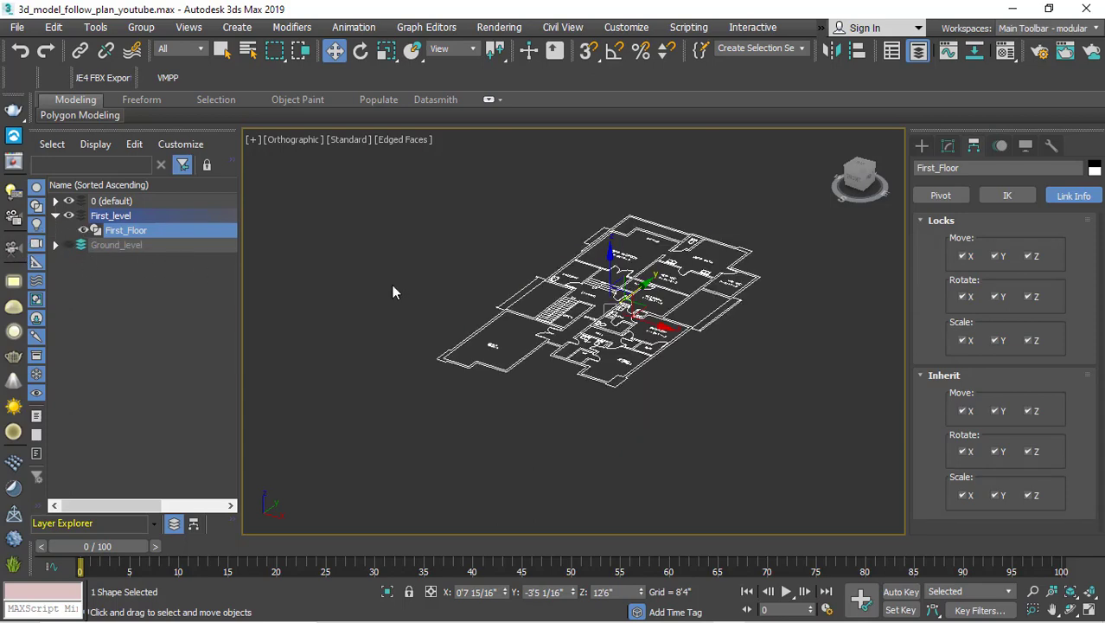
scroll(521, 434, up, 3)
scroll(536, 459, up, 2)
scroll(535, 459, down, 5)
mouse_move(537, 467)
alt+middle_down()
mouse_move(589, 476)
mouse_move(569, 449)
alt+middle_up()
click(69, 246)
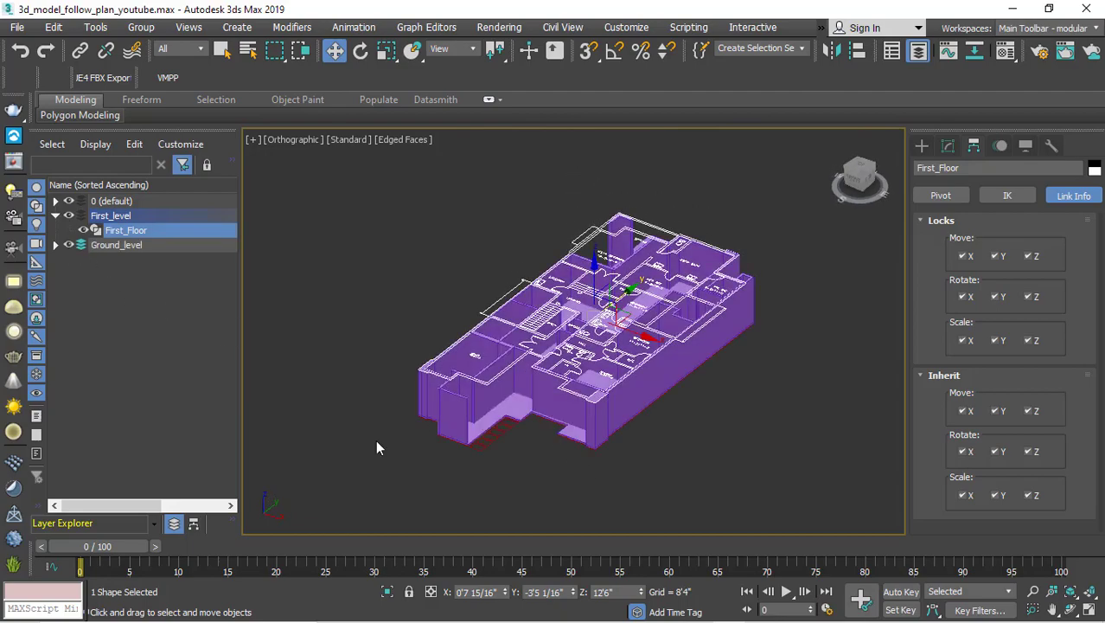
scroll(492, 471, up, 2)
Step: Switch the viewport to the Front view and hide the First_level layer
mouse_move(492, 472)
alt+middle_down()
mouse_move(479, 414)
mouse_move(529, 519)
mouse_move(599, 387)
mouse_move(599, 425)
mouse_move(434, 386)
mouse_move(407, 349)
mouse_move(443, 272)
mouse_move(666, 375)
mouse_move(674, 303)
mouse_move(601, 336)
alt+middle_up()
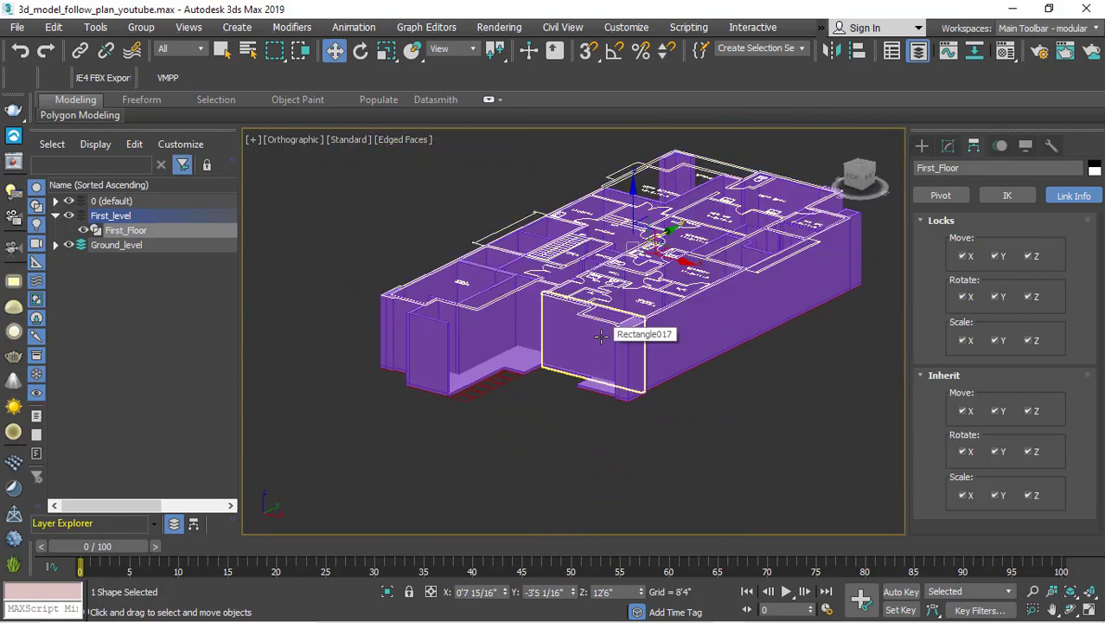
scroll(569, 467, down, 4)
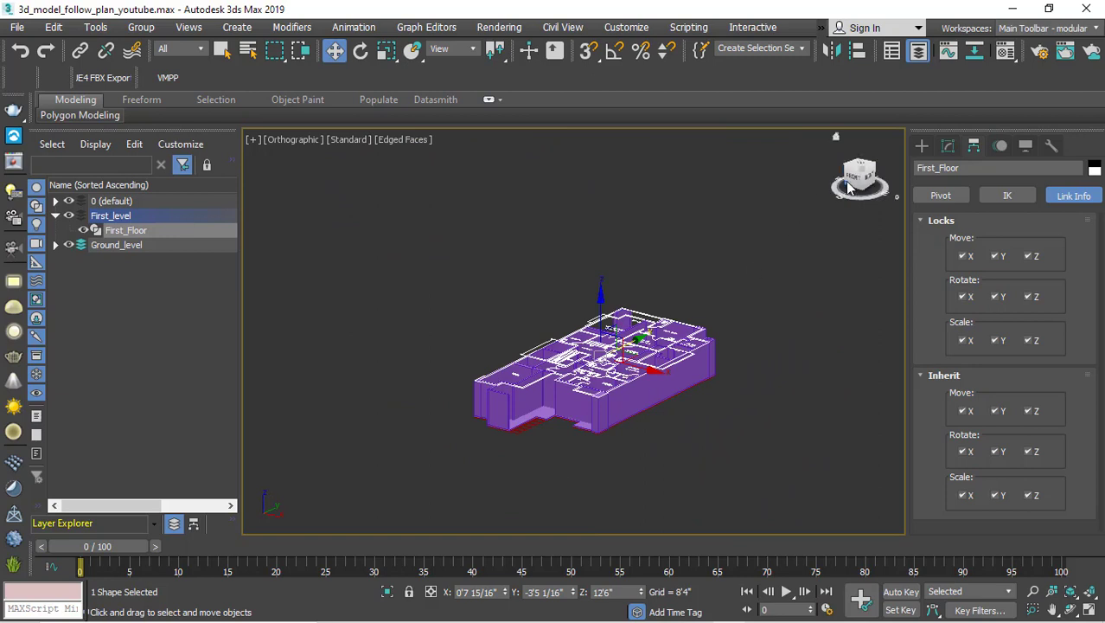
key(f)
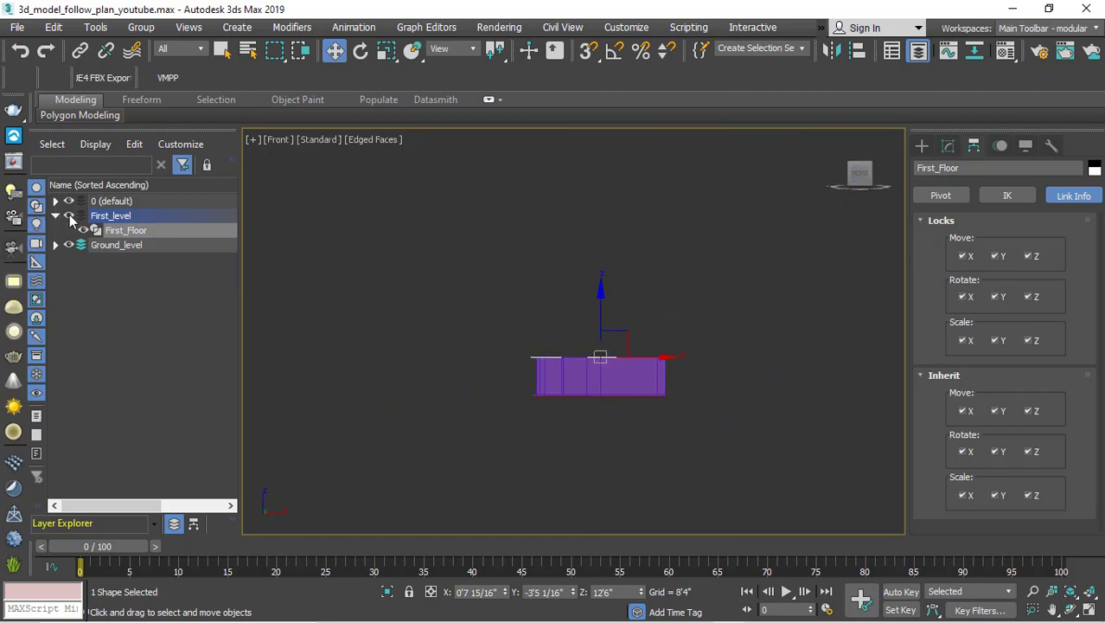
click(69, 215)
Step: Expand Ground_level and scroll through its Floor, Ground_plan and Rectangle objects
click(55, 245)
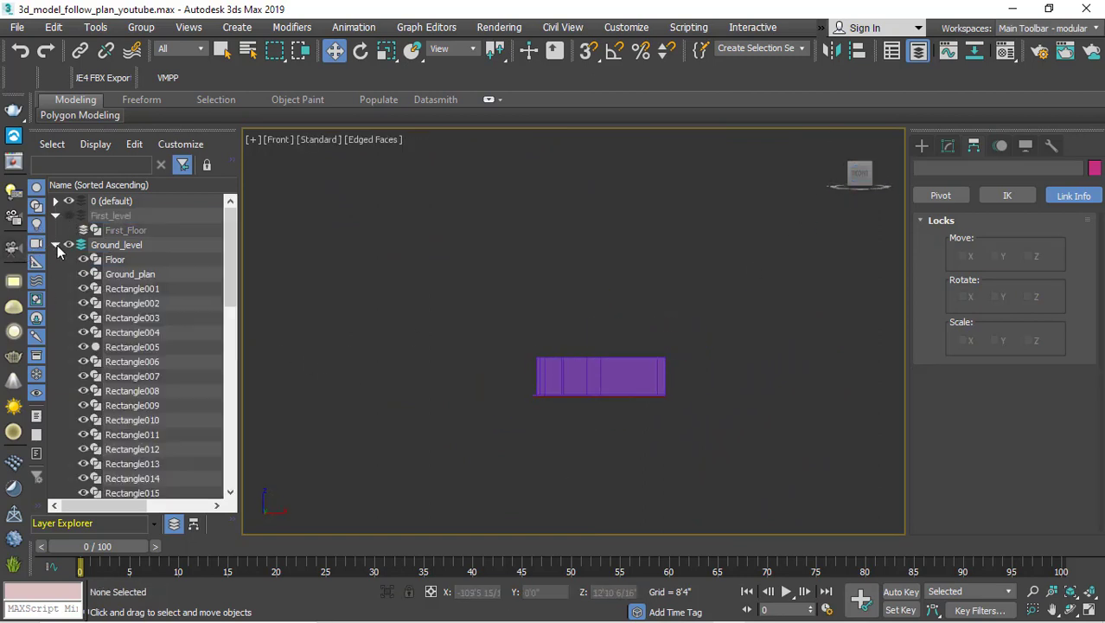
scroll(134, 344, down, 2)
scroll(137, 346, down, 4)
scroll(138, 348, down, 3)
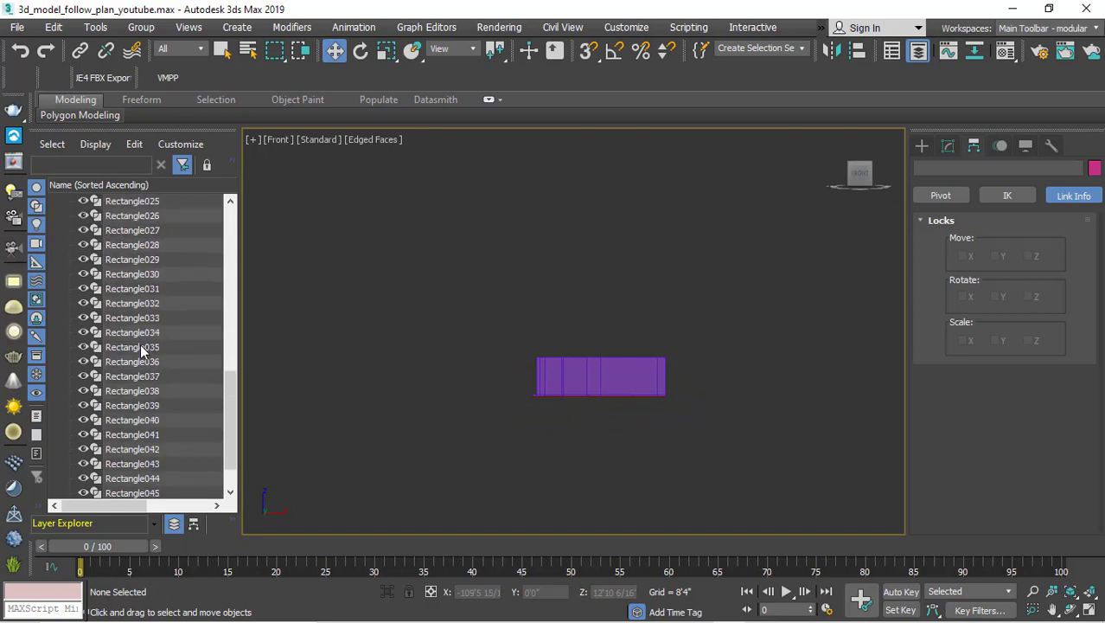
scroll(141, 351, down, 3)
scroll(142, 350, up, 3)
scroll(148, 381, up, 4)
scroll(147, 380, up, 5)
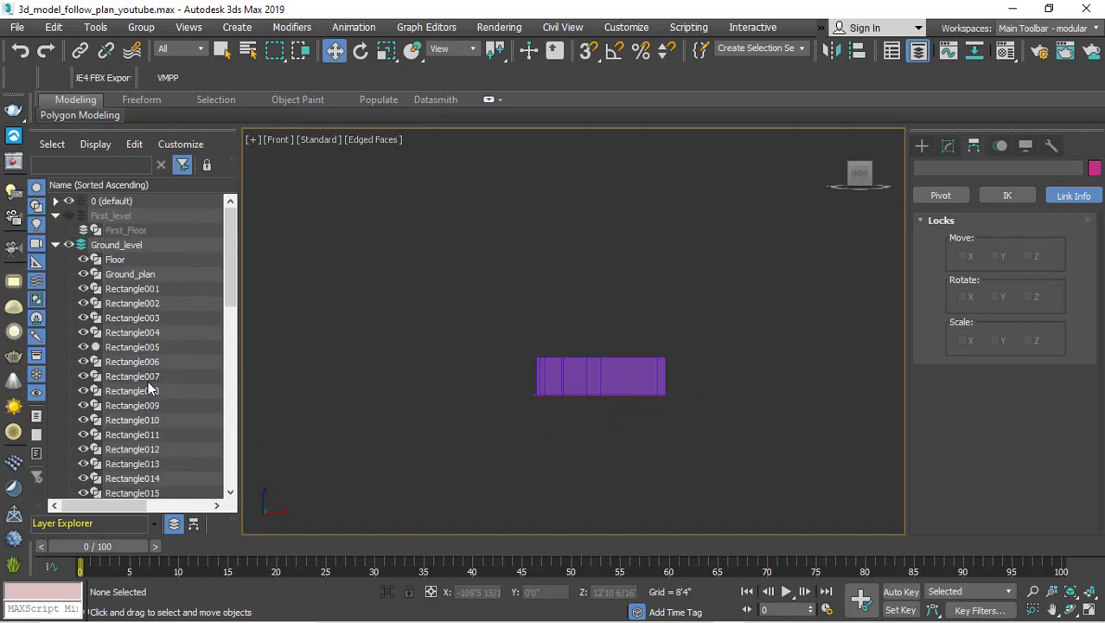
Step: Select all fifty wall objects, Rectangle001 through Rectangle050
click(147, 288)
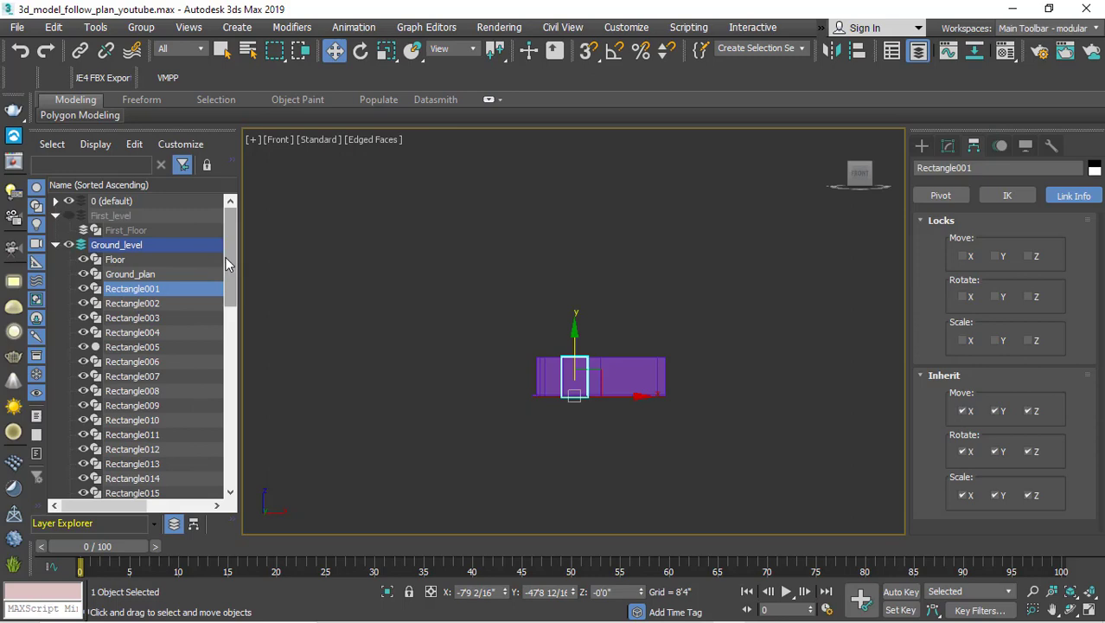
mouse_move(227, 264)
mouse_down()
mouse_move(248, 428)
mouse_move(234, 450)
mouse_up()
shift+click(175, 476)
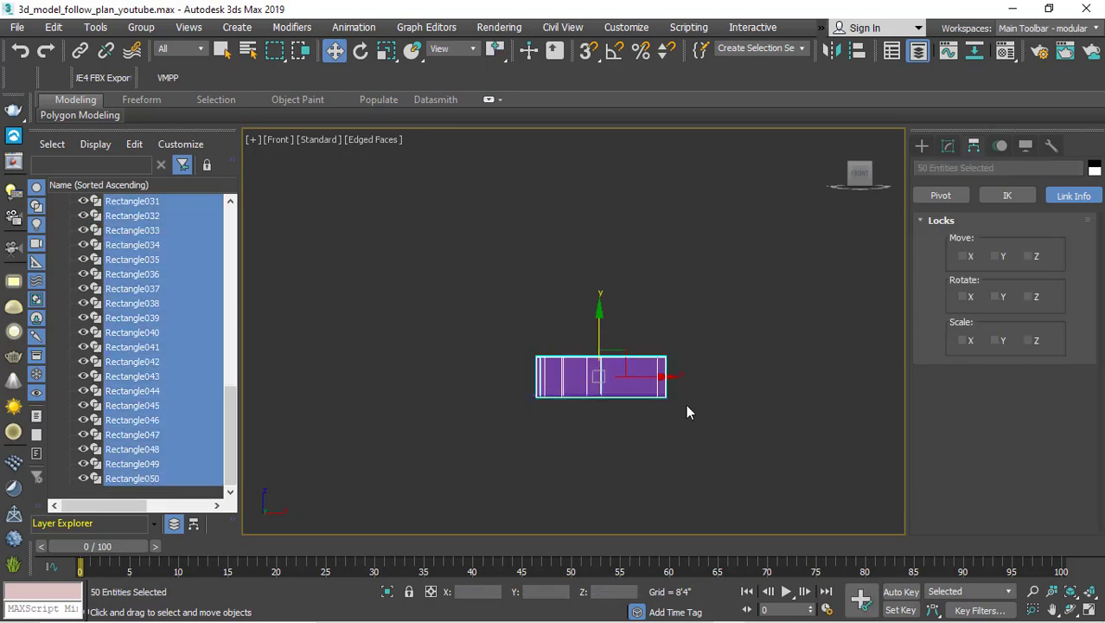
mouse_move(685, 404)
alt+middle_down()
mouse_move(650, 460)
mouse_move(791, 396)
alt+middle_up()
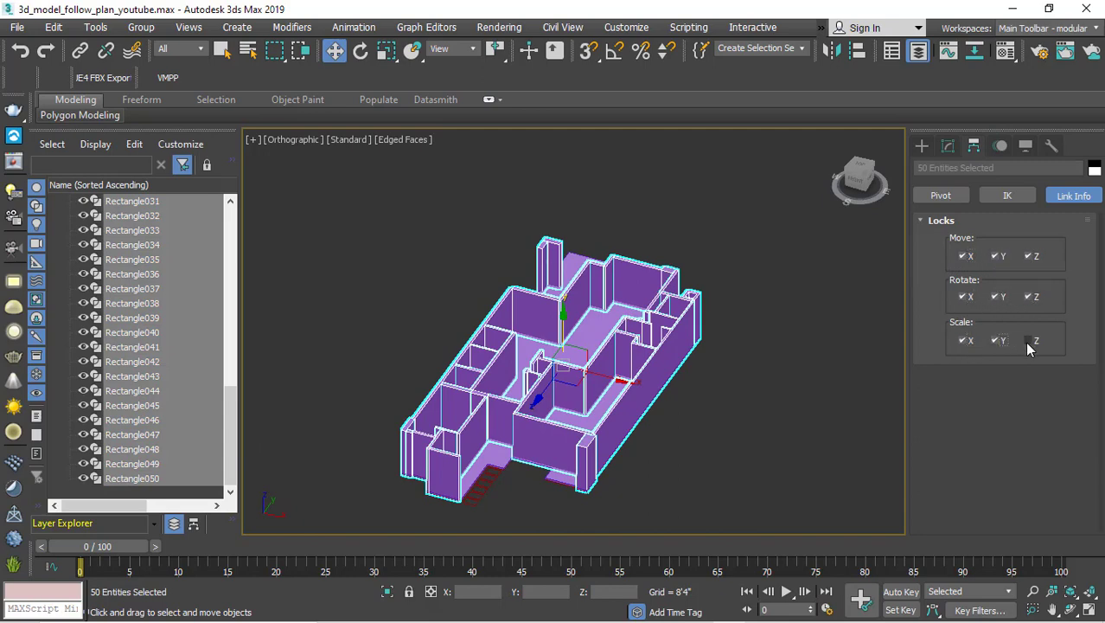
Step: Clear the selection, then select the Rectangle016 pillar to verify its locks and deselect it
click(684, 399)
scroll(568, 438, up, 5)
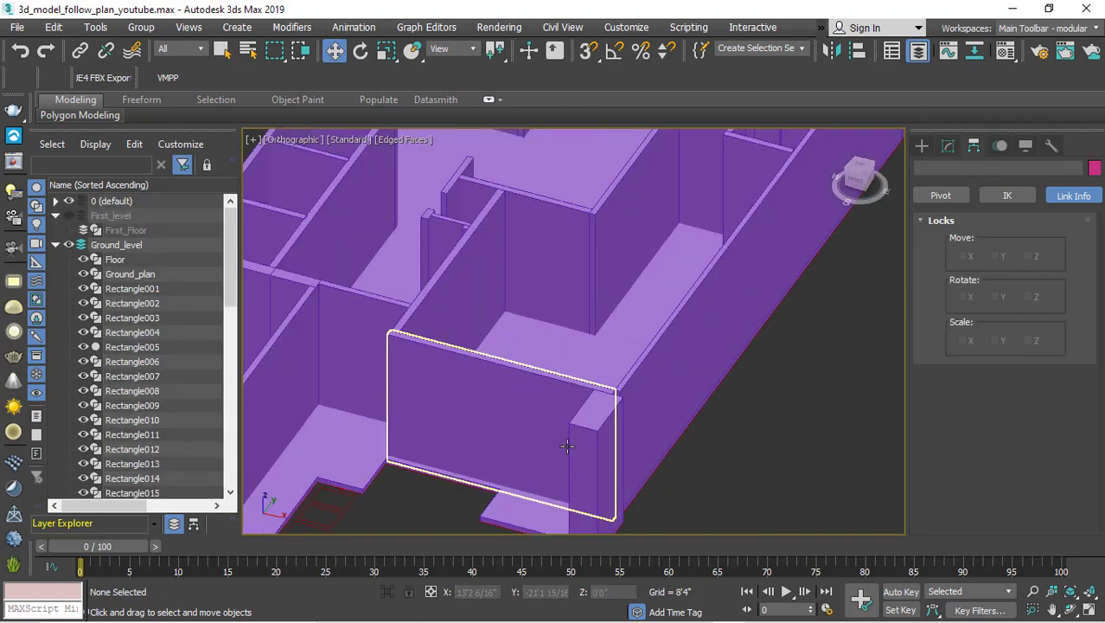
scroll(568, 438, down, 5)
alt+middle_drag(568, 438, 556, 442)
click(571, 435)
scroll(571, 435, up, 5)
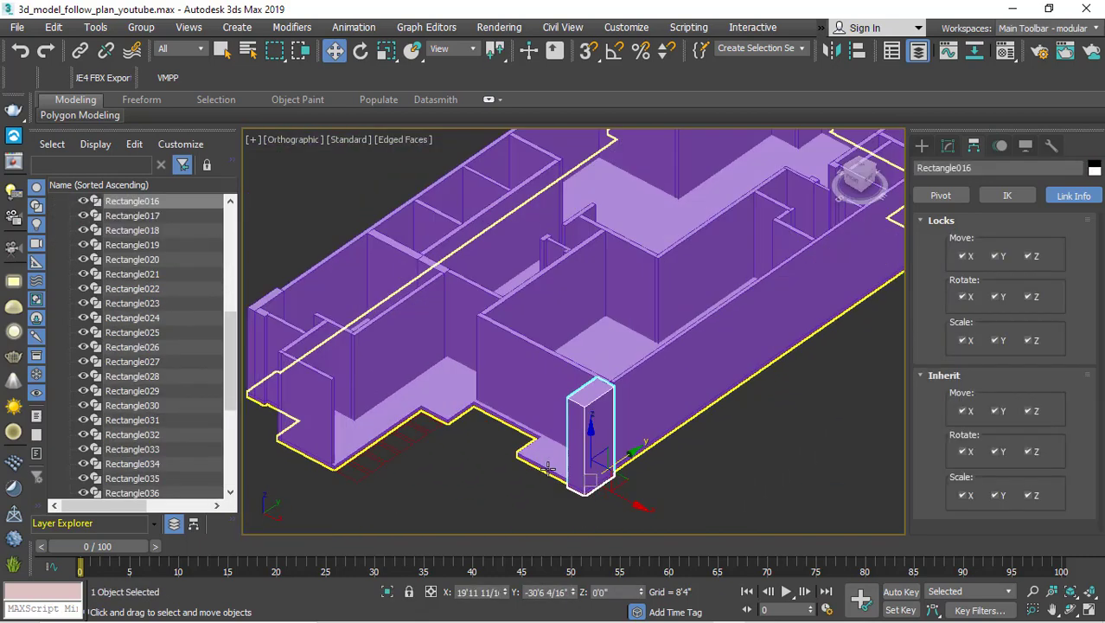
scroll(597, 423, down, 3)
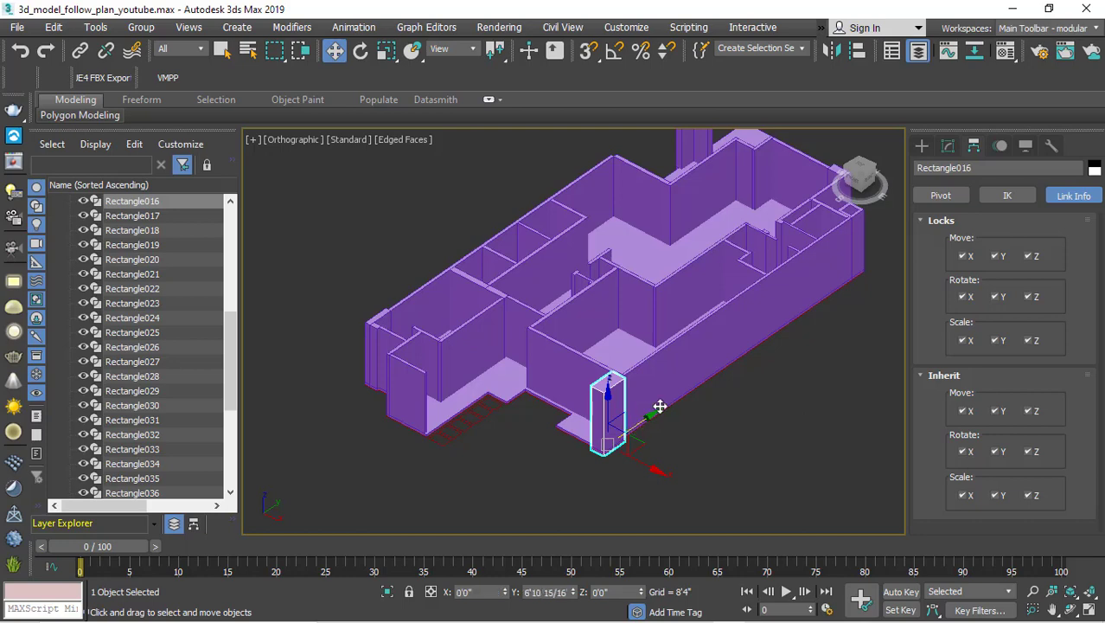
click(700, 435)
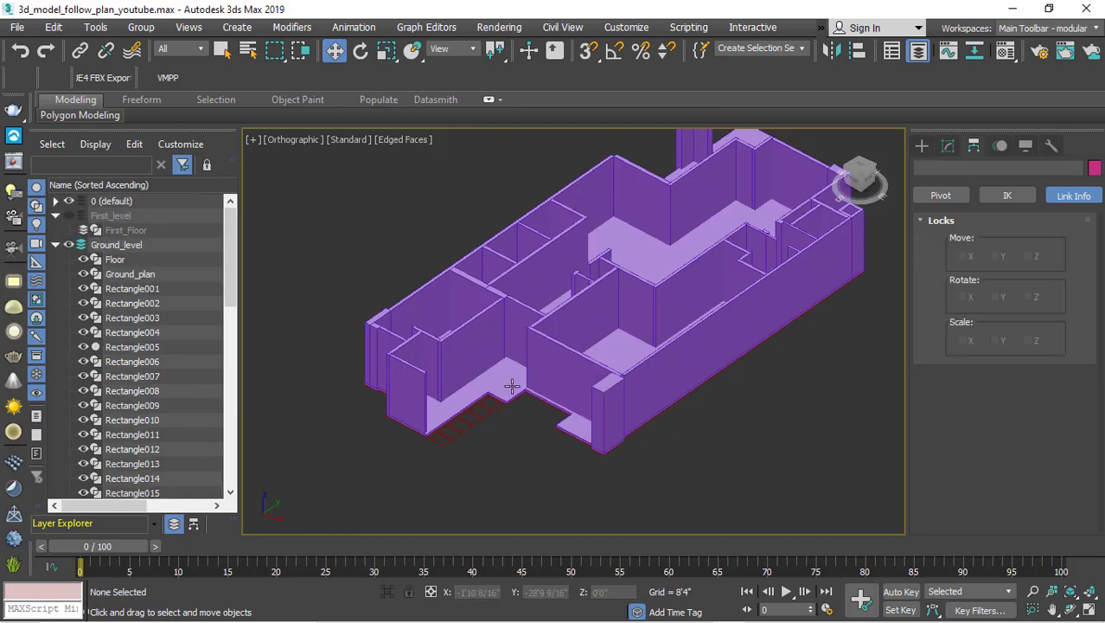
Step: Select the Floor object and orbit around the building to check the walls
click(667, 271)
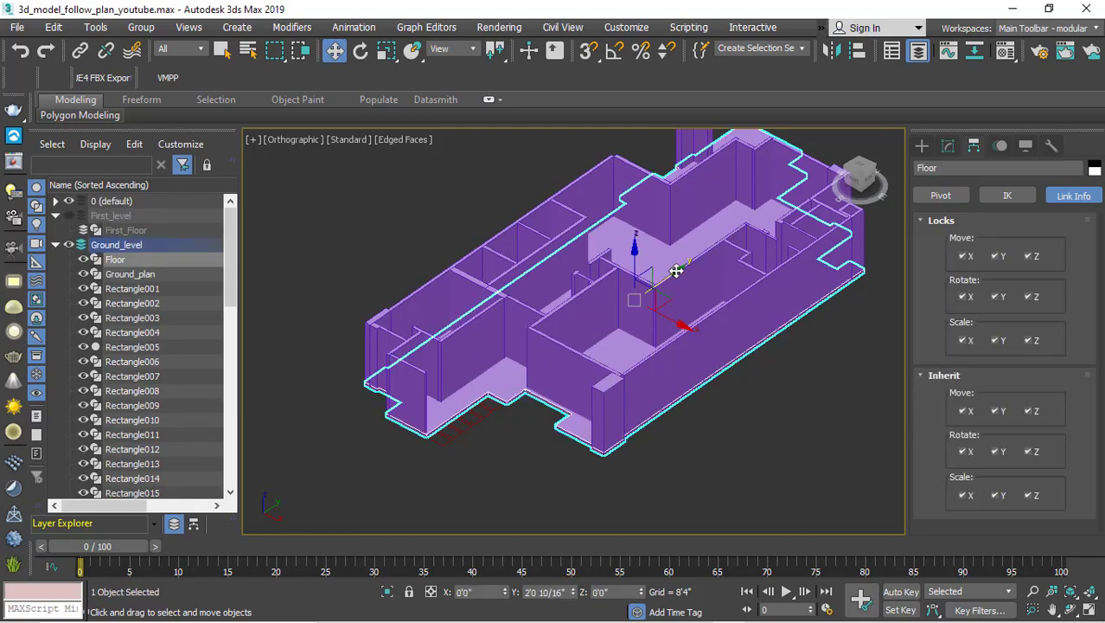
mouse_move(520, 450)
alt+middle_down()
mouse_move(525, 365)
mouse_move(533, 445)
alt+middle_up()
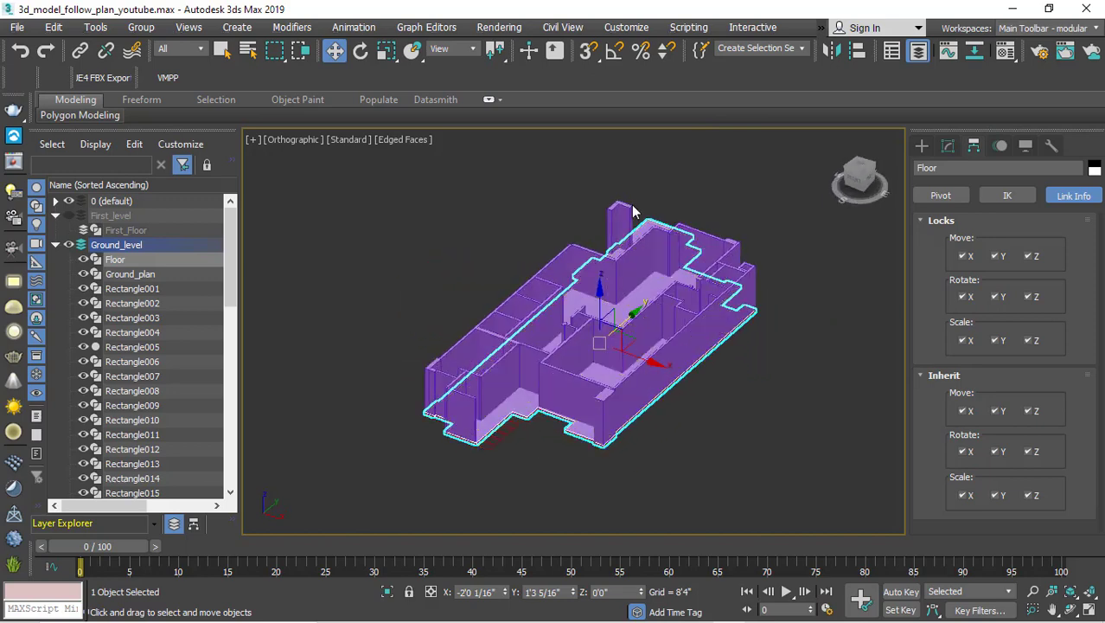
mouse_move(626, 211)
alt+middle_down()
mouse_move(605, 260)
mouse_move(642, 292)
mouse_move(633, 229)
alt+middle_up()
click(606, 259)
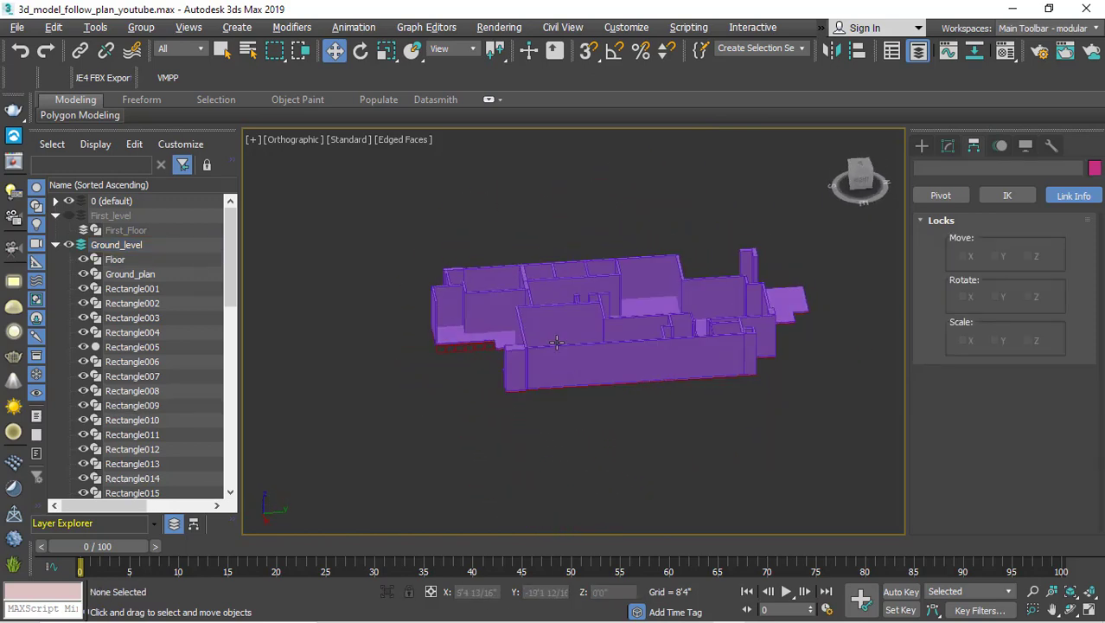
mouse_move(632, 229)
alt+middle_down()
mouse_move(585, 194)
mouse_move(643, 315)
mouse_move(643, 360)
alt+middle_up()
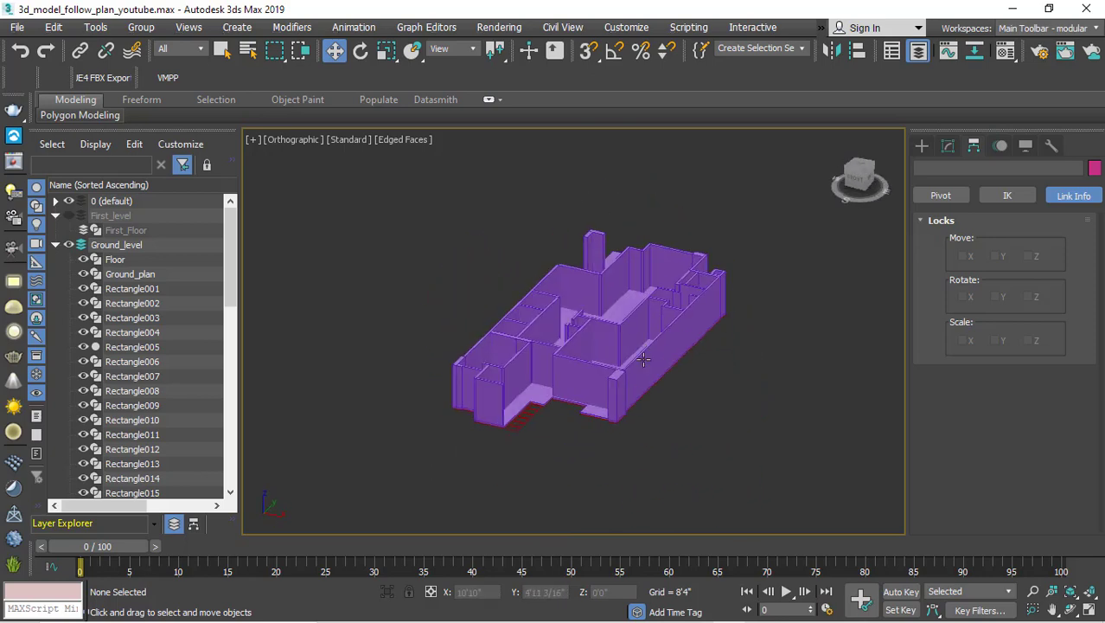
Step: Hide Ground_level, unhide First_level and switch the viewport to the Top view
click(69, 245)
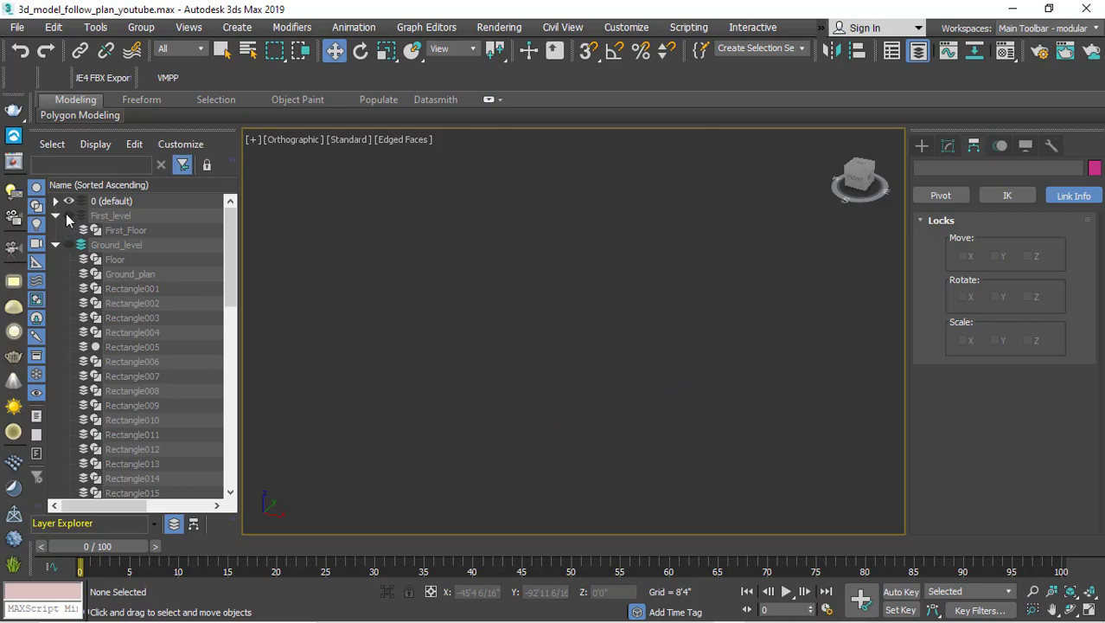
click(69, 216)
scroll(596, 402, up, 2)
alt+middle_drag(596, 401, 610, 445)
scroll(611, 445, down, 4)
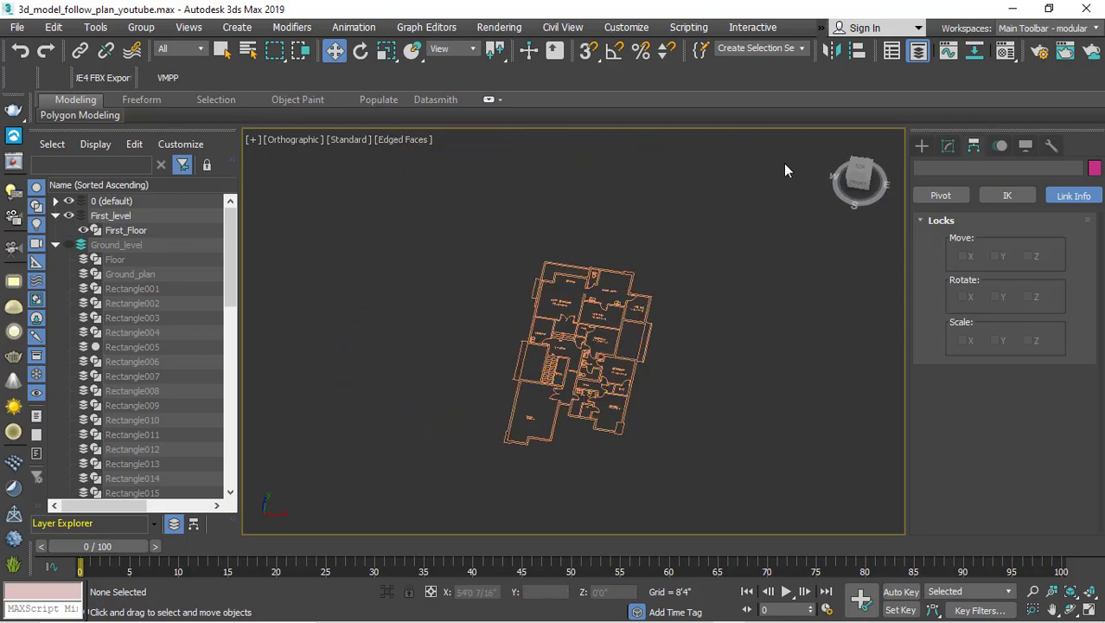
click(858, 174)
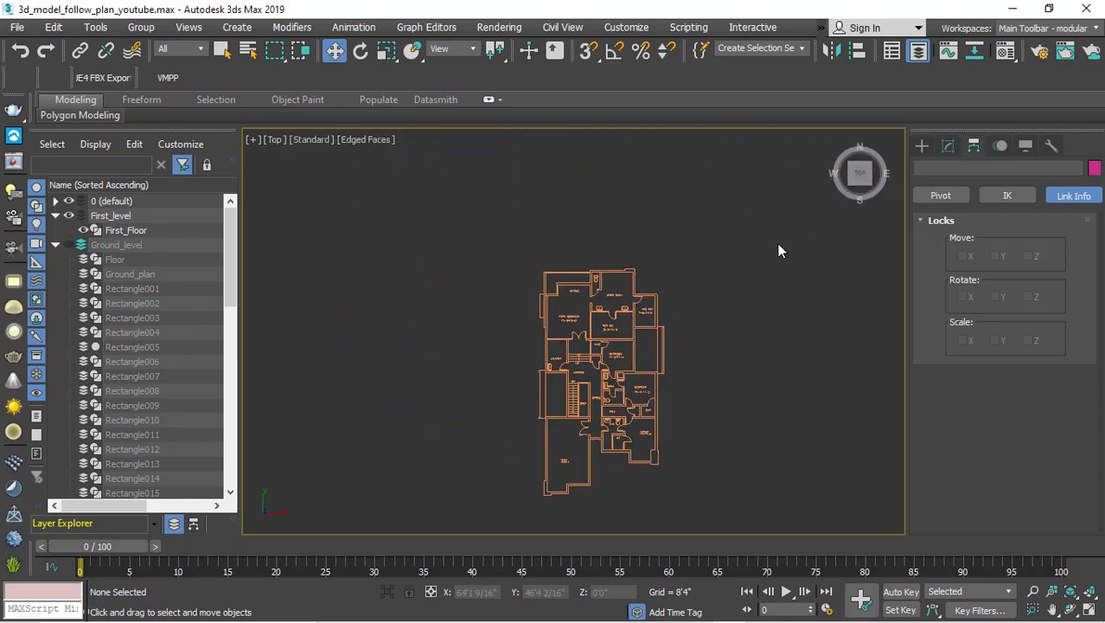
Step: Arm the Shapes > Splines Line tool and turn on 3D Snaps
click(921, 149)
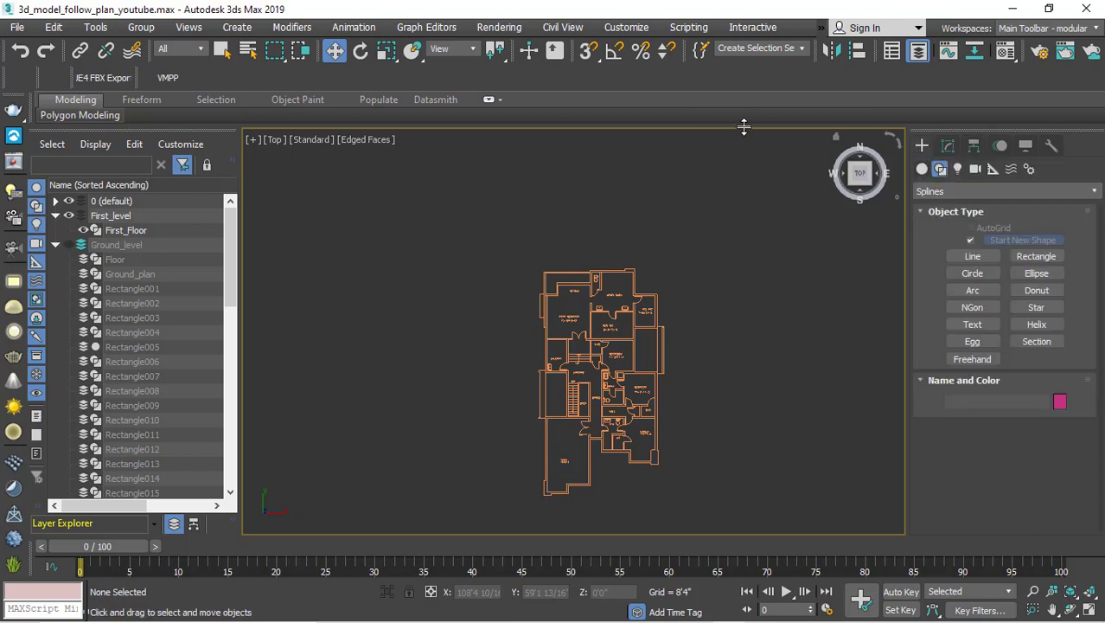
click(965, 258)
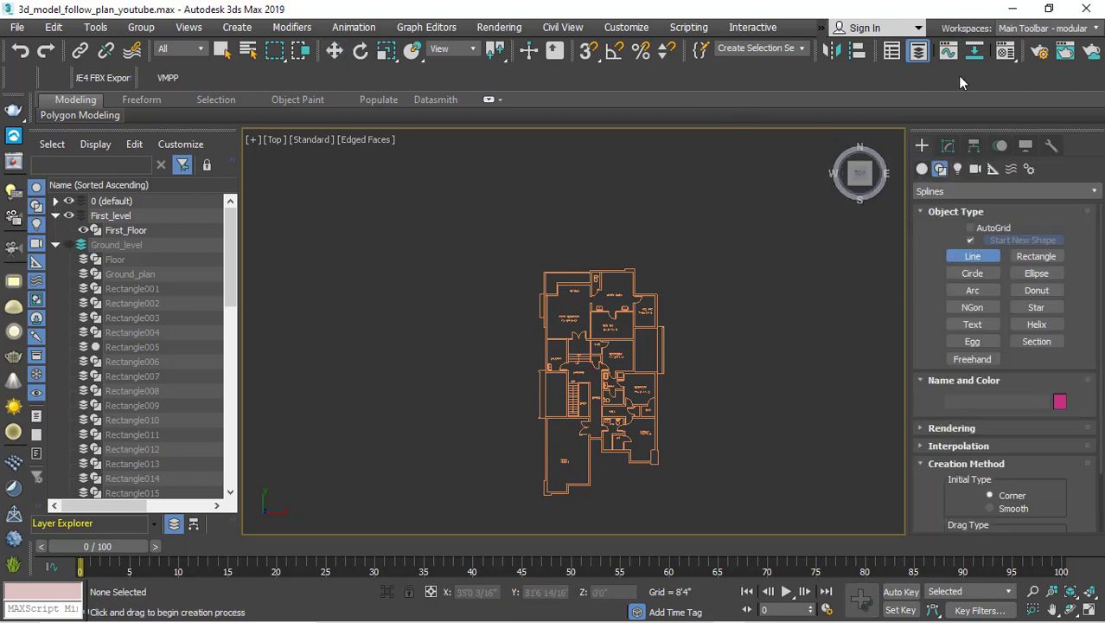
click(585, 58)
scroll(480, 173, down, 2)
Step: Confirm Vertex snapping is enabled in the snap settings
right_click(588, 54)
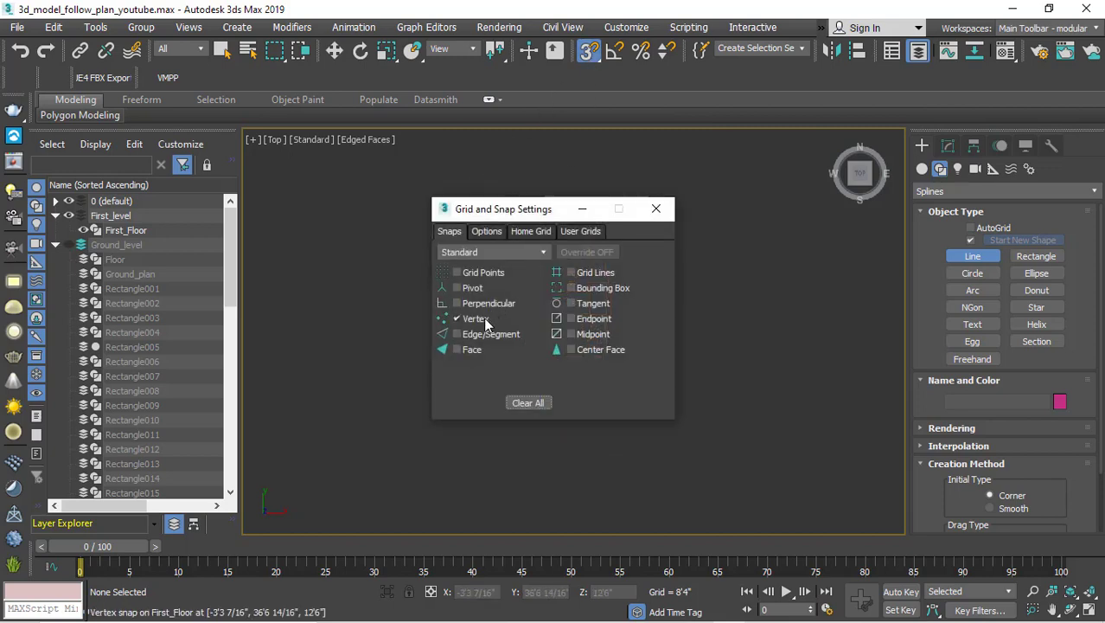
click(656, 208)
scroll(521, 249, up, 5)
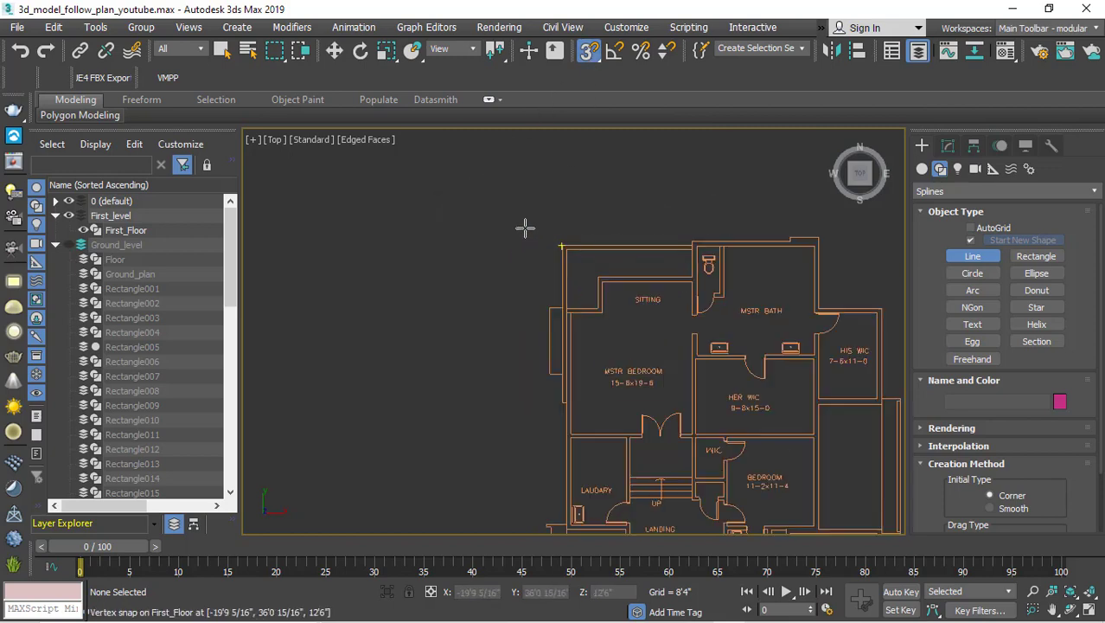
scroll(554, 246, up, 3)
Step: Attempt a wall line, dismiss the hidden-layer warning, and select the First_Floor plan shape
click(553, 228)
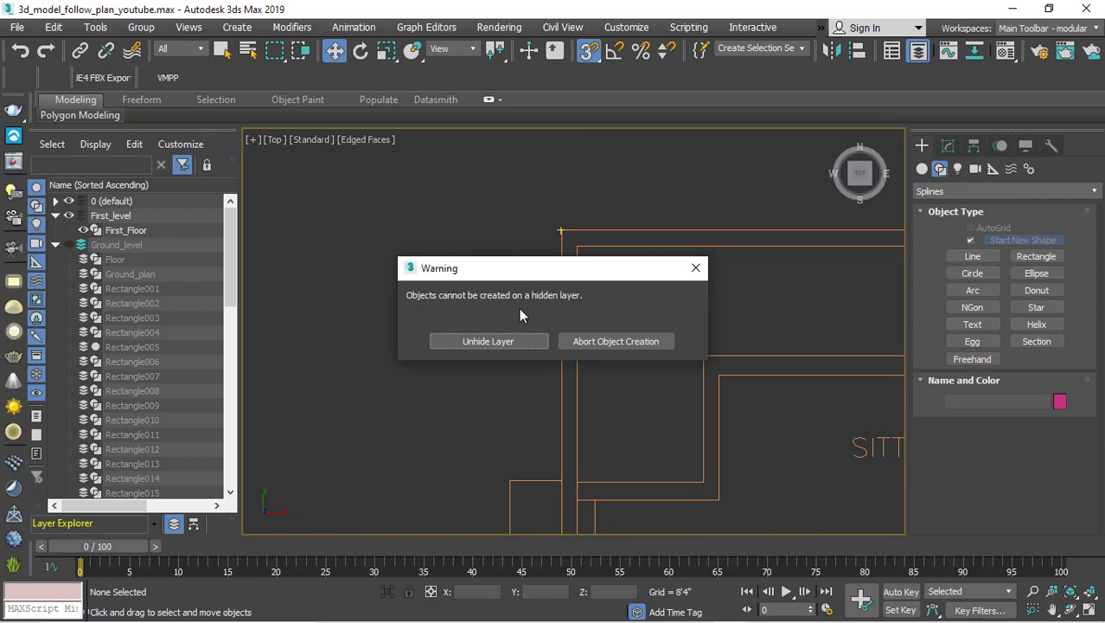
click(695, 268)
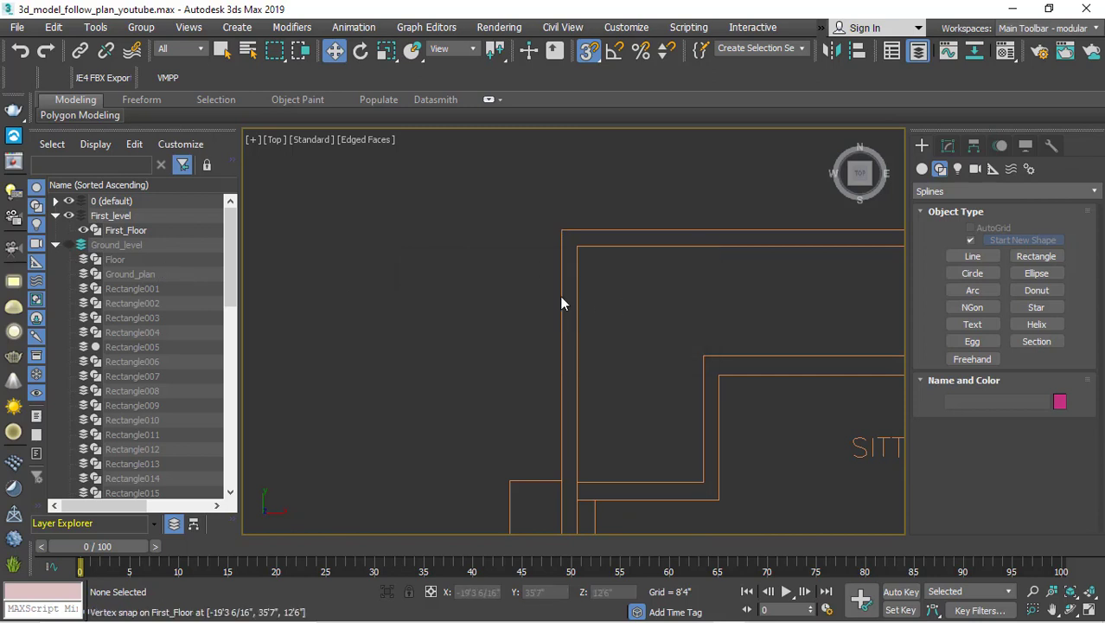
click(562, 232)
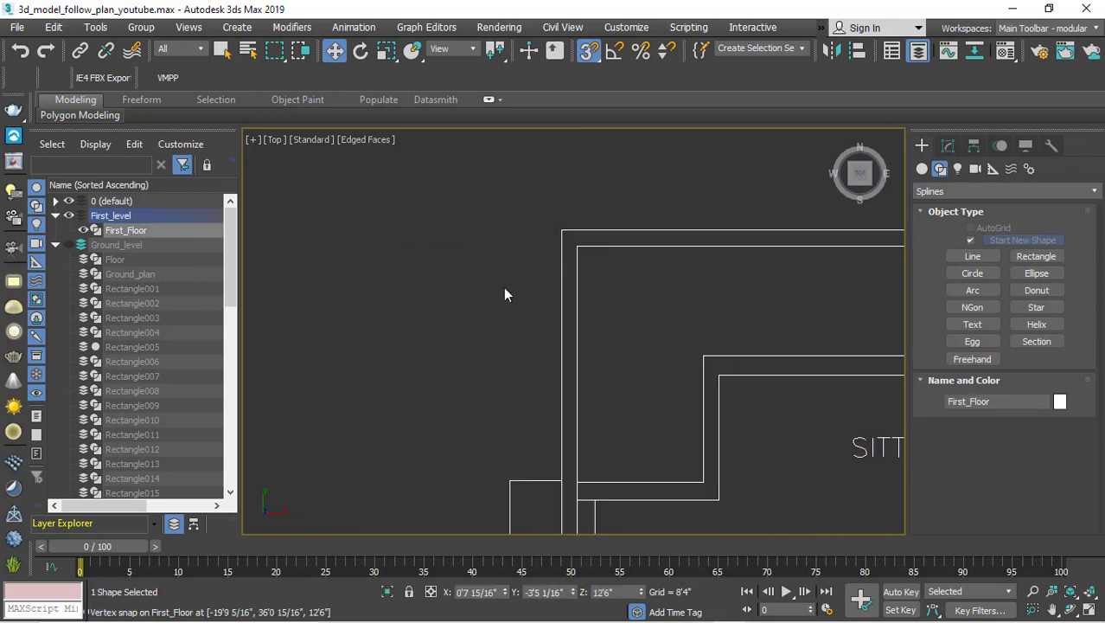
right_click(466, 237)
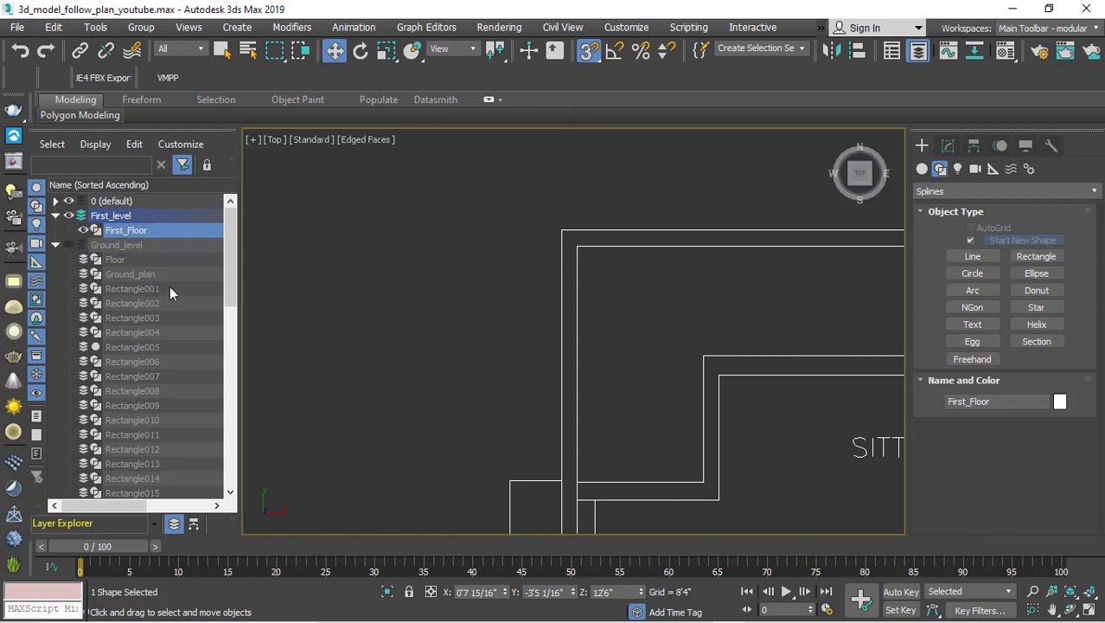
Step: Start a line at the plan's top-left corner, snapping vertices at toilet, MSTR BATH, HIS WIC and bedroom corners
click(972, 256)
scroll(431, 291, down, 4)
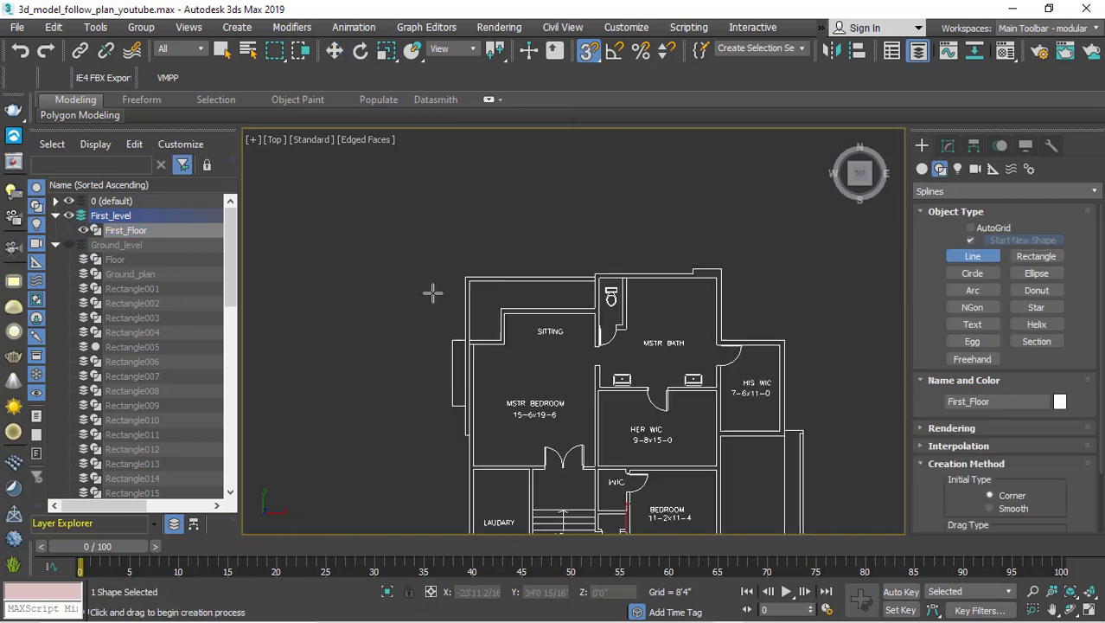
scroll(467, 269, up, 4)
click(442, 281)
scroll(419, 272, down, 3)
scroll(611, 252, up, 2)
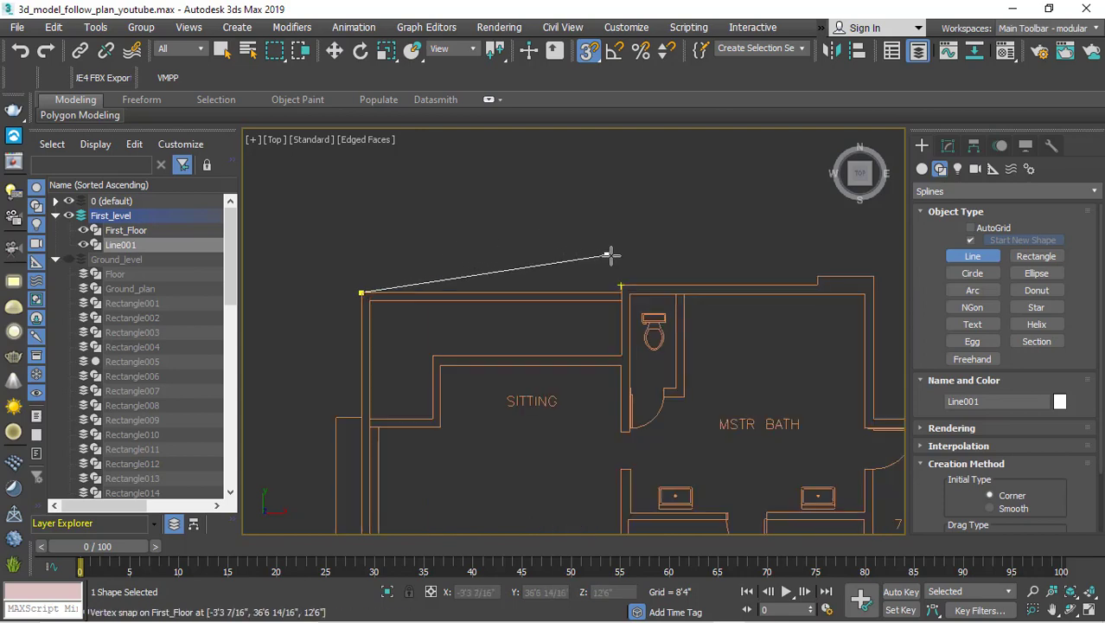
scroll(631, 346, up, 3)
click(636, 346)
scroll(395, 264, down, 3)
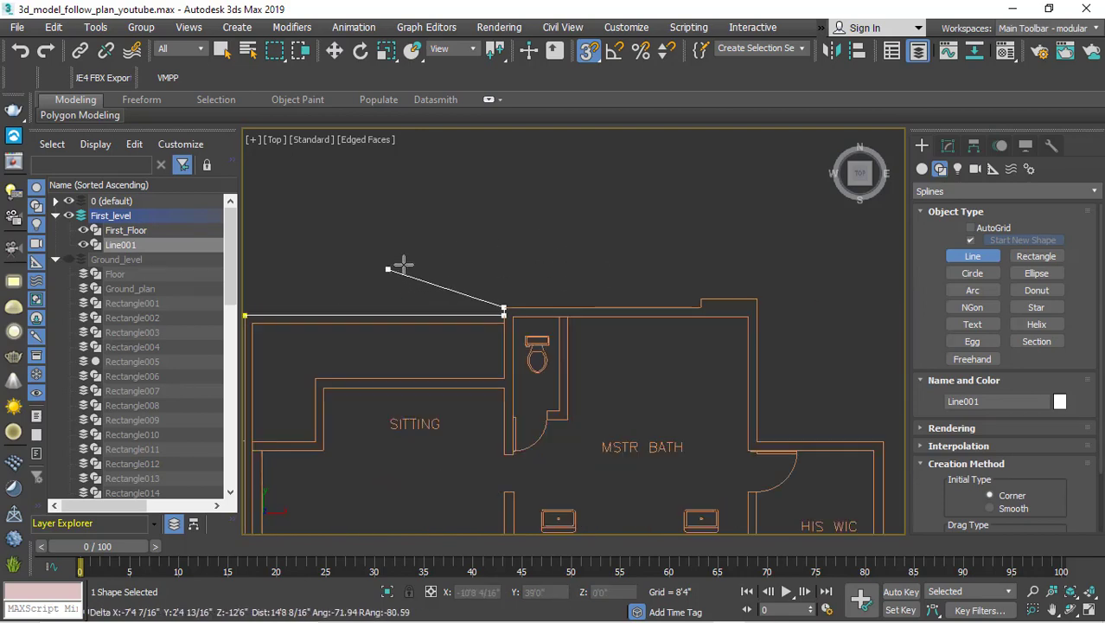
scroll(723, 304, up, 3)
scroll(586, 364, up, 2)
click(577, 348)
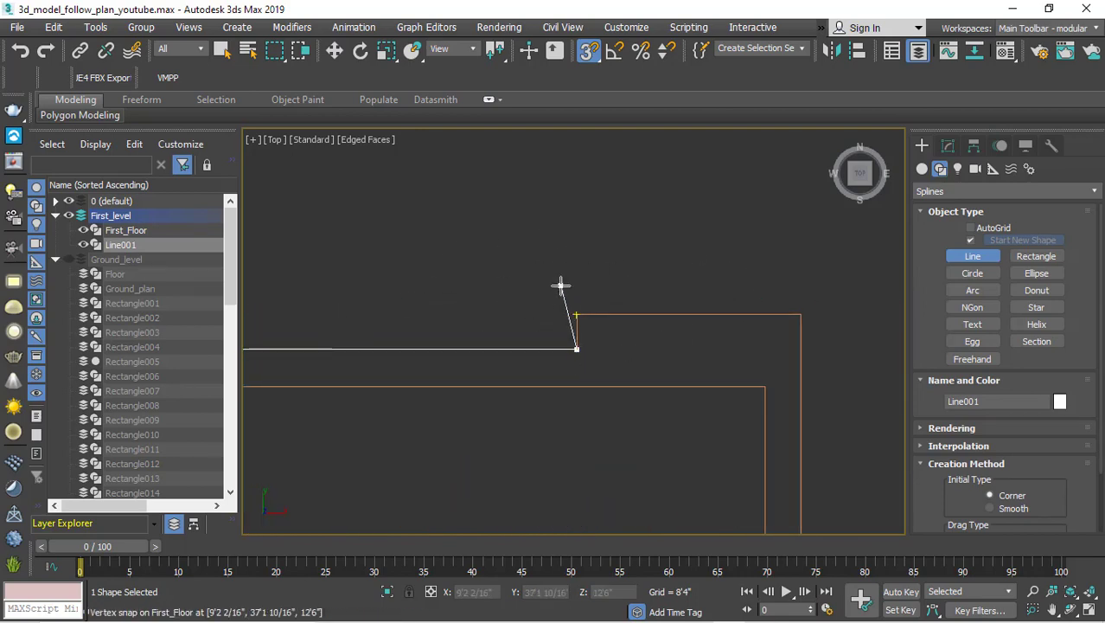
scroll(548, 268, down, 2)
click(693, 273)
scroll(605, 180, down, 2)
scroll(623, 282, up, 4)
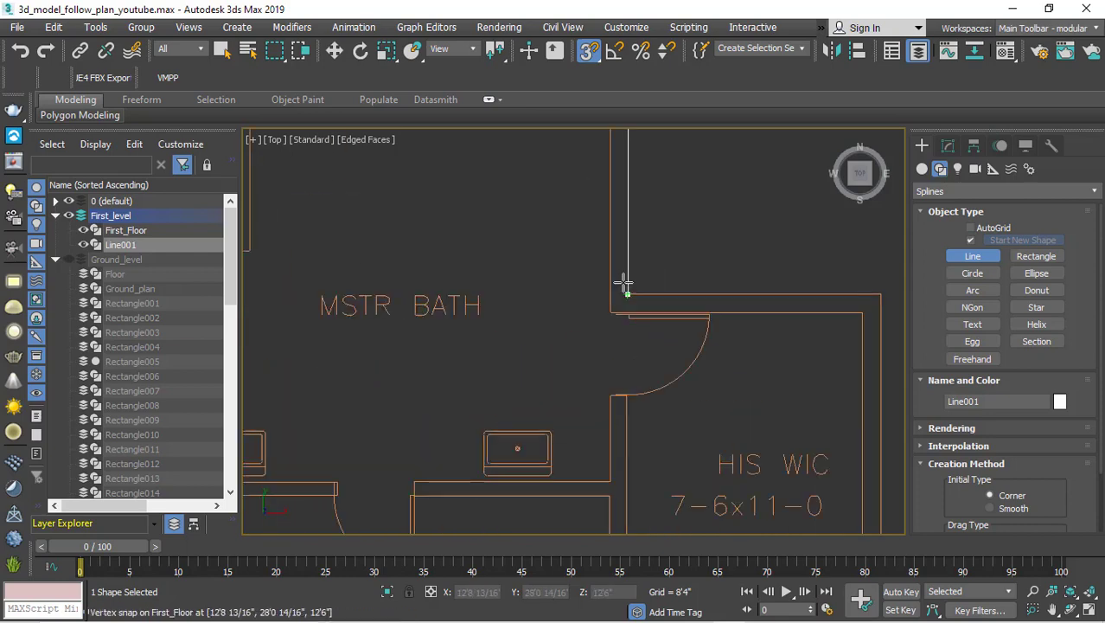
click(627, 294)
scroll(615, 287, down, 3)
click(636, 264)
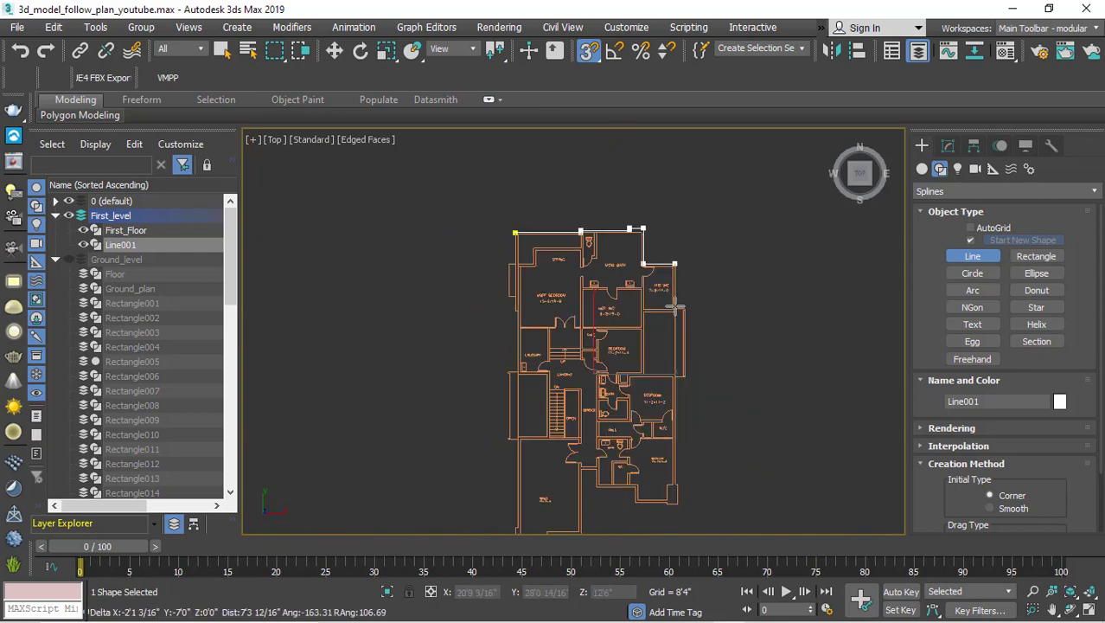
scroll(672, 297, up, 3)
scroll(672, 297, up, 2)
click(668, 320)
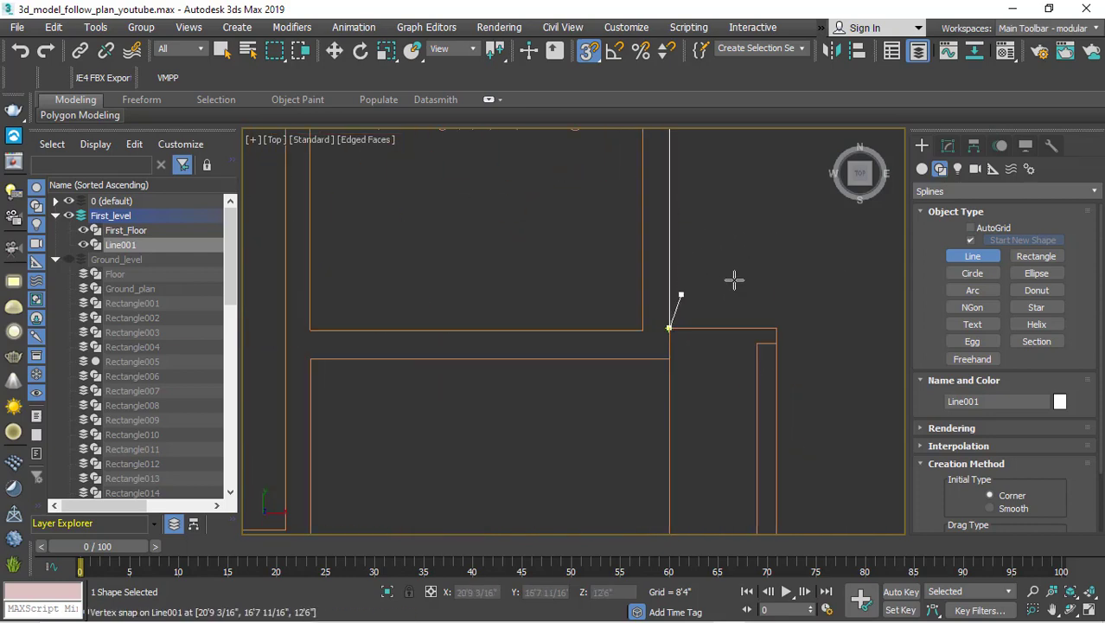
click(772, 321)
scroll(717, 197, down, 2)
scroll(712, 184, down, 4)
scroll(711, 313, up, 5)
click(767, 235)
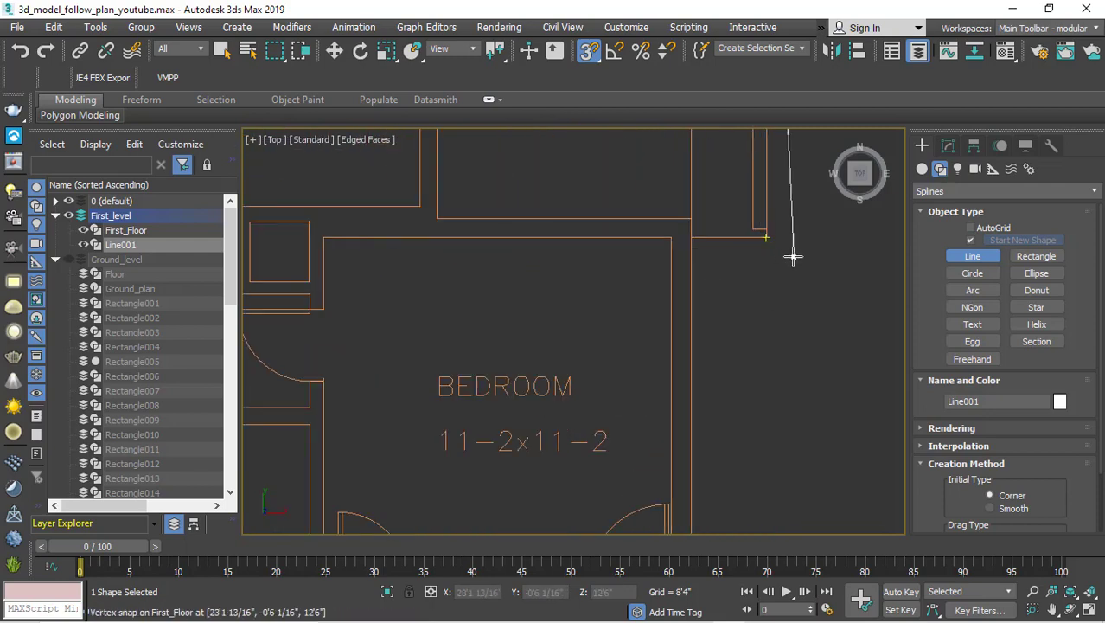
click(692, 238)
scroll(689, 205, down, 3)
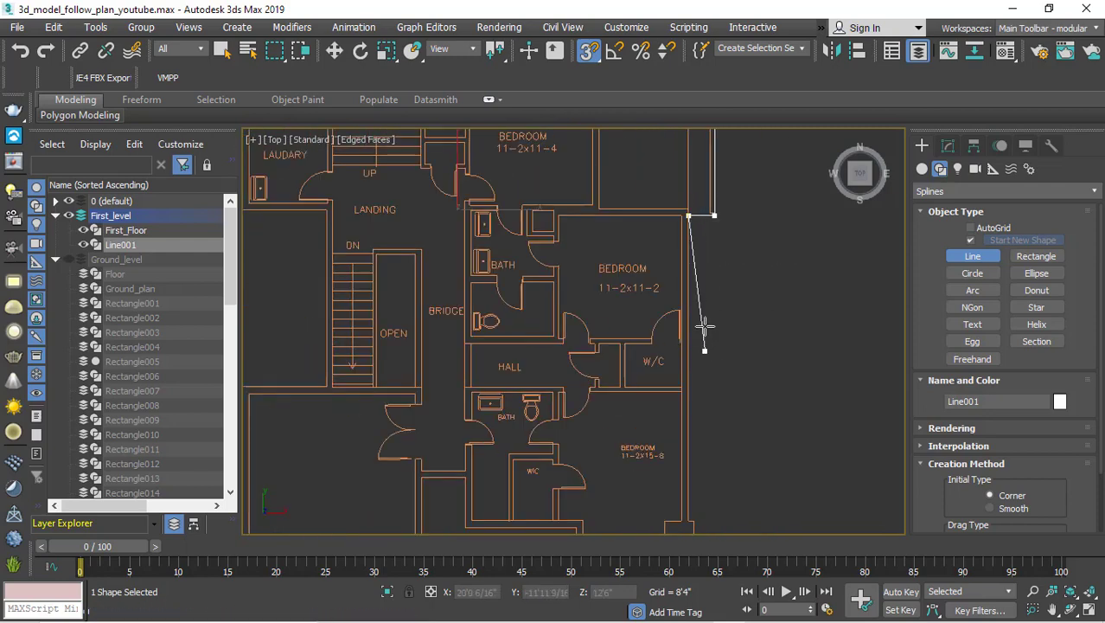
scroll(704, 346, up, 3)
scroll(688, 363, up, 2)
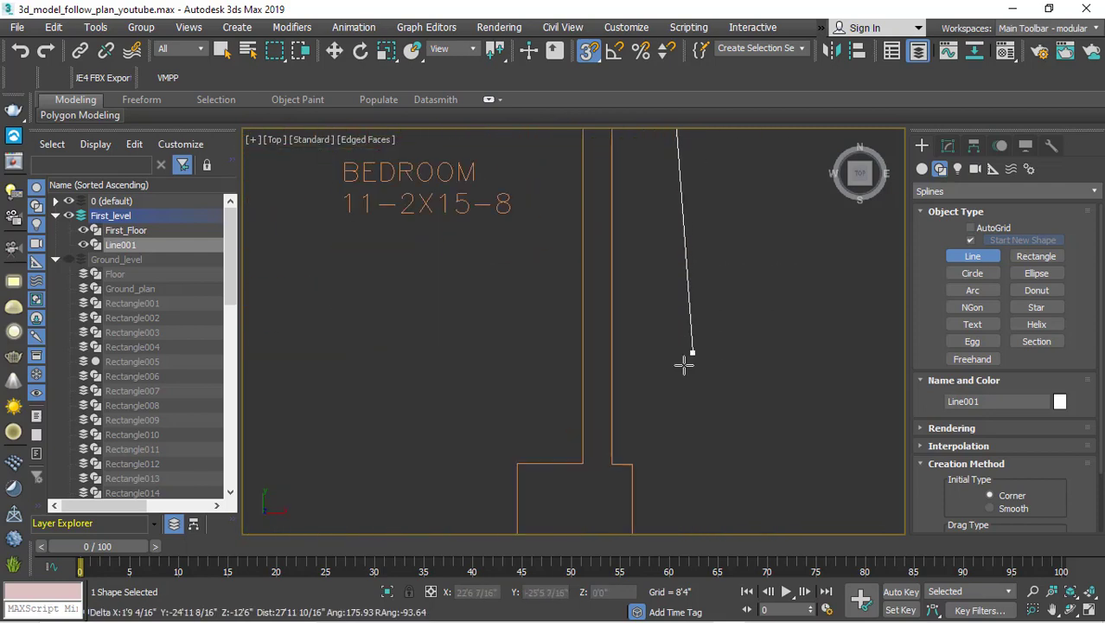
Step: Continue the outline below the 11-2X15-8 bedroom, past the WIC, left outer corner and BONUS room
click(612, 471)
scroll(683, 411, down, 3)
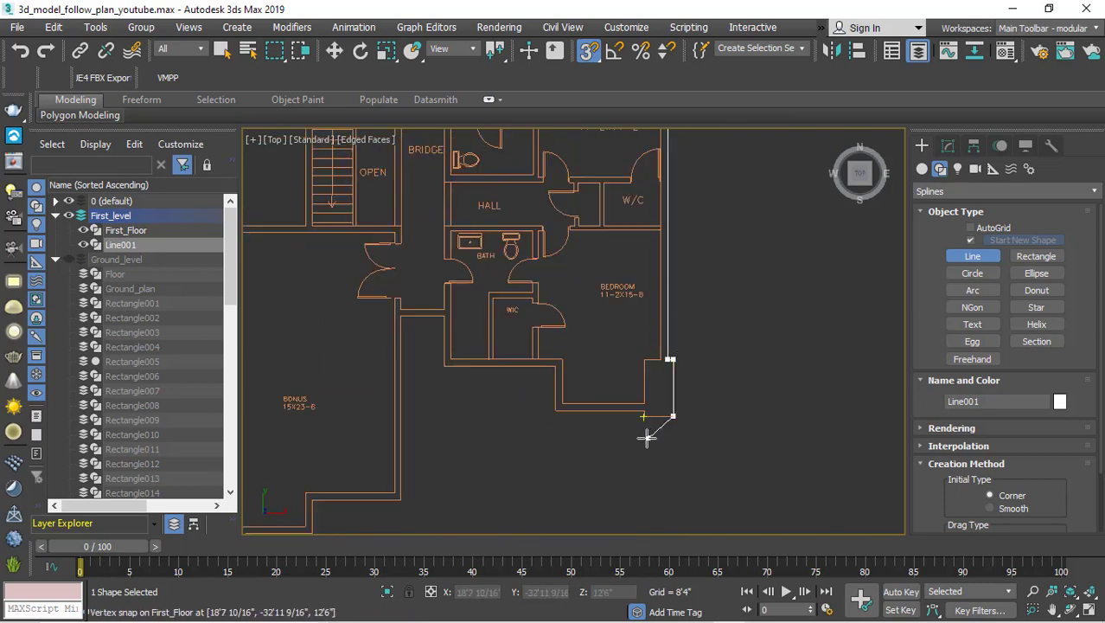
scroll(638, 427, up, 3)
click(655, 356)
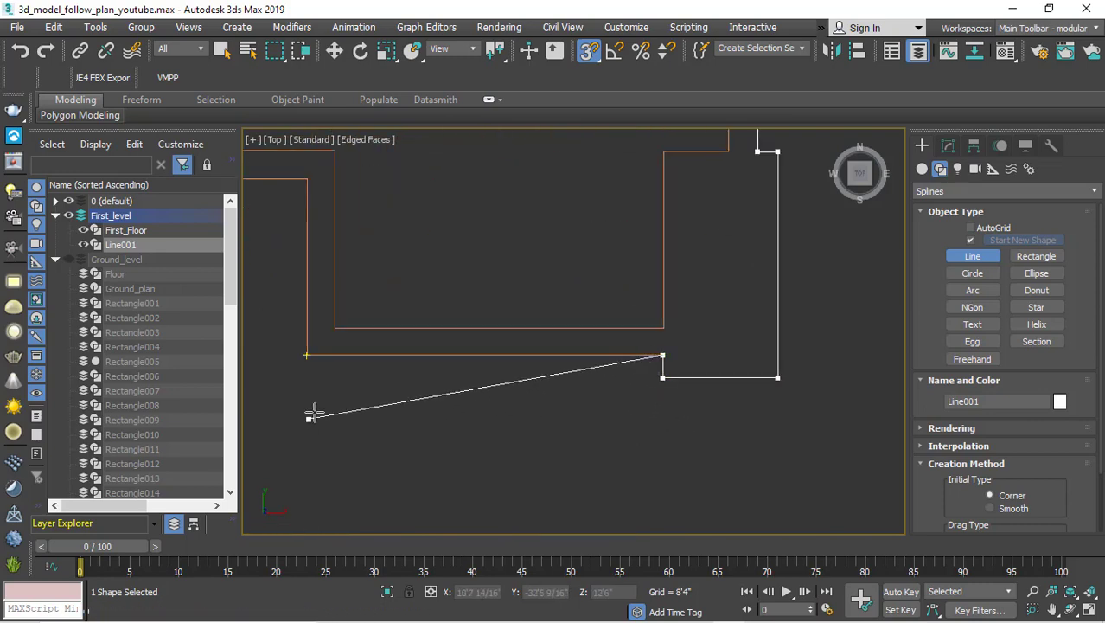
click(304, 354)
scroll(433, 423, down, 3)
scroll(370, 376, up, 3)
click(528, 342)
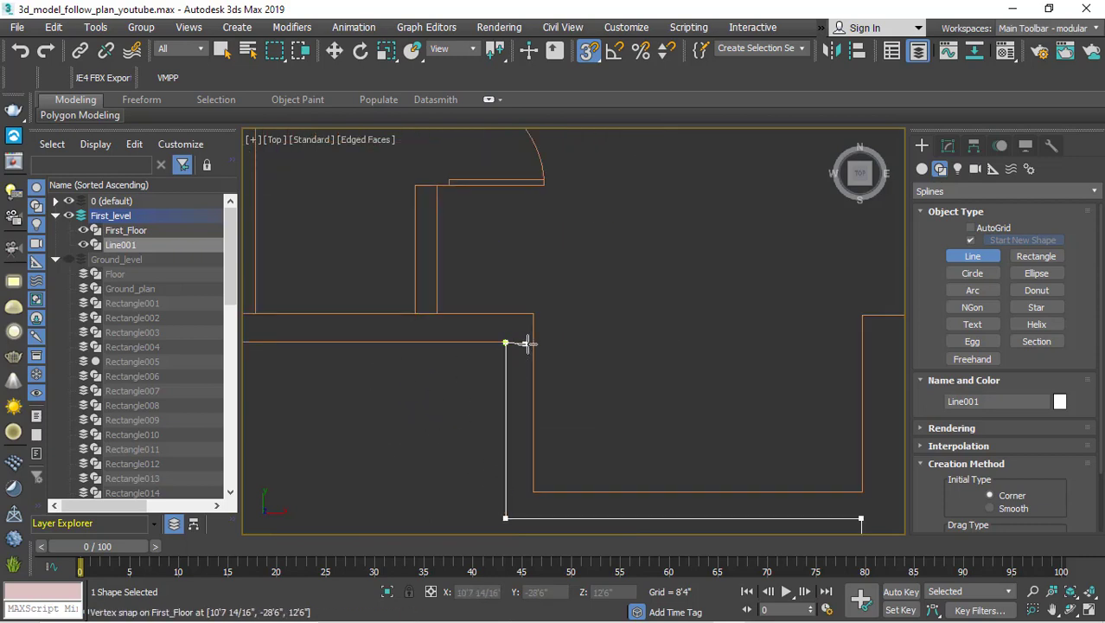
scroll(674, 359, down, 3)
scroll(510, 320, up, 3)
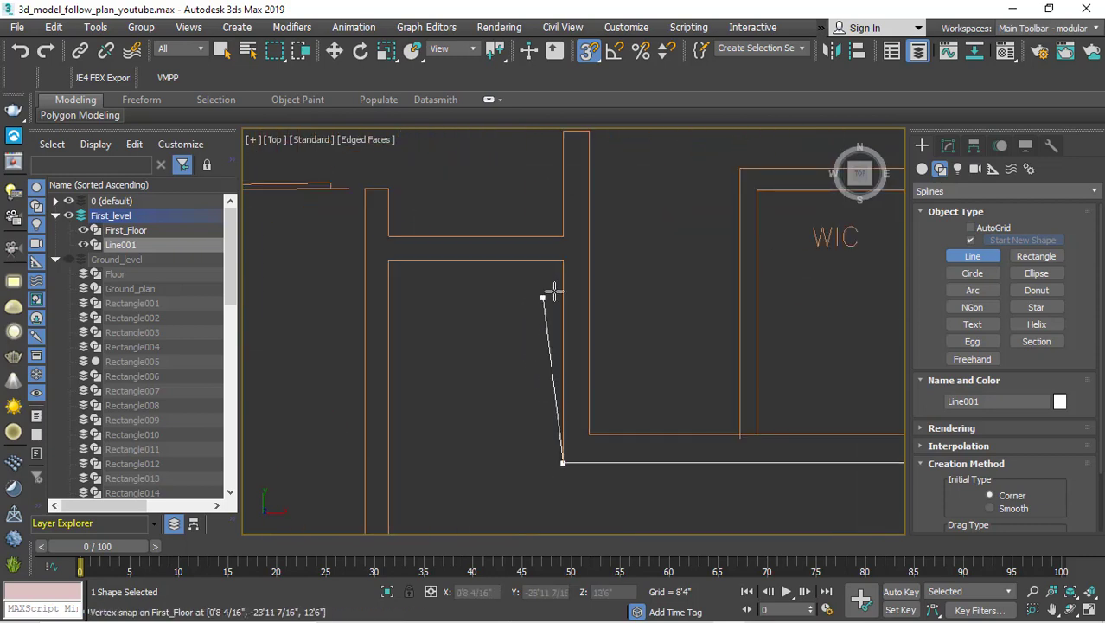
click(553, 290)
click(388, 261)
scroll(469, 237, down, 2)
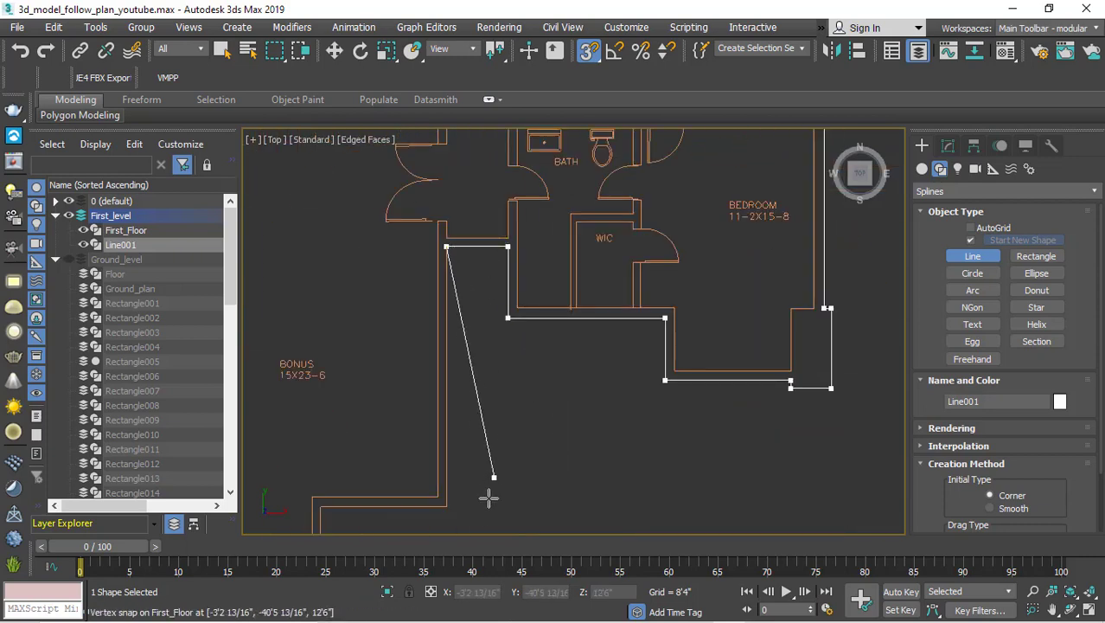
click(448, 519)
scroll(553, 459, down, 2)
scroll(524, 447, up, 3)
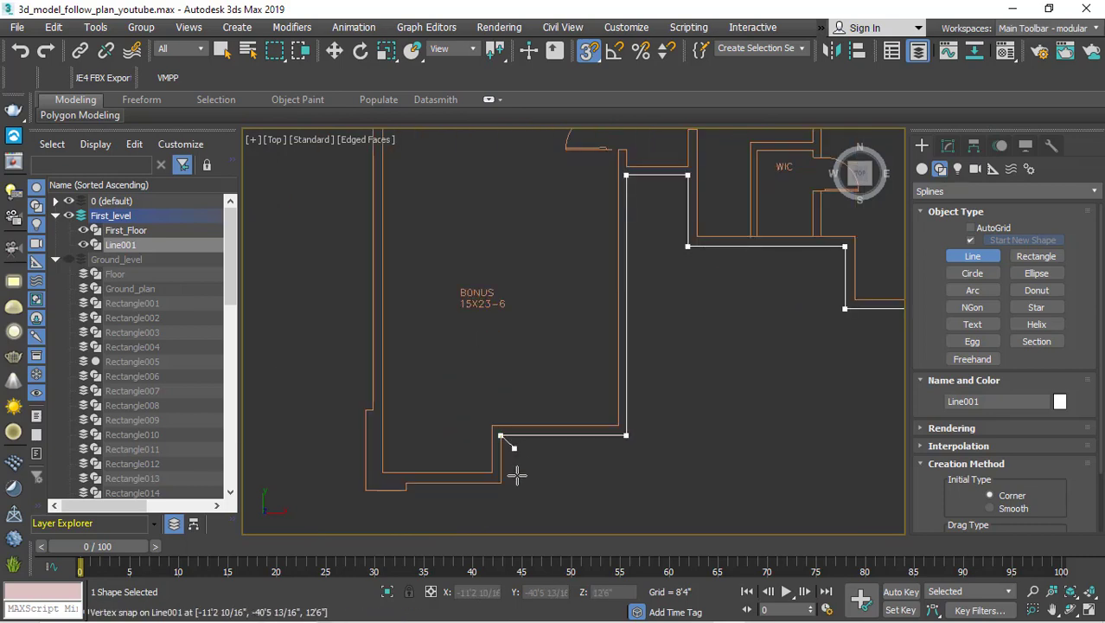
scroll(563, 467, down, 3)
scroll(494, 437, up, 4)
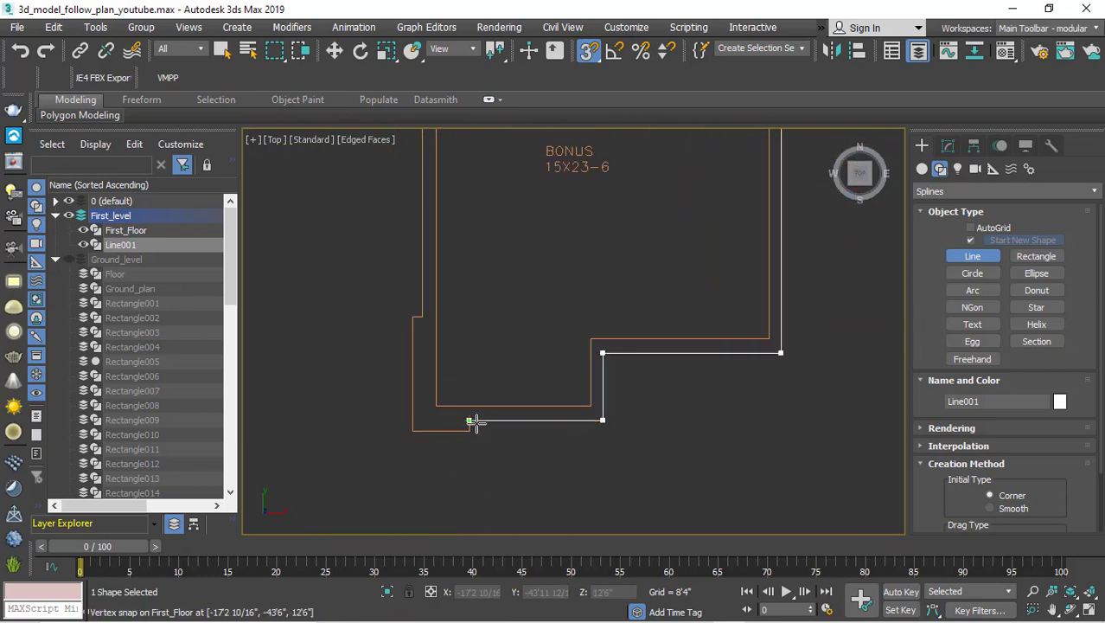
click(404, 458)
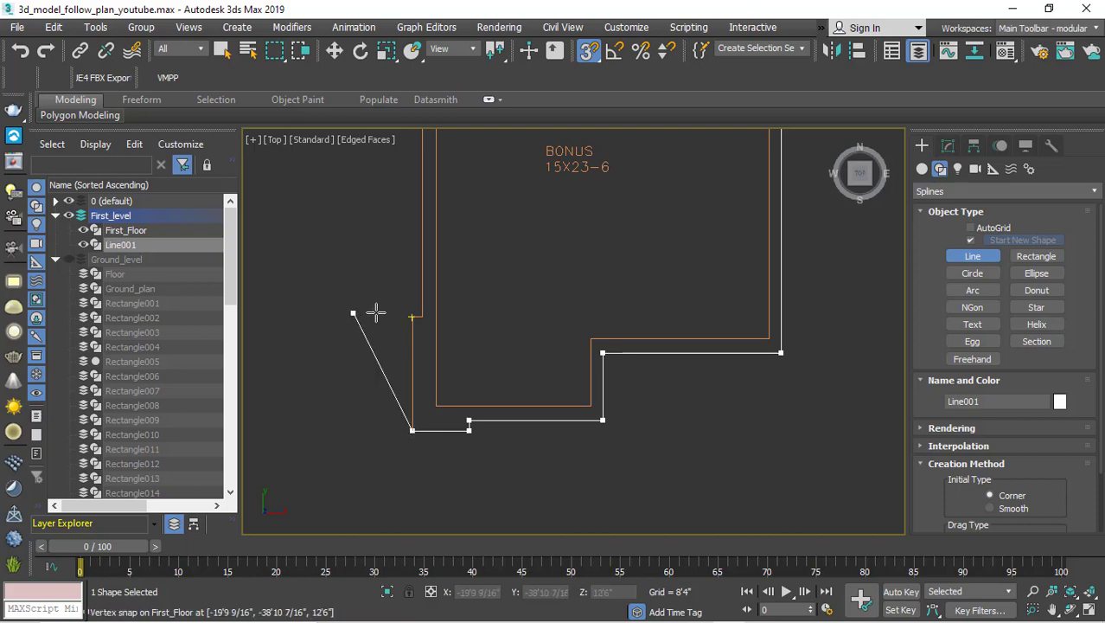
scroll(514, 475, down, 4)
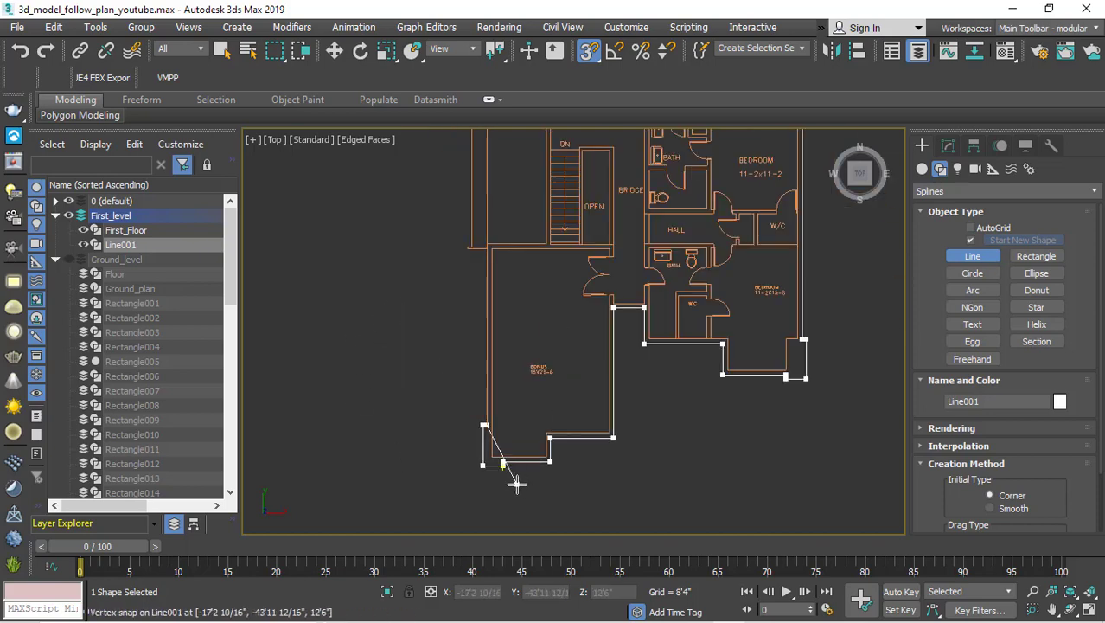
scroll(514, 473, down, 1)
scroll(453, 434, up, 5)
scroll(463, 450, up, 4)
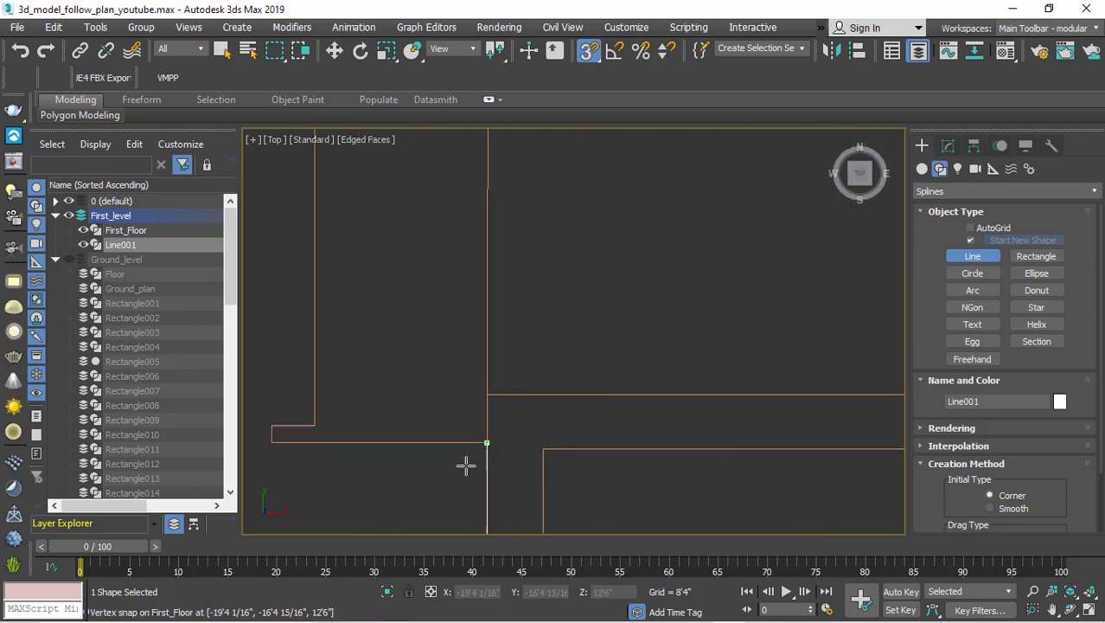
click(273, 445)
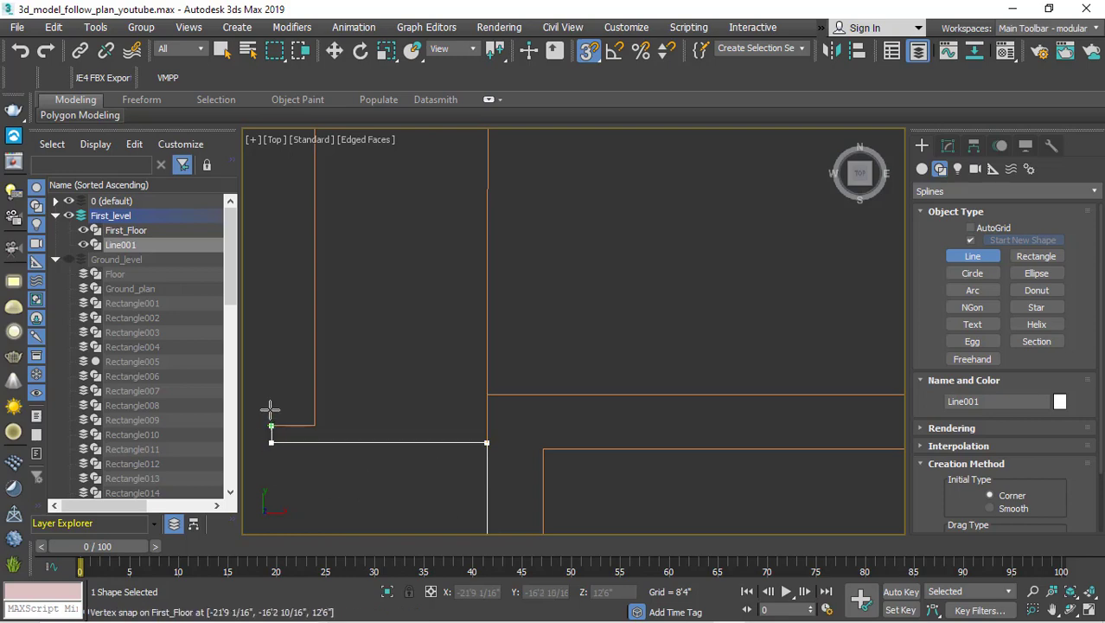
scroll(324, 419, down, 3)
scroll(363, 415, down, 3)
scroll(371, 259, up, 6)
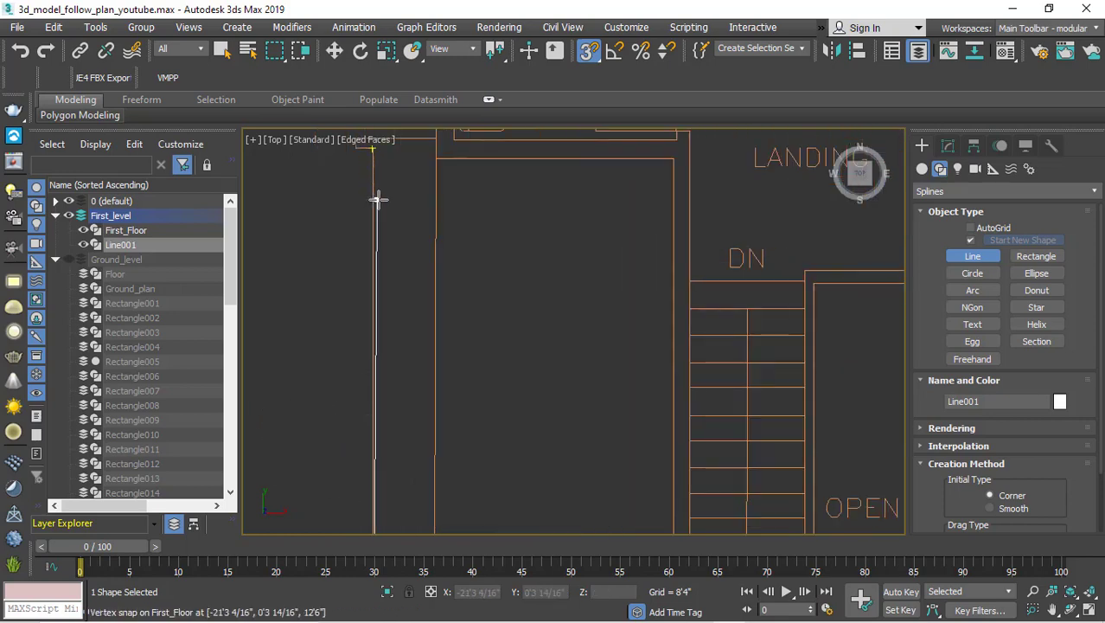
Step: Finish the vertices near the stairs and sitting room, then close the spline at its start vertex
click(373, 149)
scroll(428, 348, down, 3)
scroll(408, 341, up, 3)
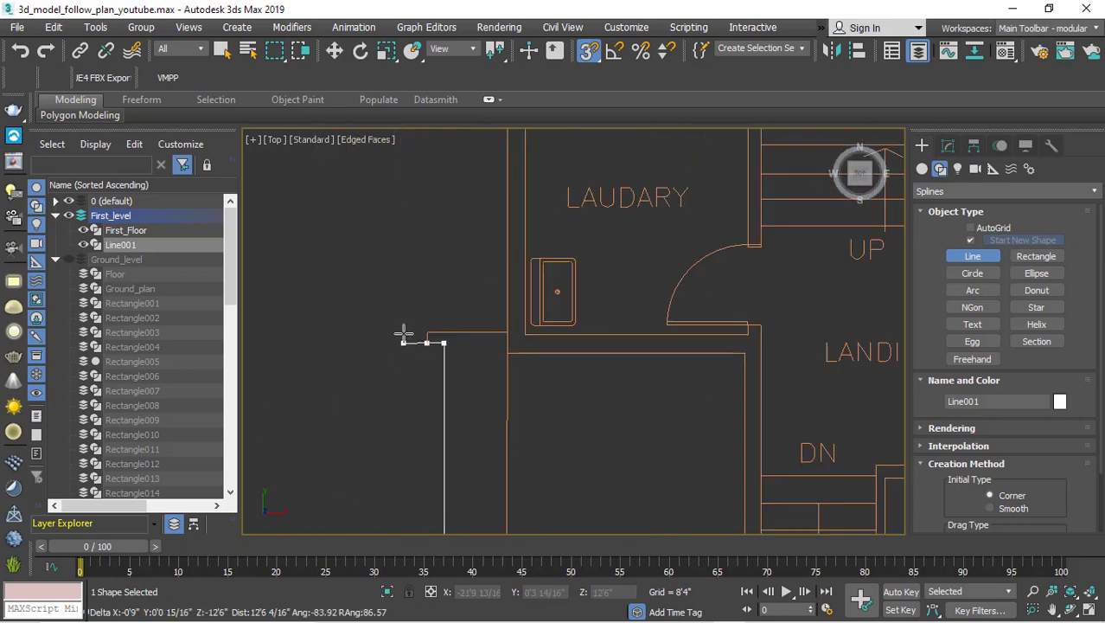
scroll(499, 340, down, 3)
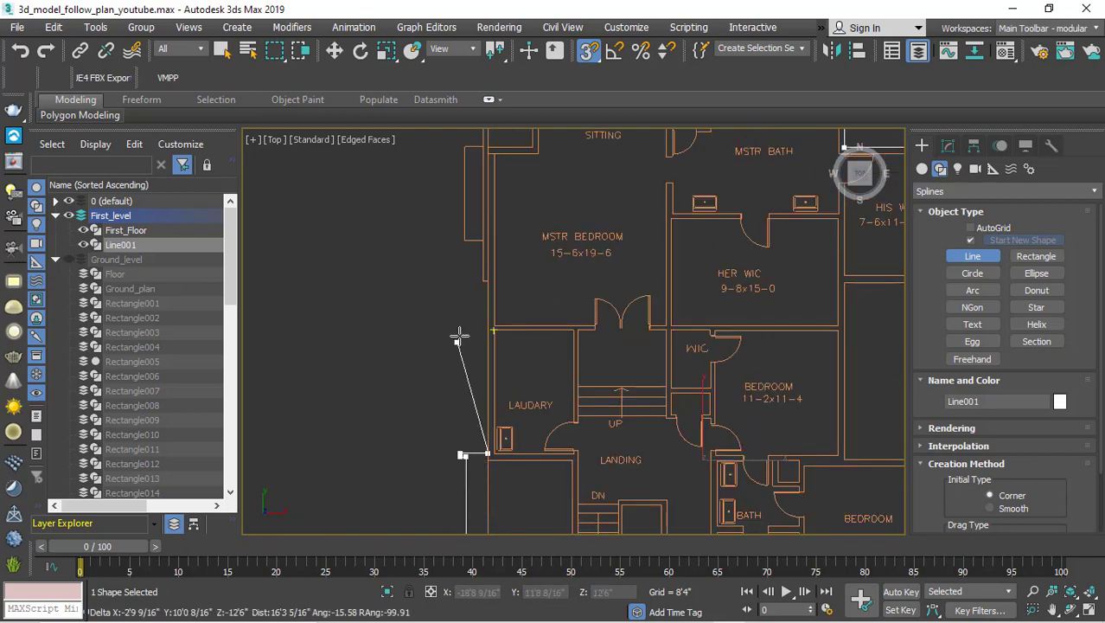
scroll(488, 285, up, 3)
click(500, 320)
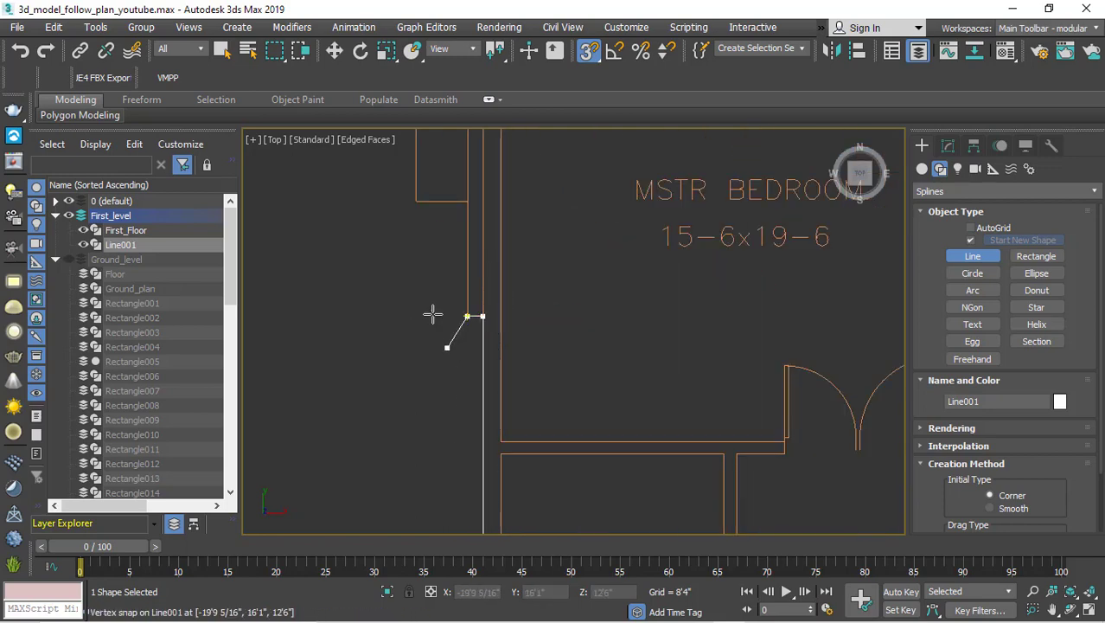
click(468, 201)
click(417, 200)
scroll(419, 257, down, 3)
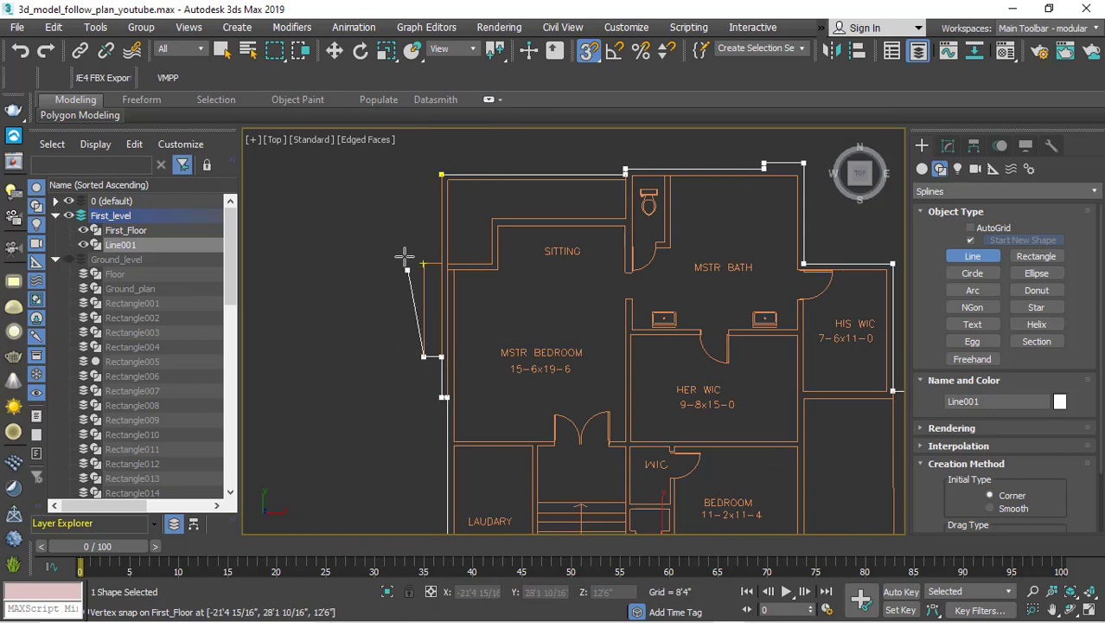
scroll(404, 256, up, 4)
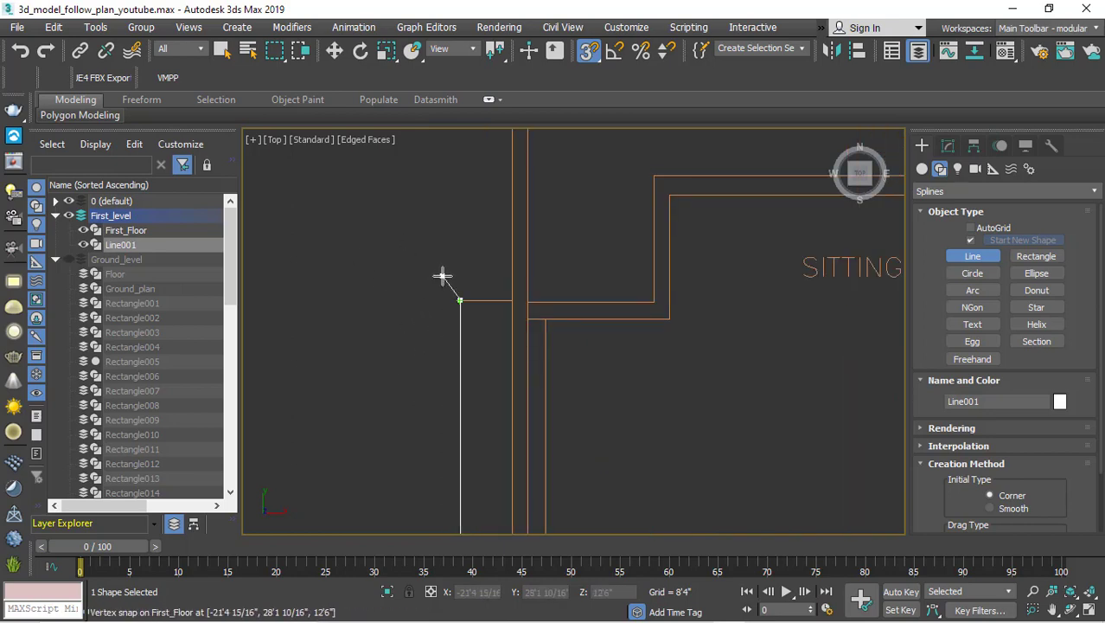
click(460, 300)
scroll(513, 301, down, 2)
scroll(481, 314, down, 2)
scroll(510, 316, up, 3)
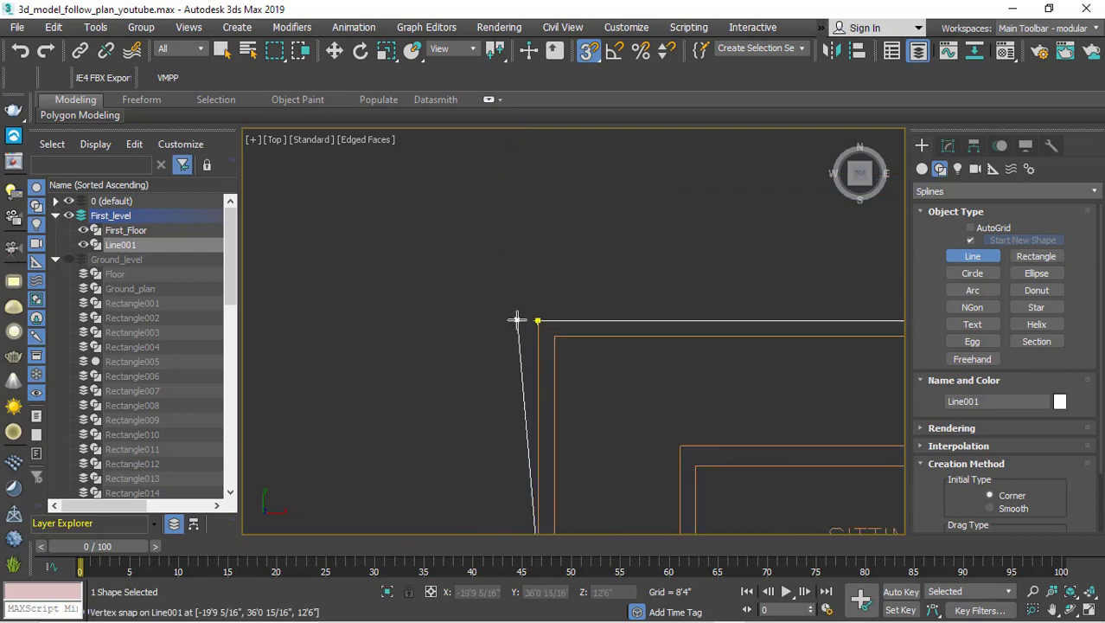
scroll(484, 378, up, 2)
click(484, 378)
click(529, 369)
scroll(479, 255, down, 5)
Step: Add an Extrude modifier with Amount 0'6" to Line001 and begin renaming it Firdt_floor
mouse_move(479, 254)
alt+middle_down()
mouse_move(605, 363)
mouse_move(653, 426)
mouse_move(685, 313)
mouse_move(676, 366)
mouse_move(684, 346)
alt+middle_up()
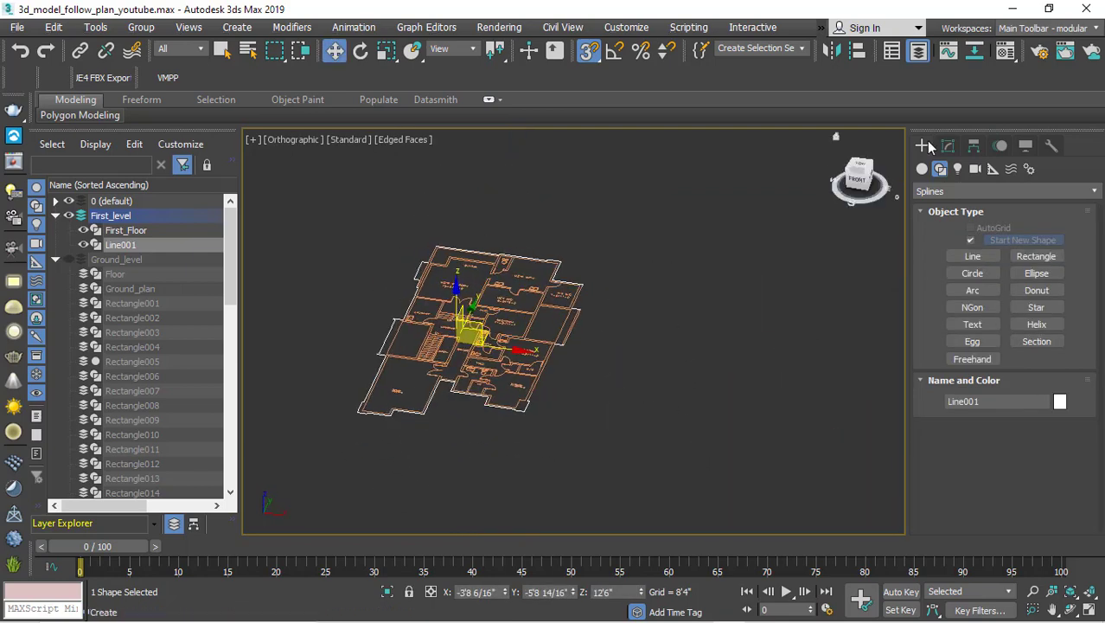
click(946, 149)
click(1094, 197)
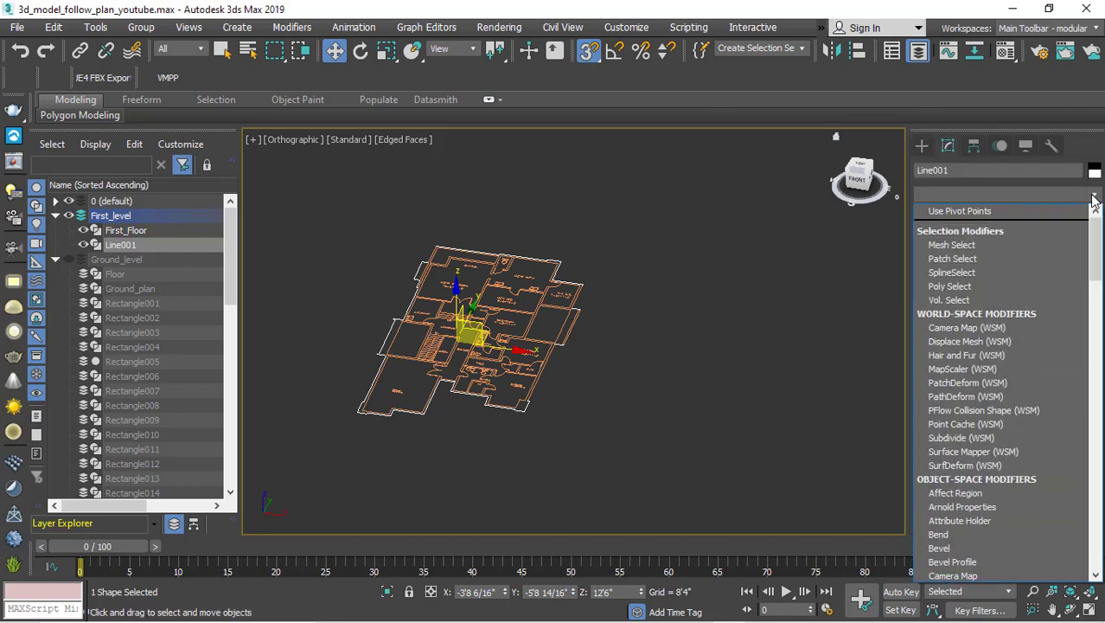
text(ex)
click(1006, 209)
text(6)
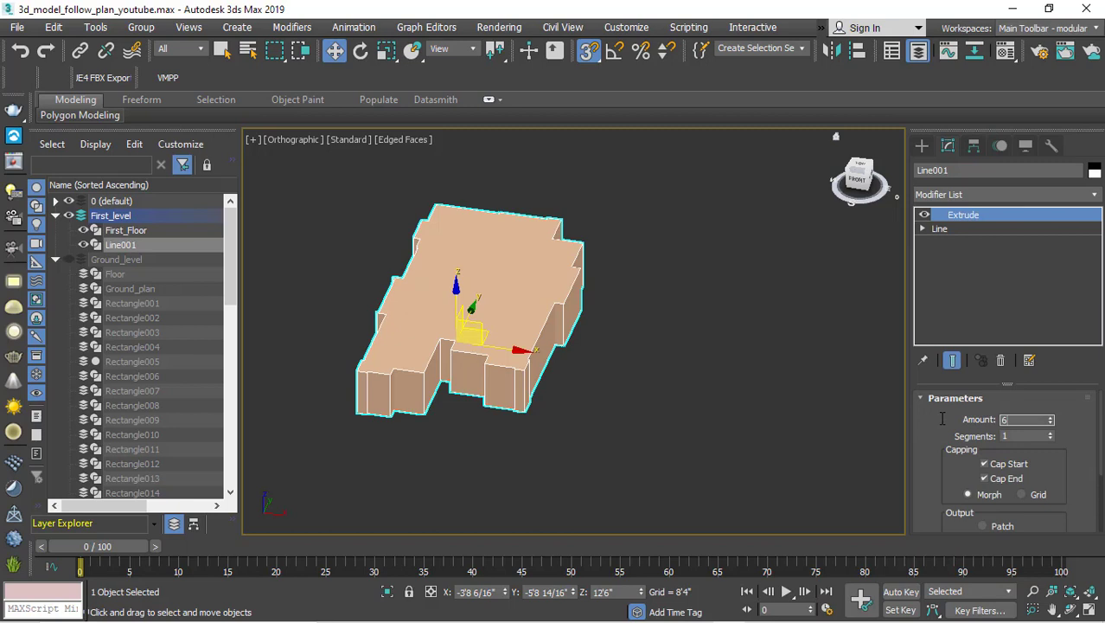
key(Return)
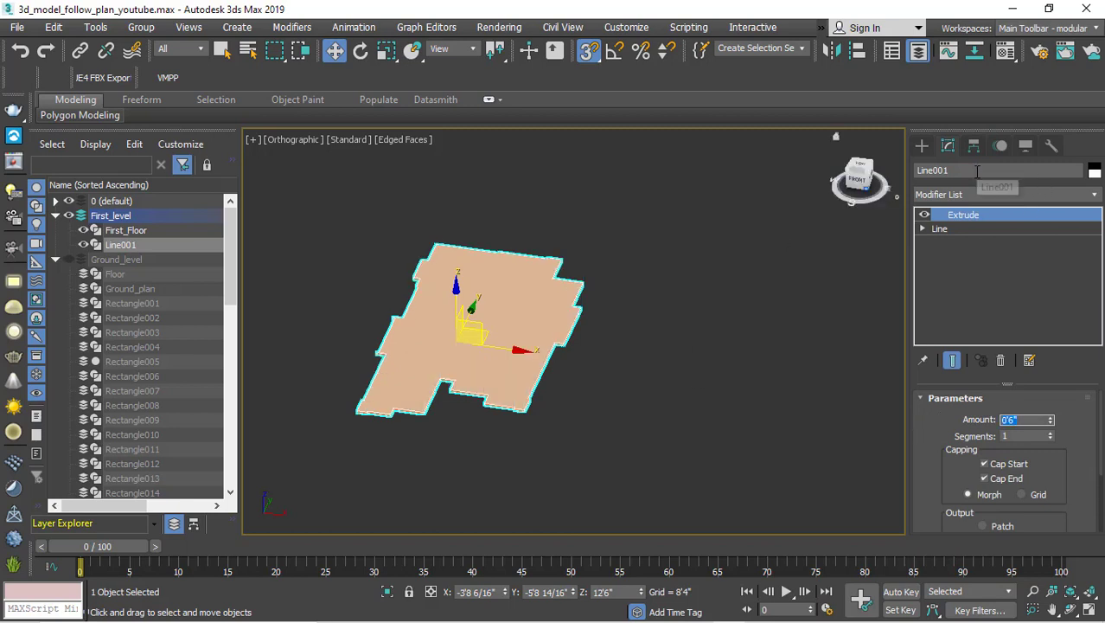
click(978, 171)
text(Firdt_floor)
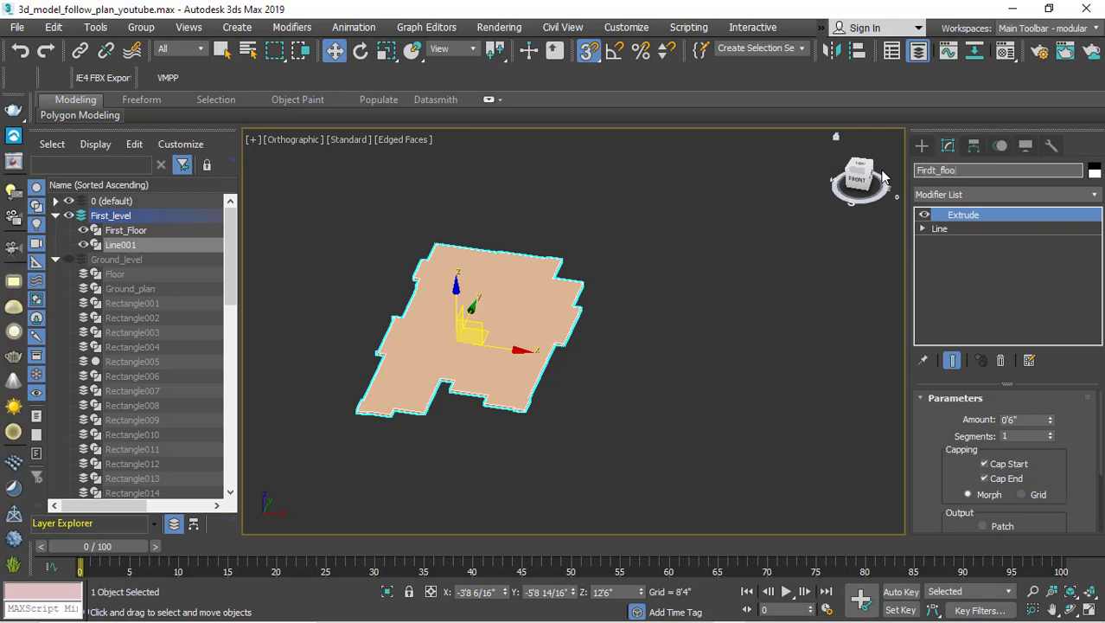
Step: Select the plan shape and bring up the Hierarchy panel's Link Info settings
click(795, 268)
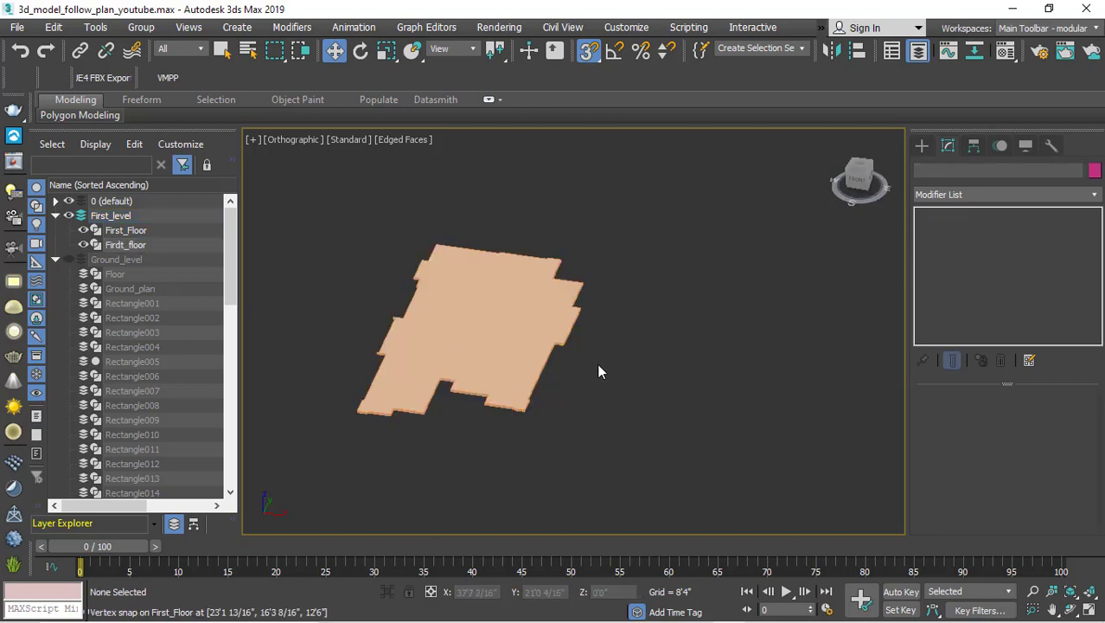
scroll(477, 358, up, 3)
scroll(552, 203, down, 4)
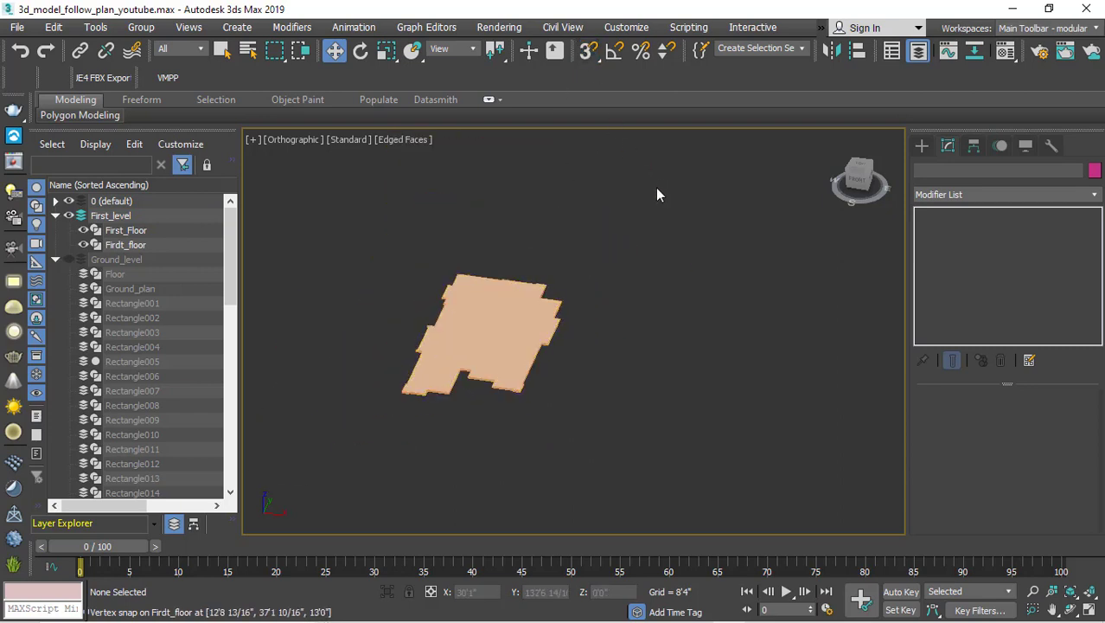
click(508, 338)
alt+middle_drag(547, 432, 526, 410)
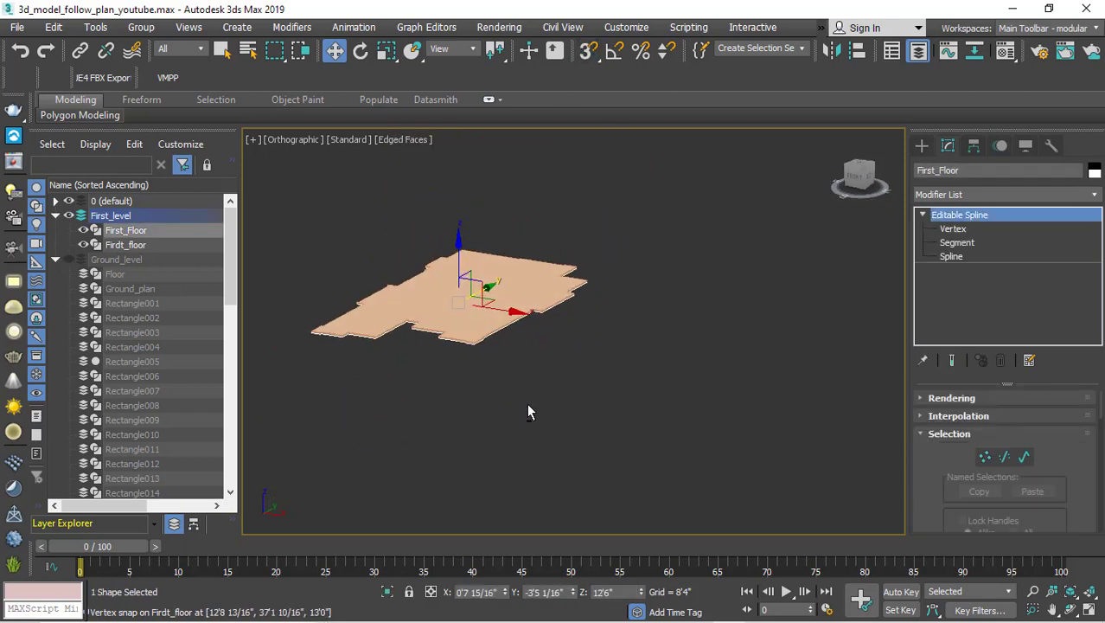
click(974, 145)
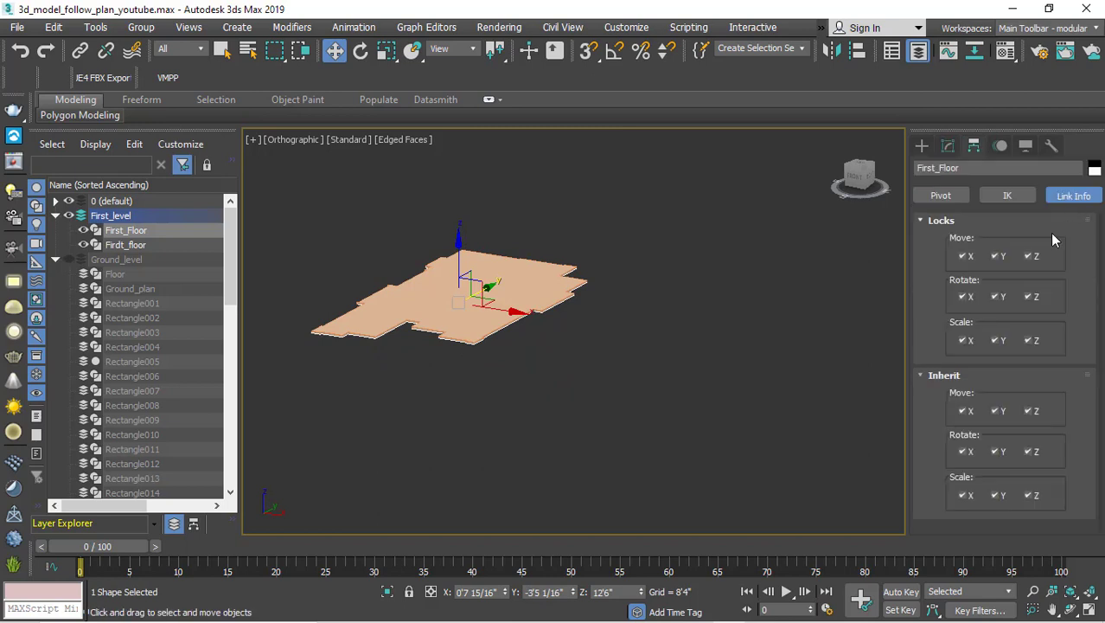
scroll(357, 314, up, 5)
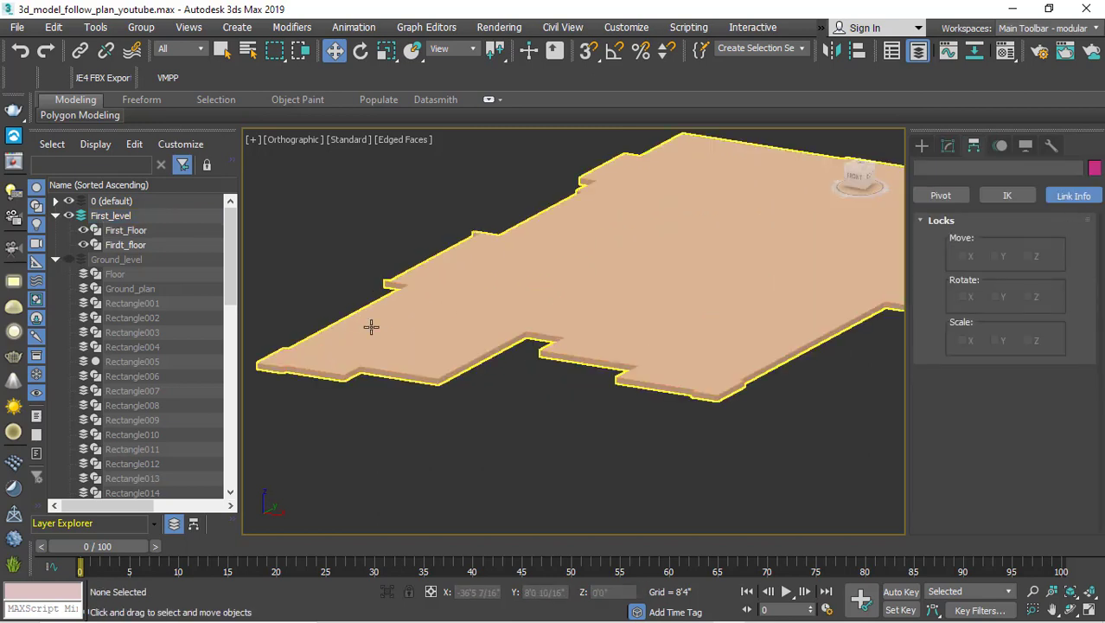
Step: Select Firdt_floor and tick every X, Y, Z lock for Move, Rotate and Scale
click(370, 323)
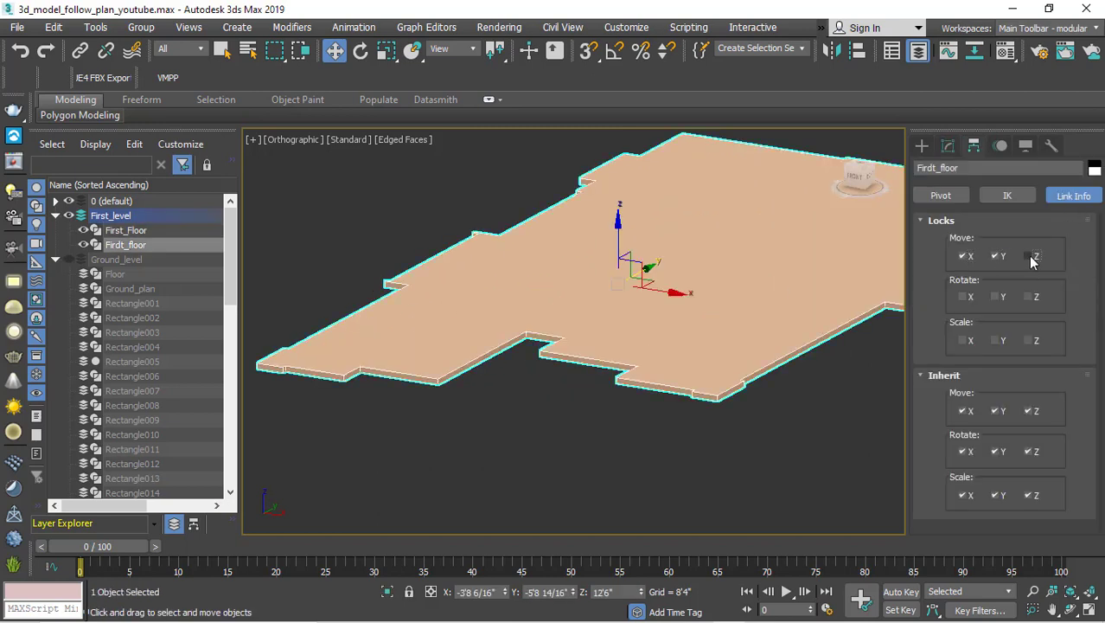
click(1030, 257)
click(964, 297)
click(964, 340)
click(997, 340)
click(1029, 340)
scroll(560, 353, down, 4)
alt+middle_drag(559, 353, 541, 356)
click(512, 386)
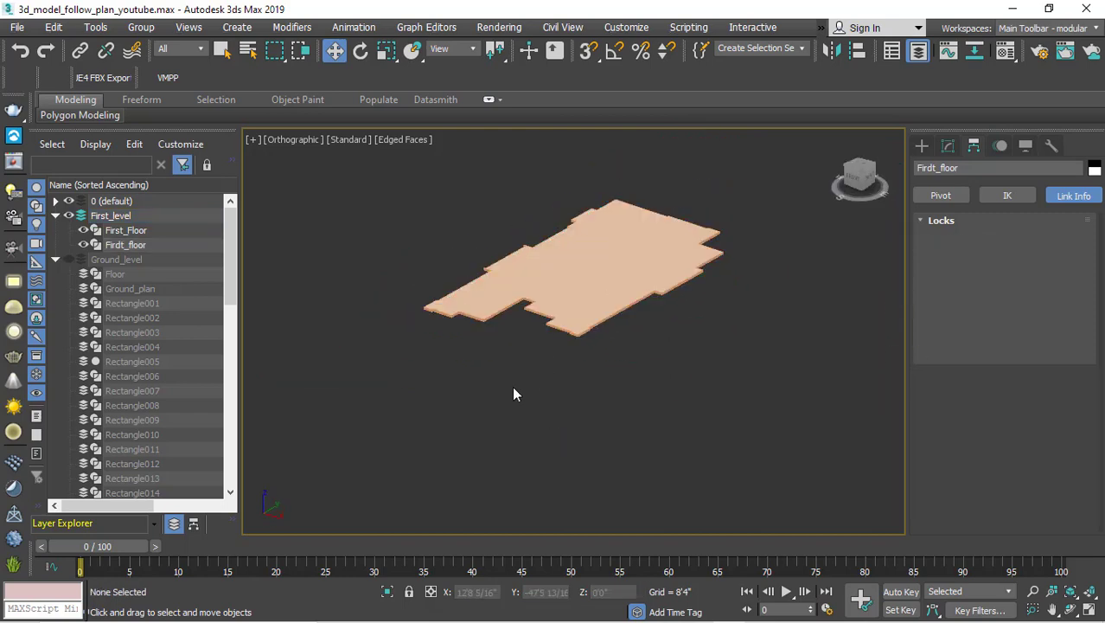
click(134, 247)
Step: Rename the Firdt_floor slab to Firdt_floor_Base in the Scene Explorer
right_click(134, 251)
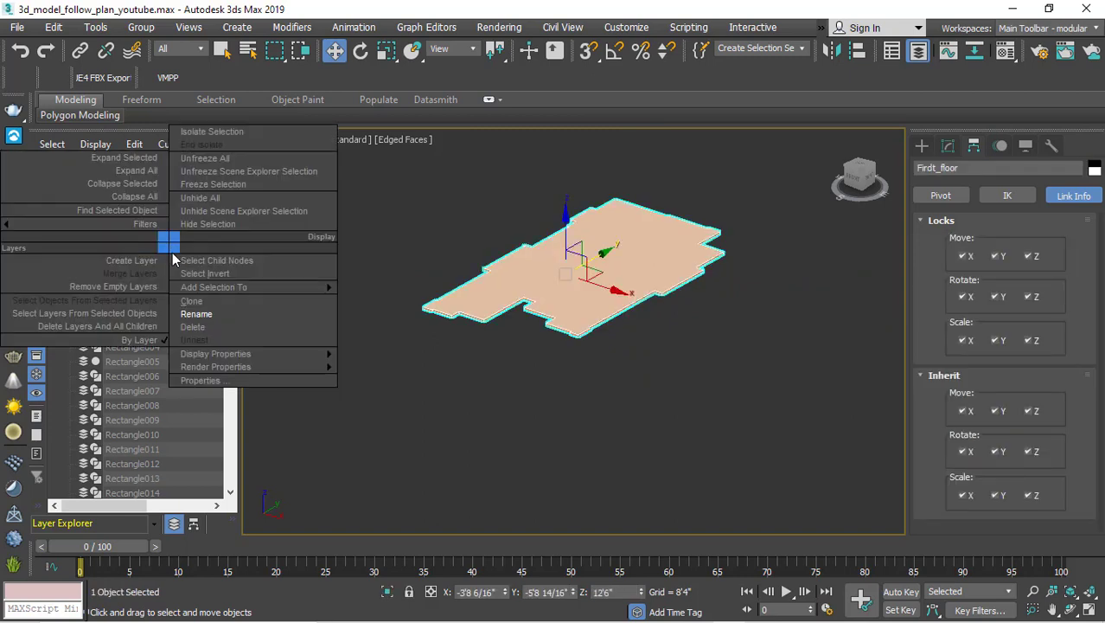
click(201, 315)
click(161, 245)
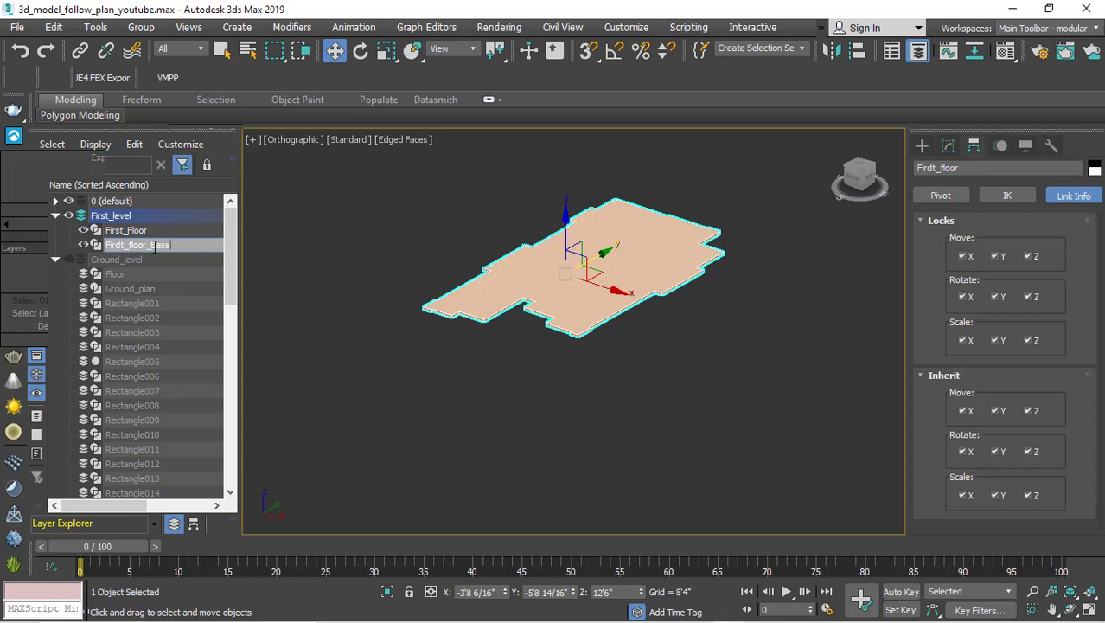
key(Return)
Step: Rename the First_Floor plan shape to First_Floor_plan
click(326, 216)
click(125, 232)
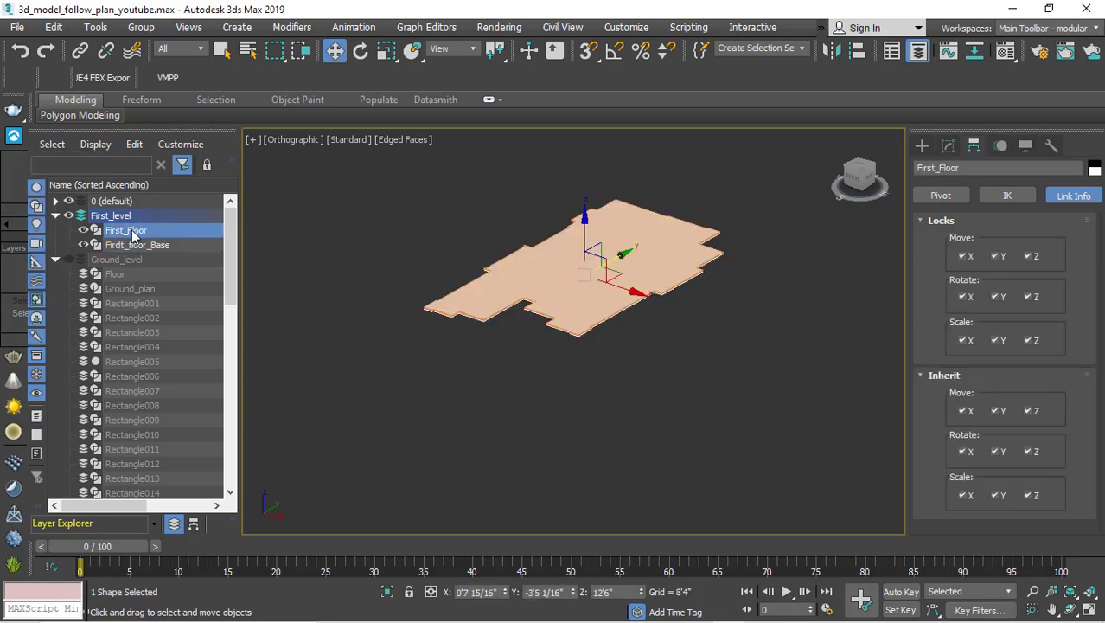
right_click(125, 232)
click(190, 298)
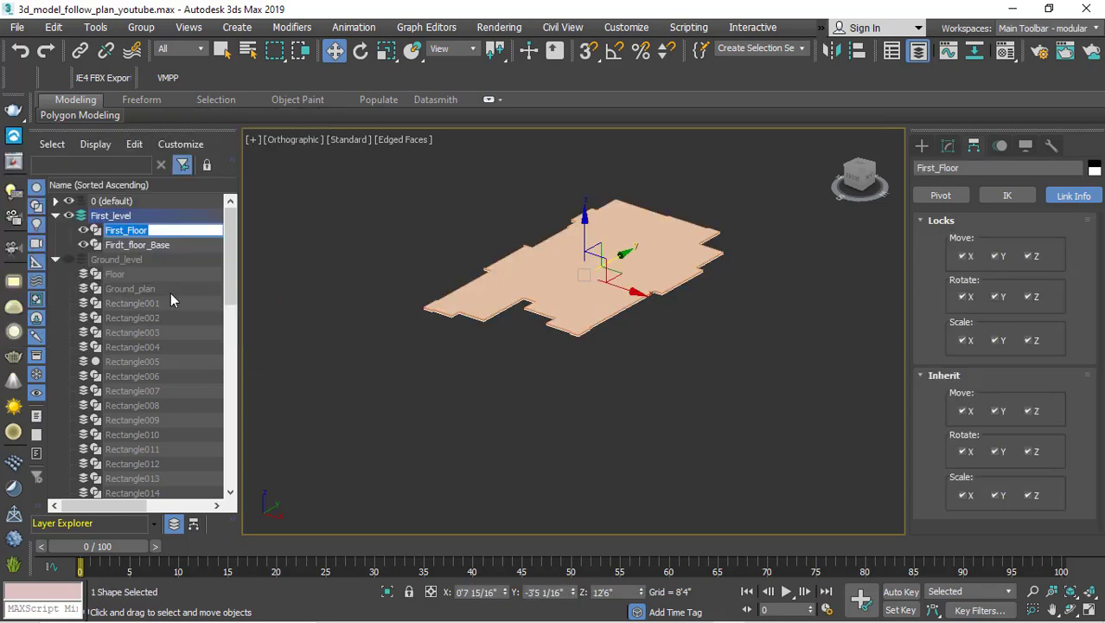
click(159, 235)
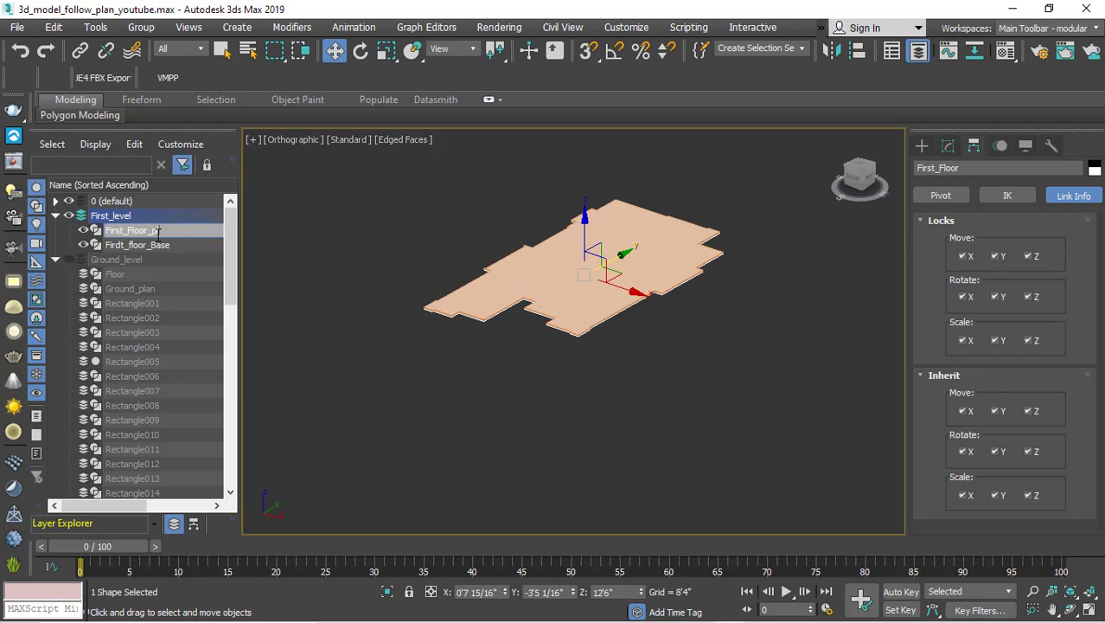
key(Return)
click(273, 291)
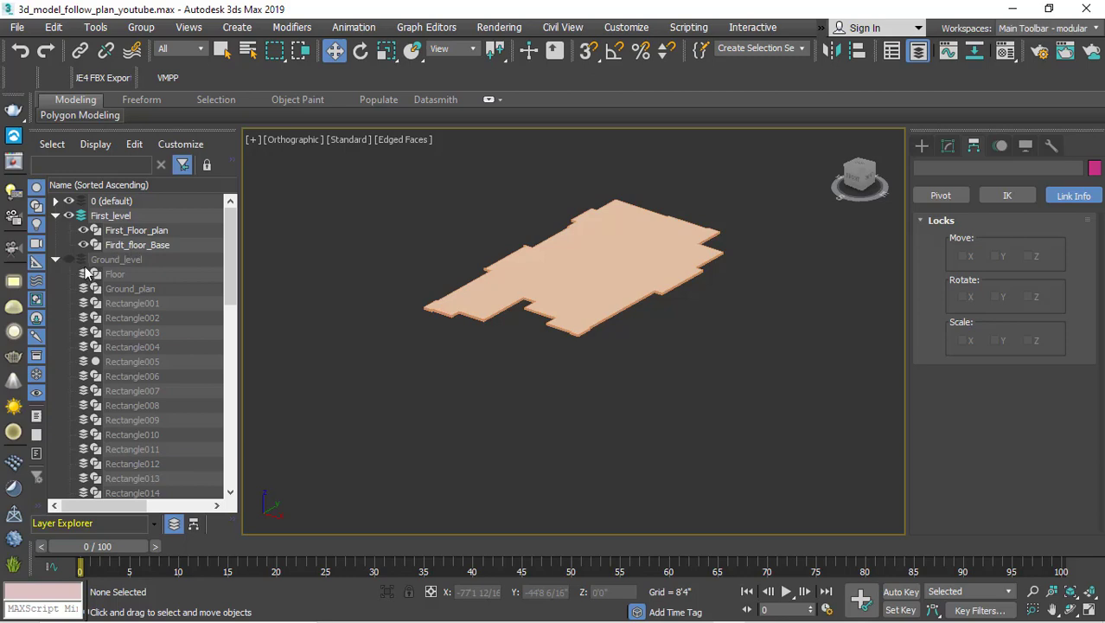
scroll(478, 297, up, 5)
scroll(537, 364, down, 5)
scroll(481, 399, up, 1)
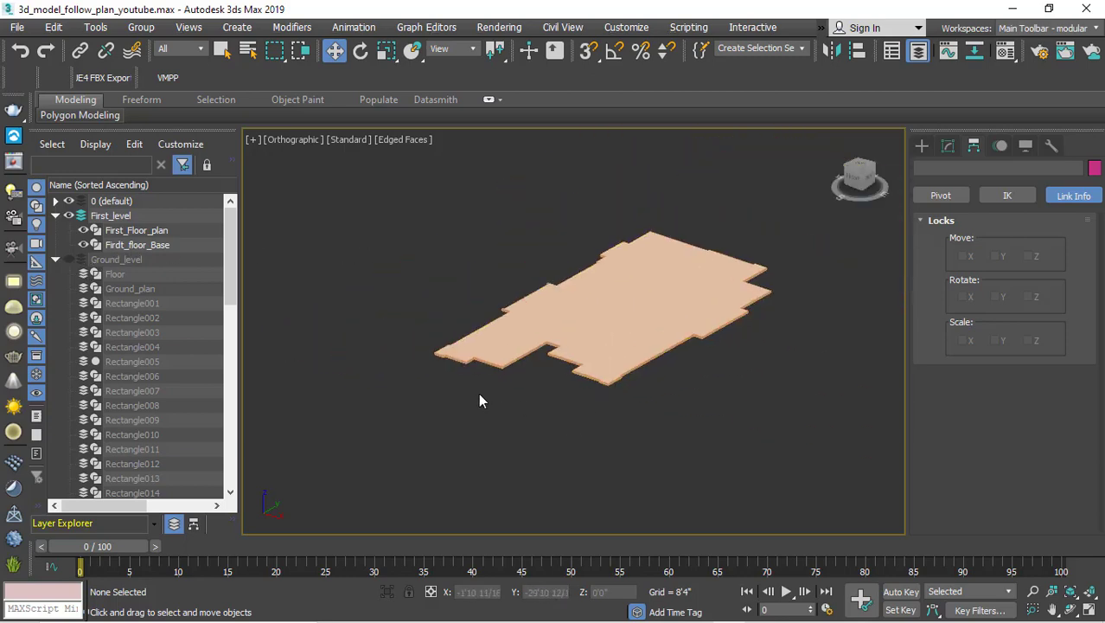
Step: Hide Firdt_floor_Base, switch to the Top view and pick the Rectangle shape tool
click(84, 246)
click(859, 173)
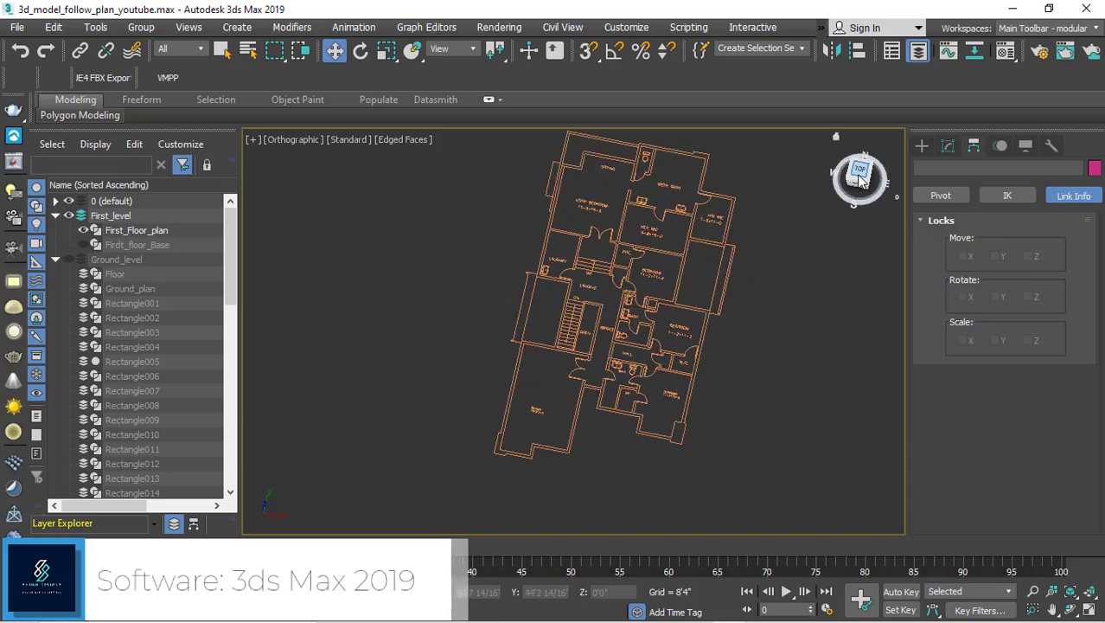
click(922, 146)
click(940, 169)
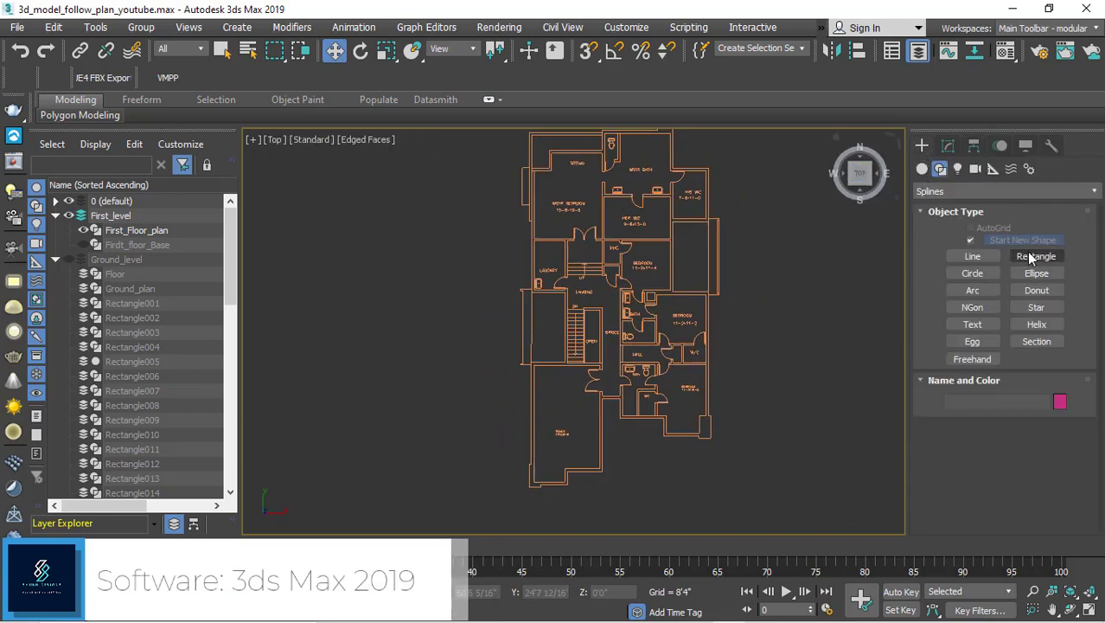
click(1036, 256)
Step: With 3D Snaps on, draw Rectangle051 (0'6 9/16" by 4'0") along the sitting-room wall
scroll(666, 364, down, 2)
scroll(675, 372, up, 5)
alt+middle_drag(675, 372, 665, 385)
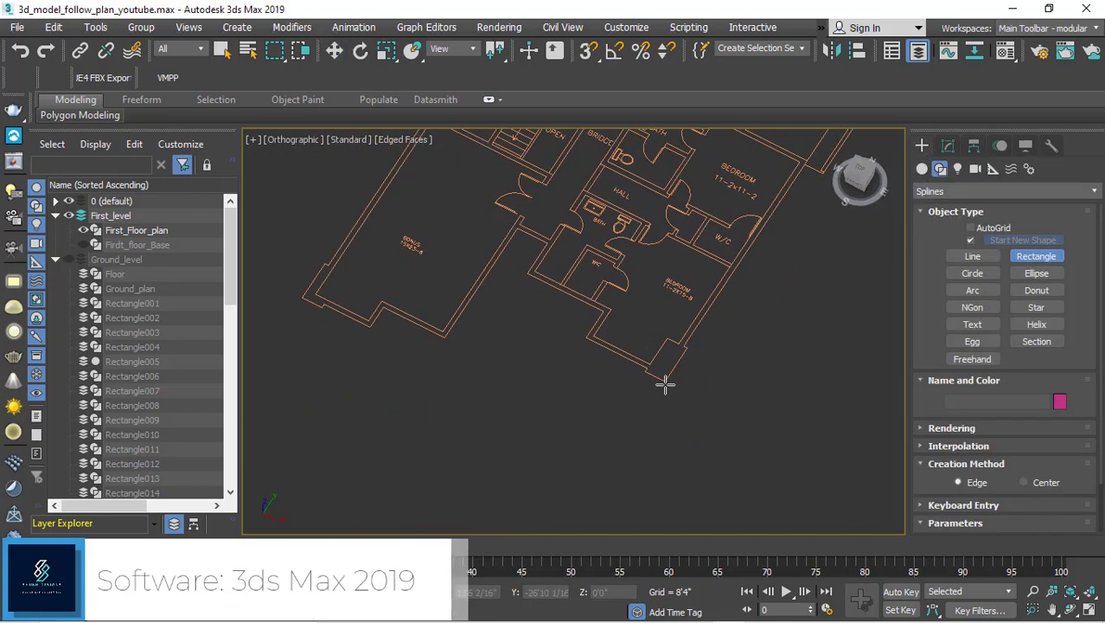
scroll(665, 385, up, 3)
scroll(657, 229, down, 5)
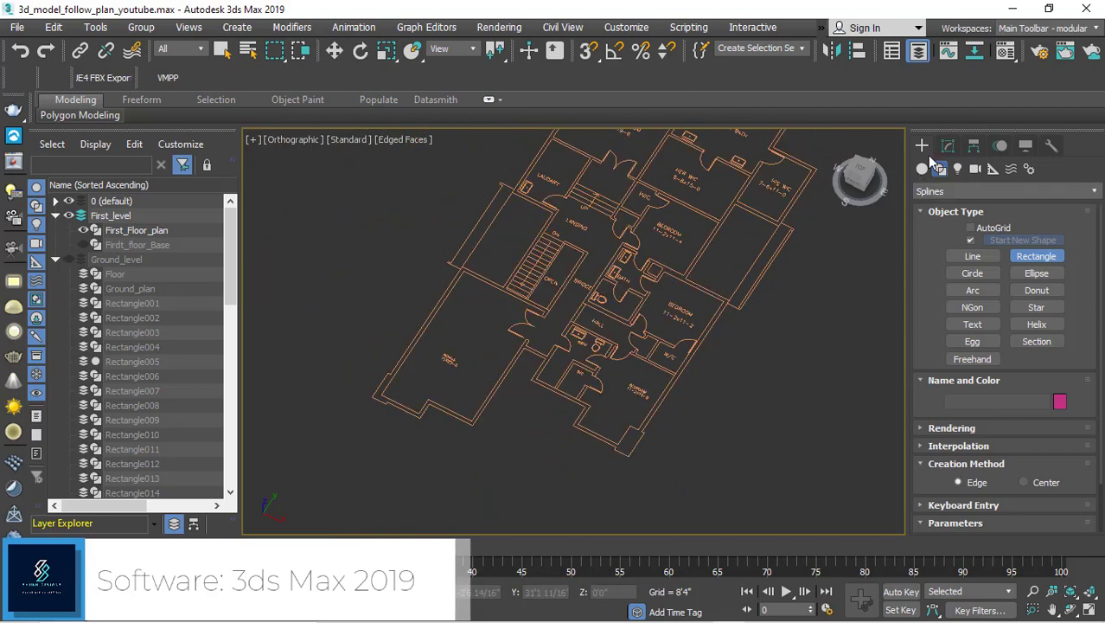
click(588, 49)
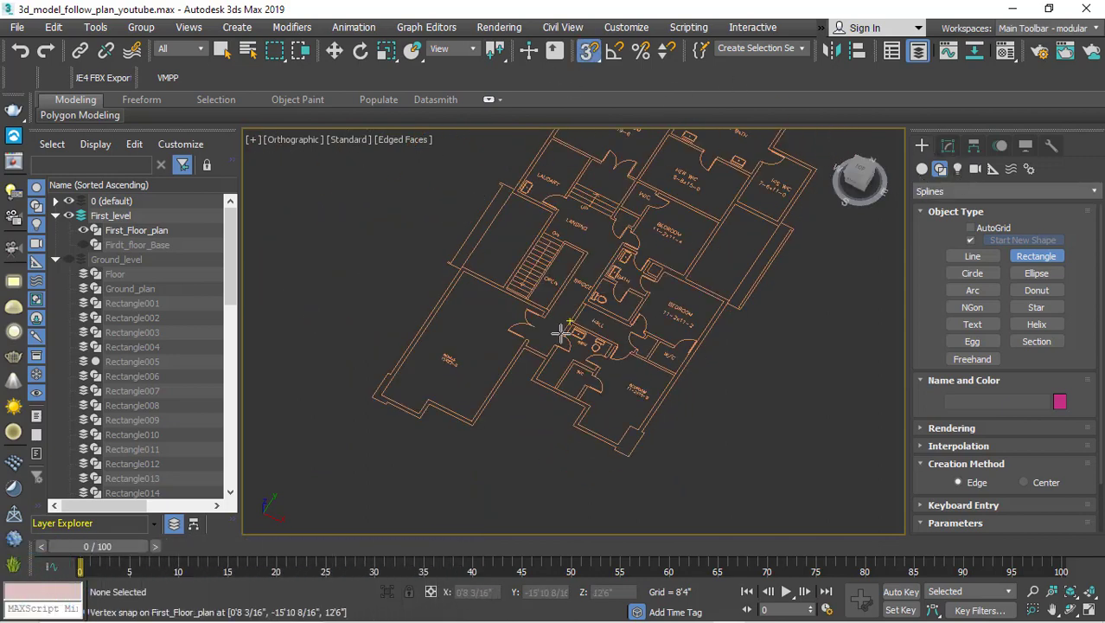
scroll(358, 413, up, 3)
scroll(377, 395, down, 4)
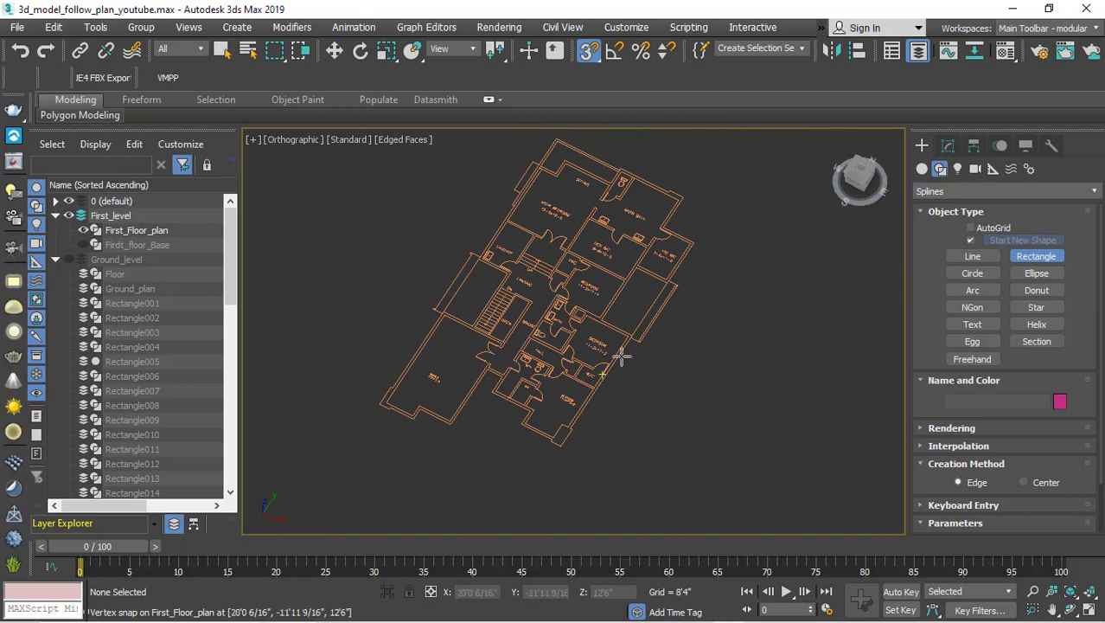
scroll(621, 354, down, 3)
scroll(575, 365, up, 5)
scroll(554, 346, down, 2)
scroll(502, 330, up, 3)
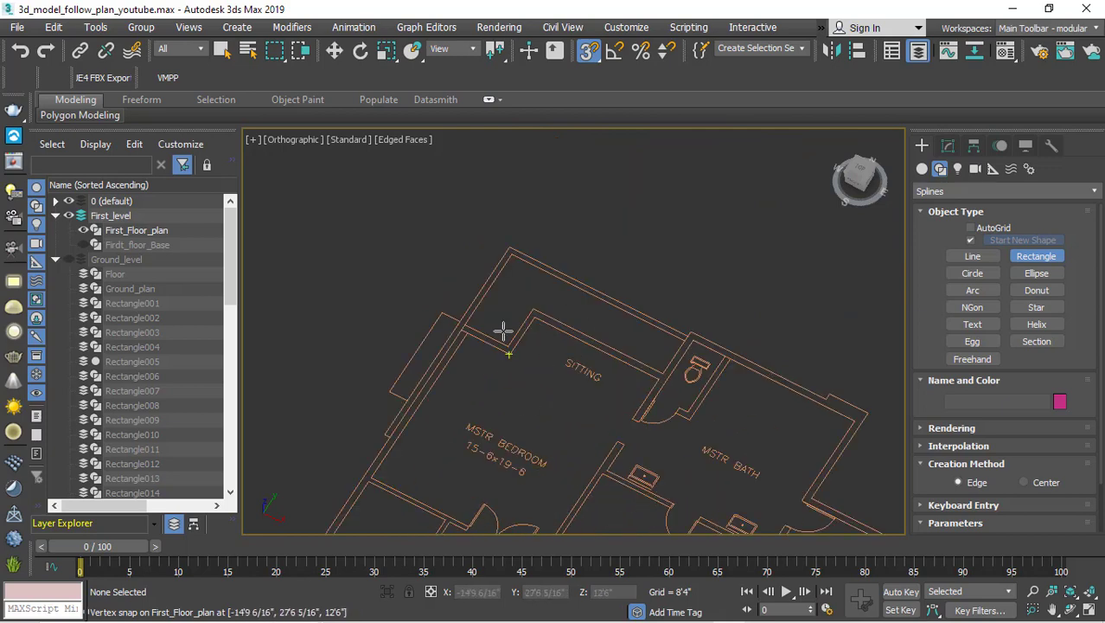
scroll(519, 303, up, 1)
scroll(528, 278, up, 2)
scroll(502, 285, up, 2)
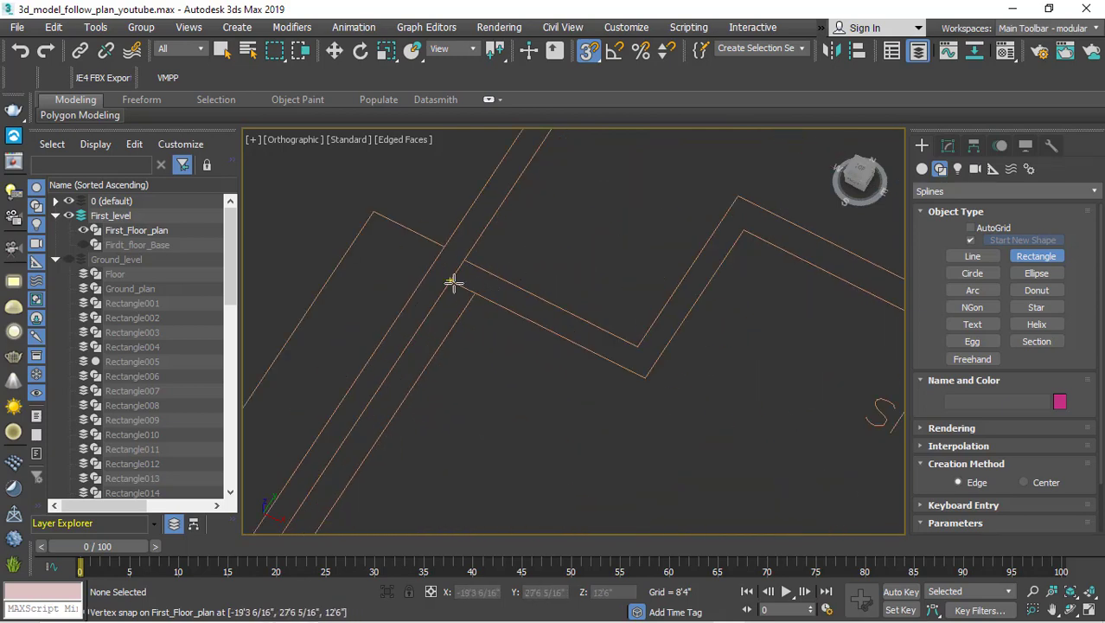
drag(453, 283, 623, 367)
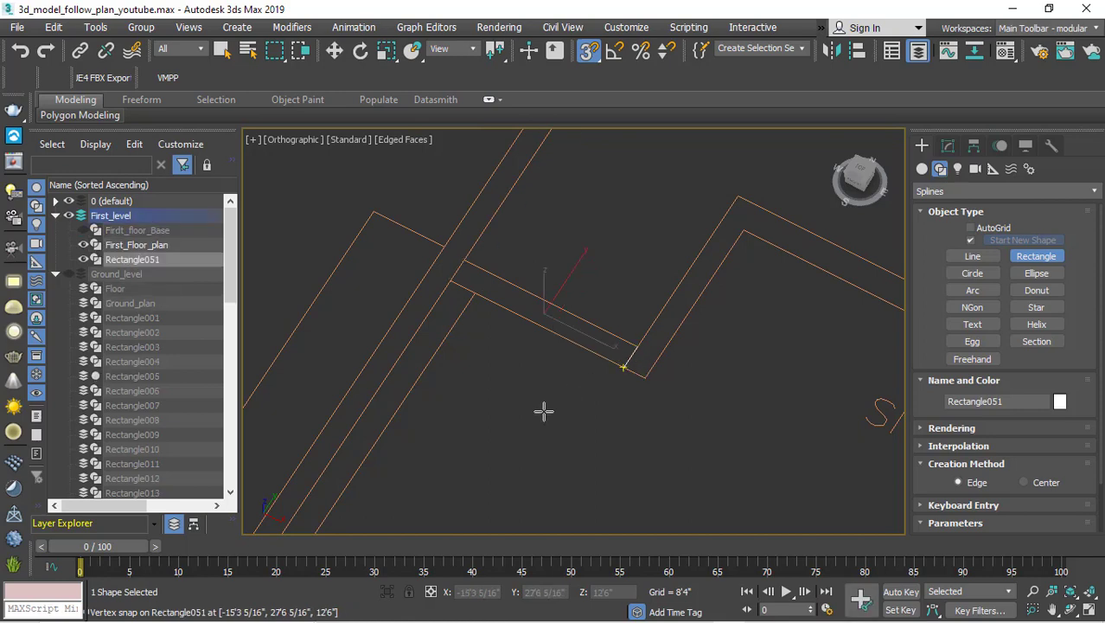
scroll(544, 411, down, 2)
Step: Add an Extrude modifier to Rectangle051 from the Modify panel
click(947, 145)
key(w)
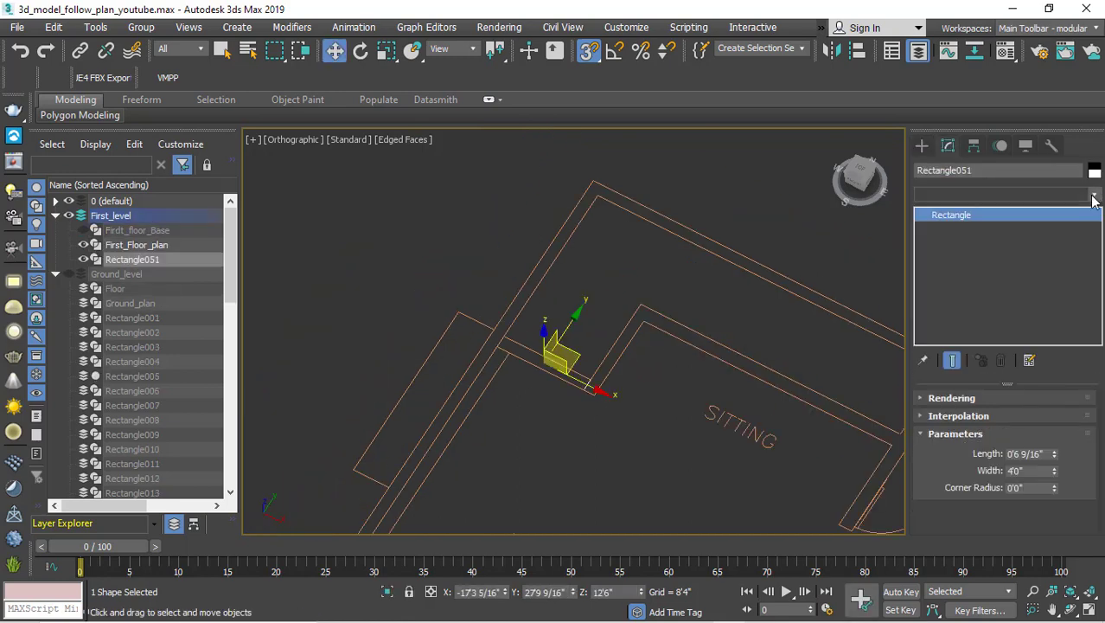
click(1095, 199)
scroll(1029, 346, down, 10)
click(1031, 210)
scroll(519, 363, down, 2)
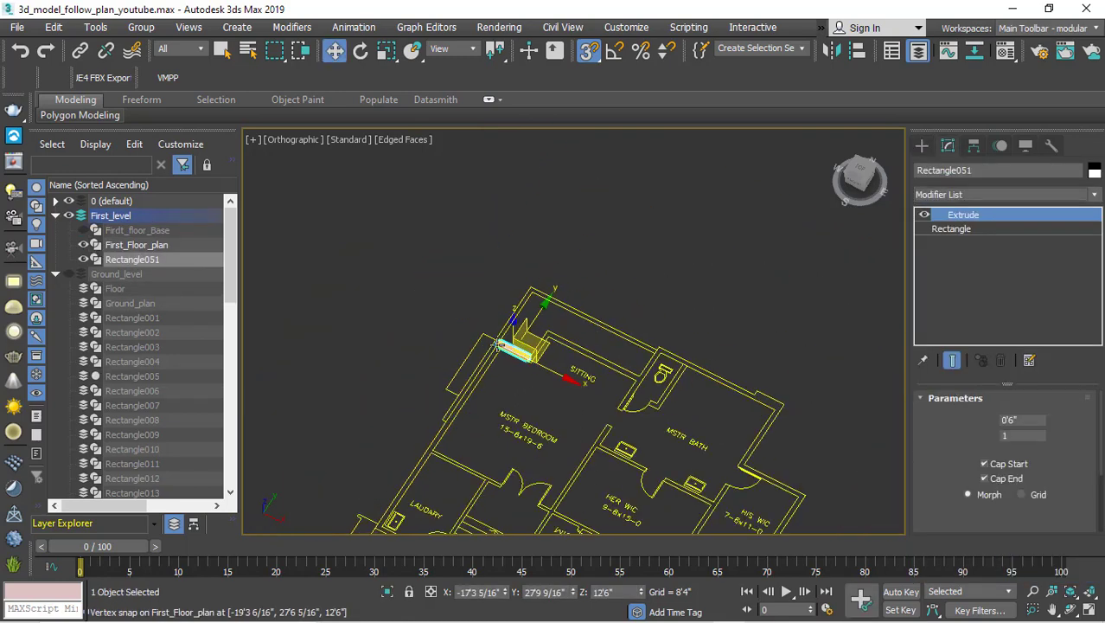
alt+middle_drag(498, 344, 554, 311)
Step: Set the Extrude amount to 10'
drag(1027, 420, 986, 416)
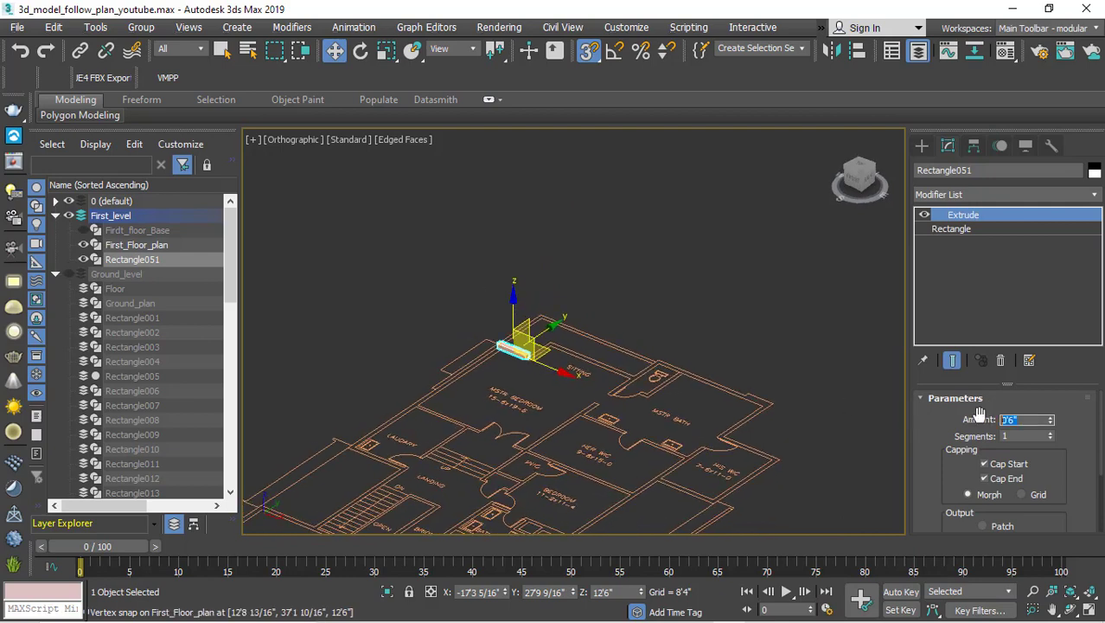
text(10')
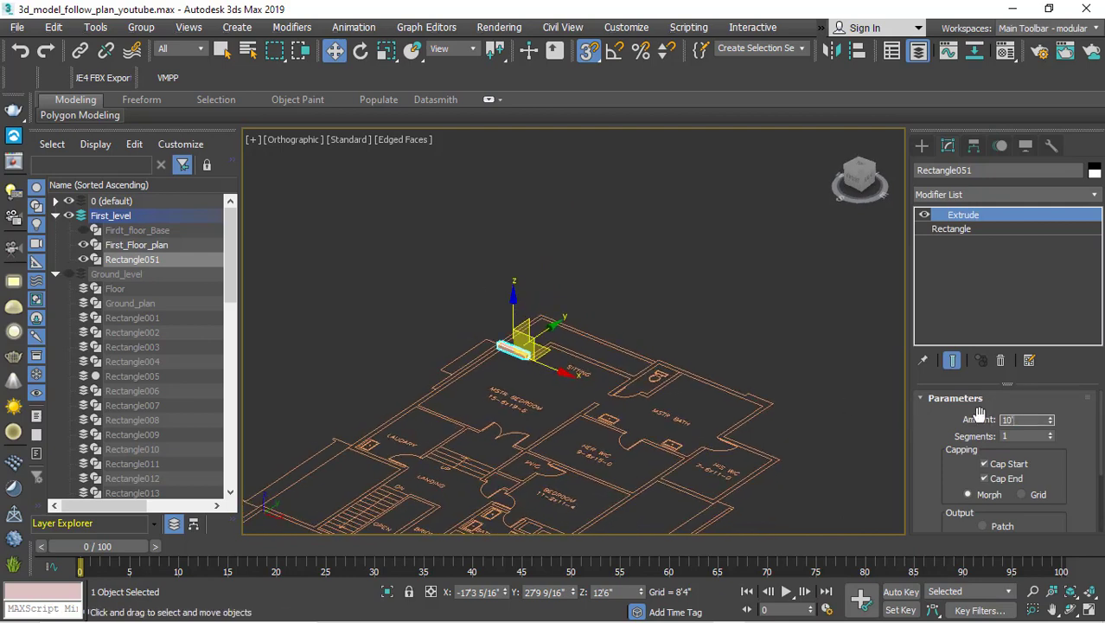
key(Return)
scroll(492, 322, up, 5)
scroll(488, 344, down, 3)
scroll(489, 344, down, 3)
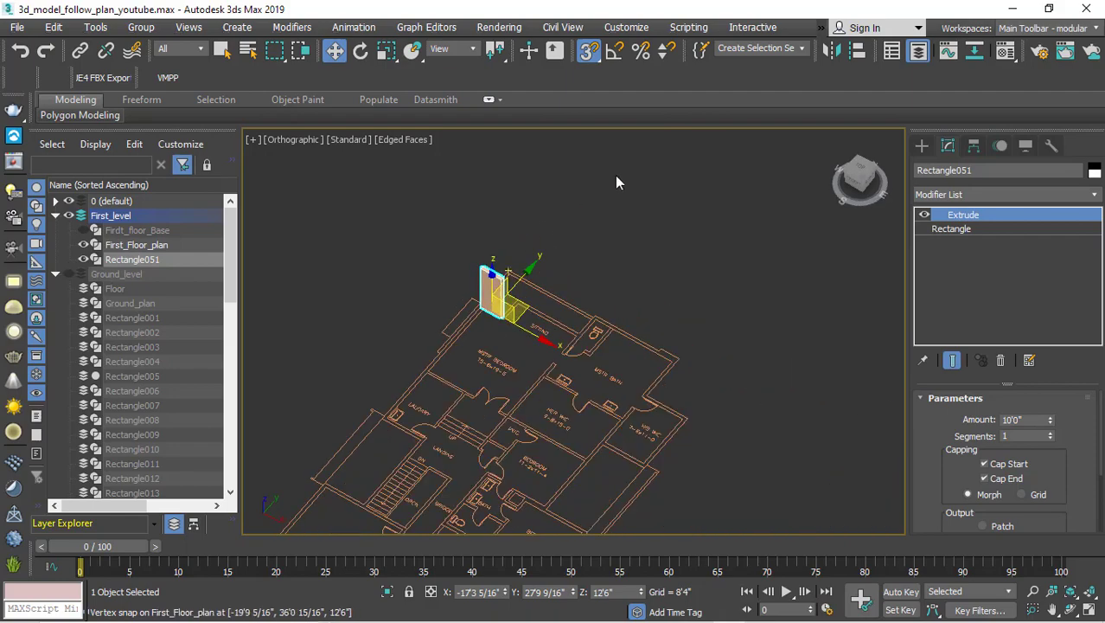
Step: Deselect the new wall and orbit the view to inspect it
right_click(615, 175)
click(532, 165)
scroll(489, 320, up, 5)
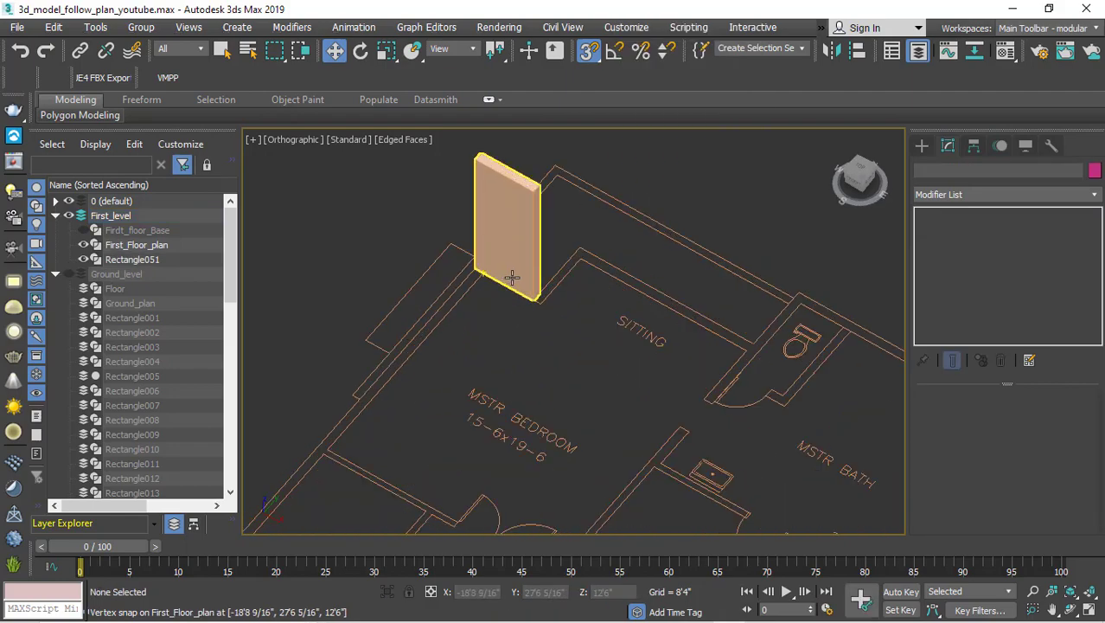
scroll(498, 311, down, 4)
mouse_move(511, 312)
alt+middle_down()
mouse_move(541, 303)
mouse_move(530, 308)
alt+middle_up()
scroll(545, 306, up, 5)
scroll(545, 306, down, 5)
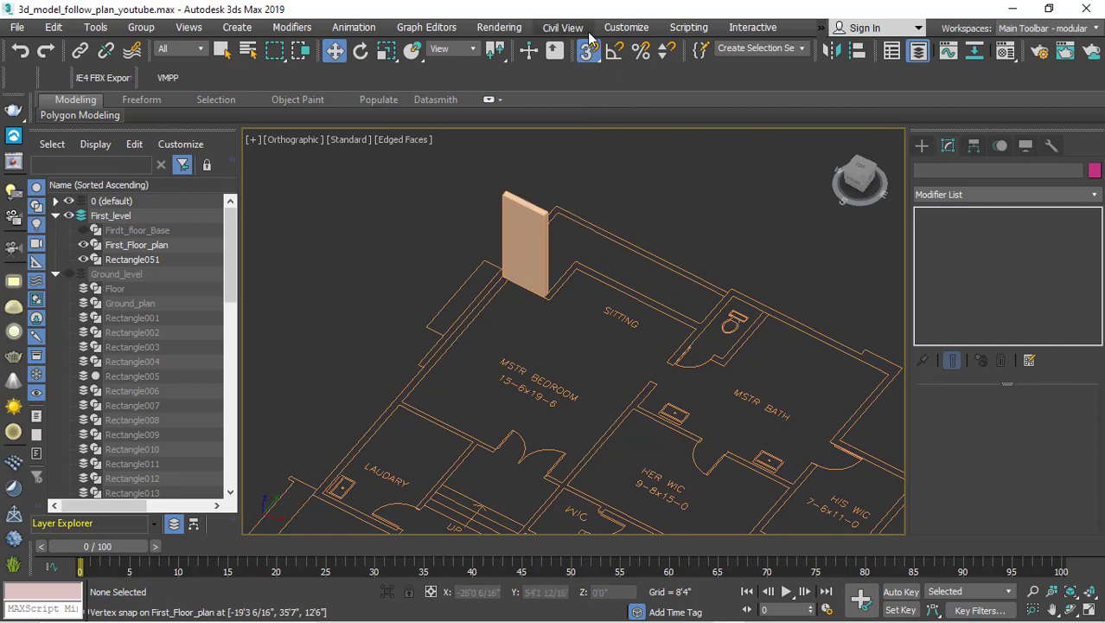
Step: Enable the Macro Recorder from the Scripting menu, then open the MAXScript Listener window
click(622, 32)
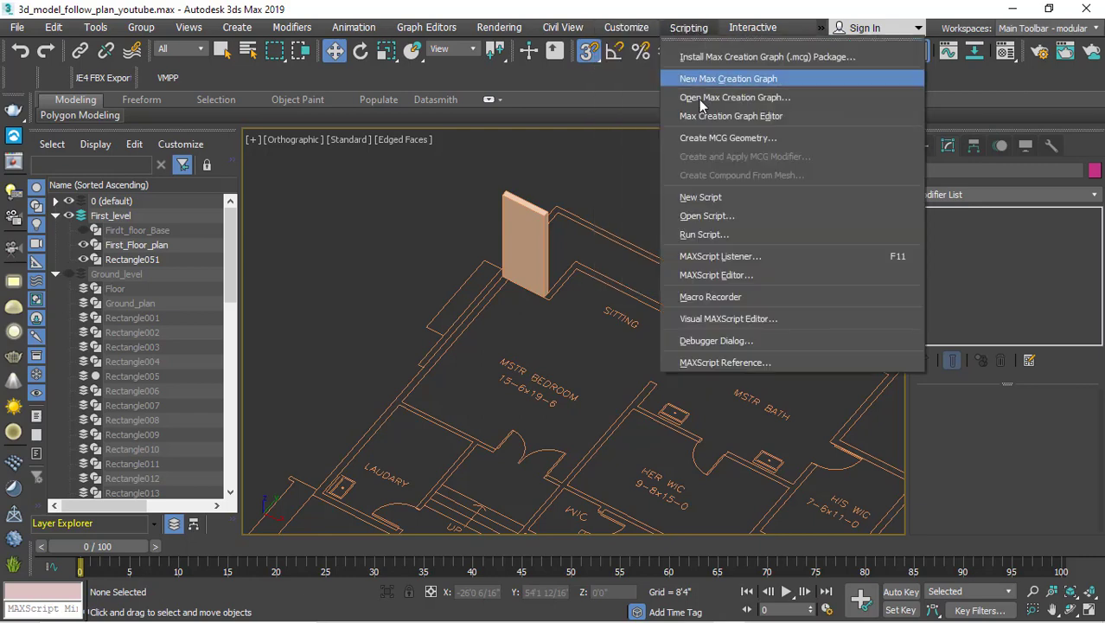
click(721, 298)
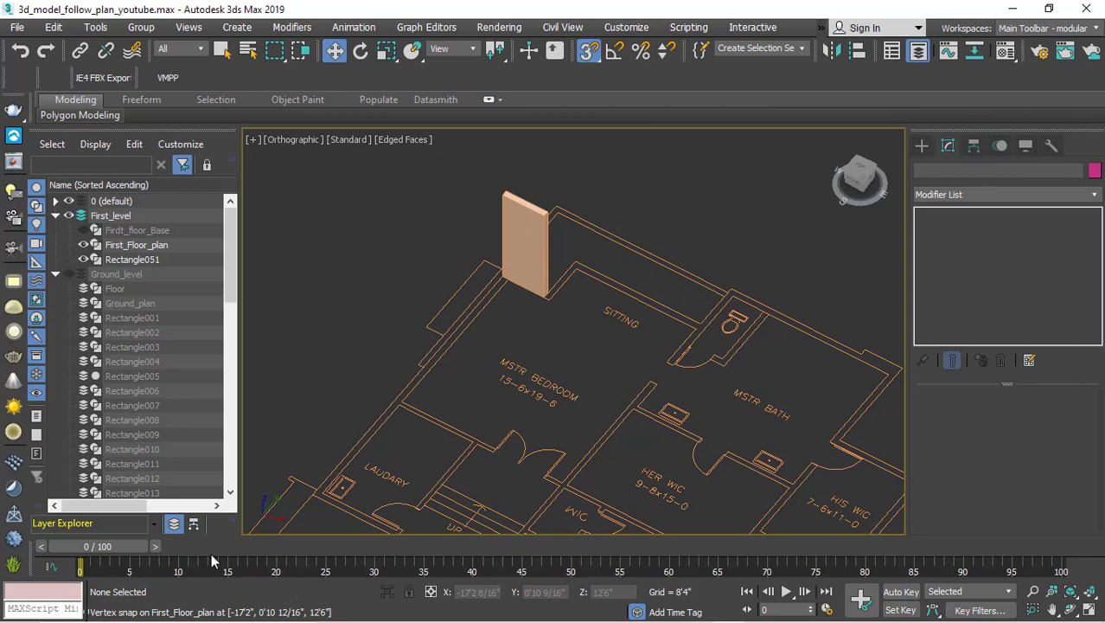
click(618, 31)
mouse_move(688, 28)
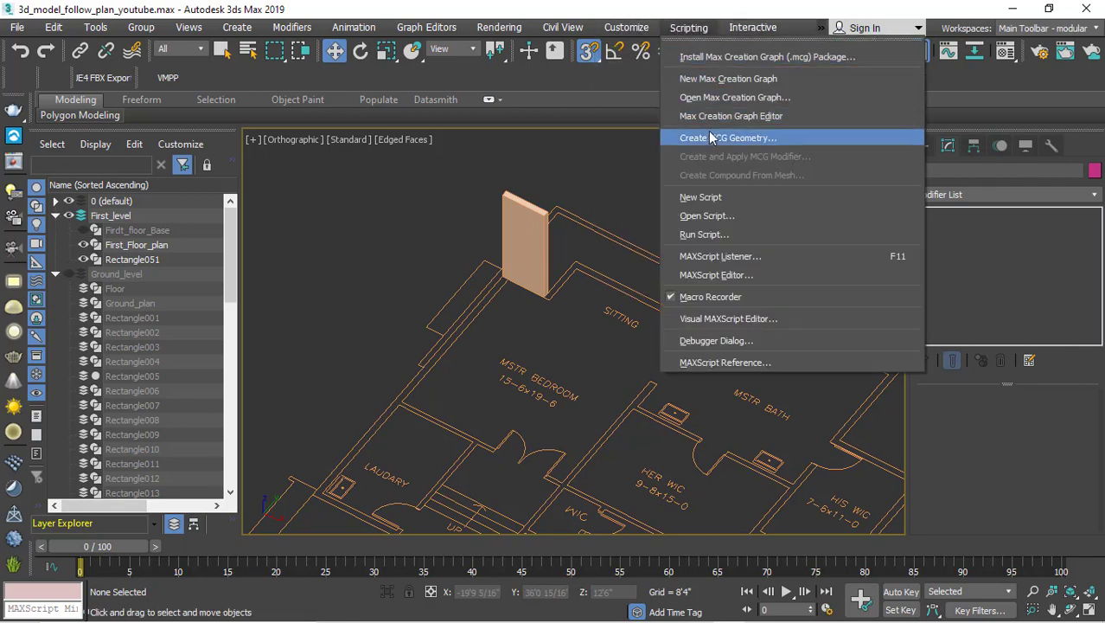
click(689, 261)
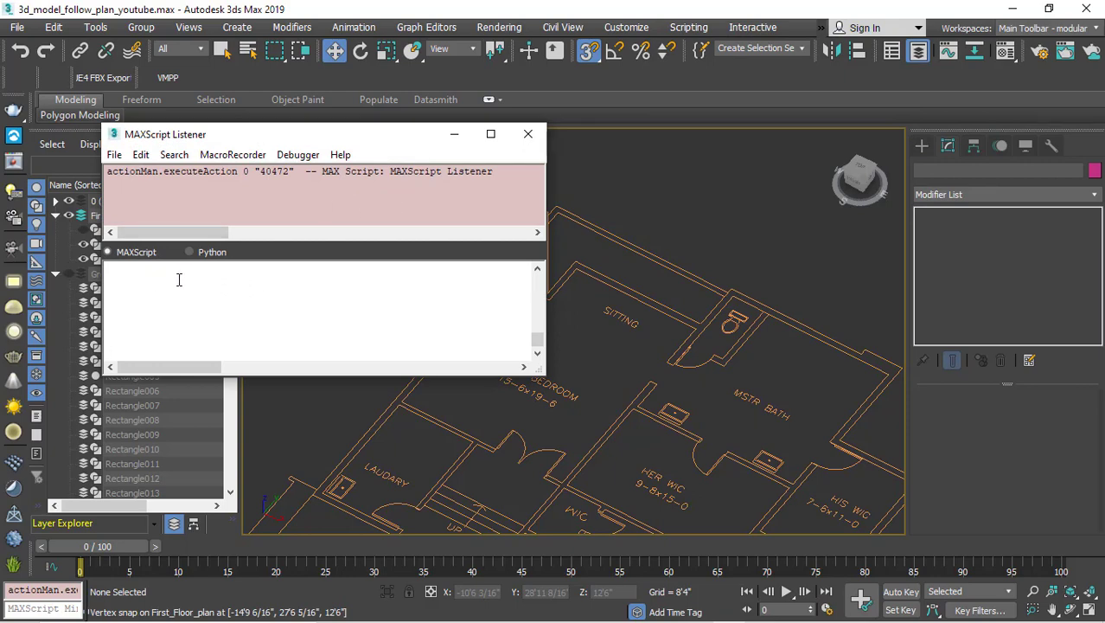
Step: Pick the Rectangle shape tool and delete the recorded Rectangle line from the Listener
click(925, 147)
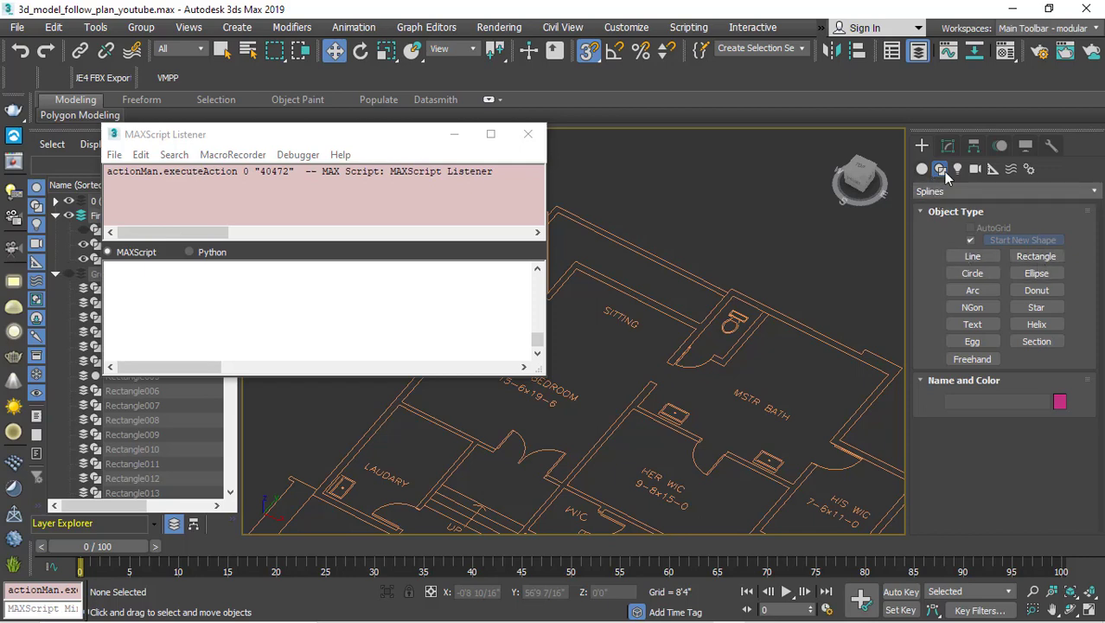
click(1038, 257)
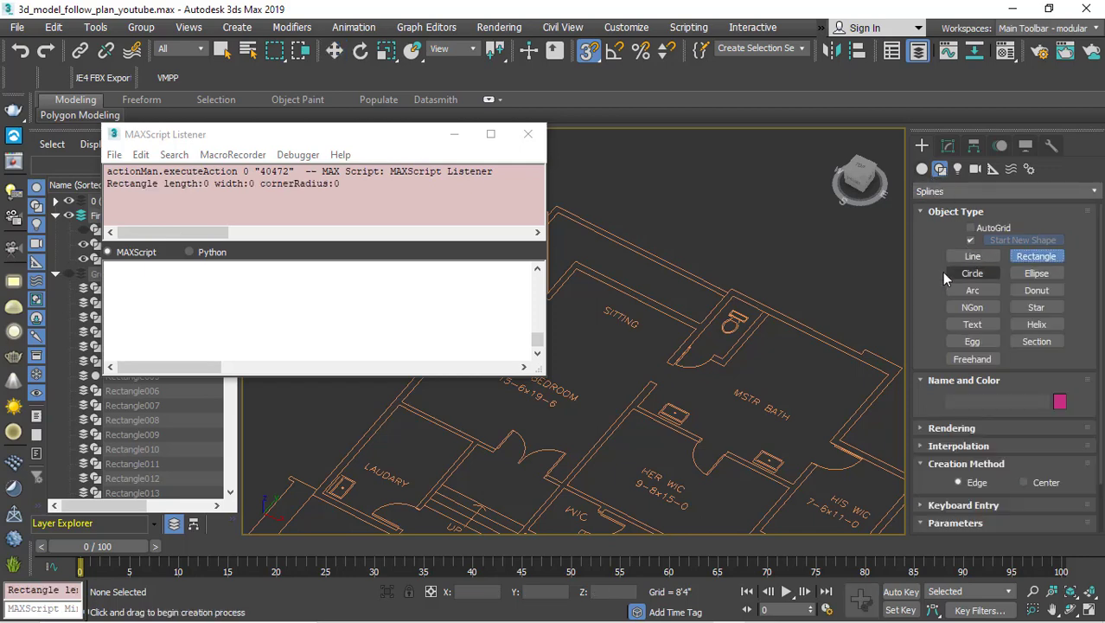
click(362, 186)
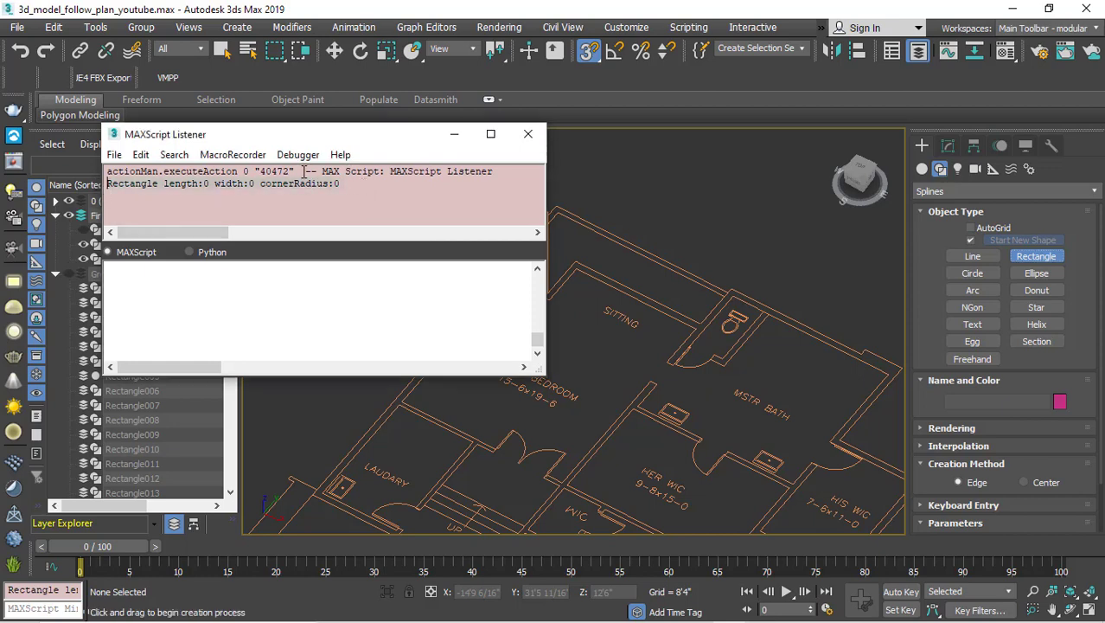
click(114, 154)
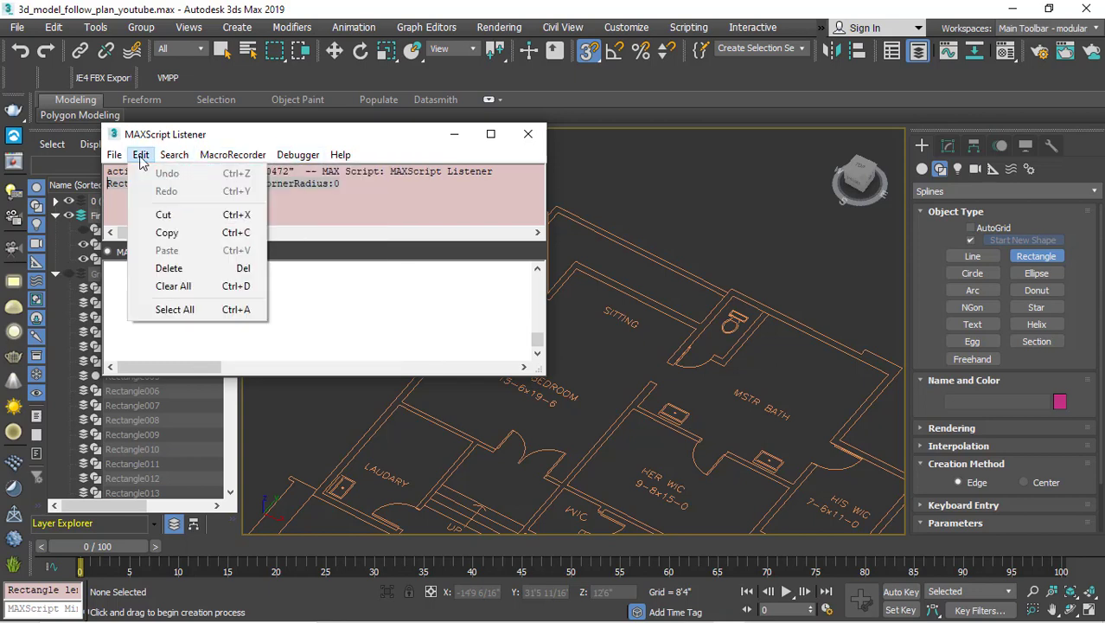
click(180, 268)
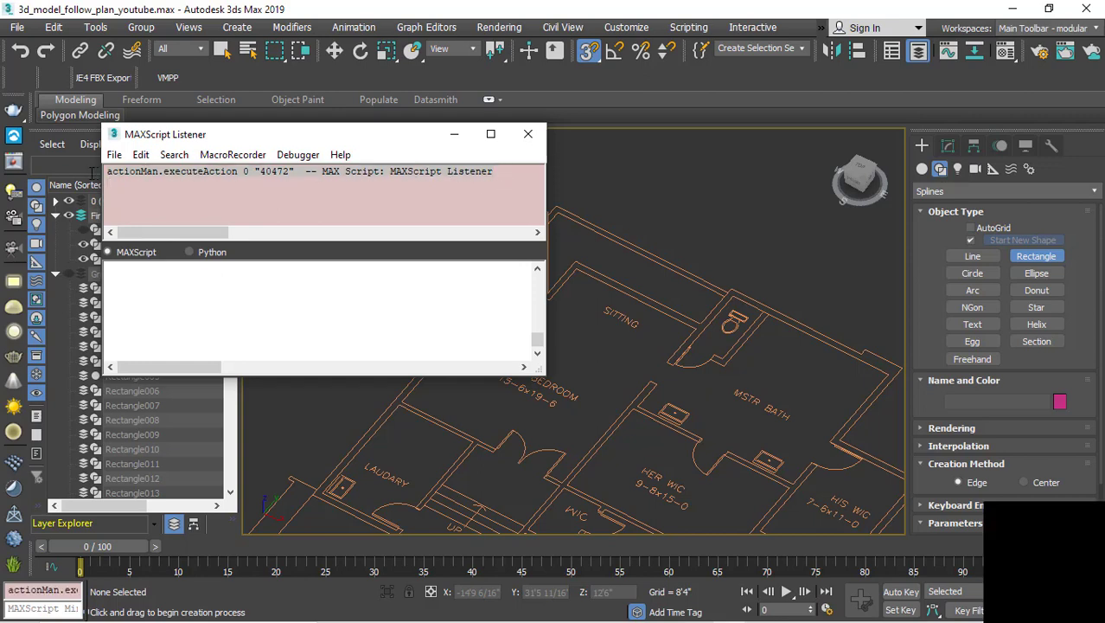
Step: Delete the leftover actionMan line, then start and cancel the Rectangle tool
click(141, 155)
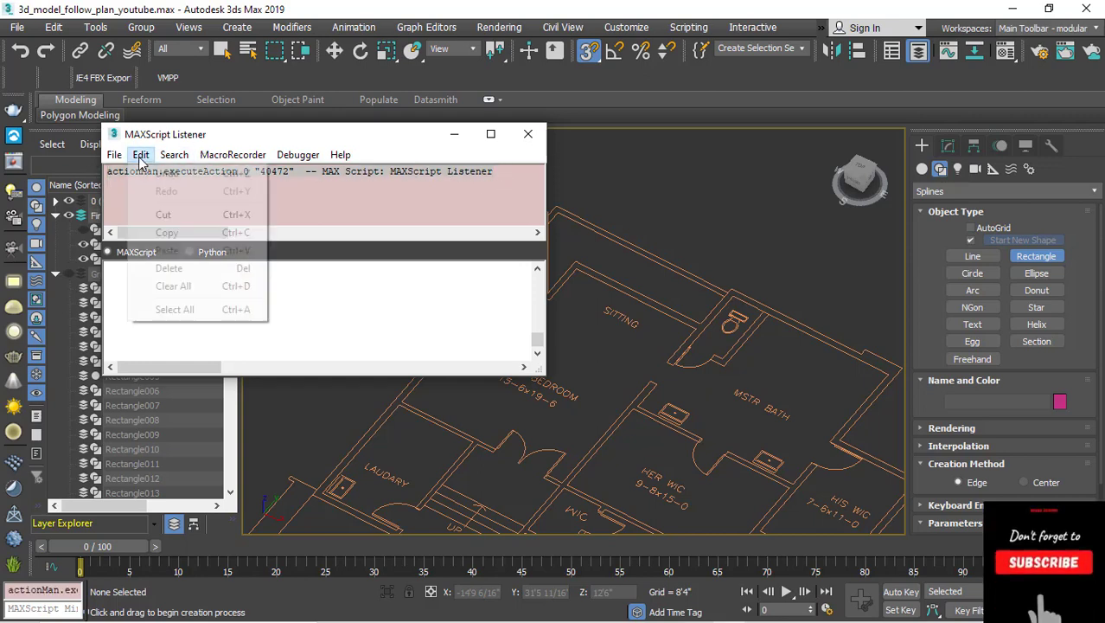
click(171, 268)
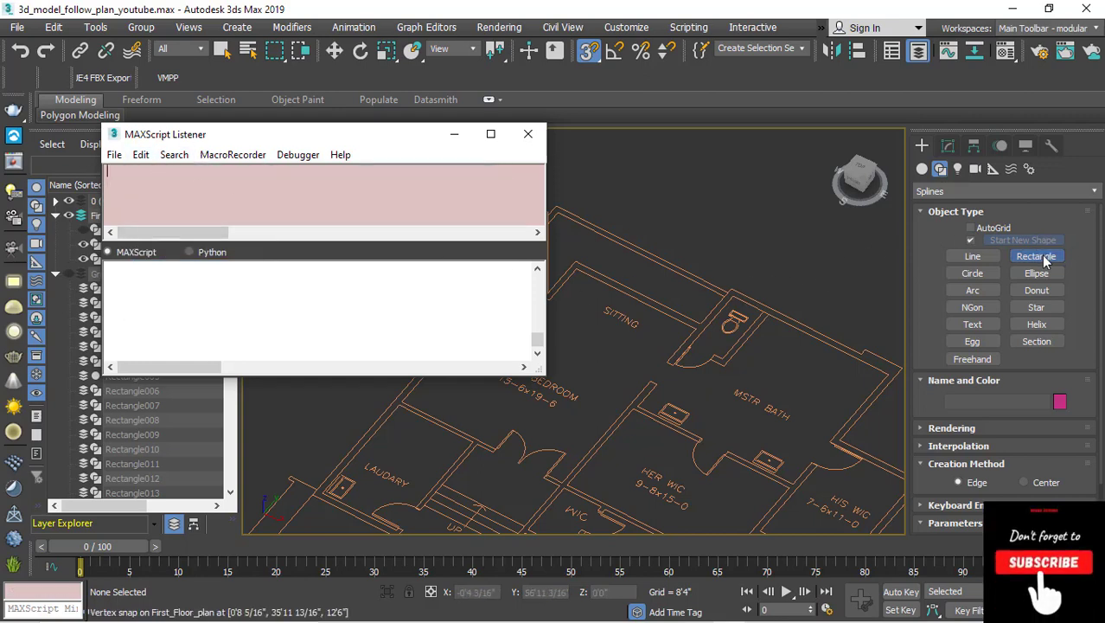
click(921, 149)
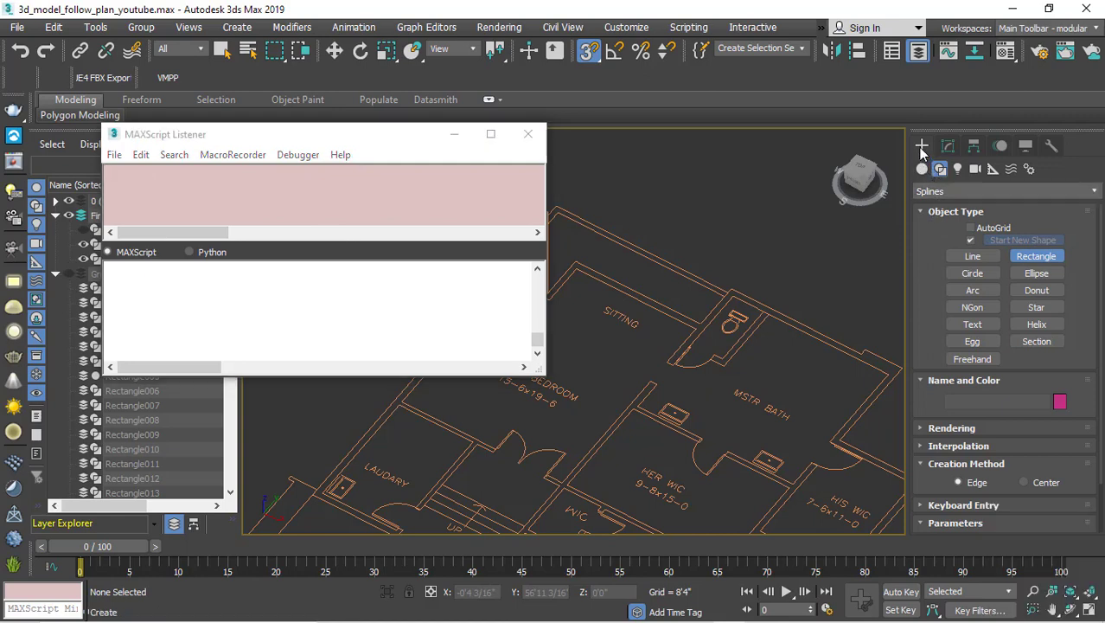
click(1029, 258)
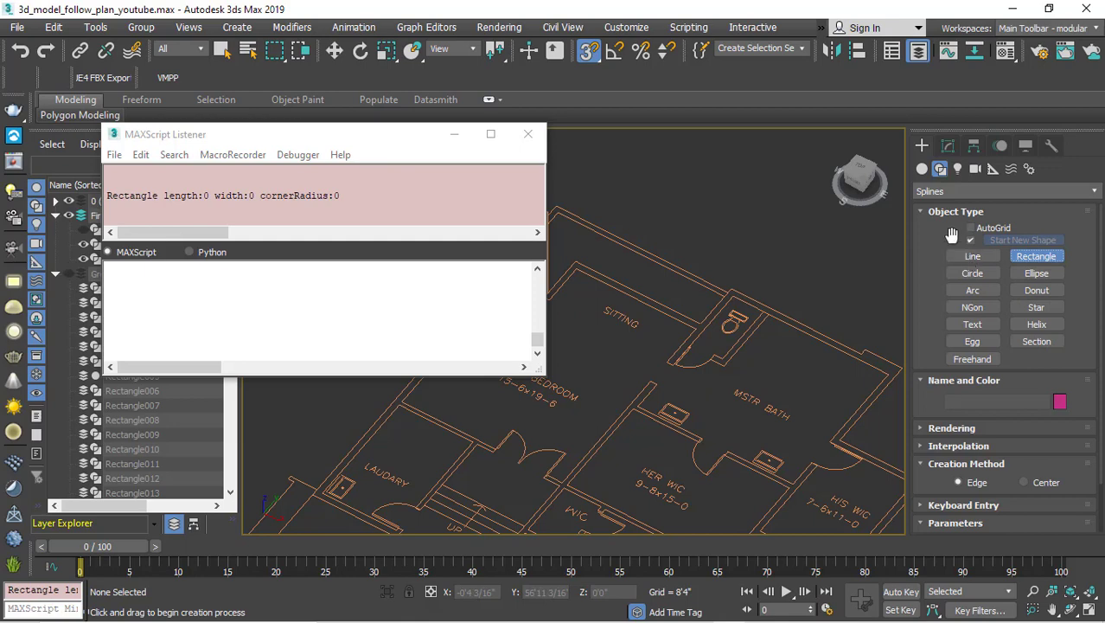
right_click(813, 250)
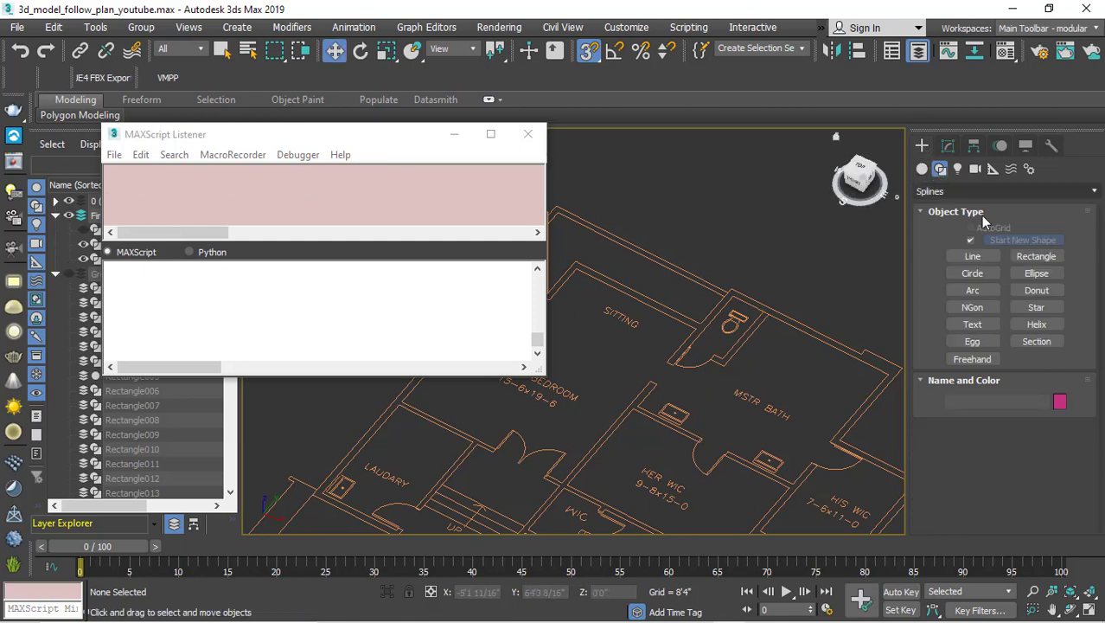
Step: Activate Rectangle again and select its recorded 'Rectangle length:0 width:0 cornerRadius:0' line
click(1037, 257)
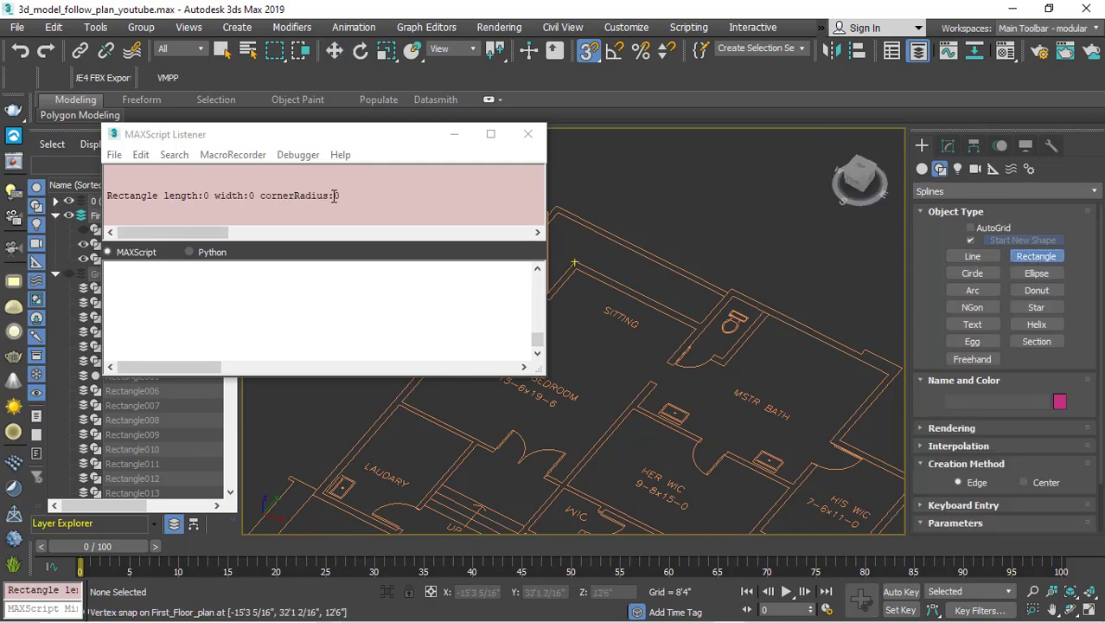
click(346, 196)
drag(346, 197, 95, 203)
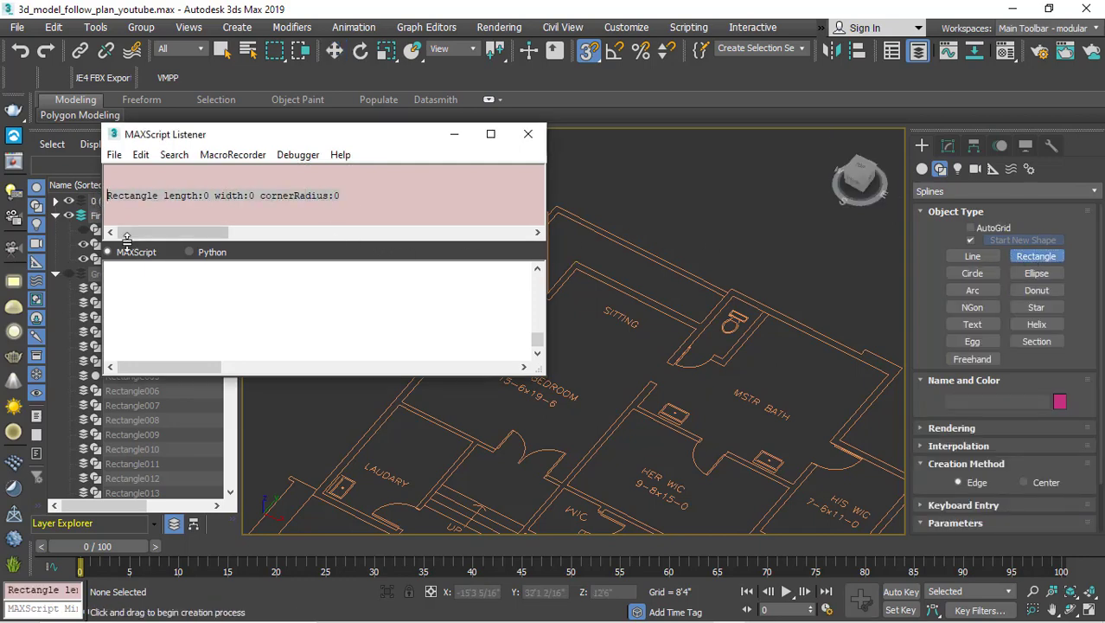
Step: Browse the toolbar list, then choose Customize User Interface from the Customize menu
right_click(701, 78)
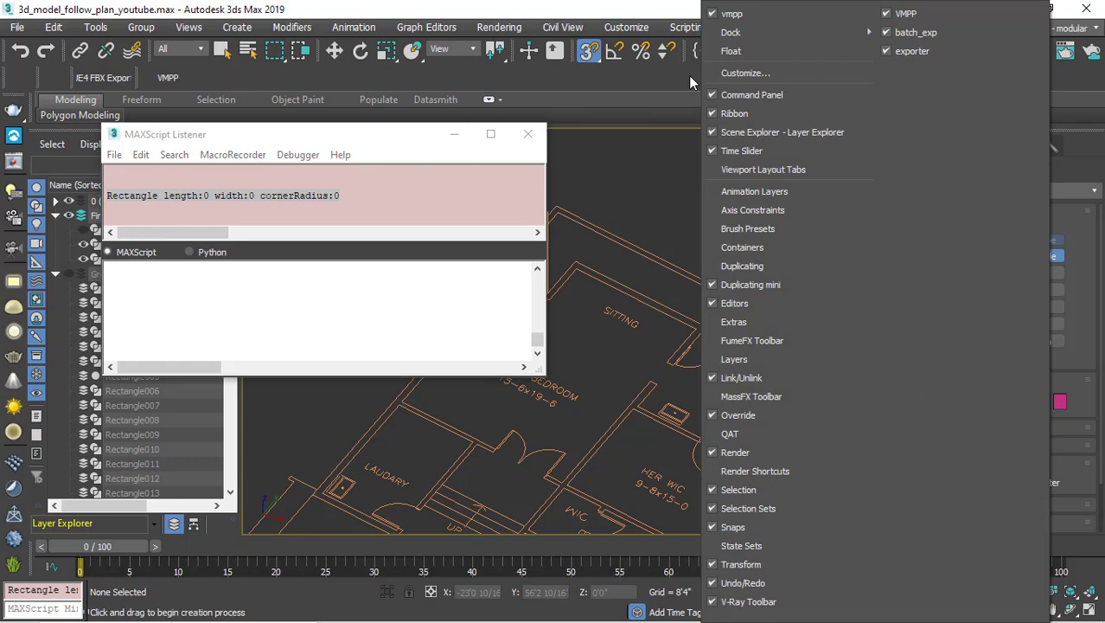
click(678, 72)
click(626, 26)
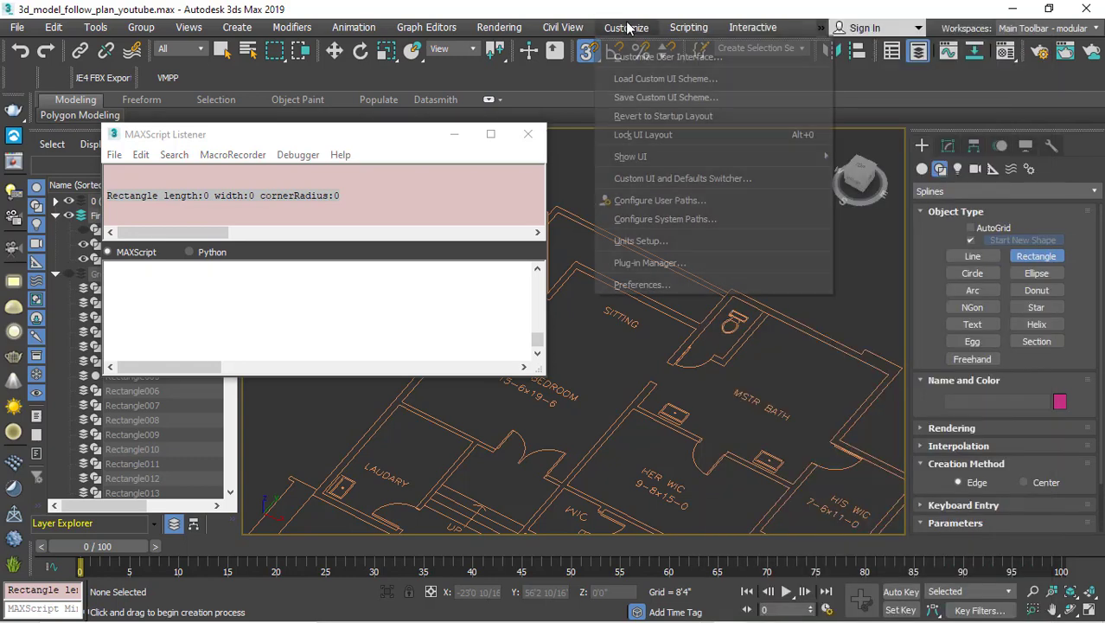
click(657, 58)
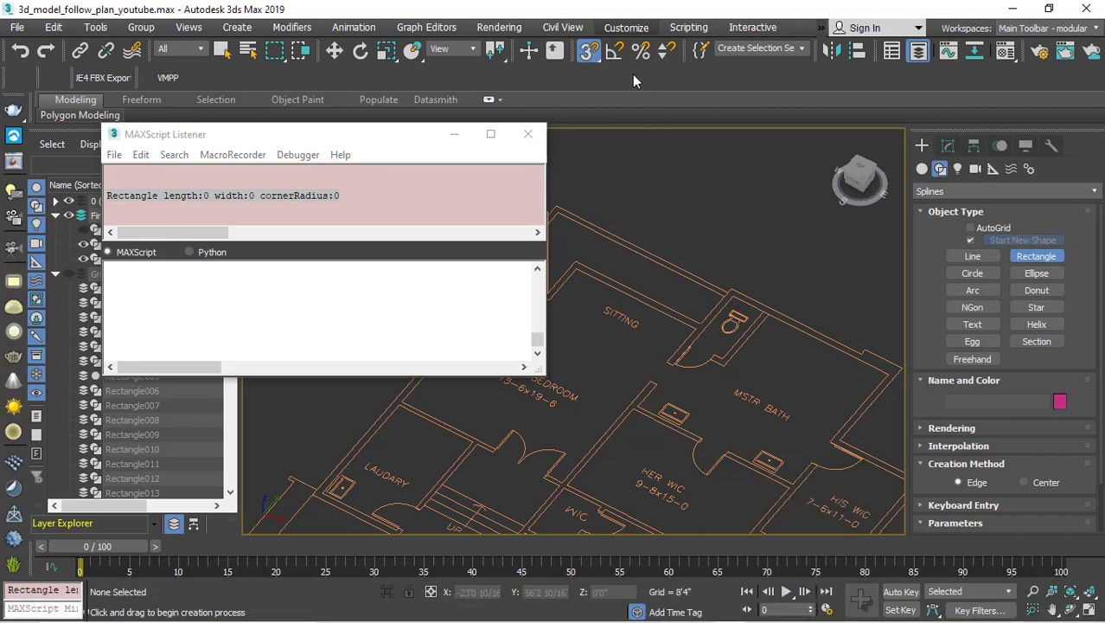
Step: Create a new toolbar named 'Rectangle' in the Toolbars tab of Customize User Interface
key(ctrl+u)
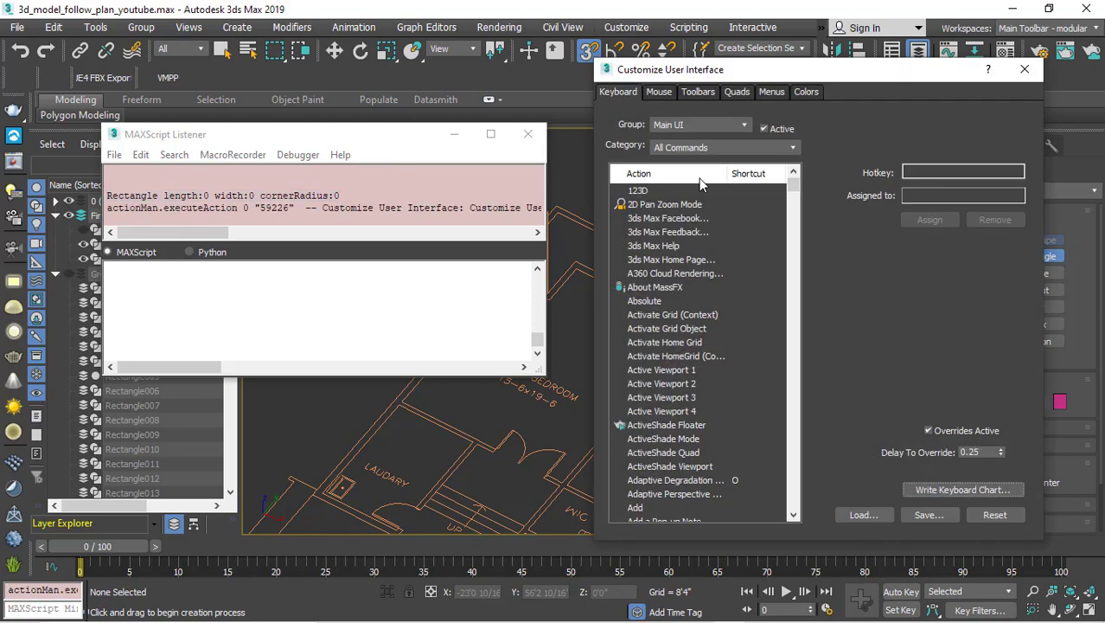
click(701, 94)
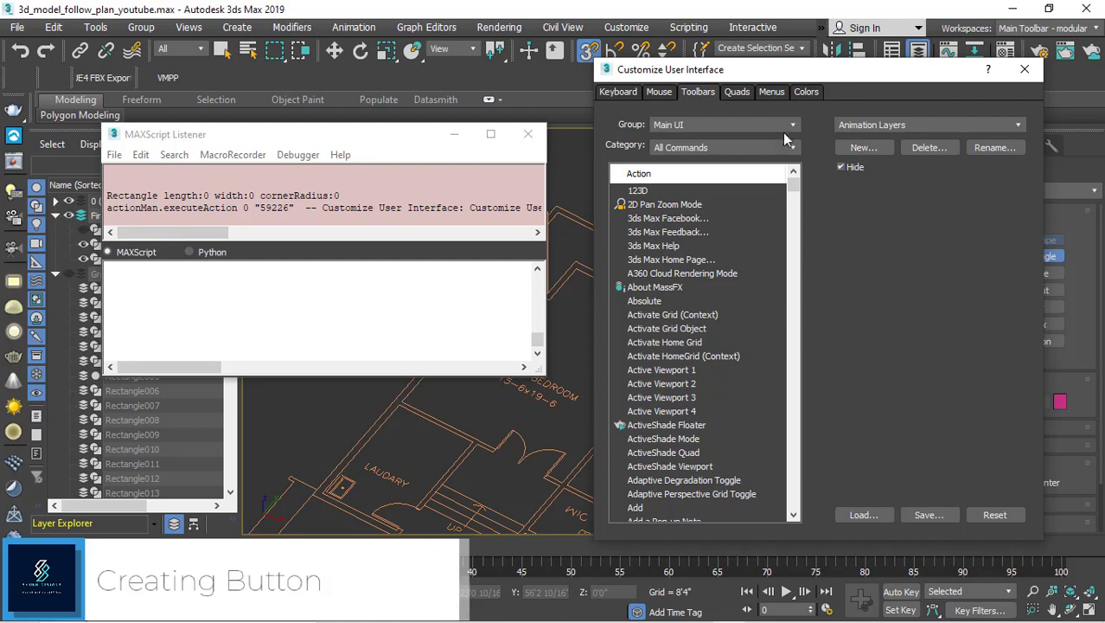
click(658, 93)
click(701, 95)
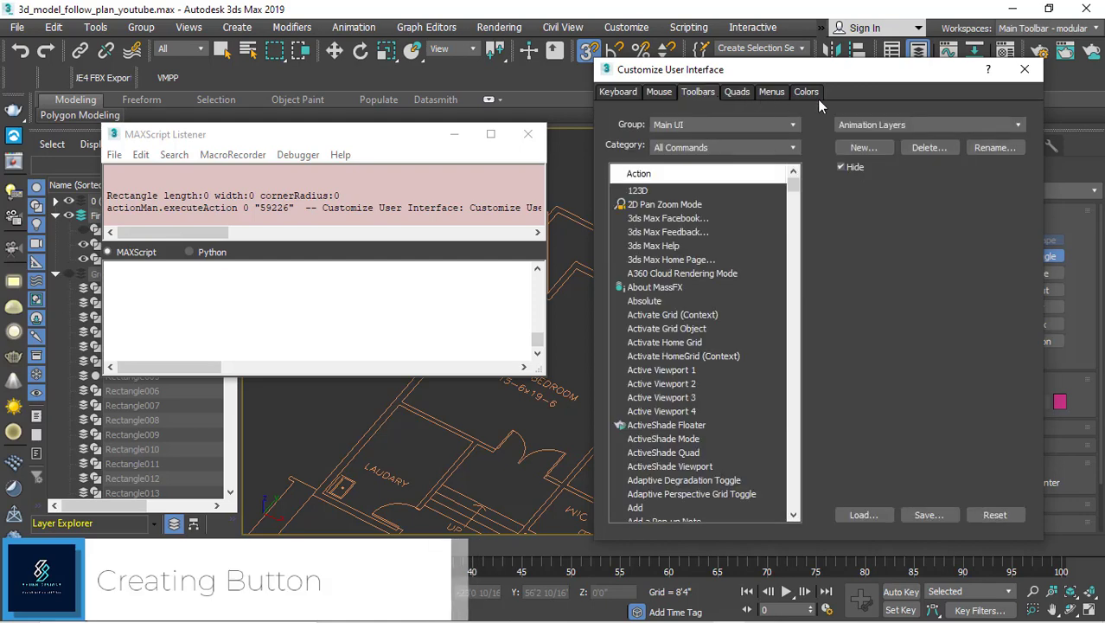
click(864, 149)
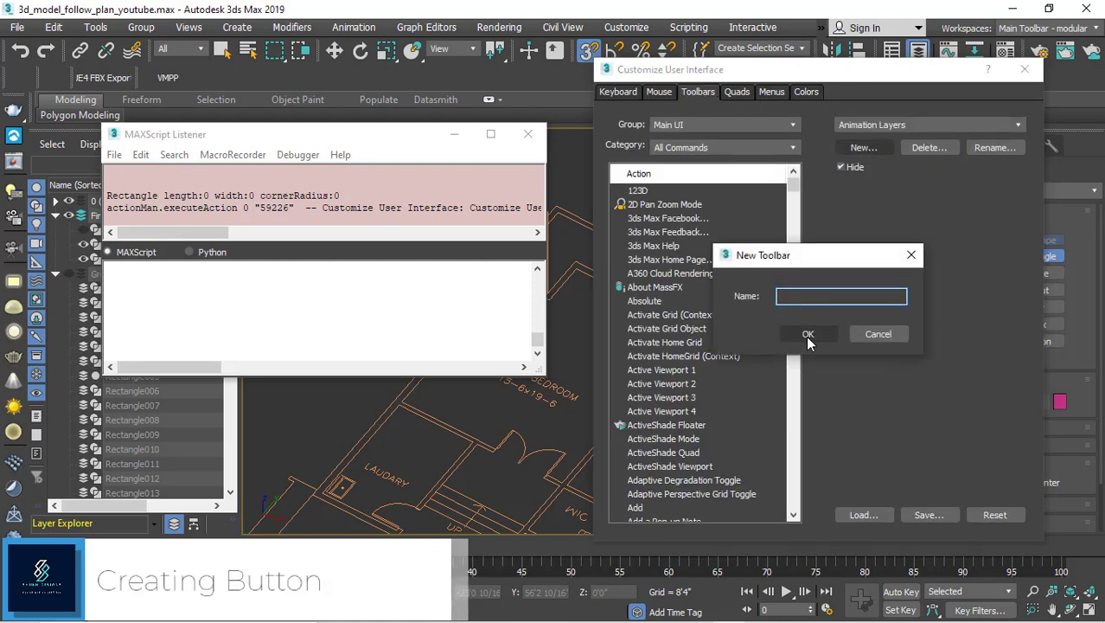
text(Rect)
text(angle)
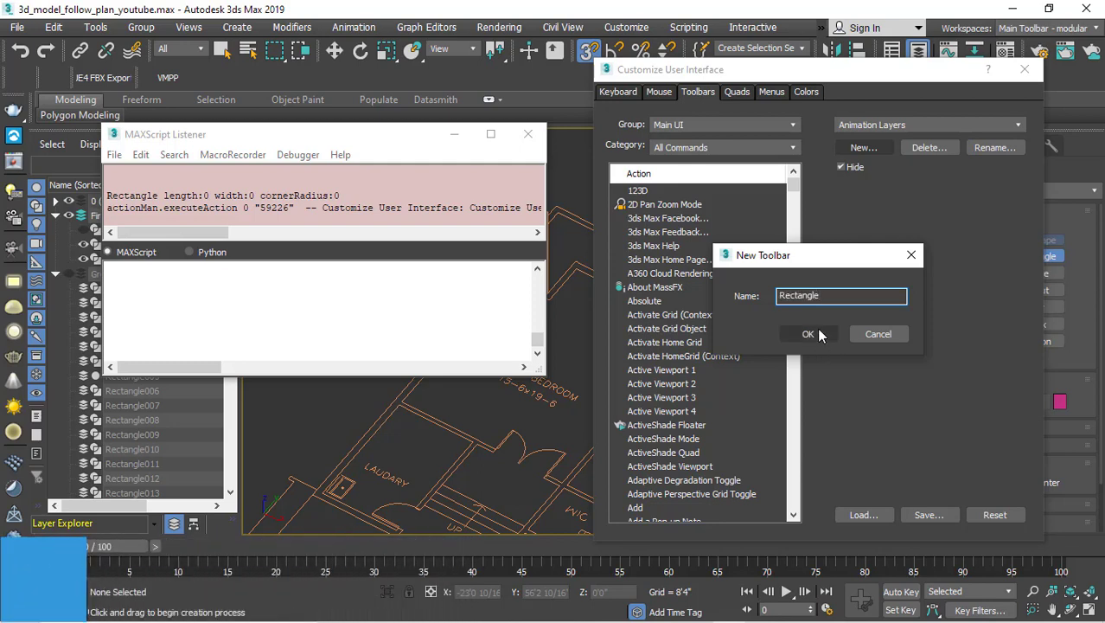
click(808, 334)
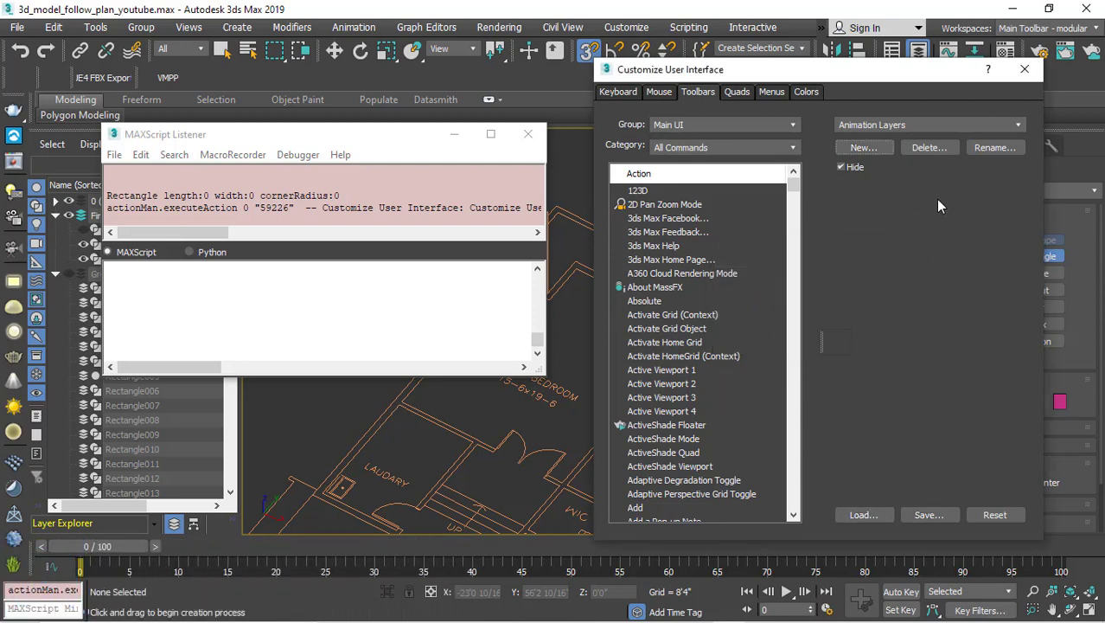
Step: Close the customization dialog and dock the new Rectangle toolbar beside the others
click(1025, 69)
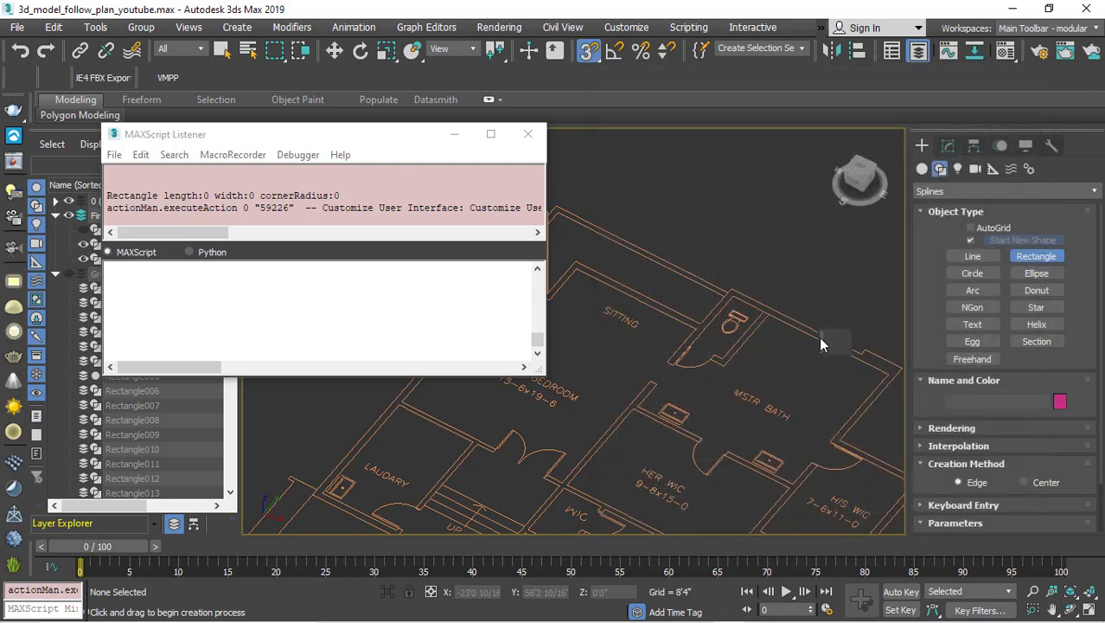
drag(822, 337, 678, 90)
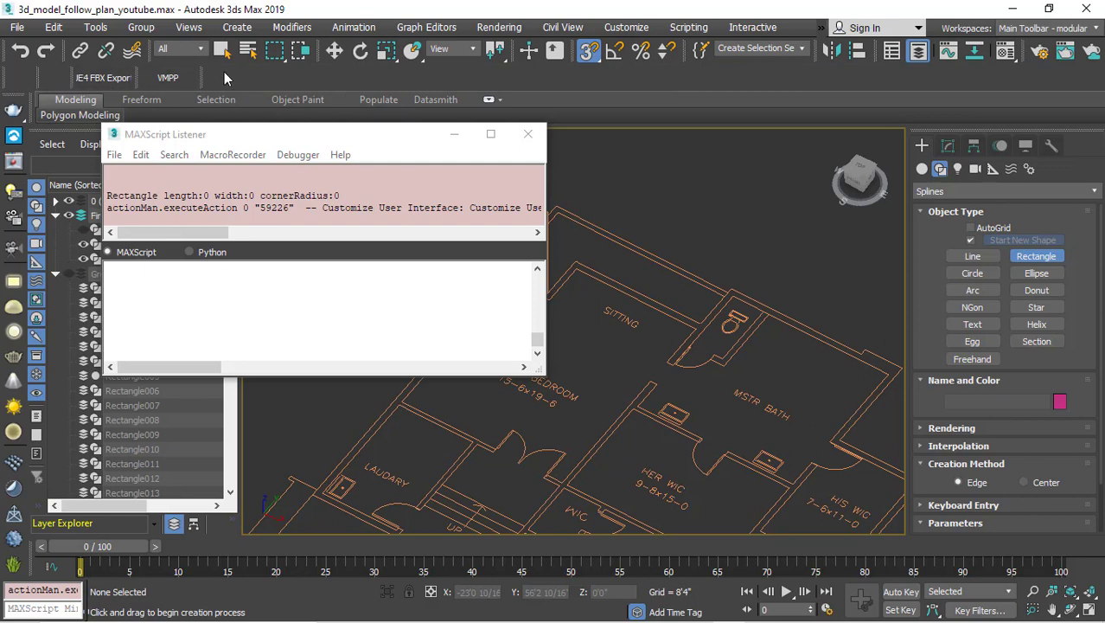
drag(364, 100, 654, 201)
Step: Drag the recorded Rectangle line onto the toolbar as a macro button, test it, and close the Listener
drag(342, 195, 120, 200)
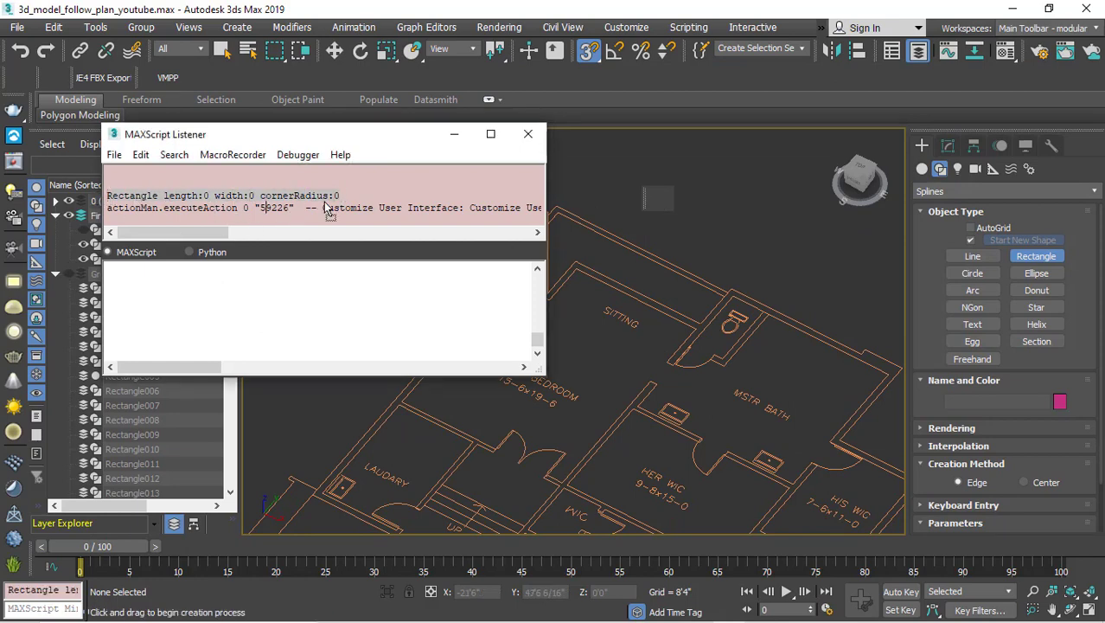
drag(656, 202, 661, 208)
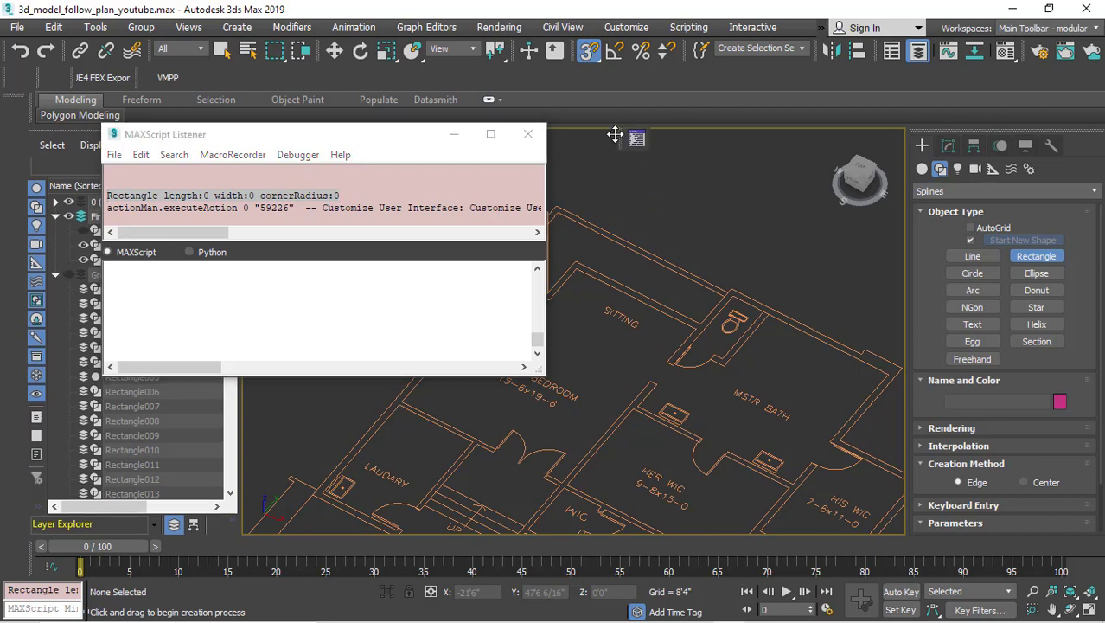
mouse_move(661, 200)
mouse_down()
mouse_move(475, 97)
mouse_move(185, 80)
mouse_up()
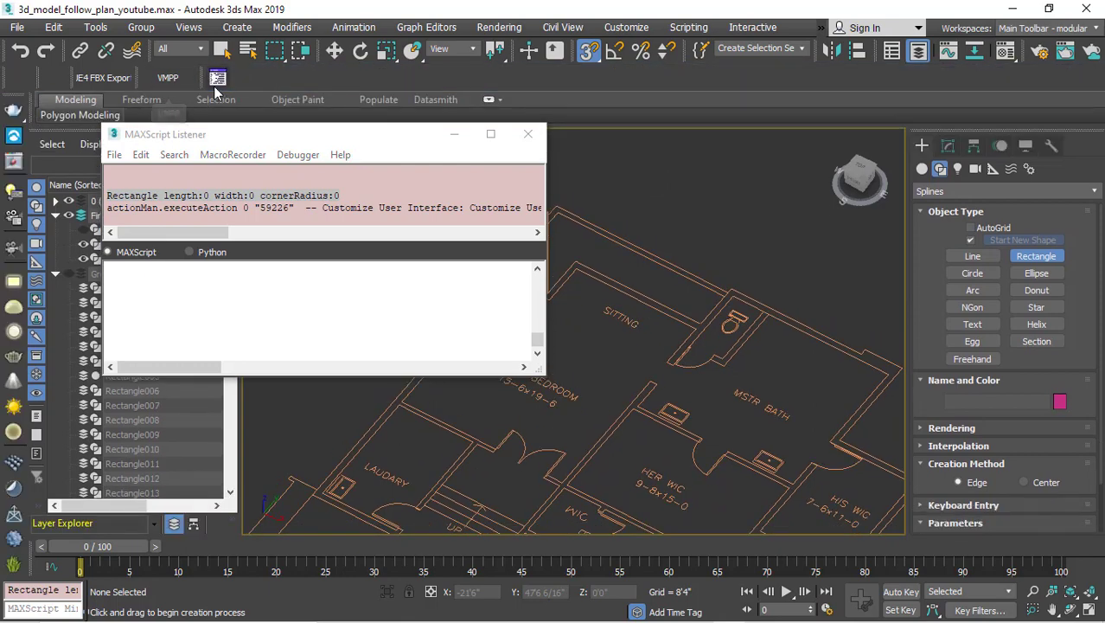
click(218, 79)
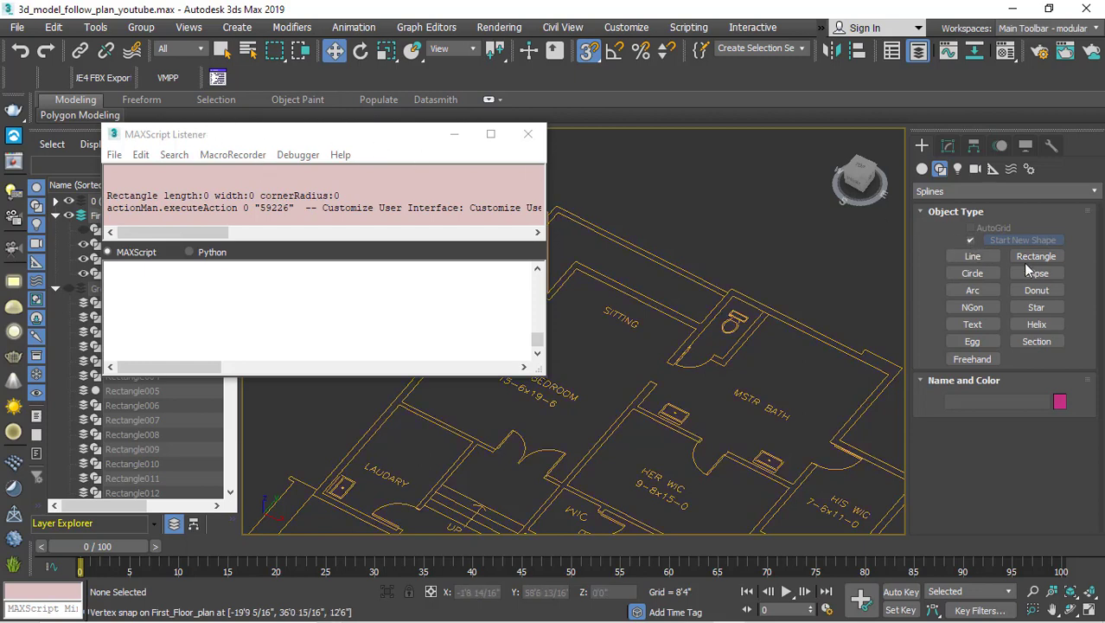
click(217, 78)
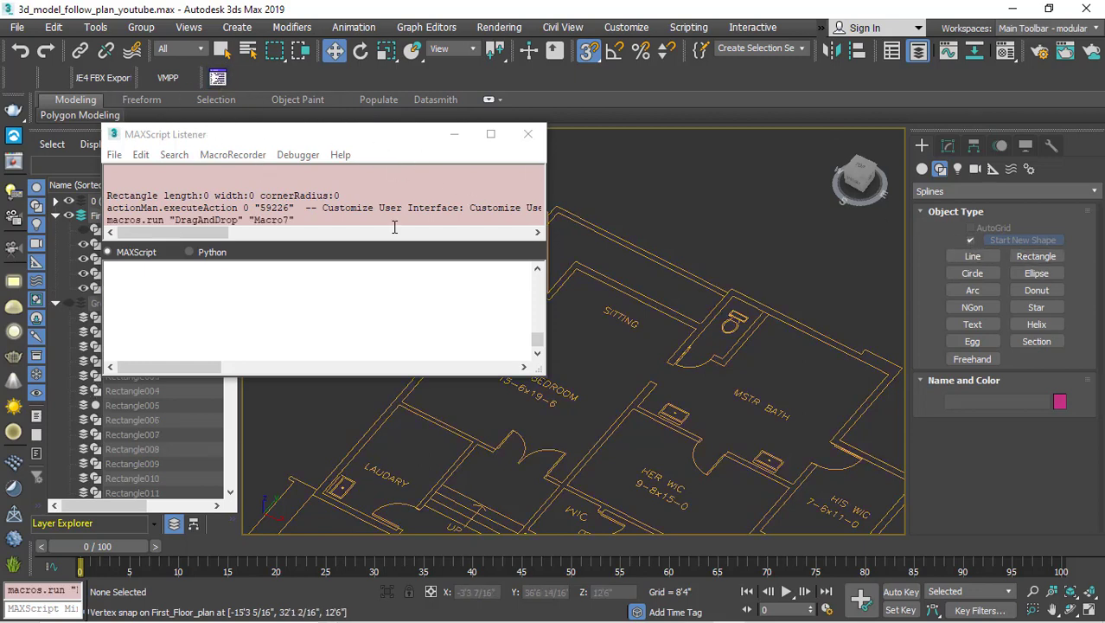
click(527, 134)
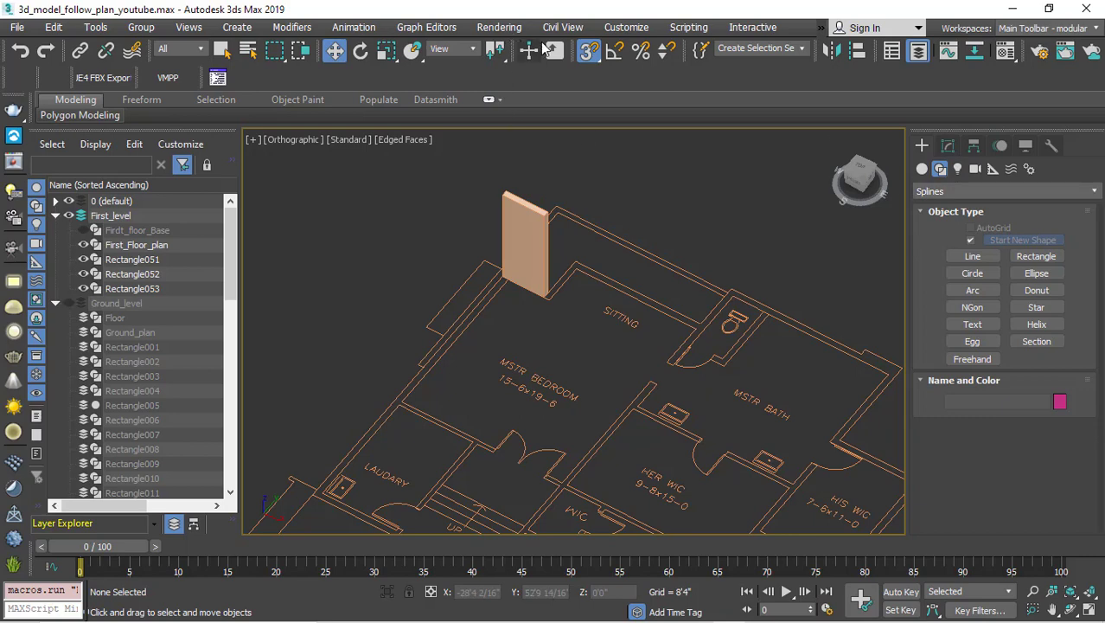
click(626, 28)
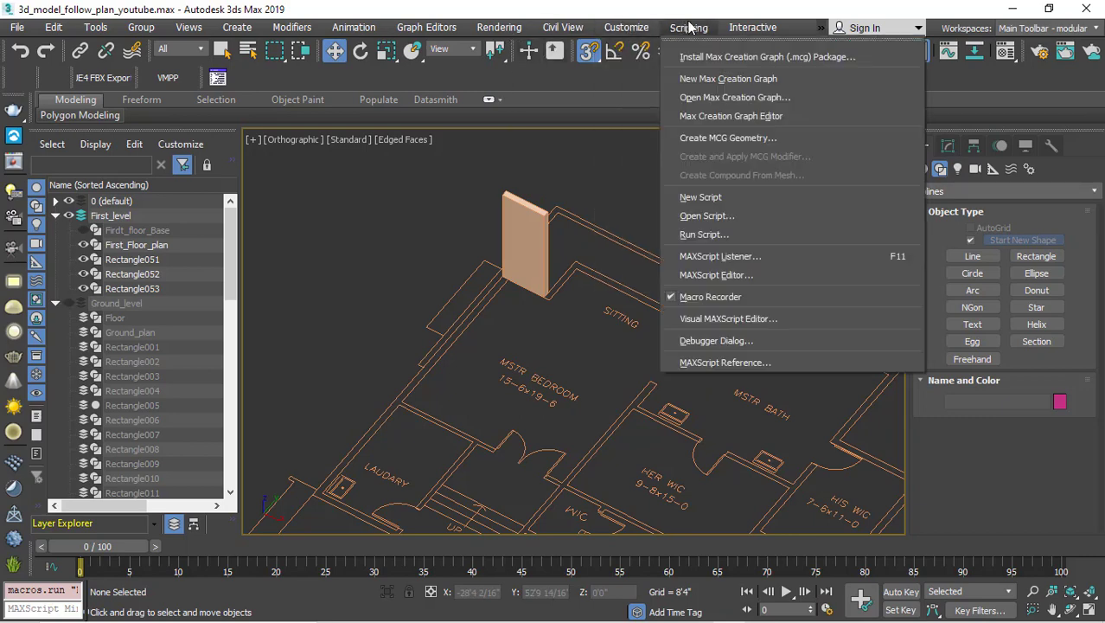
mouse_move(688, 27)
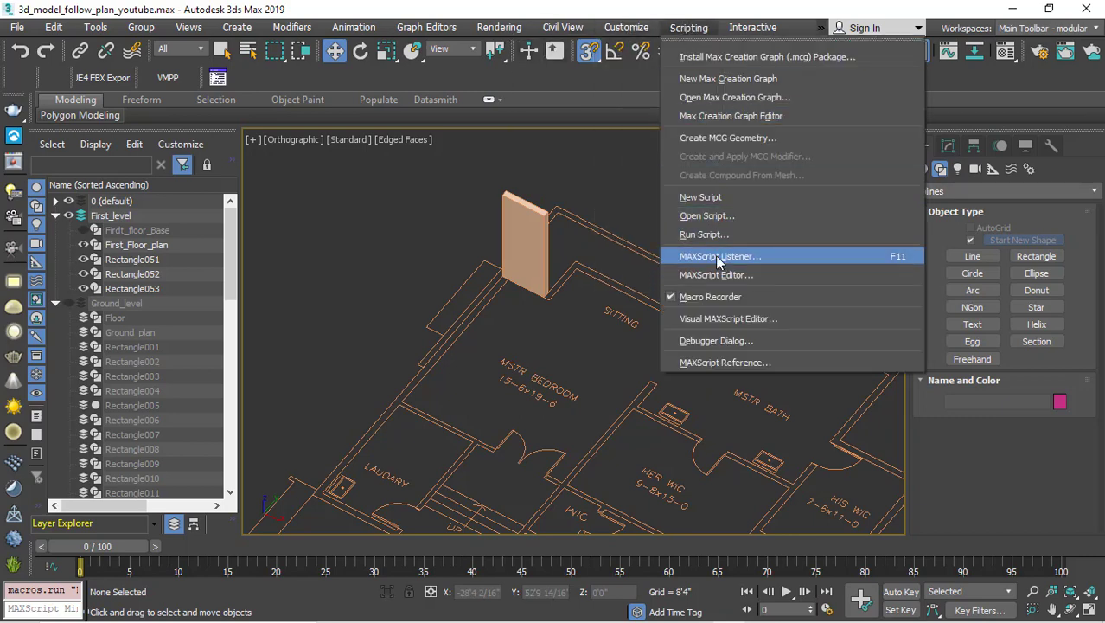
Step: Reopen the MAXScript Listener and clear all its recorded output
click(715, 255)
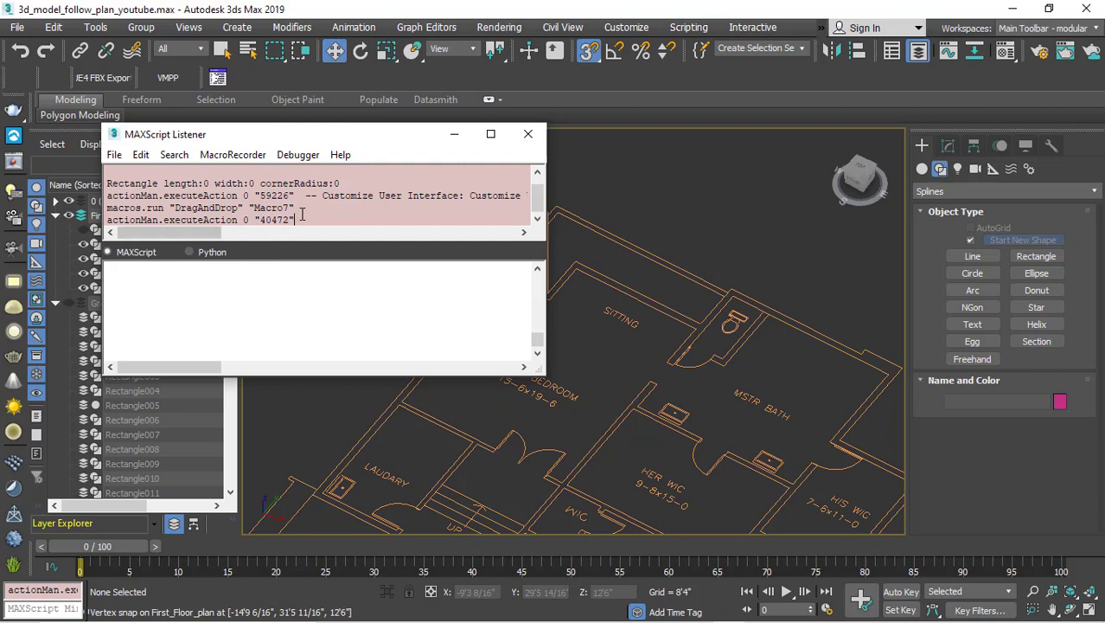
scroll(298, 219, up, 1)
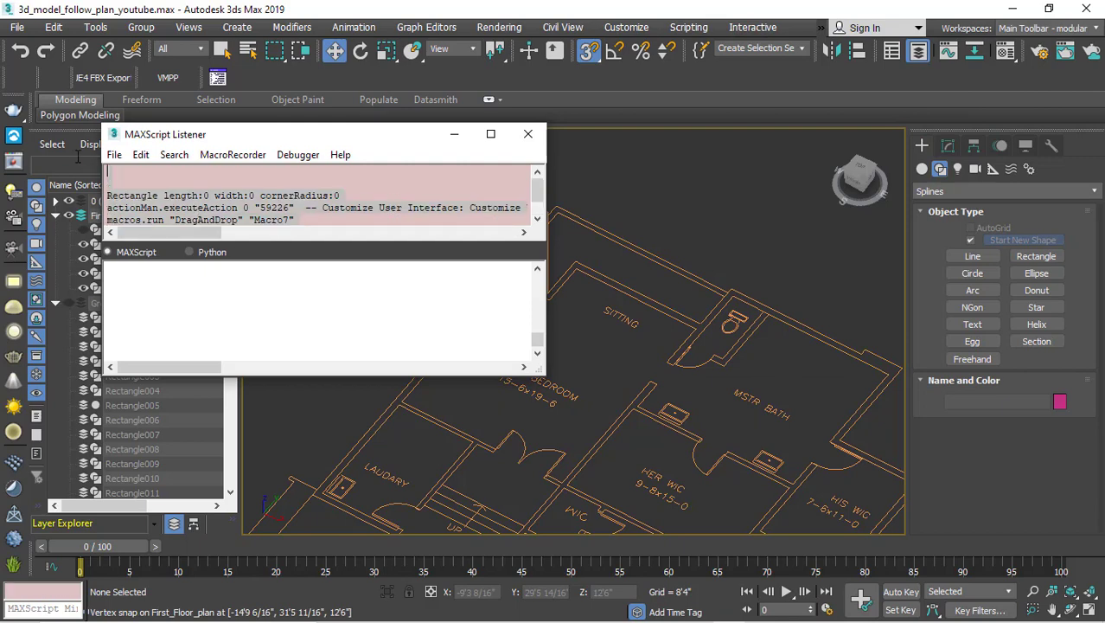
click(141, 155)
click(162, 270)
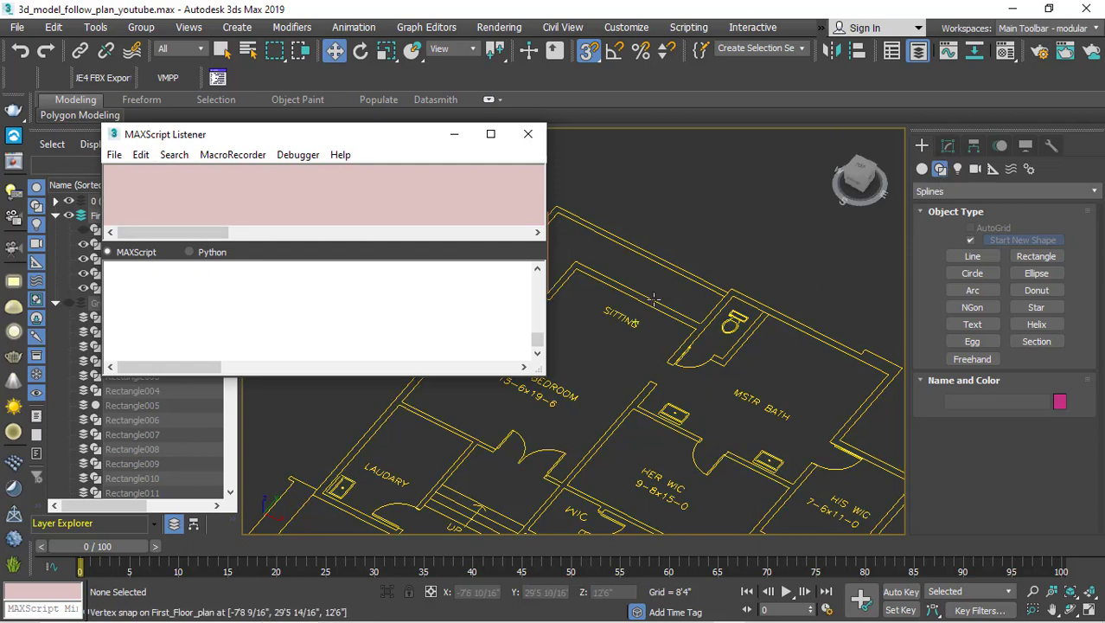
Step: Switch to the Modify panel and open then close the Modifier List
click(949, 148)
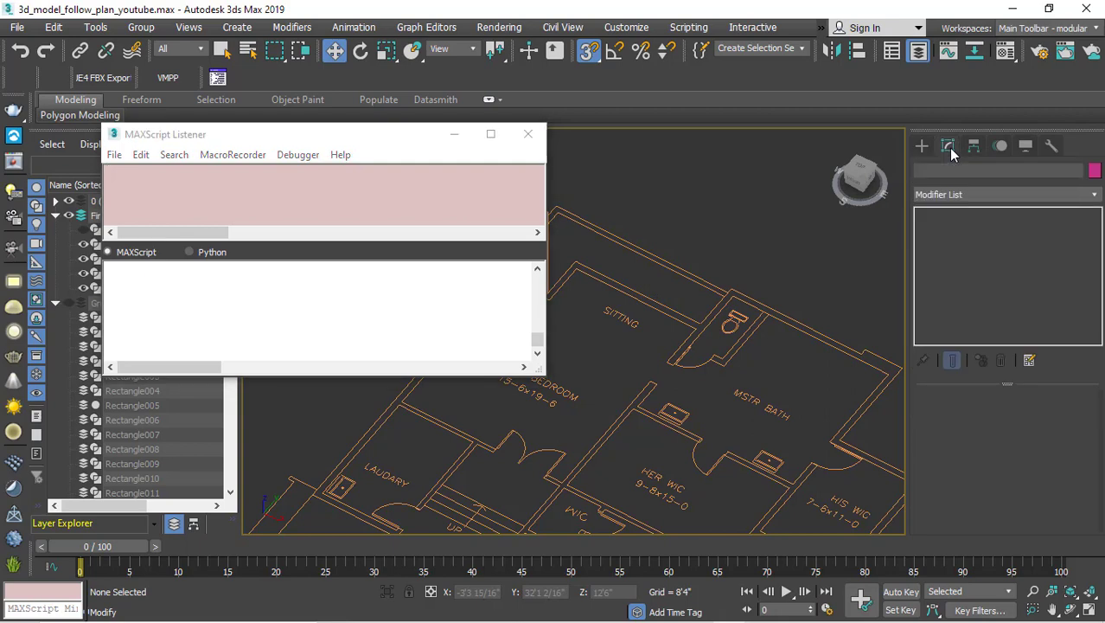
click(991, 195)
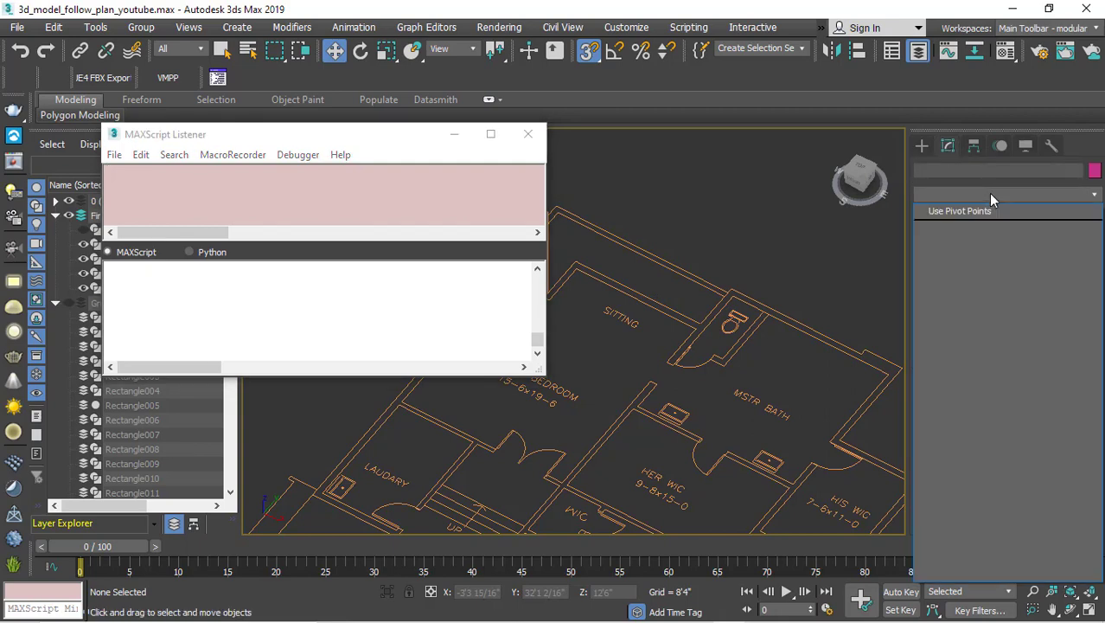
click(990, 195)
Step: Draw Rectangle054 over the sitting and bath area
click(922, 145)
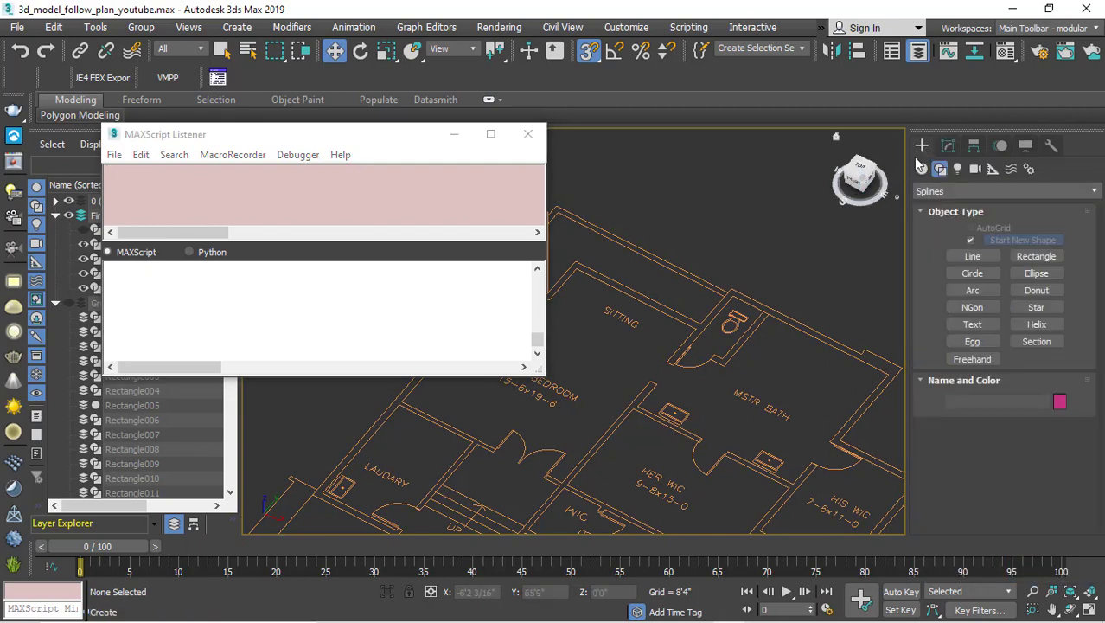
click(1036, 256)
mouse_move(785, 215)
mouse_down()
mouse_move(775, 243)
mouse_move(718, 220)
mouse_up()
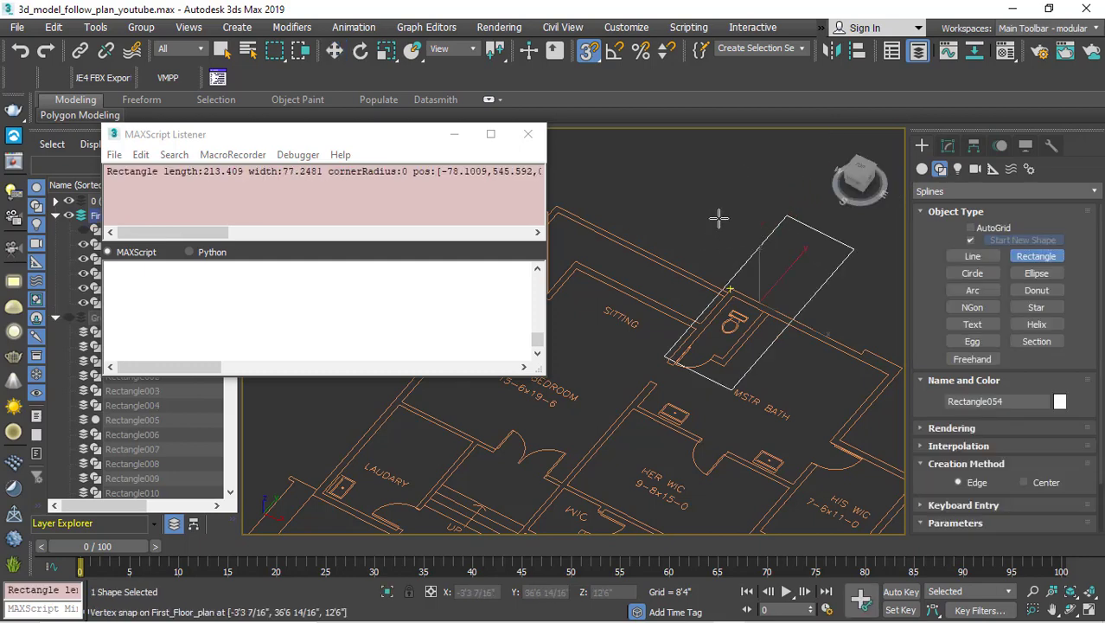
key(w)
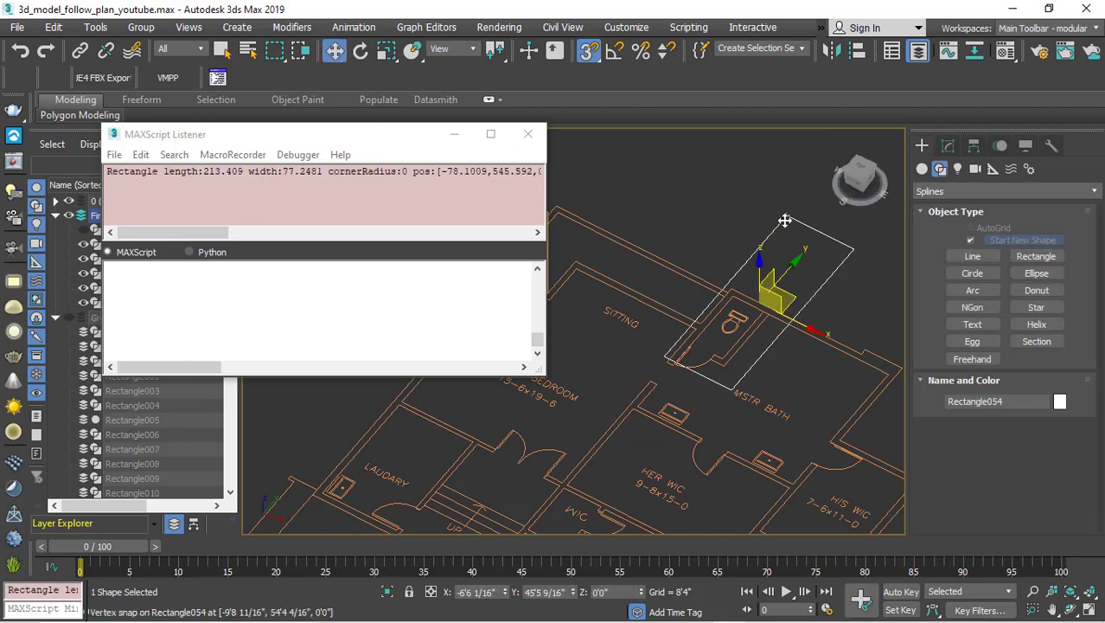
Step: Apply an Extrude modifier to Rectangle054 from the Modifier List
click(948, 146)
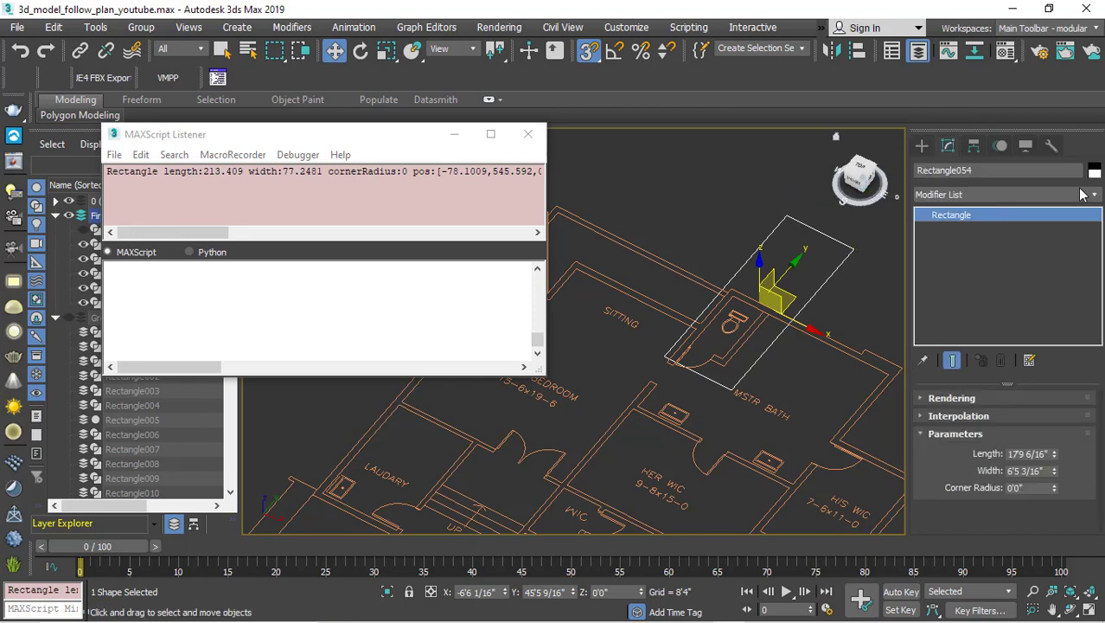
click(1098, 194)
text(ex)
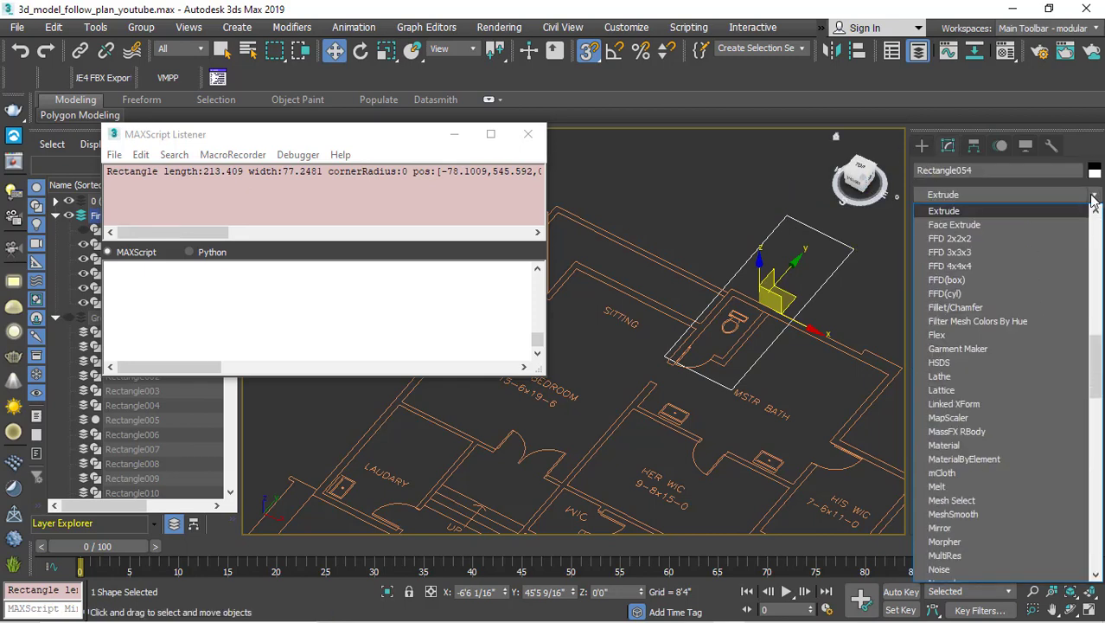
click(980, 213)
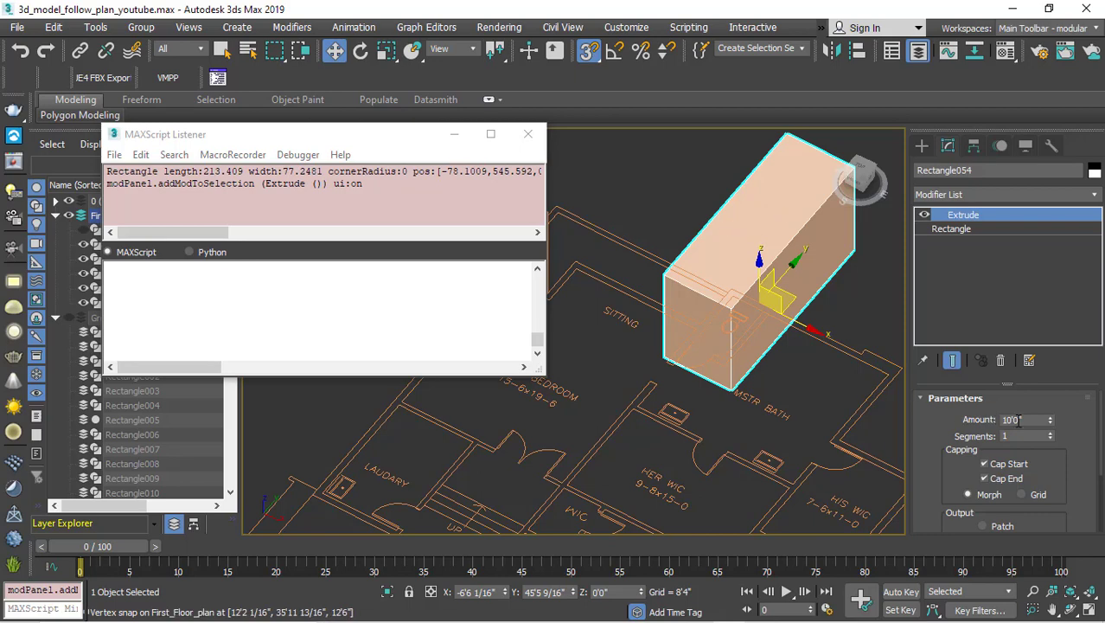
Step: Select the recorded Extrude line in the Listener and try dragging it onto the toolbar
mouse_move(371, 184)
mouse_down()
mouse_move(110, 183)
mouse_move(105, 172)
mouse_move(105, 183)
mouse_up()
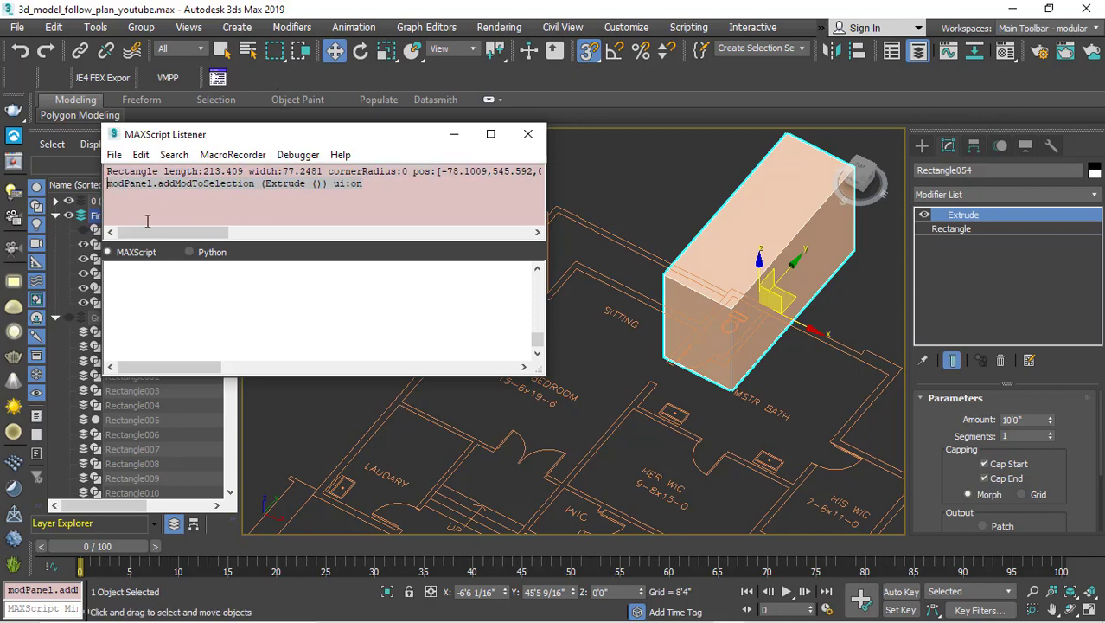
drag(167, 186, 223, 150)
drag(223, 150, 208, 190)
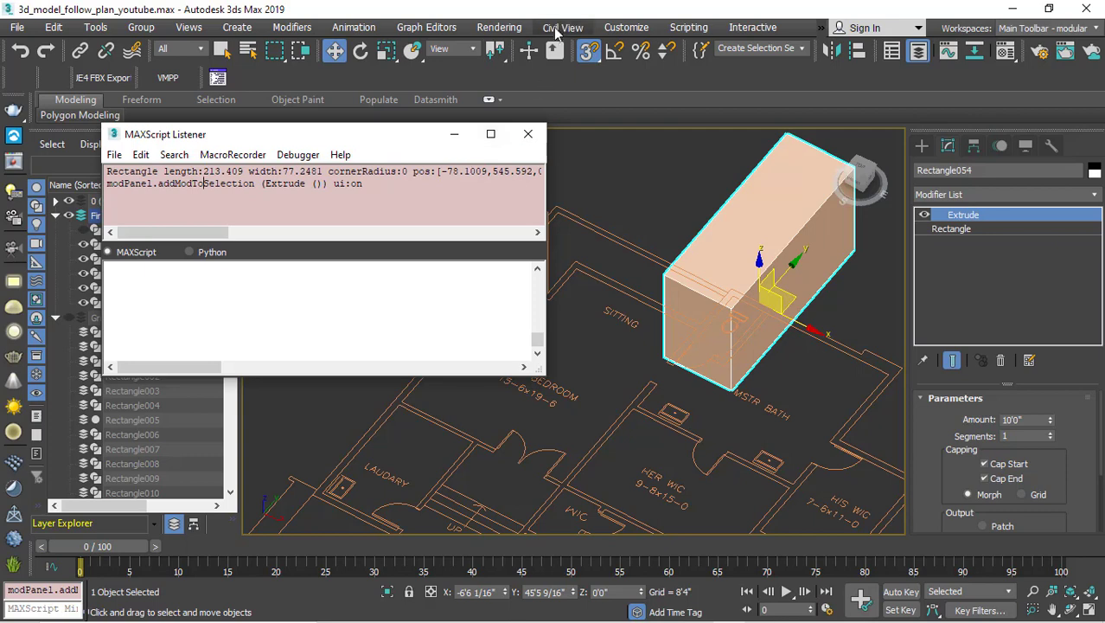
Step: Create a new toolbar named 'extrude' in Customize User Interface
click(627, 26)
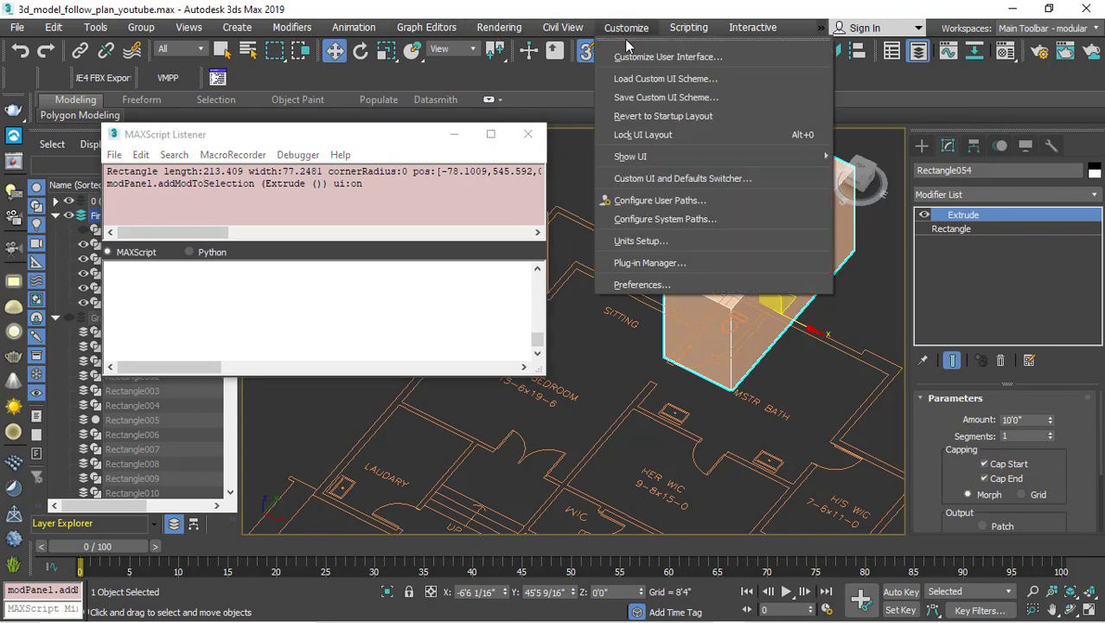
click(670, 57)
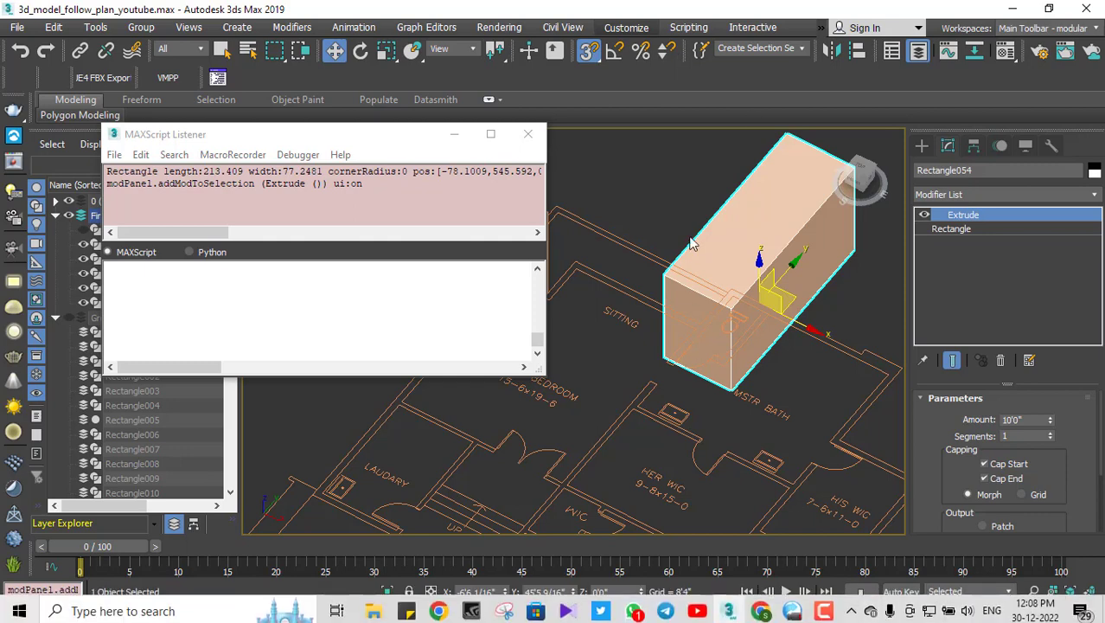
key(Return)
key(Return)
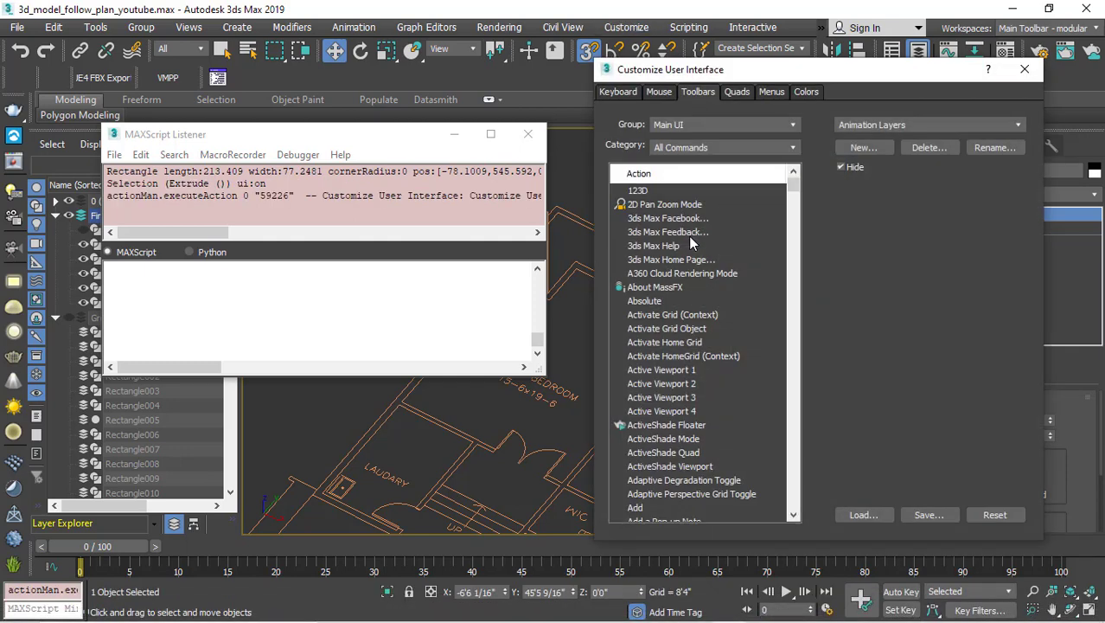
click(851, 150)
text(extrude)
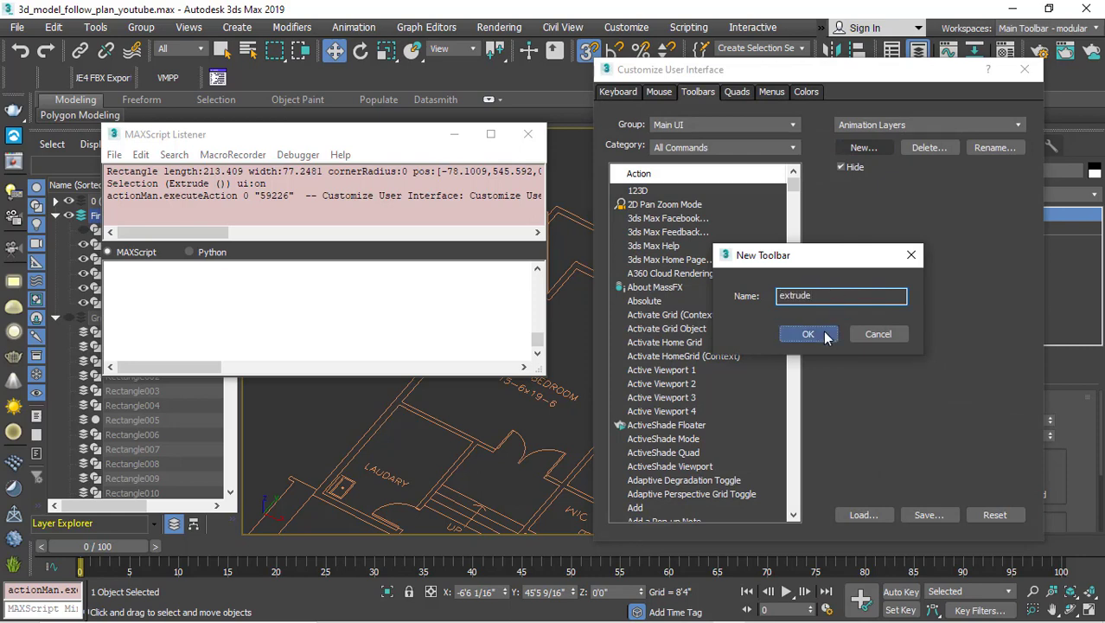
click(826, 335)
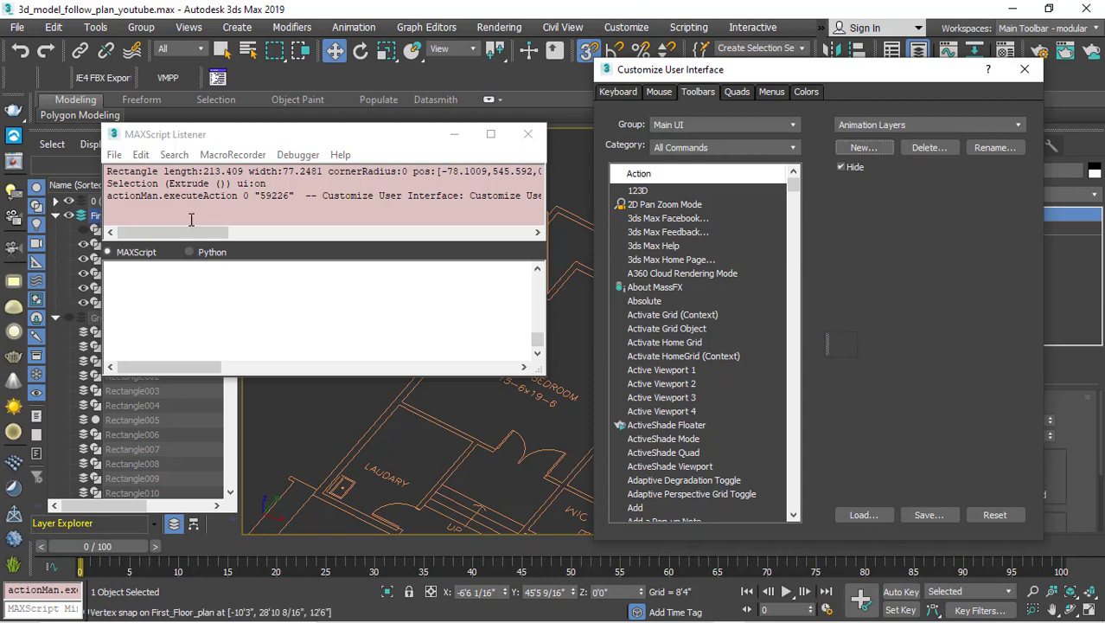
Step: Drag the Listener's Extrude line onto the extrude toolbar and open the button's options
click(281, 188)
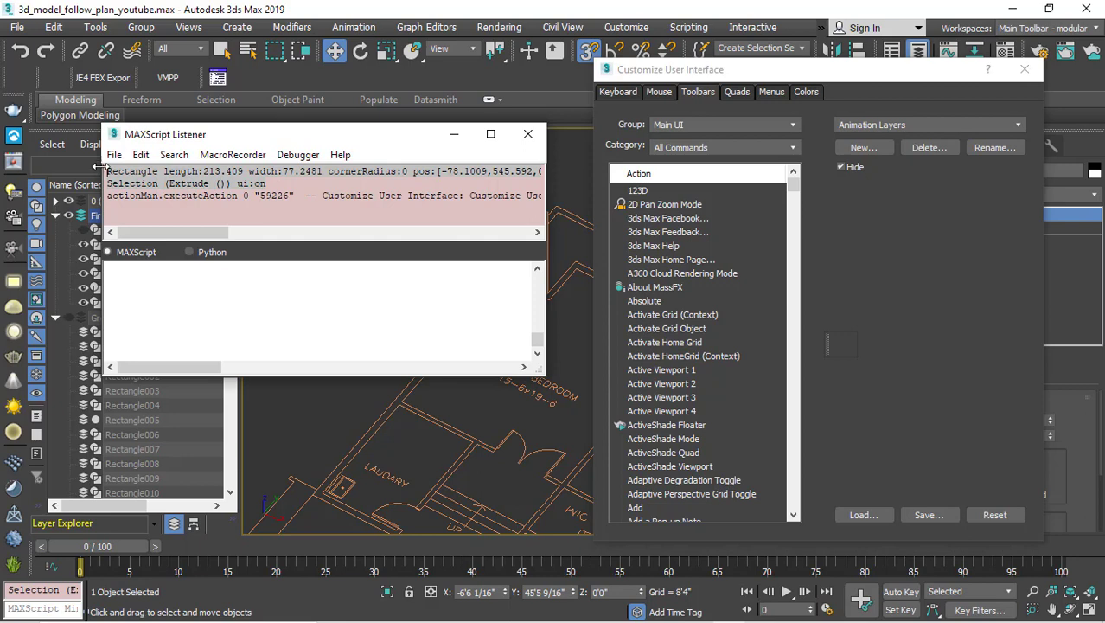
drag(134, 184, 843, 362)
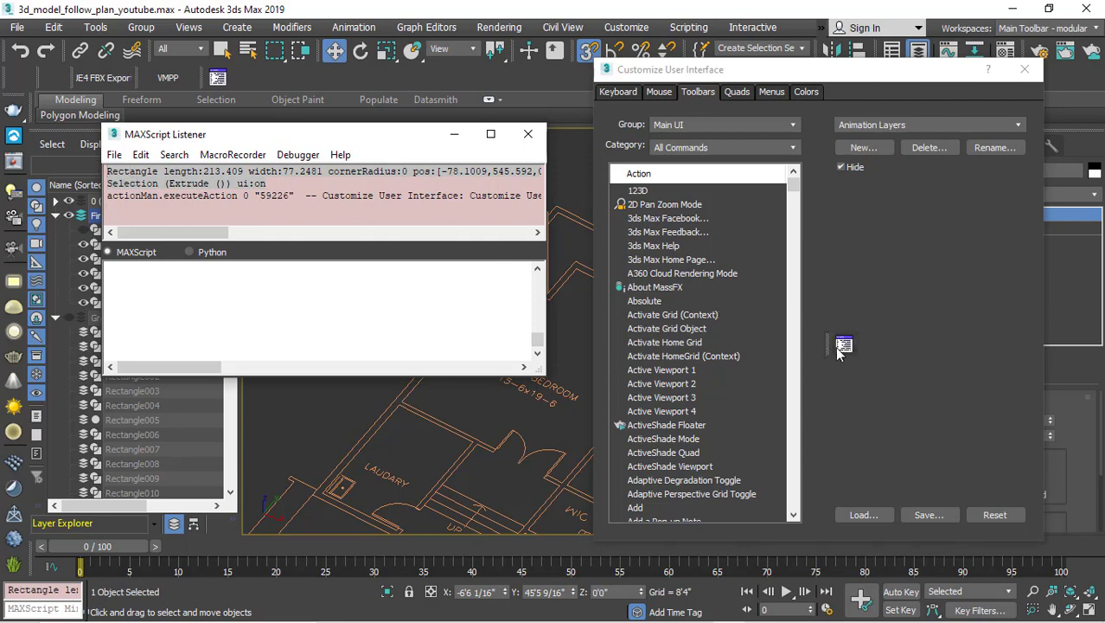
right_click(838, 347)
Step: Give the extrude button a PolyTools cube icon and move it onto the custom toolbar
click(915, 365)
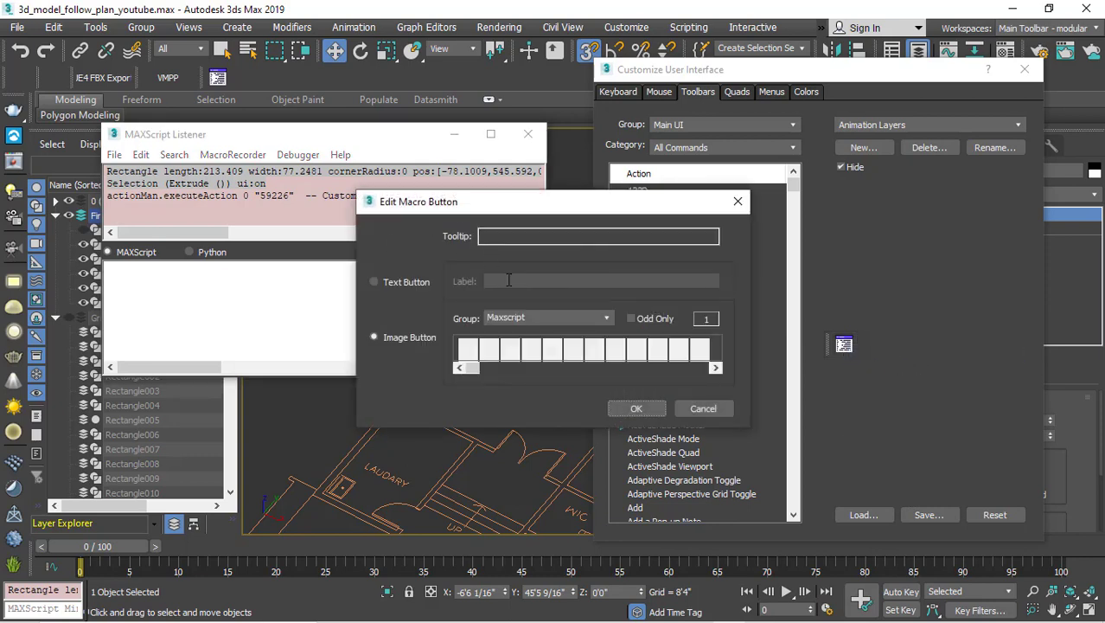
click(609, 319)
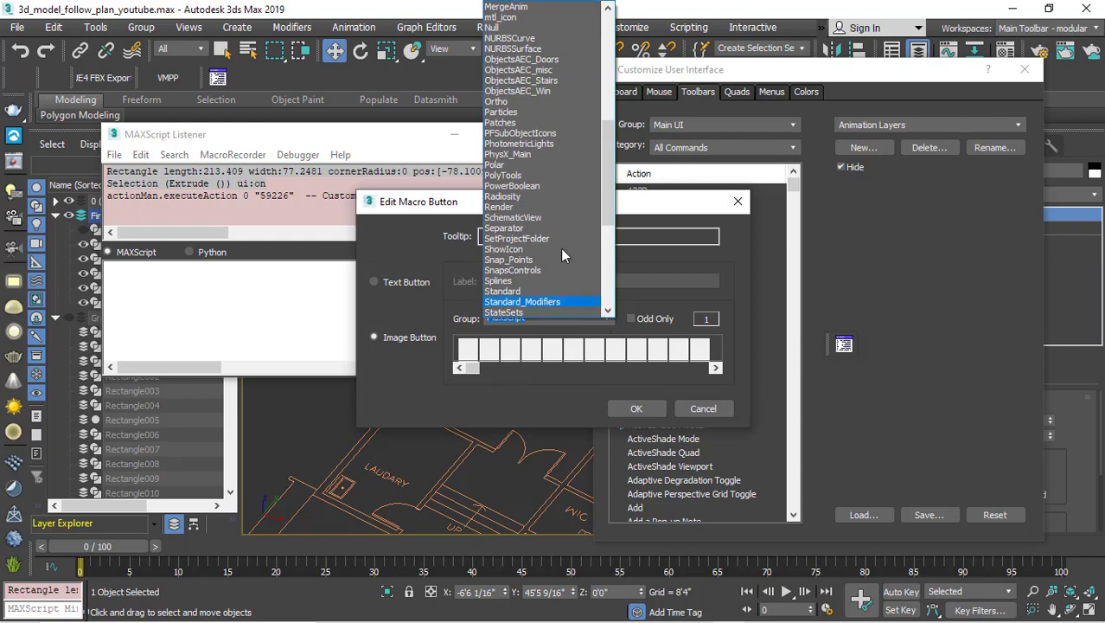
click(511, 175)
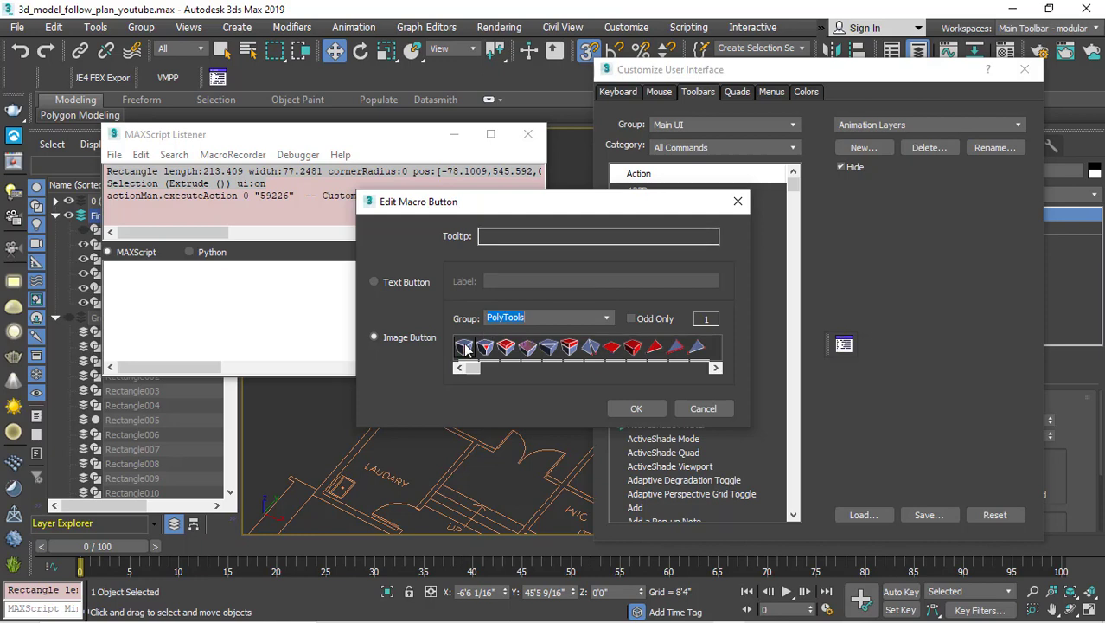
click(637, 410)
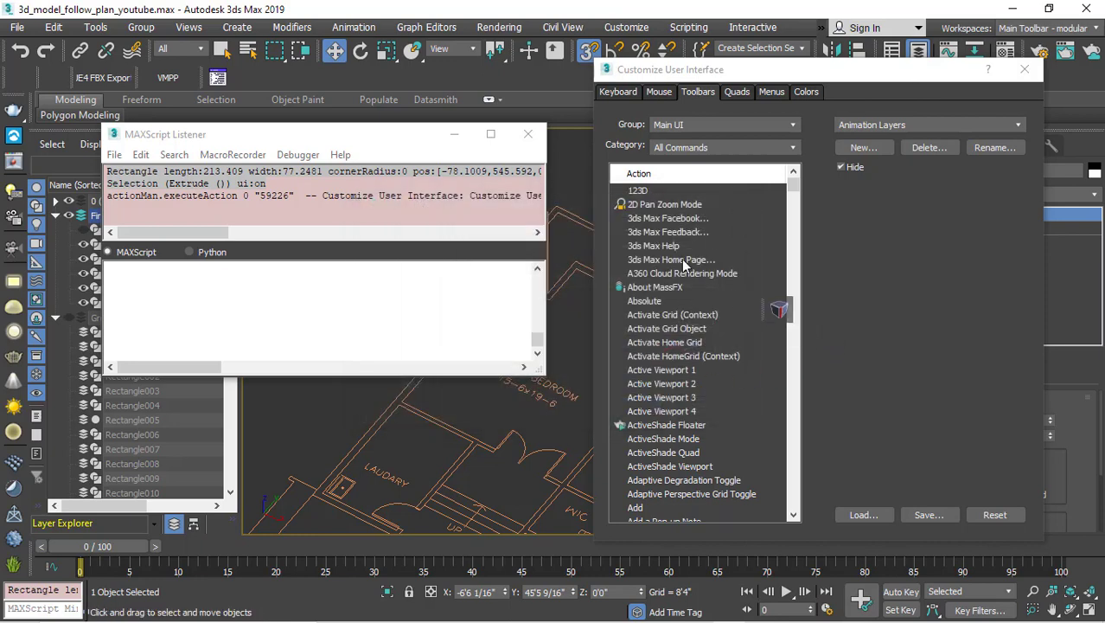
drag(844, 353, 259, 79)
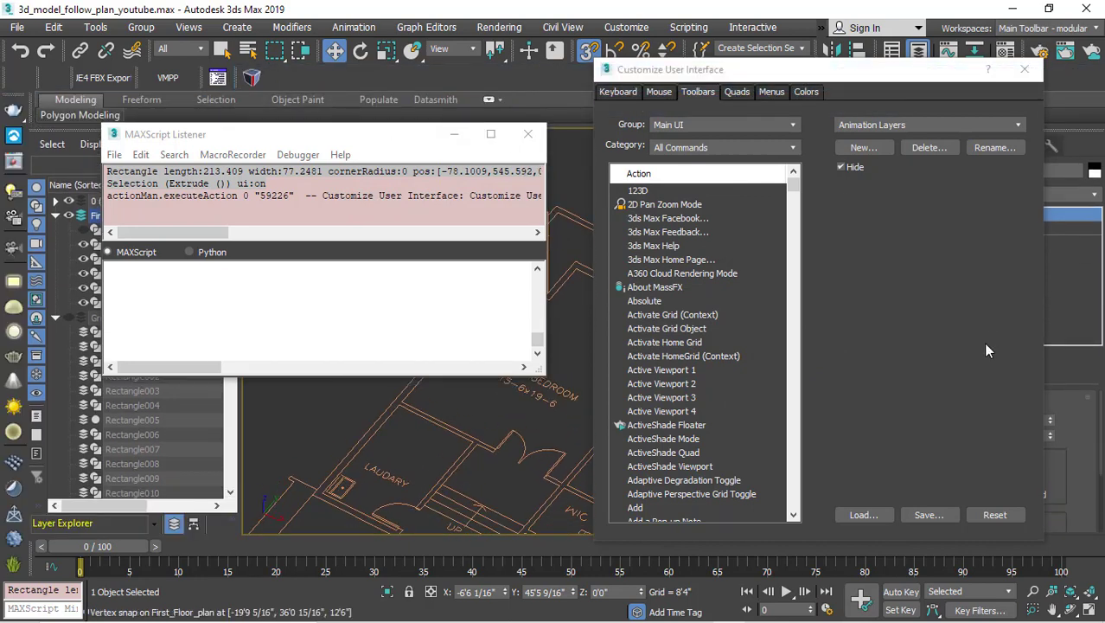
Step: Close the Customize dialog and the MAXScript Listener, and turn off the Macro Recorder
click(1035, 76)
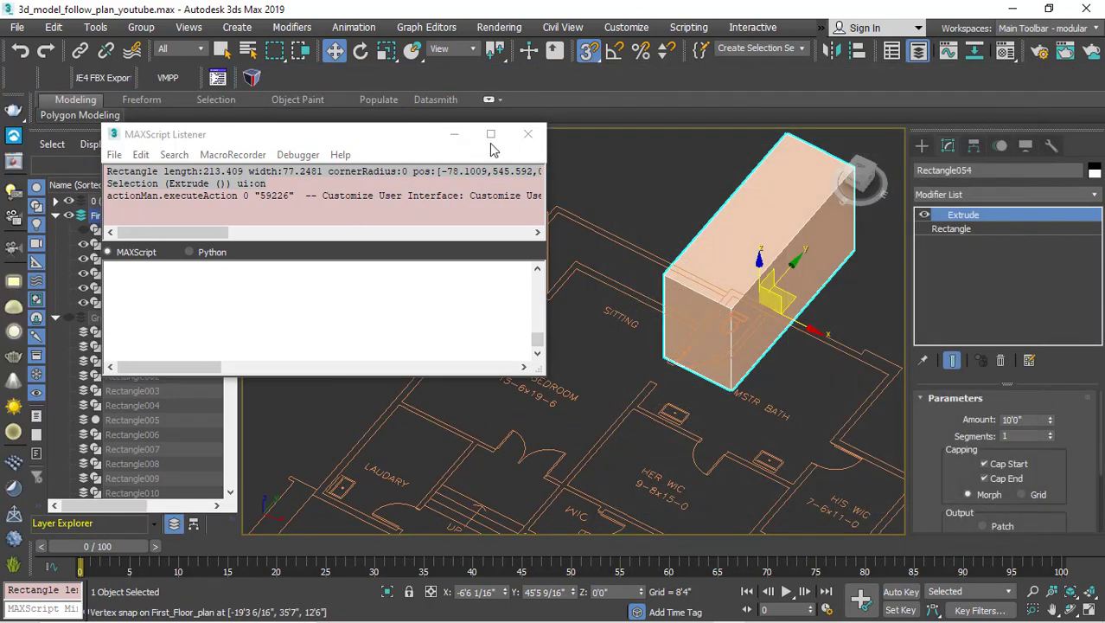
click(528, 135)
click(688, 27)
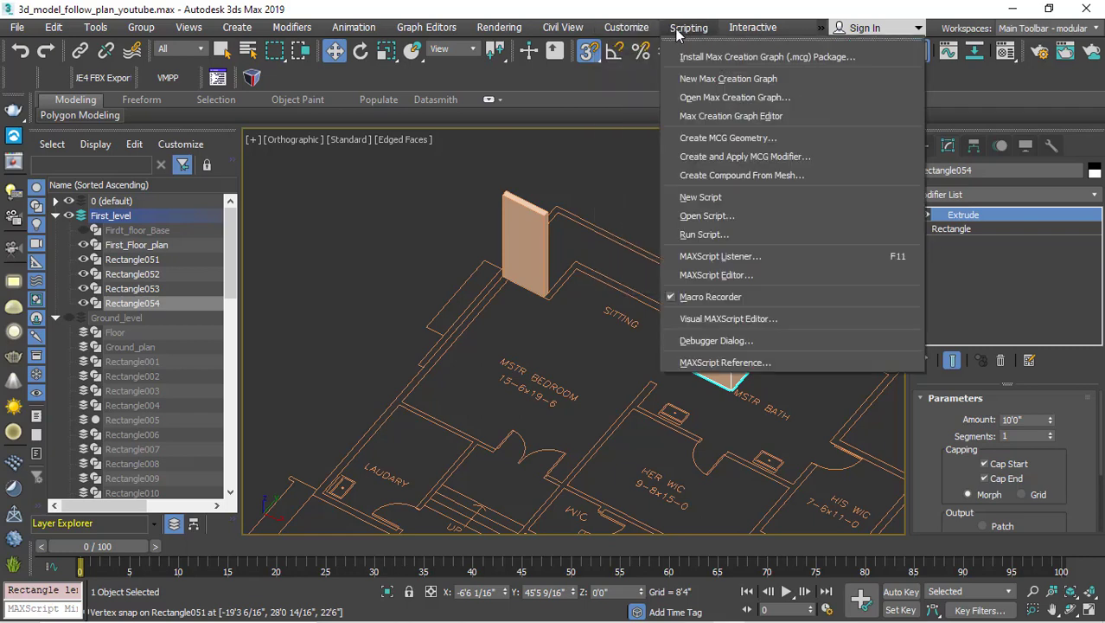
click(698, 297)
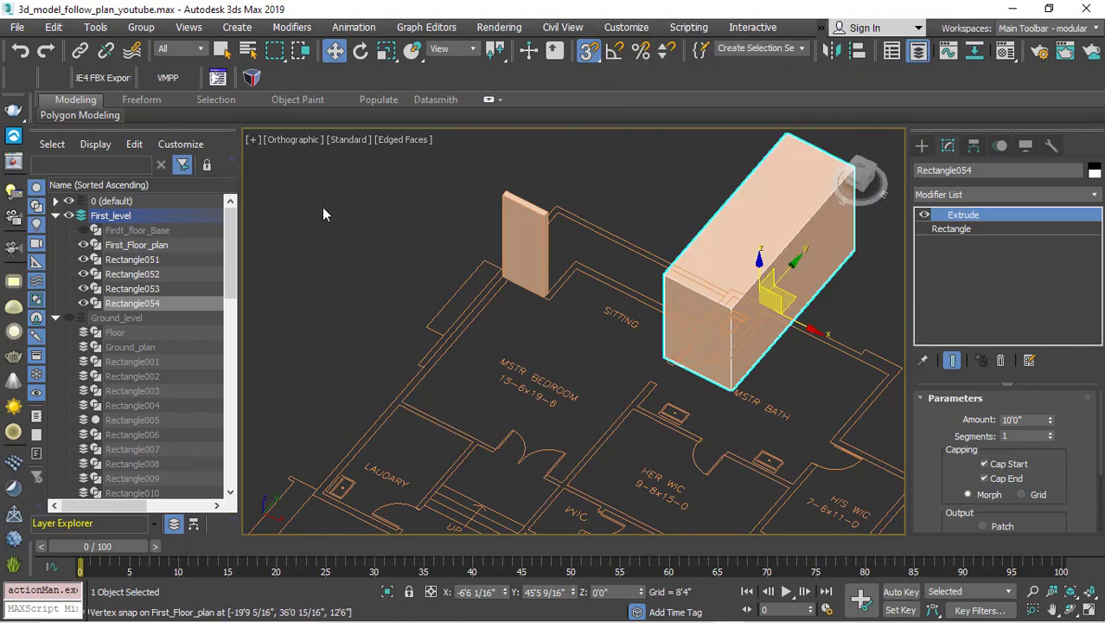
Step: Delete the extruded test box
right_click(323, 233)
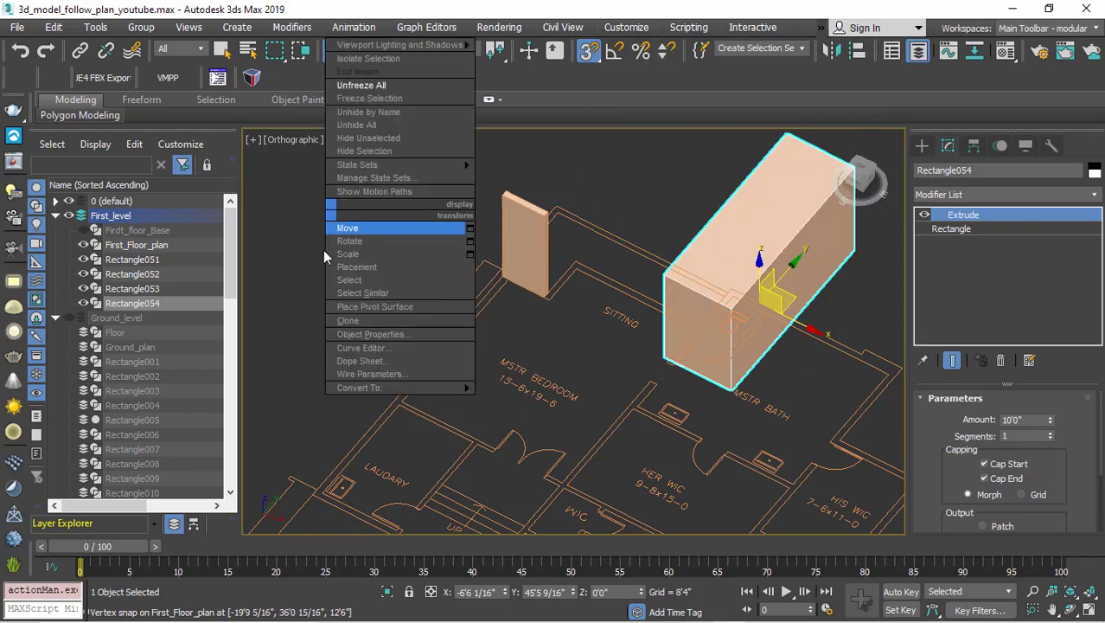
click(809, 227)
key(Delete)
Step: Run the recorded rectangle macro three times from its toolbar button
scroll(592, 201, down, 3)
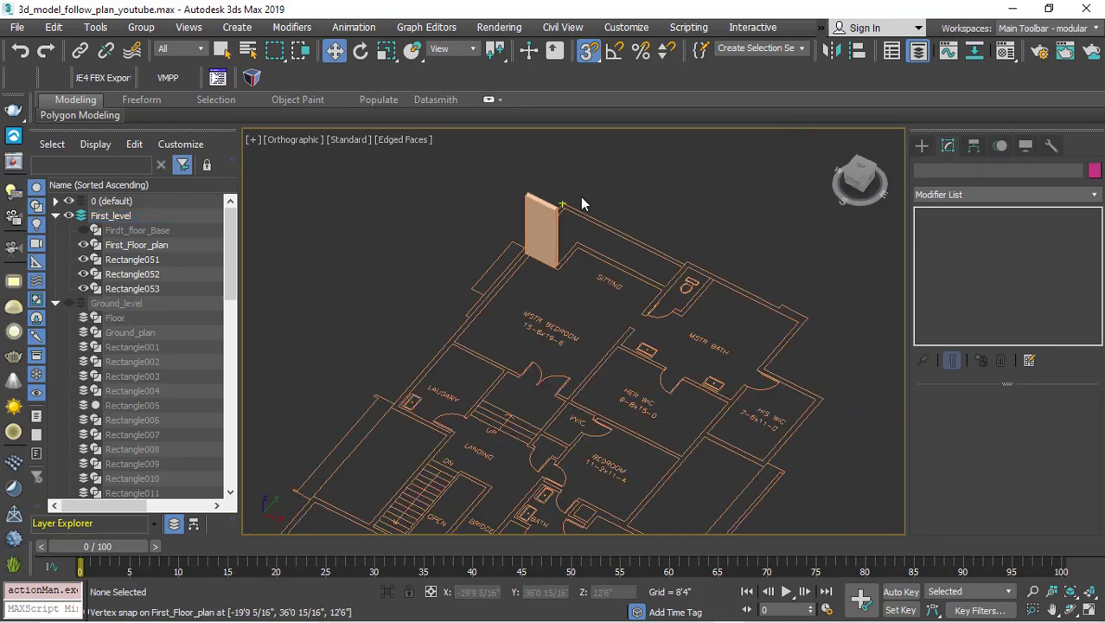
scroll(563, 203, down, 3)
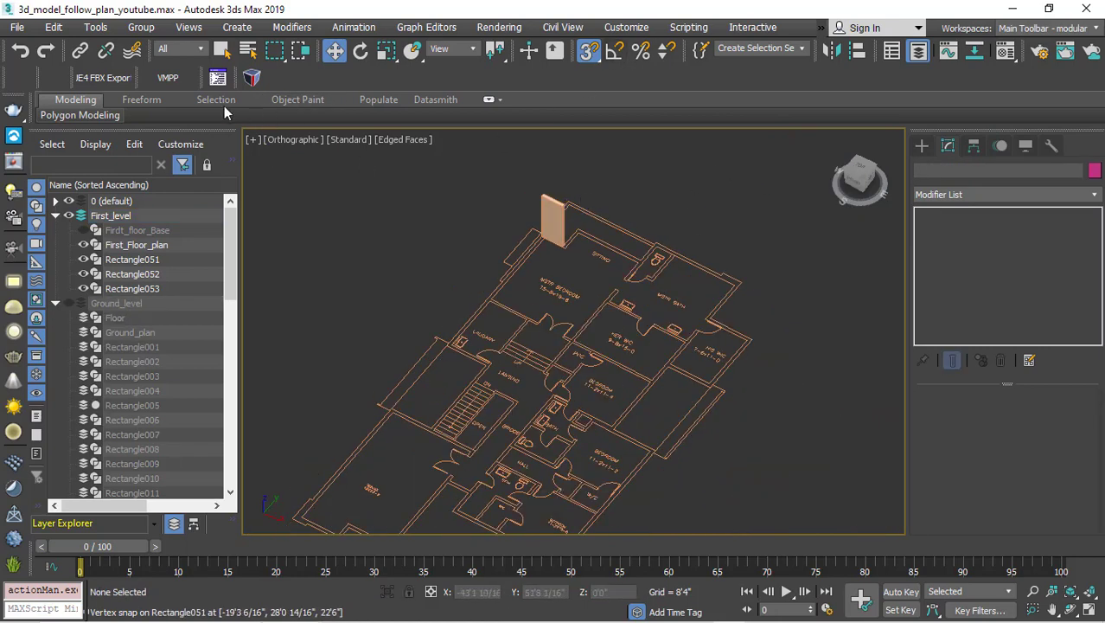
click(217, 77)
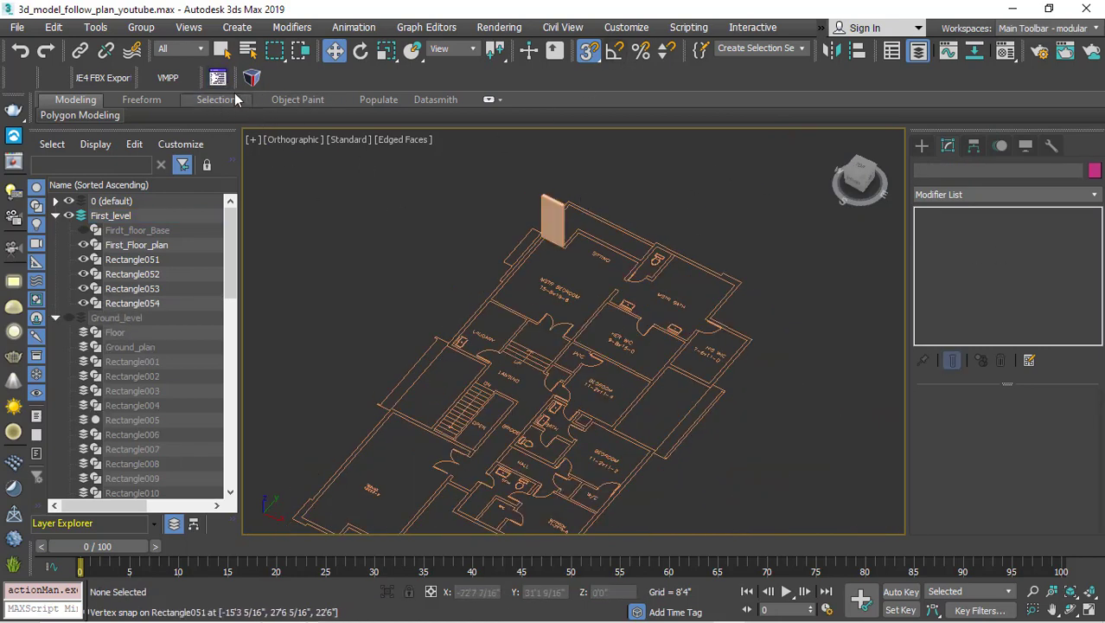
click(217, 77)
click(217, 78)
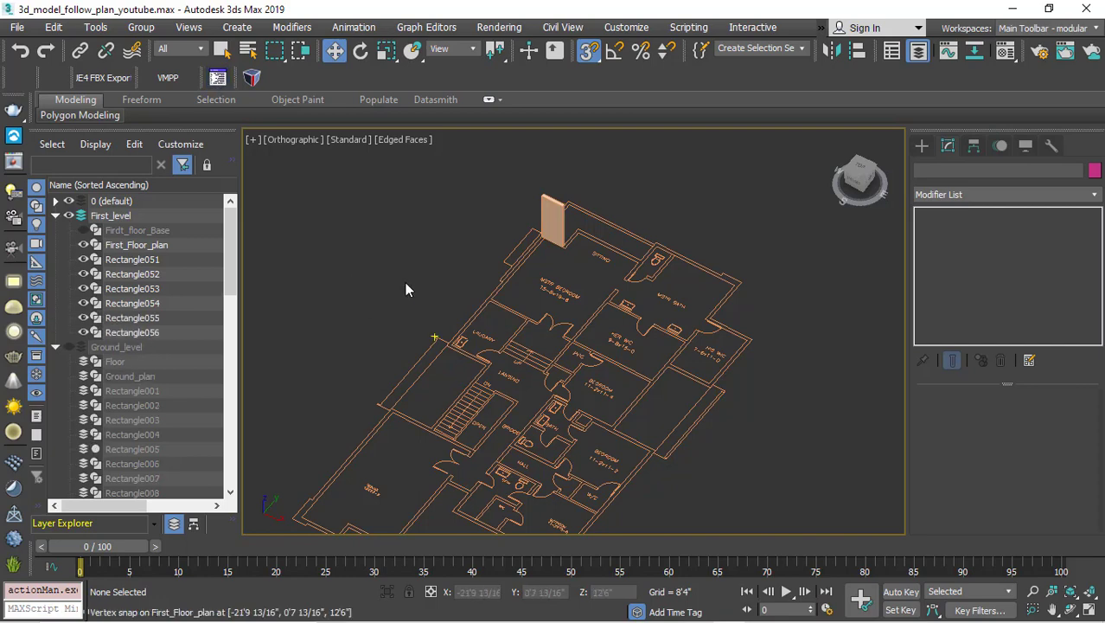
Step: Select Rectangle052 through Rectangle056 in the scene list and delete them
scroll(444, 318, down, 3)
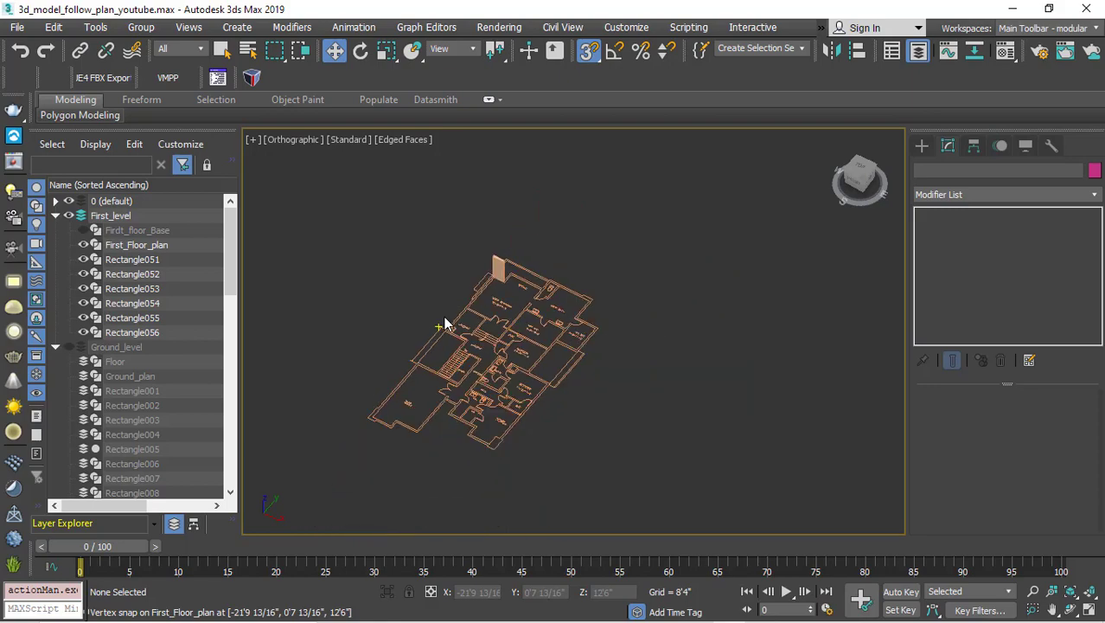
scroll(563, 372, up, 4)
scroll(563, 372, up, 2)
scroll(563, 374, down, 1)
scroll(563, 374, down, 3)
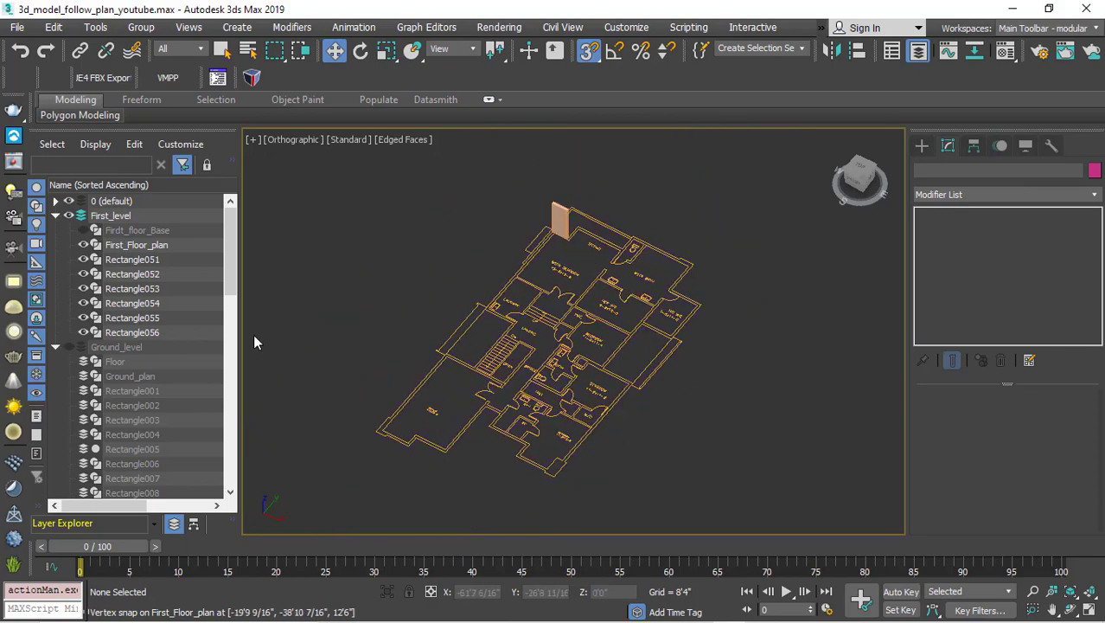
click(153, 337)
scroll(587, 364, up, 3)
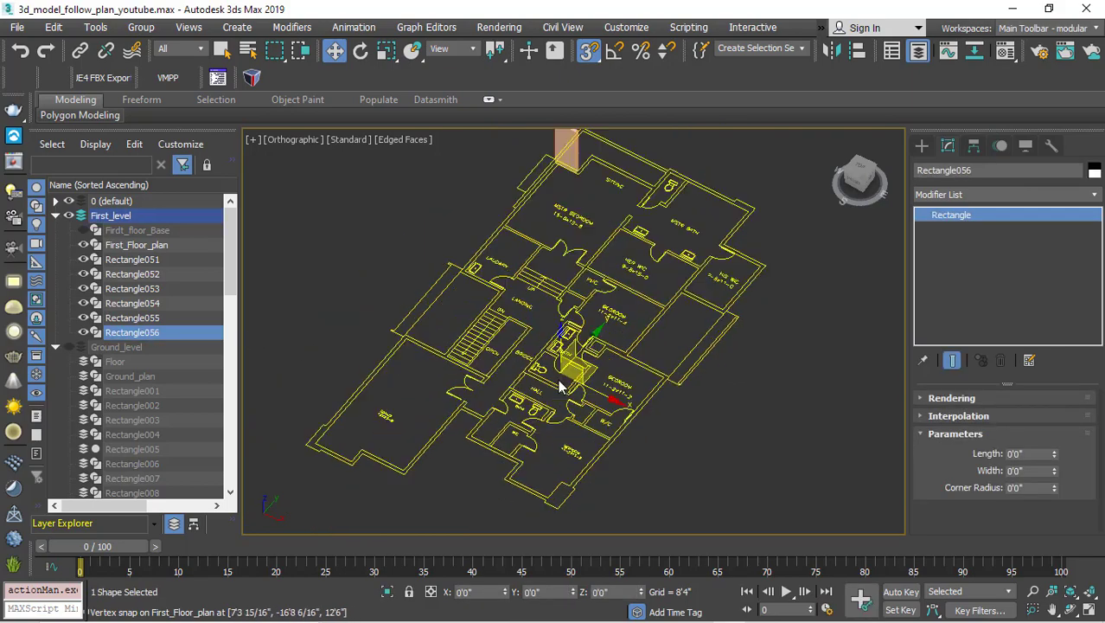
scroll(587, 364, up, 3)
scroll(588, 364, up, 2)
scroll(587, 365, down, 5)
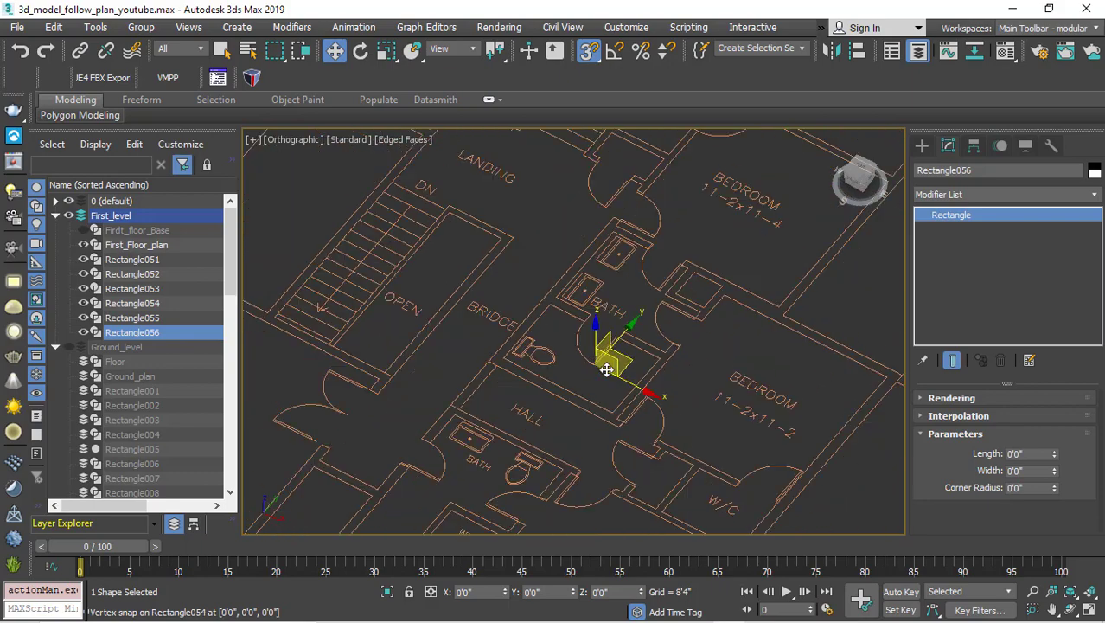
scroll(587, 364, down, 1)
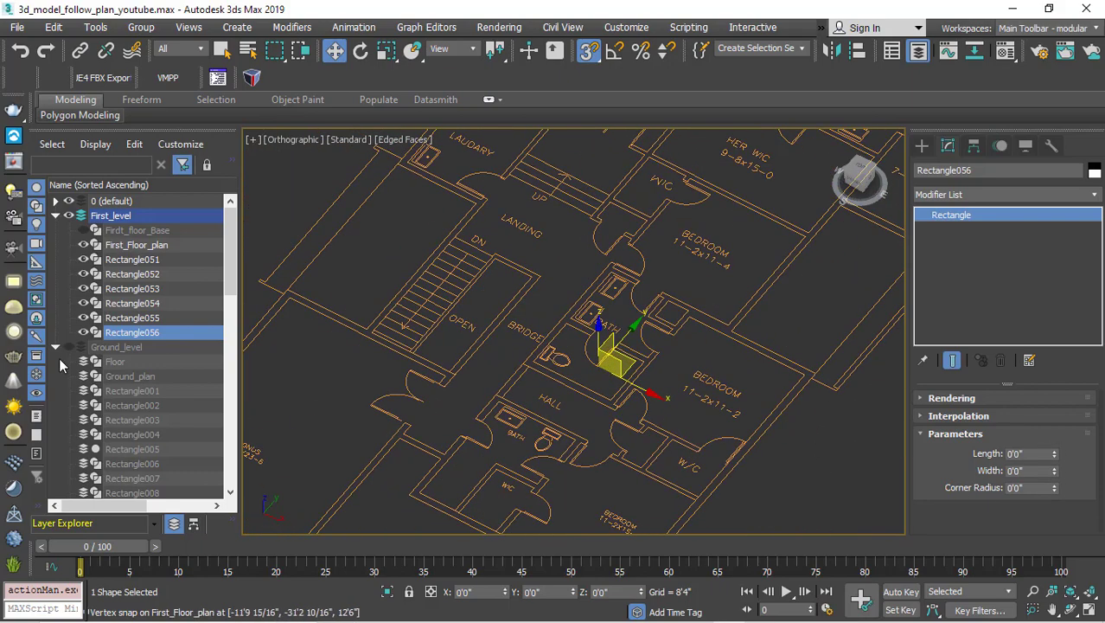
ctrl+click(125, 319)
ctrl+click(128, 303)
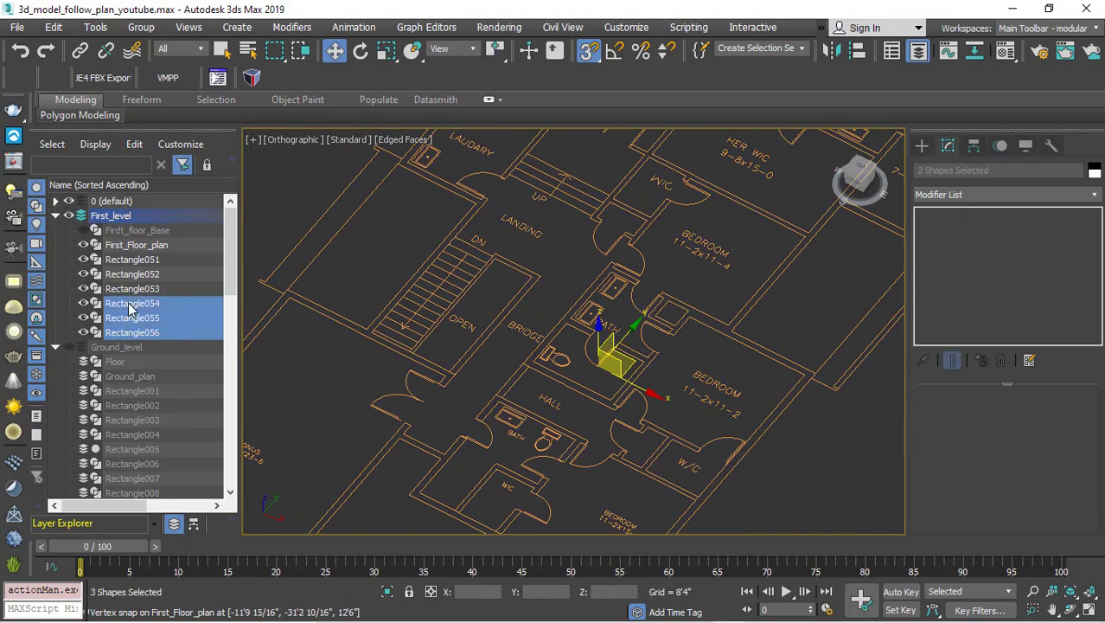
ctrl+click(134, 287)
scroll(597, 320, down, 4)
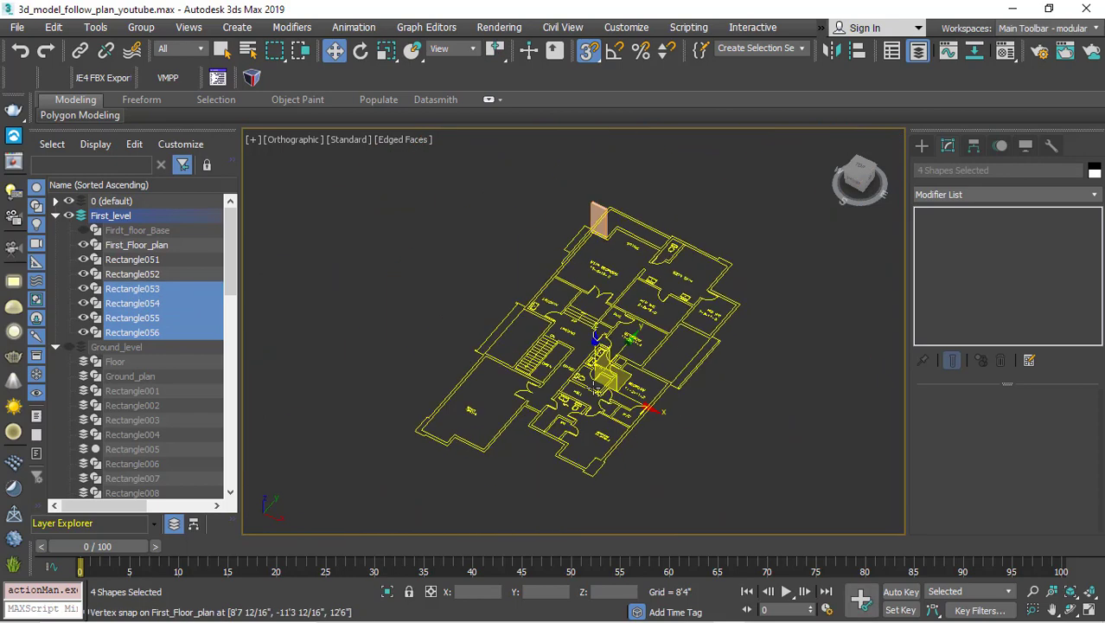
ctrl+click(144, 274)
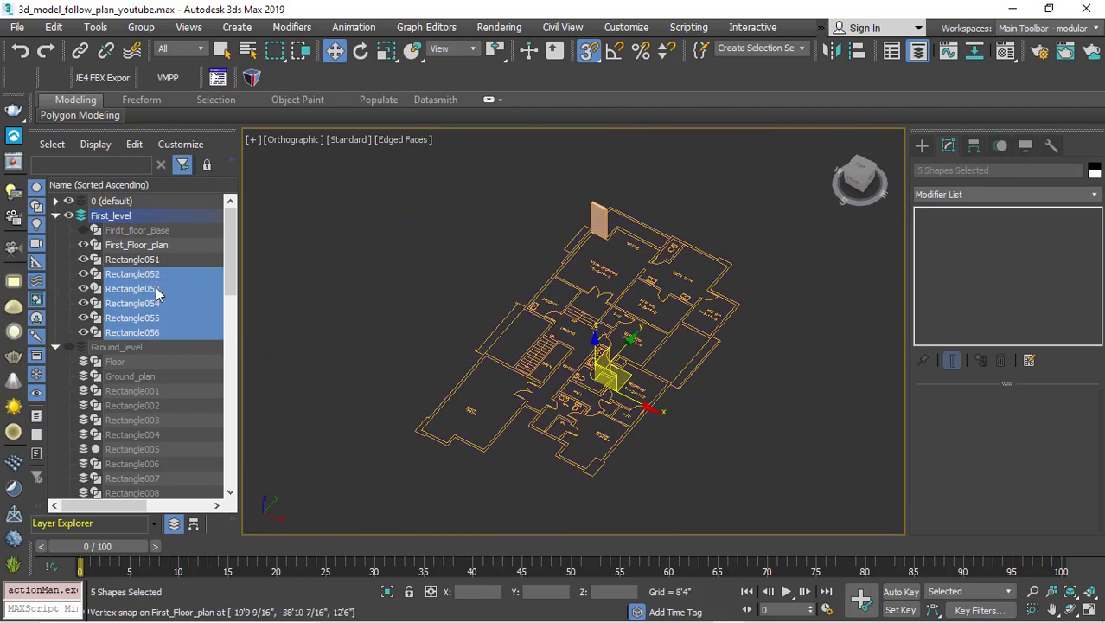
key(Delete)
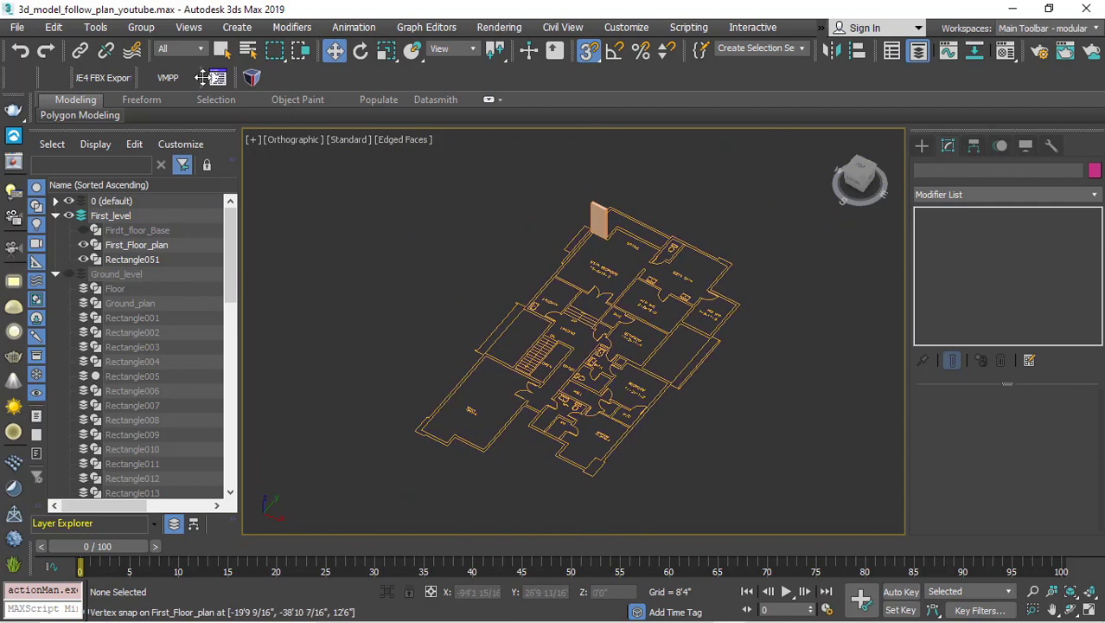
Step: Float the custom rectangle-macro button off the toolbar and delete it with Delete Button
drag(201, 78, 300, 214)
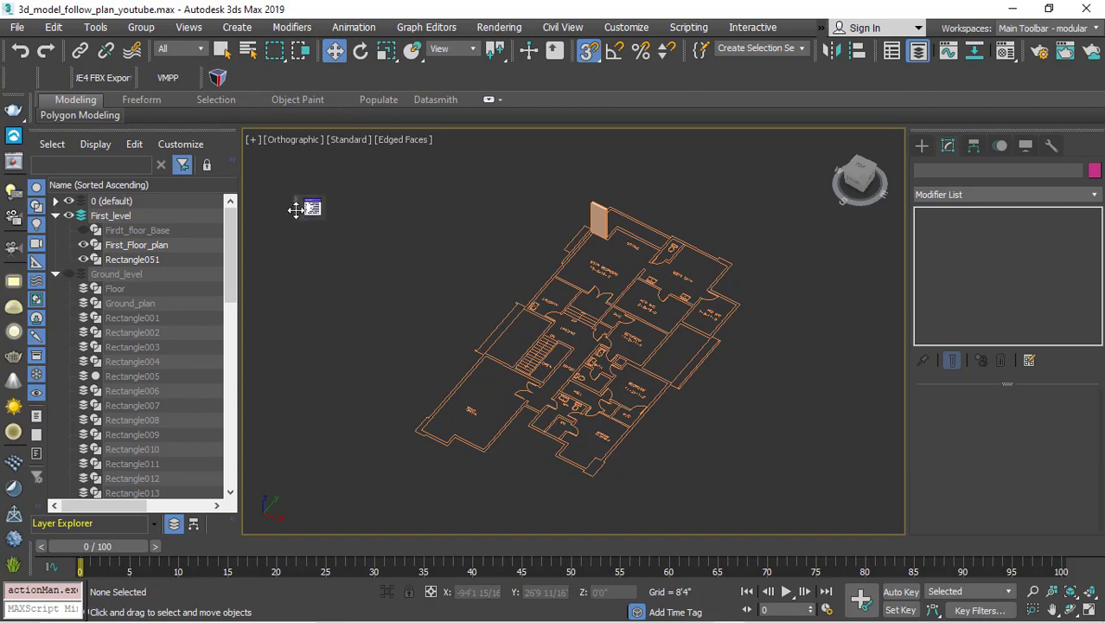
right_click(296, 210)
right_click(298, 211)
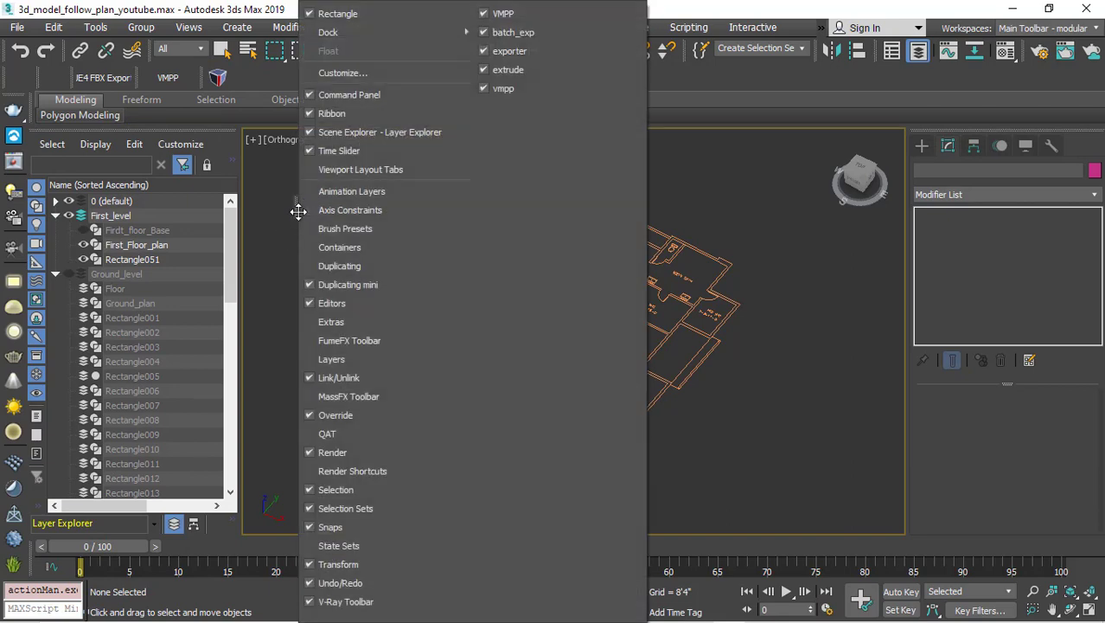
click(279, 215)
right_click(312, 211)
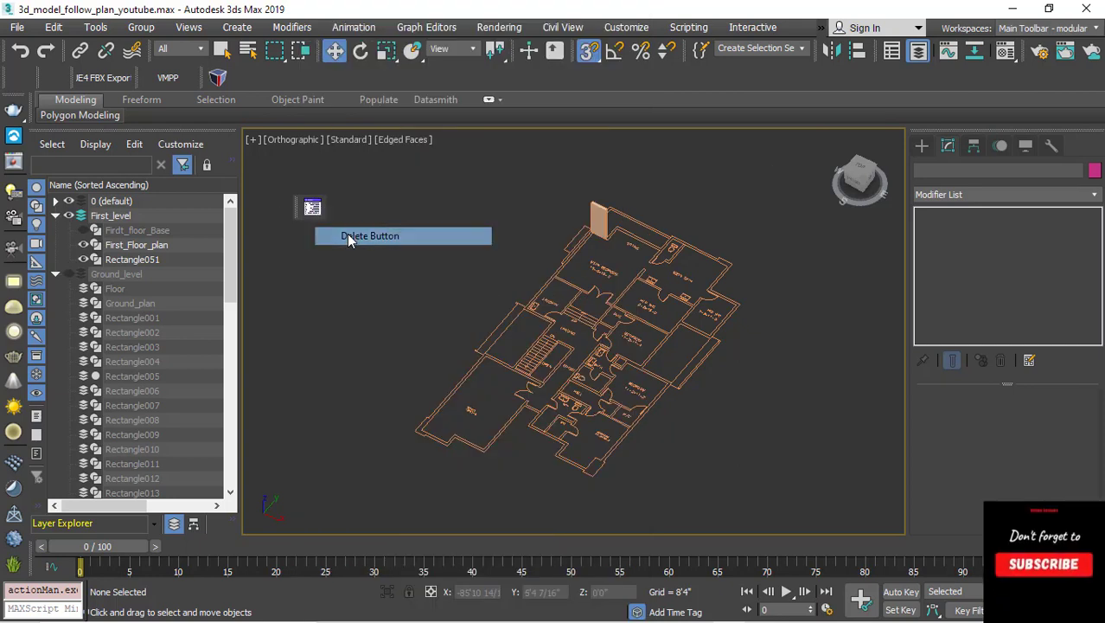
click(365, 235)
click(549, 384)
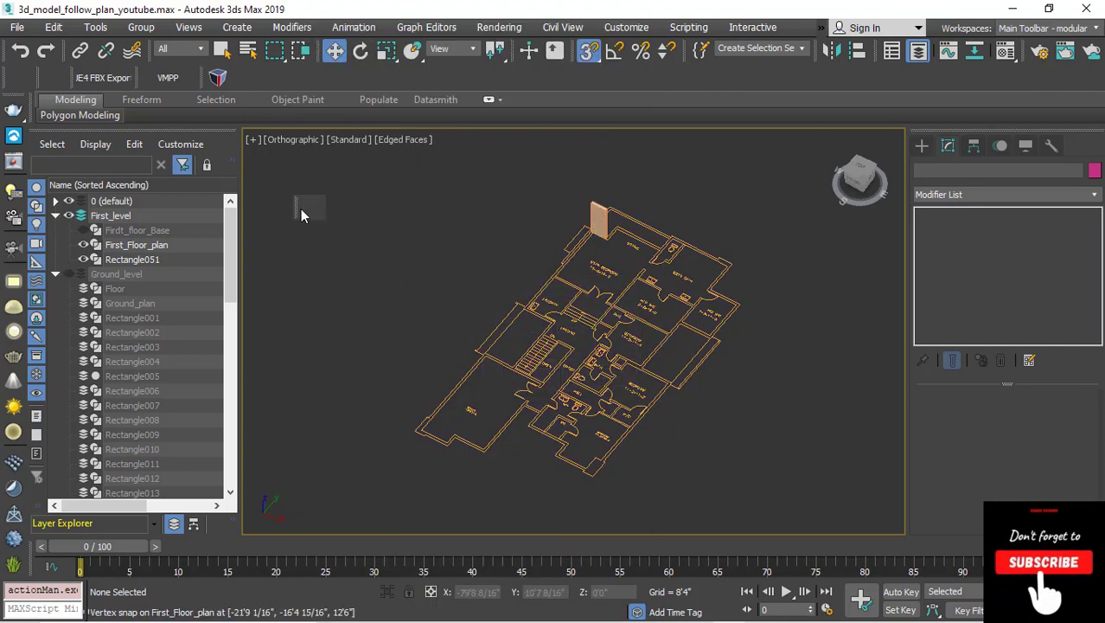
Step: Dock the emptied floating toolbar back with the other toolbars
mouse_move(298, 211)
mouse_down()
mouse_move(234, 152)
mouse_move(308, 207)
mouse_up()
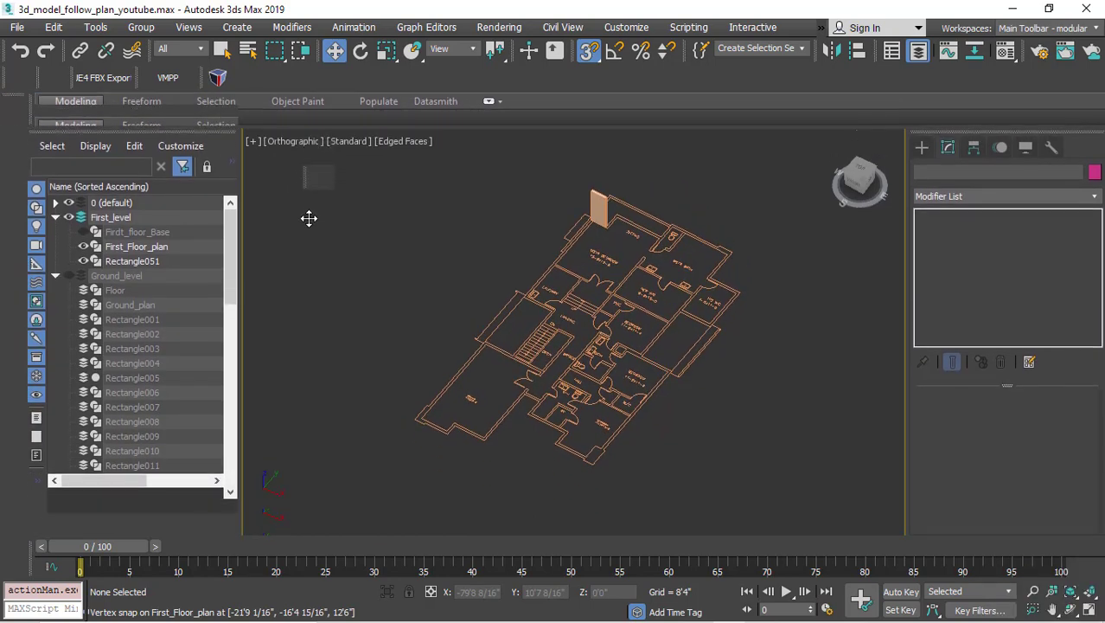
right_click(308, 214)
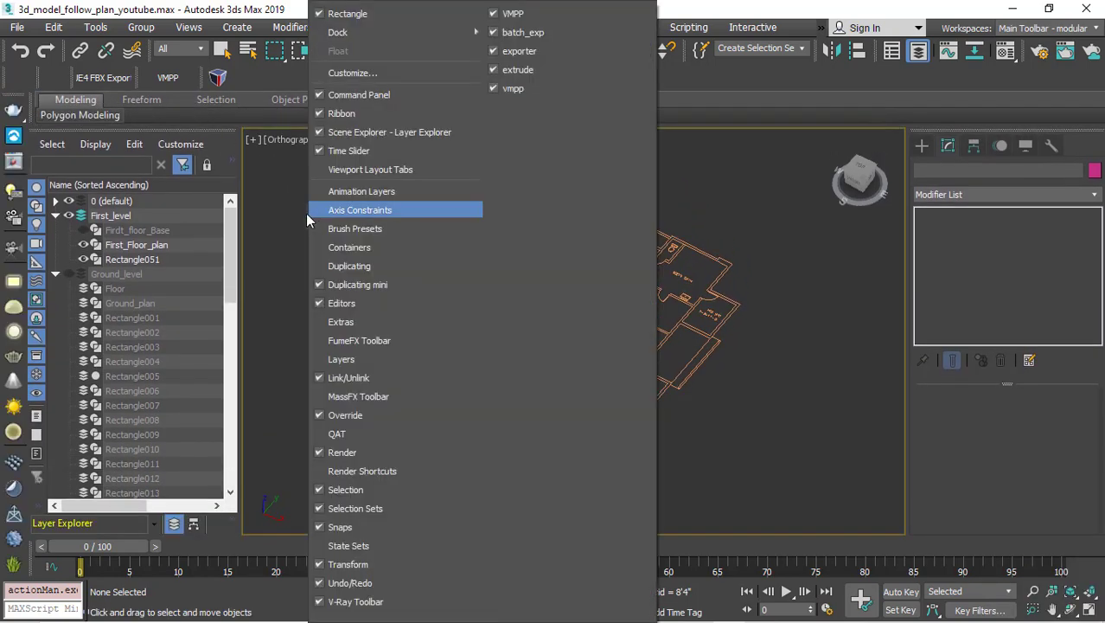
click(297, 222)
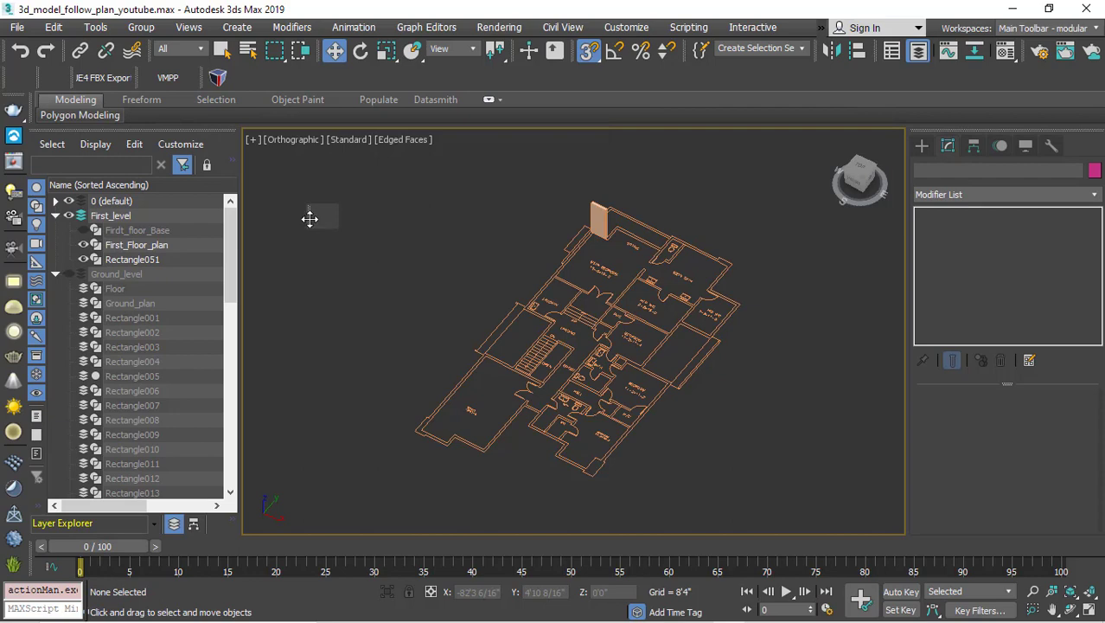
drag(289, 217, 229, 80)
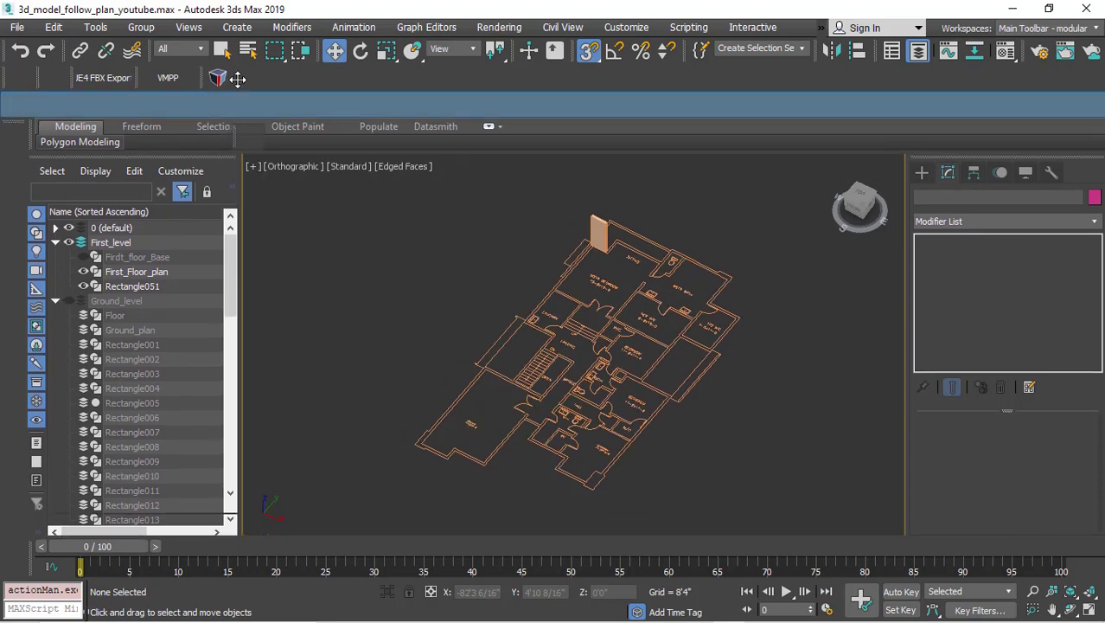
Step: Run the extrude macro, dismiss its error, and switch to creating Rectangle shapes
click(219, 78)
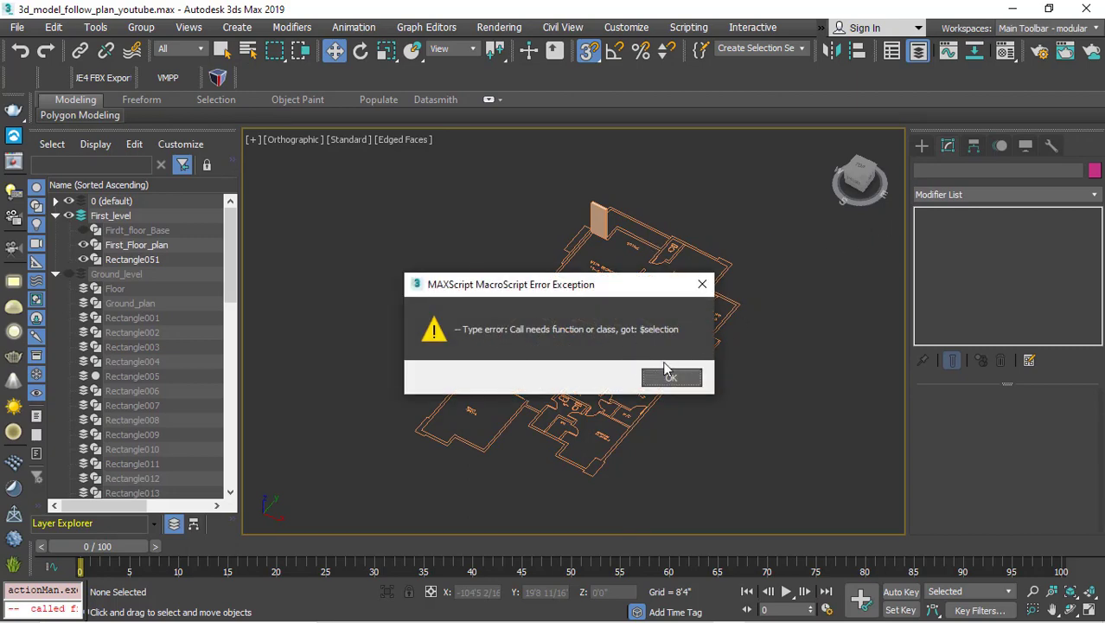
click(665, 366)
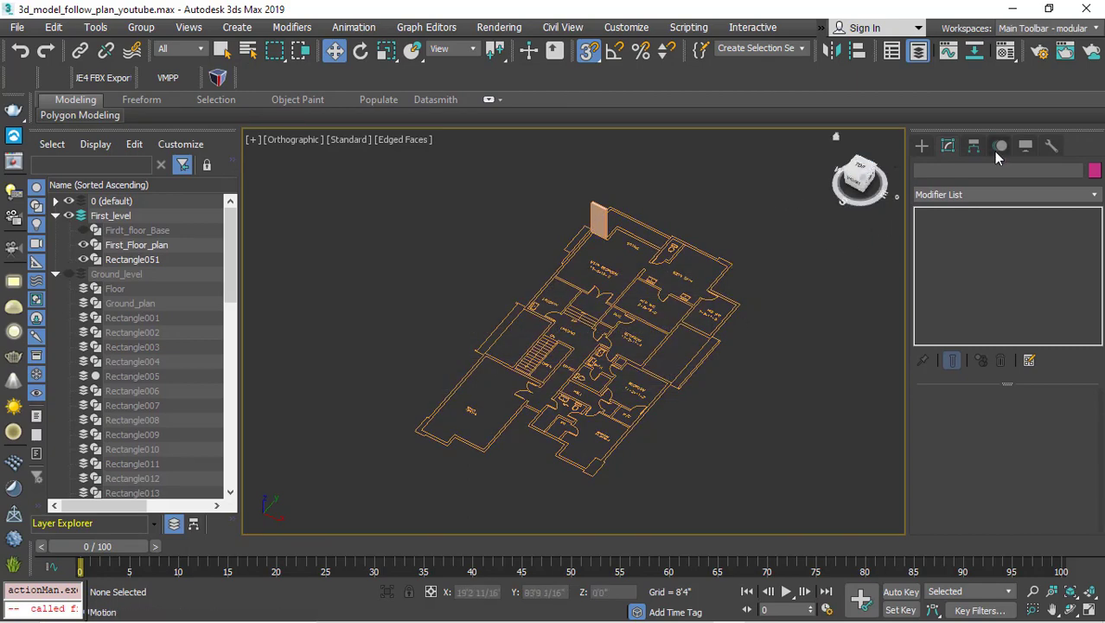
click(922, 147)
click(1036, 256)
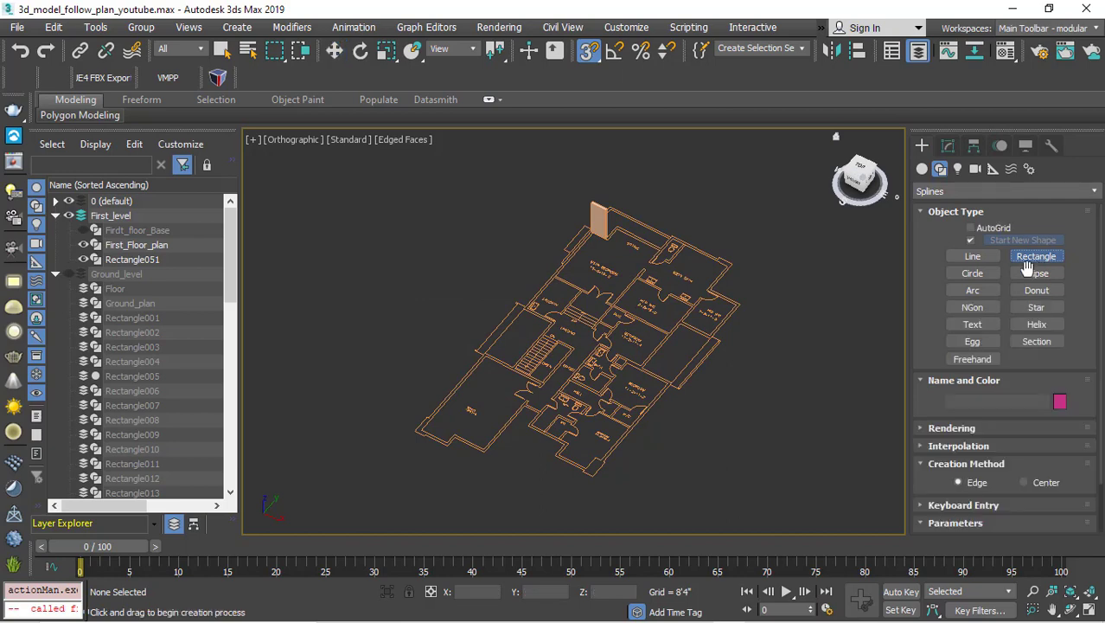
Step: Draw a 3'11 6/16" by 0'5 14/16" rectangle along the wall beside SITTING
scroll(934, 450, down, 2)
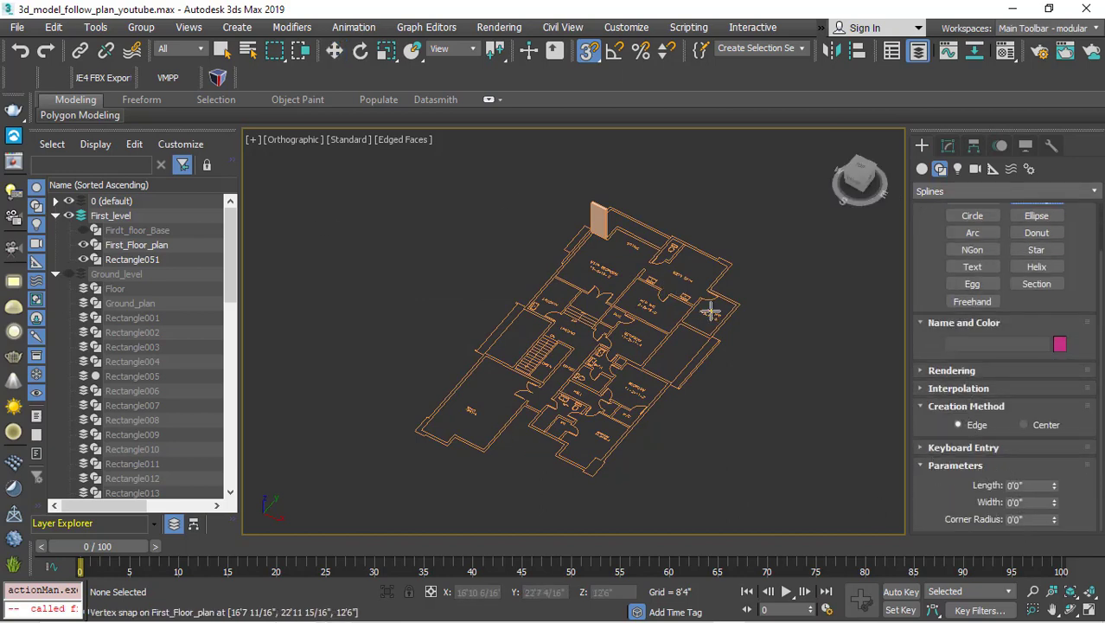
scroll(603, 203, up, 3)
scroll(617, 223, up, 4)
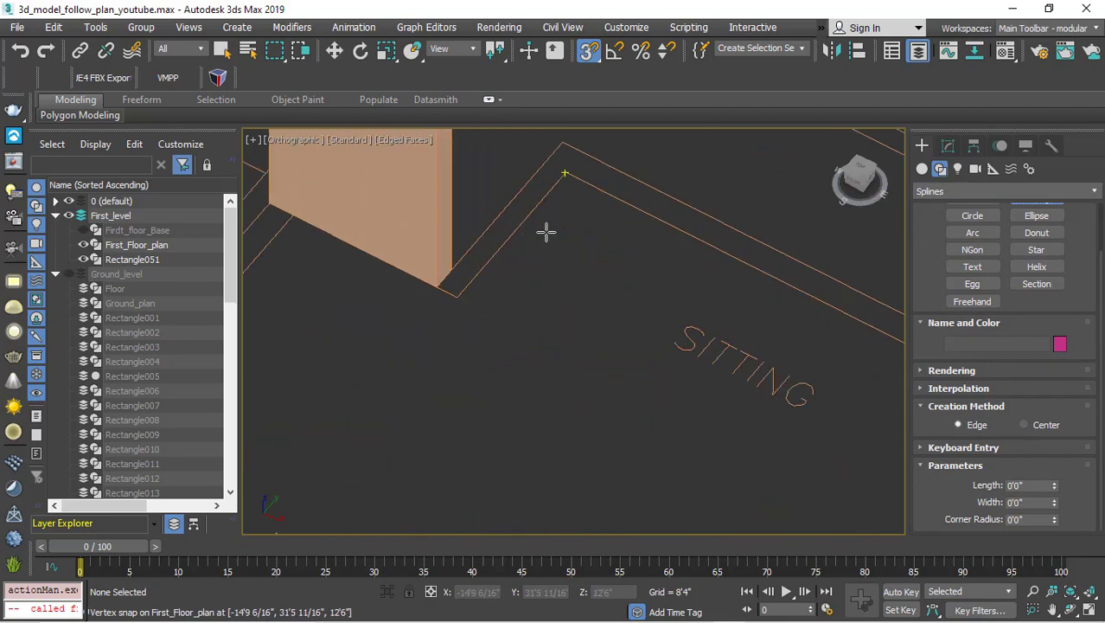
scroll(478, 322, down, 3)
scroll(504, 254, up, 4)
scroll(488, 279, up, 2)
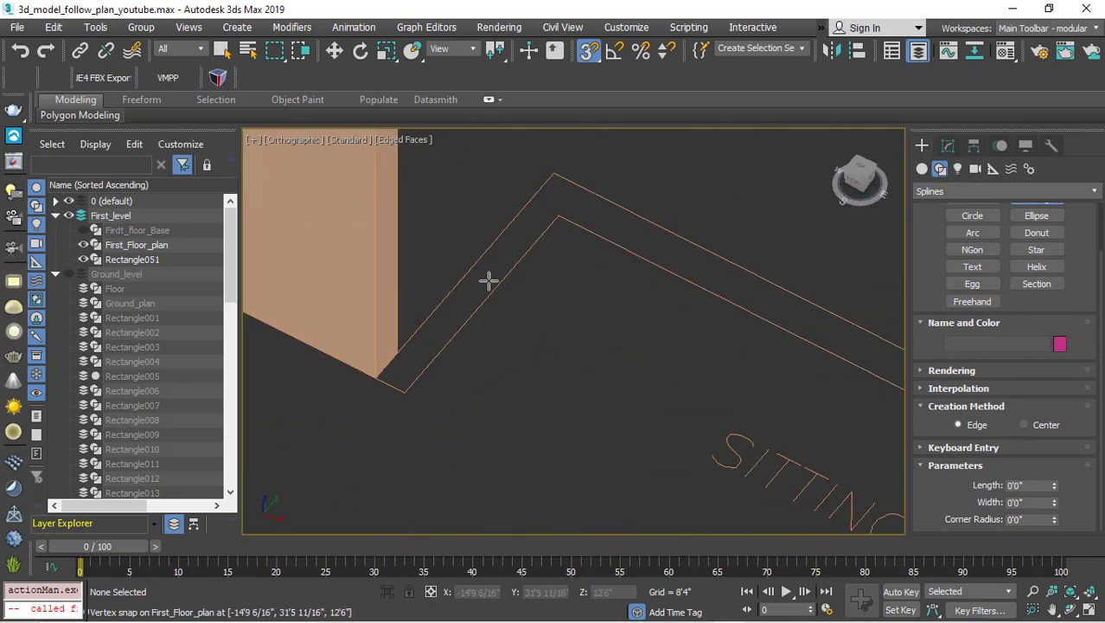
scroll(403, 368, down, 1)
mouse_move(390, 377)
mouse_down()
mouse_move(530, 227)
mouse_move(533, 248)
mouse_up()
scroll(495, 363, down, 2)
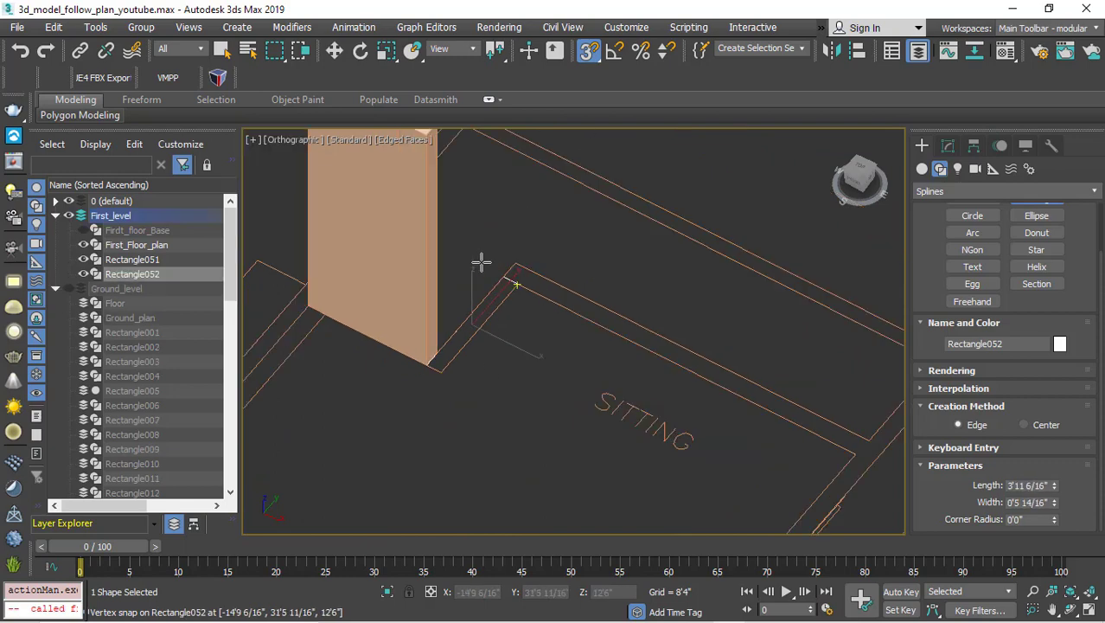
Step: Run the extrude macro on Rectangle052 twice from the Modify panel, dismissing the type error each time
click(219, 78)
click(672, 381)
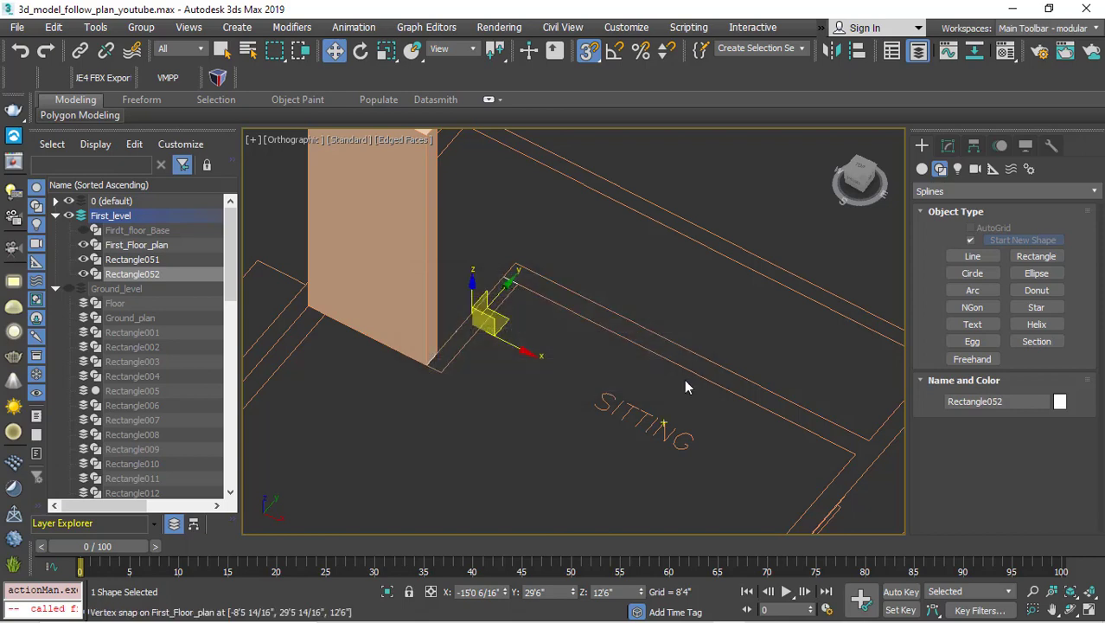
click(947, 149)
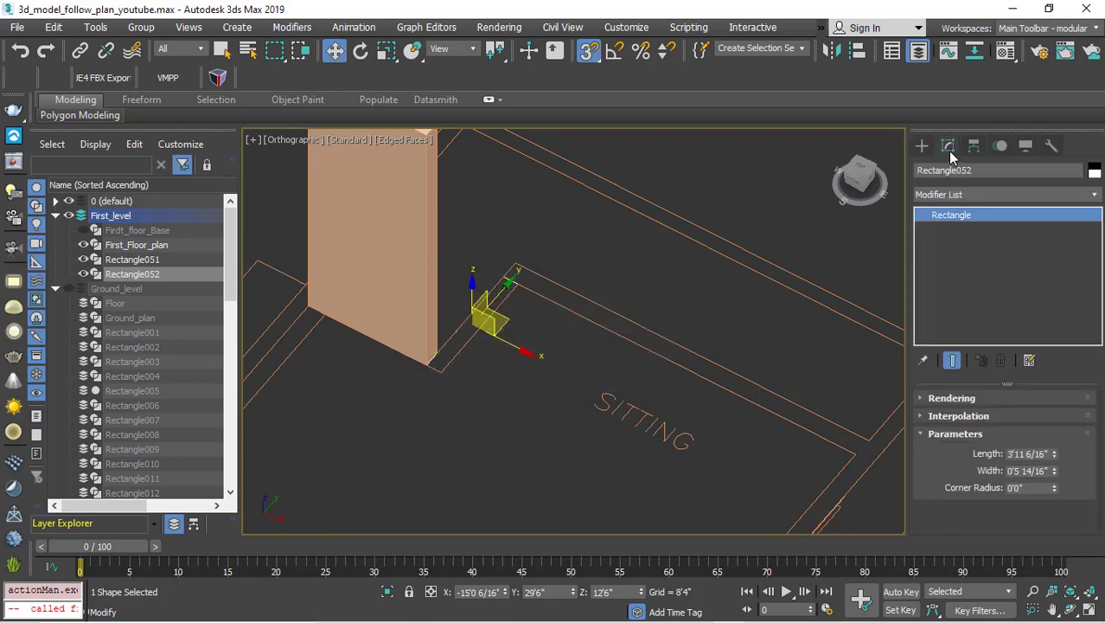
click(217, 78)
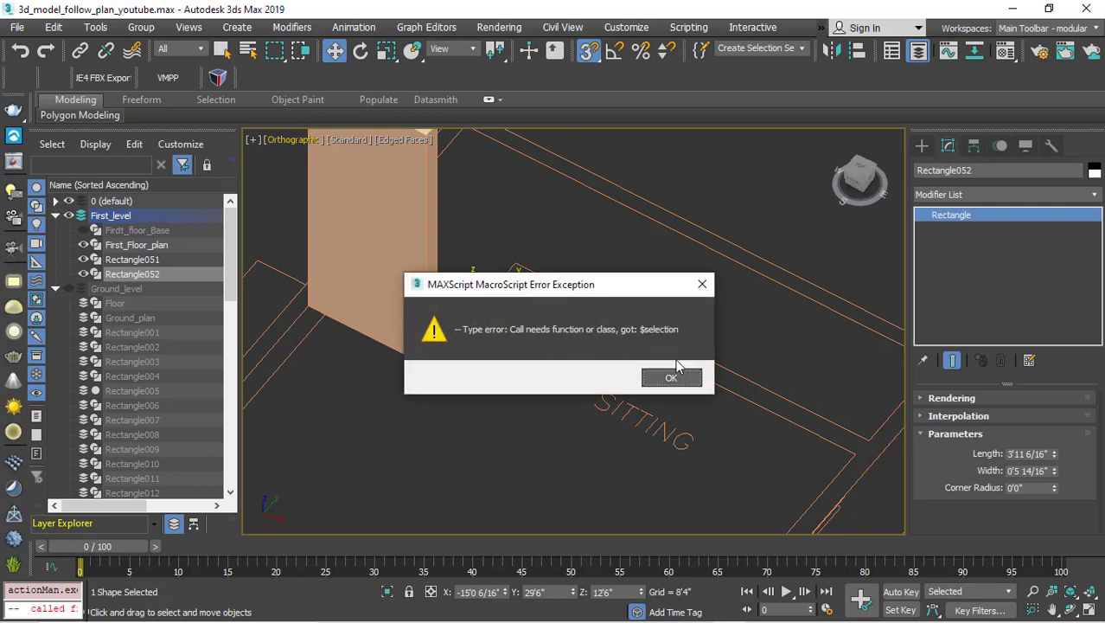
click(674, 378)
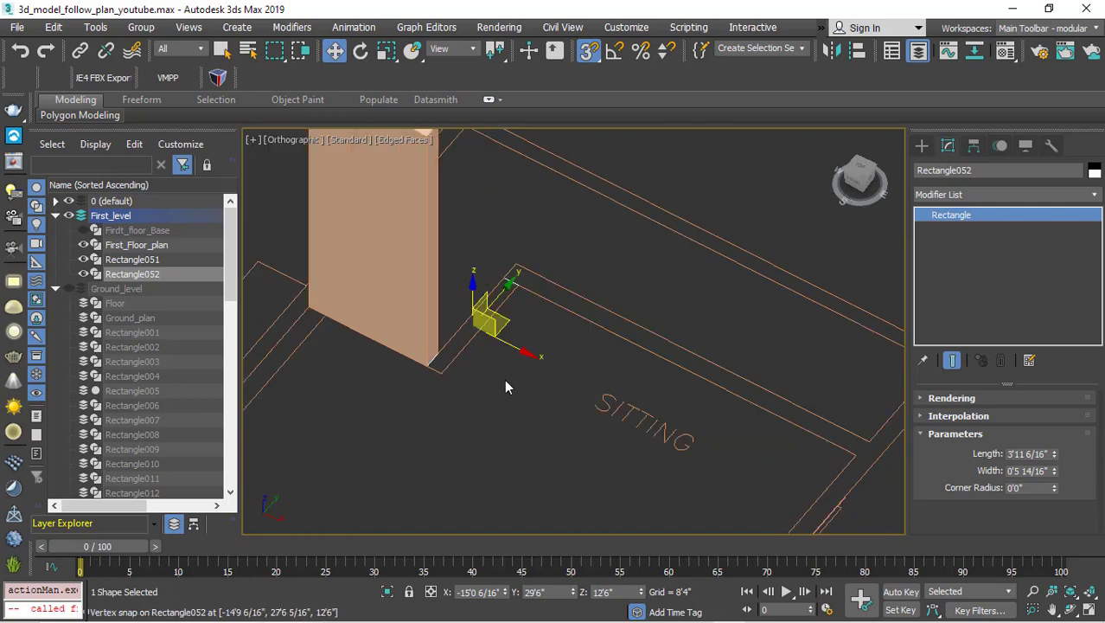
scroll(506, 388, down, 2)
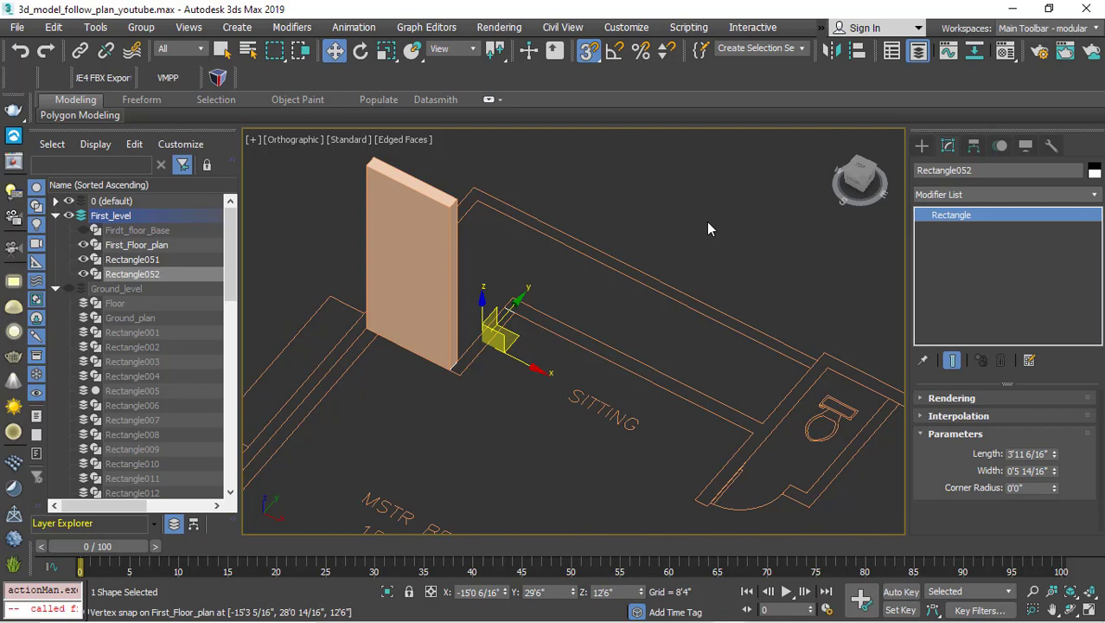
Step: Open the MAXScript Listener from the Scripting menu
click(624, 29)
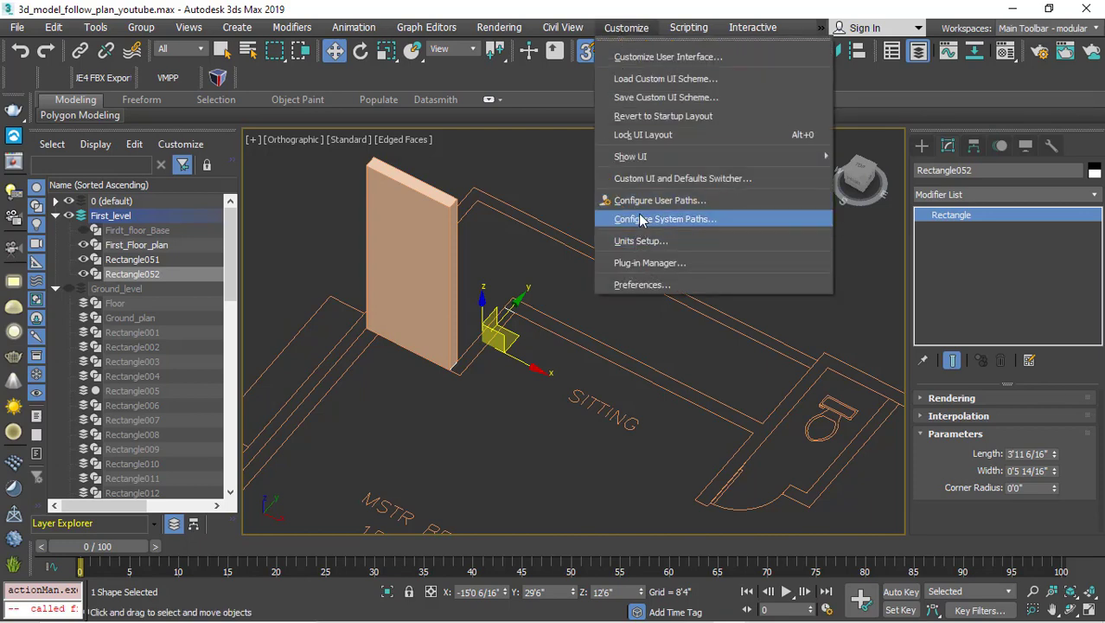
click(626, 27)
click(685, 30)
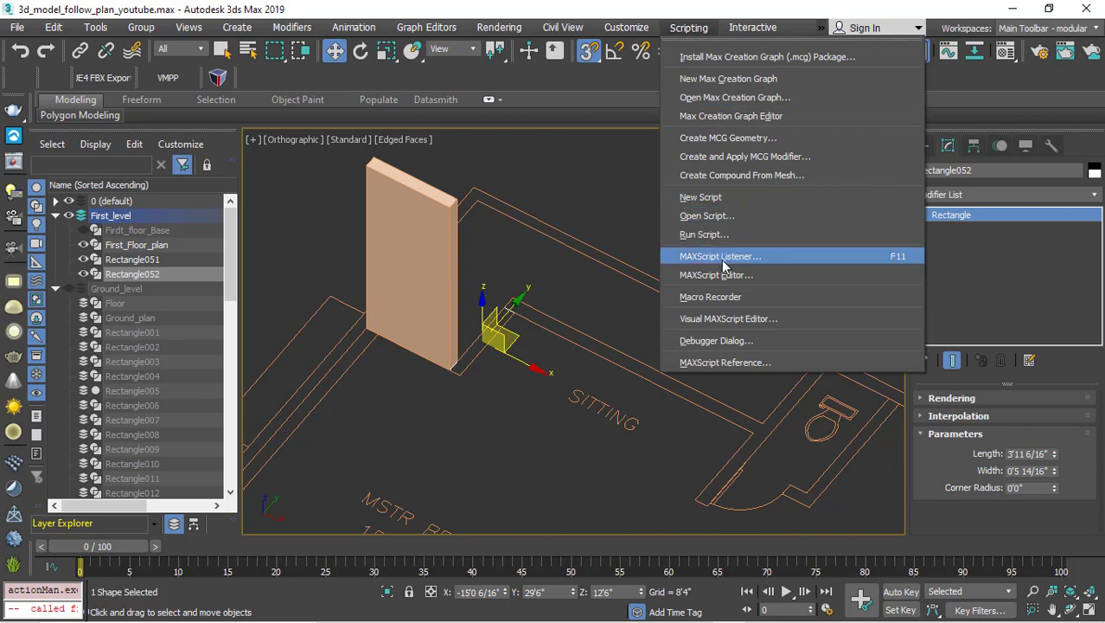
key(Escape)
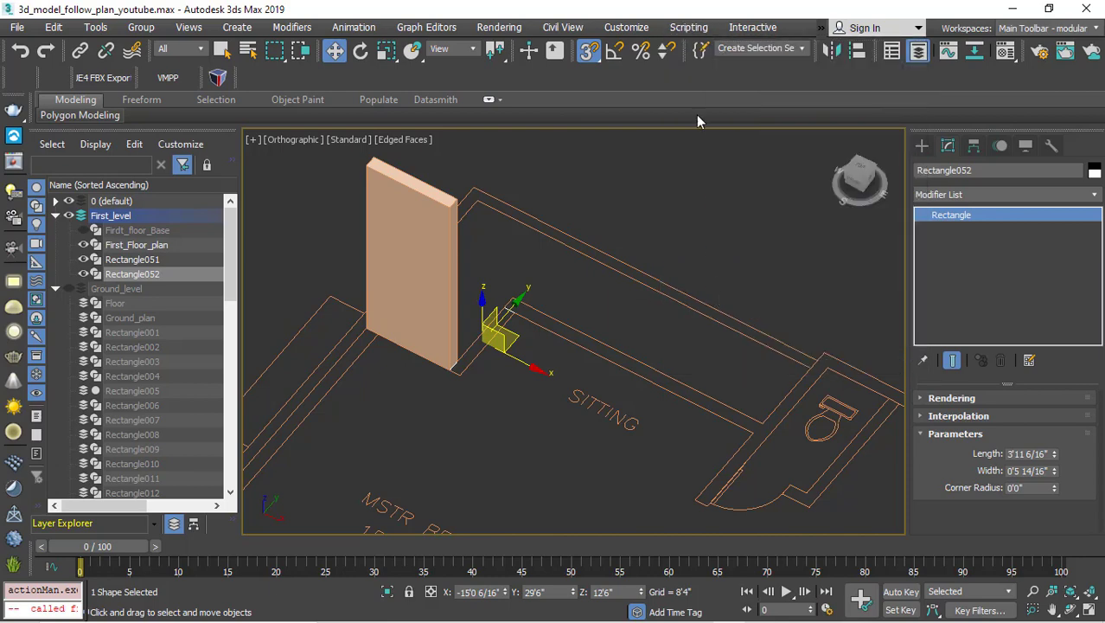
click(678, 30)
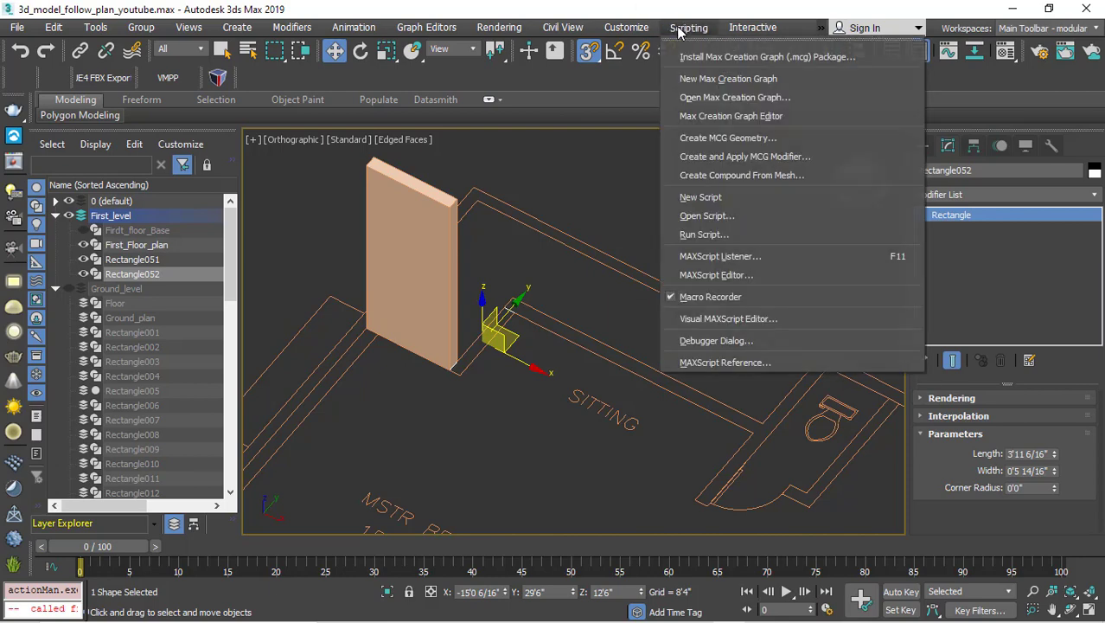
click(711, 256)
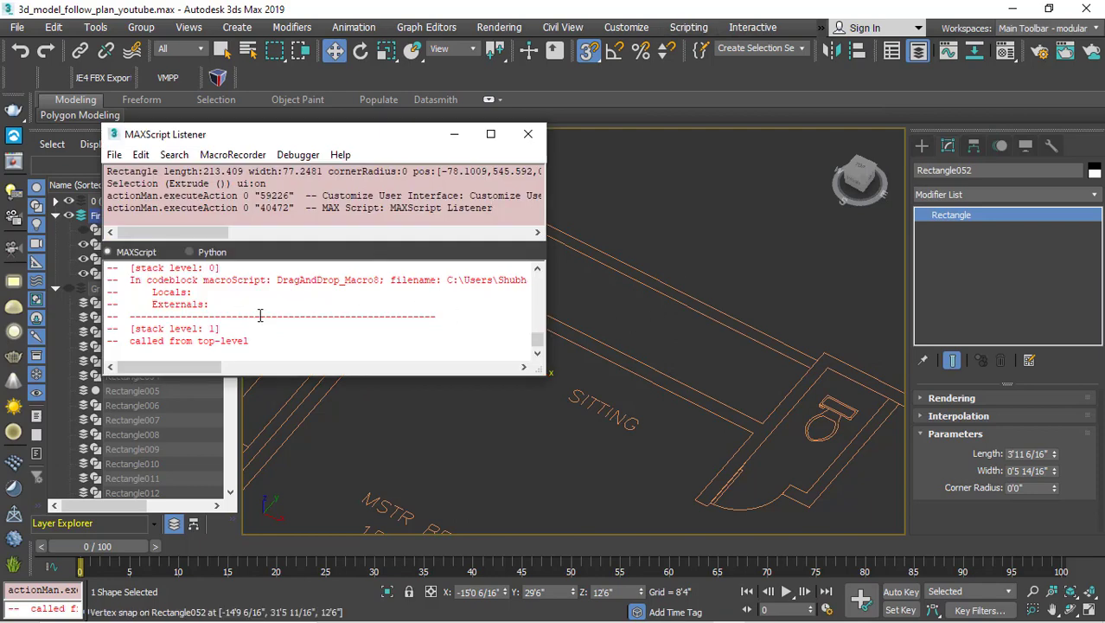
Step: Clear both Listener panes of the error text with Edit > Clear All and move the window aside
click(153, 157)
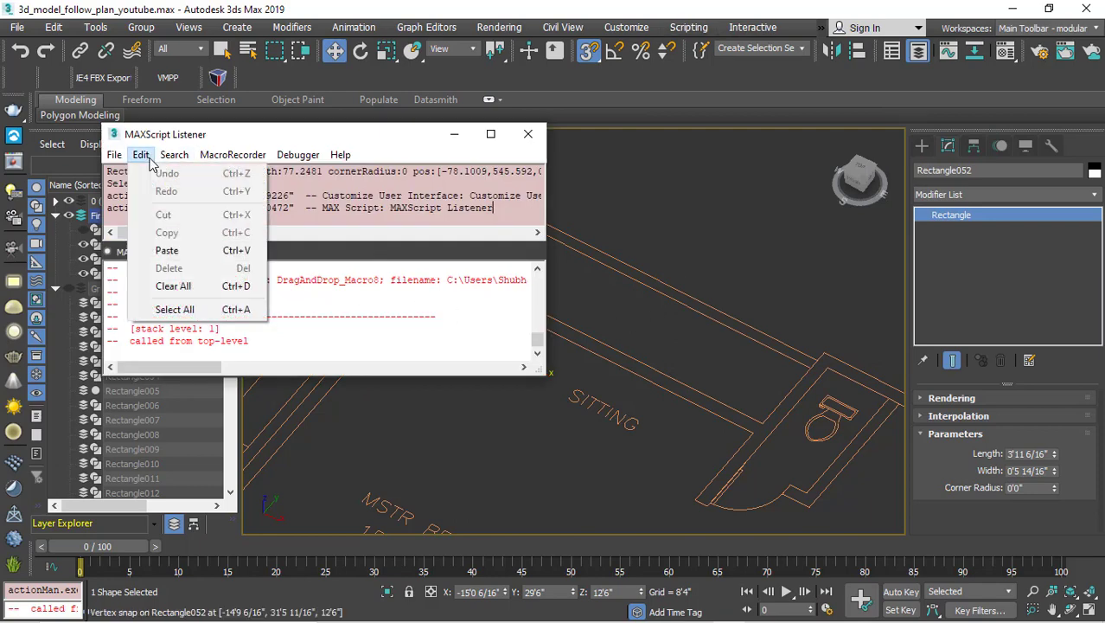
click(173, 286)
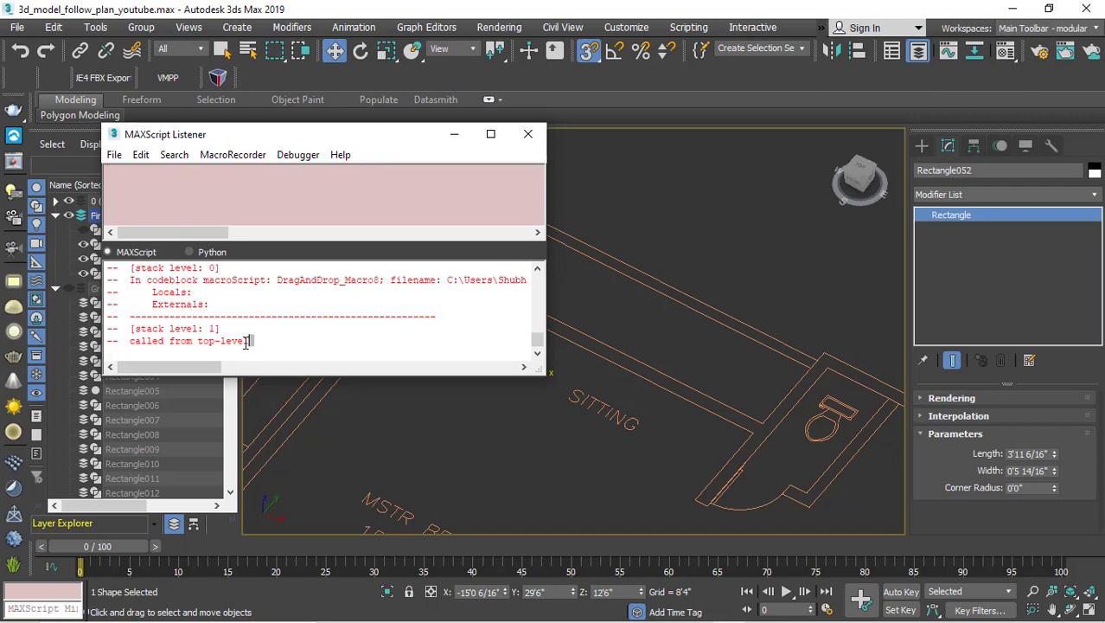
drag(247, 342, 109, 267)
key(Delete)
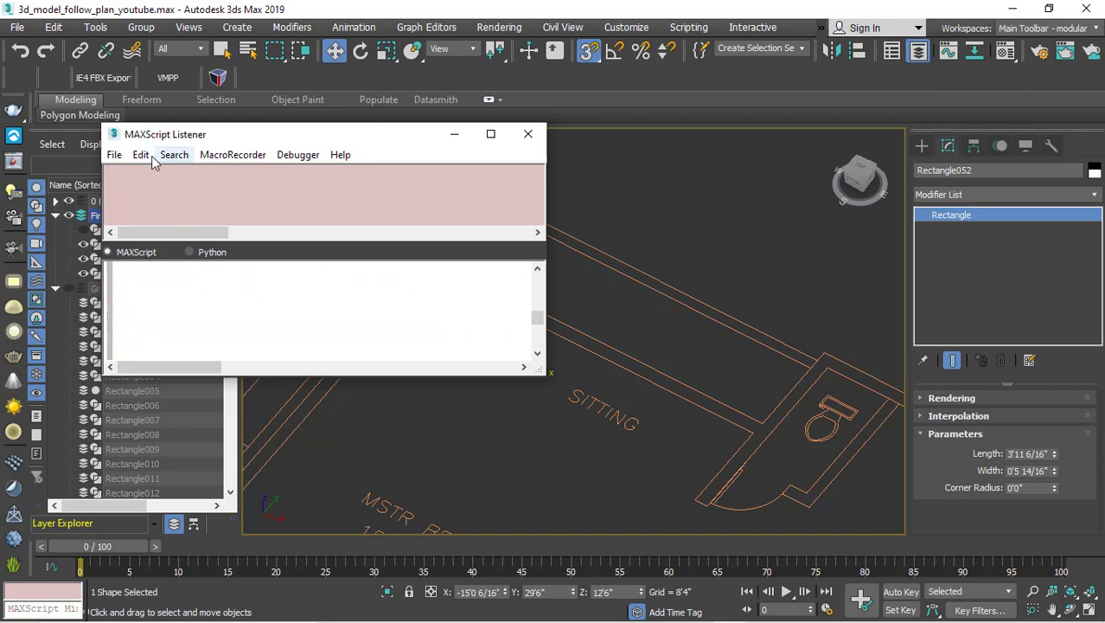
click(153, 162)
click(139, 285)
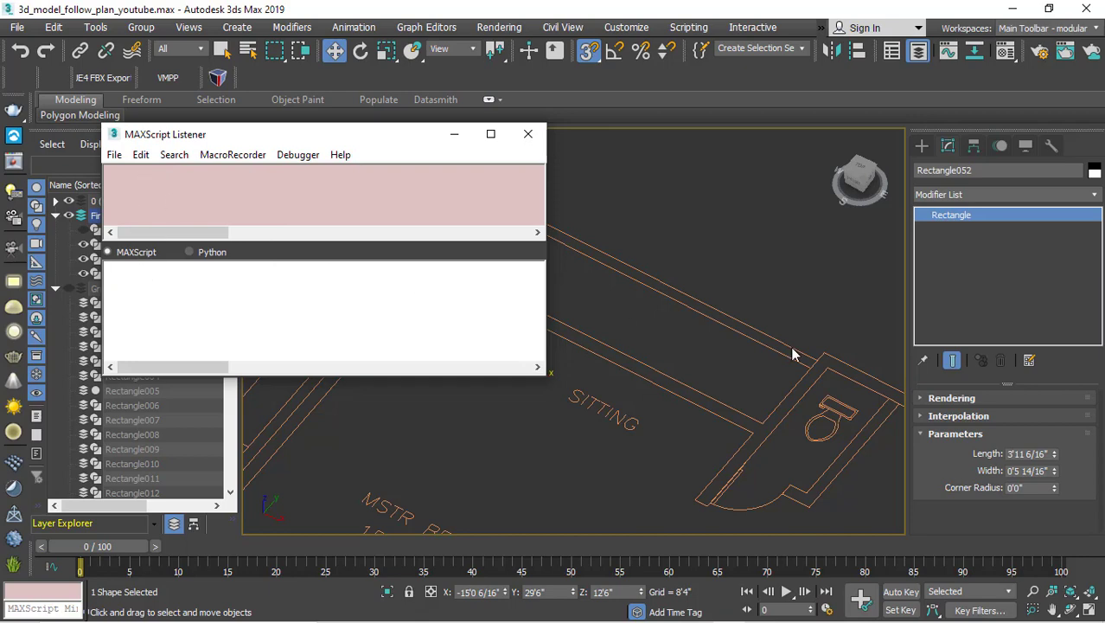
click(105, 294)
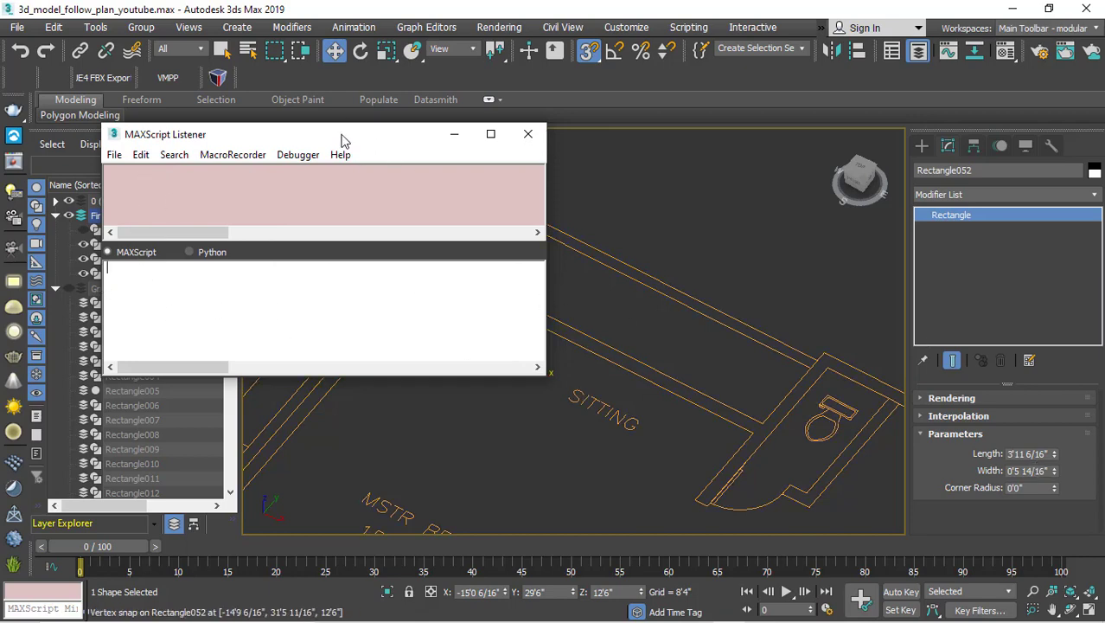
drag(351, 147, 300, 284)
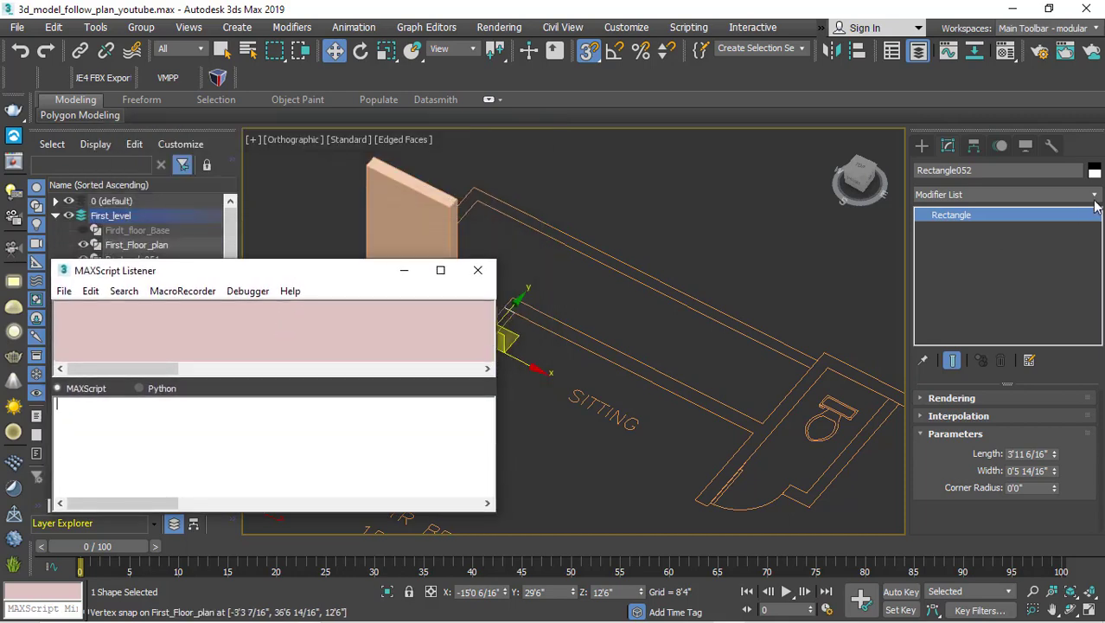
Step: Apply an Extrude modifier to Rectangle052, raising it into a 10'0" wall
click(1095, 197)
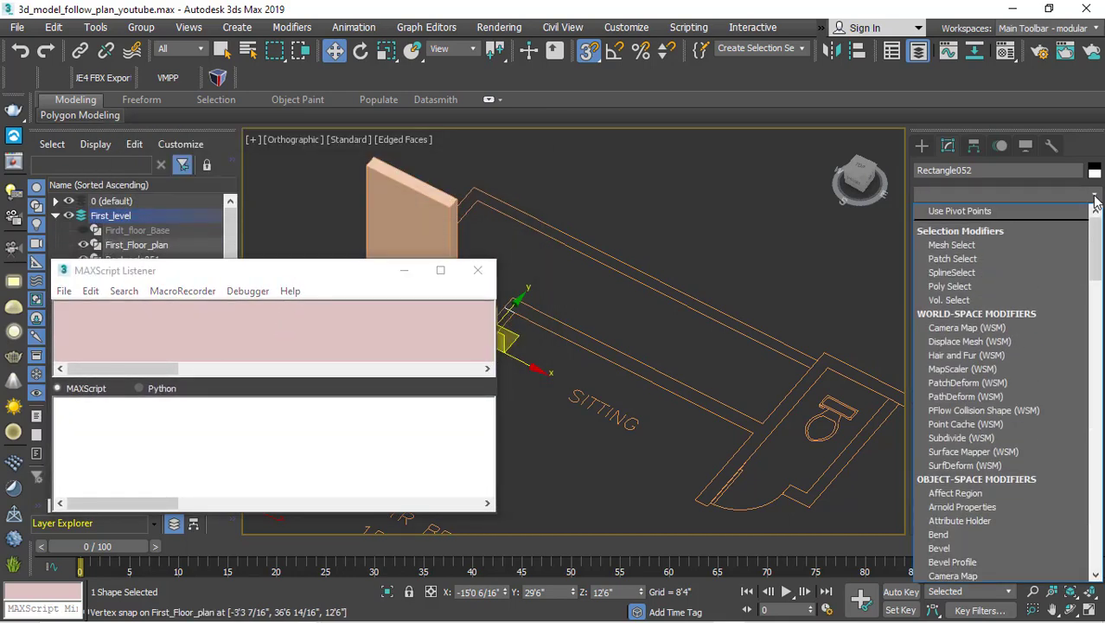
text(ex)
click(959, 209)
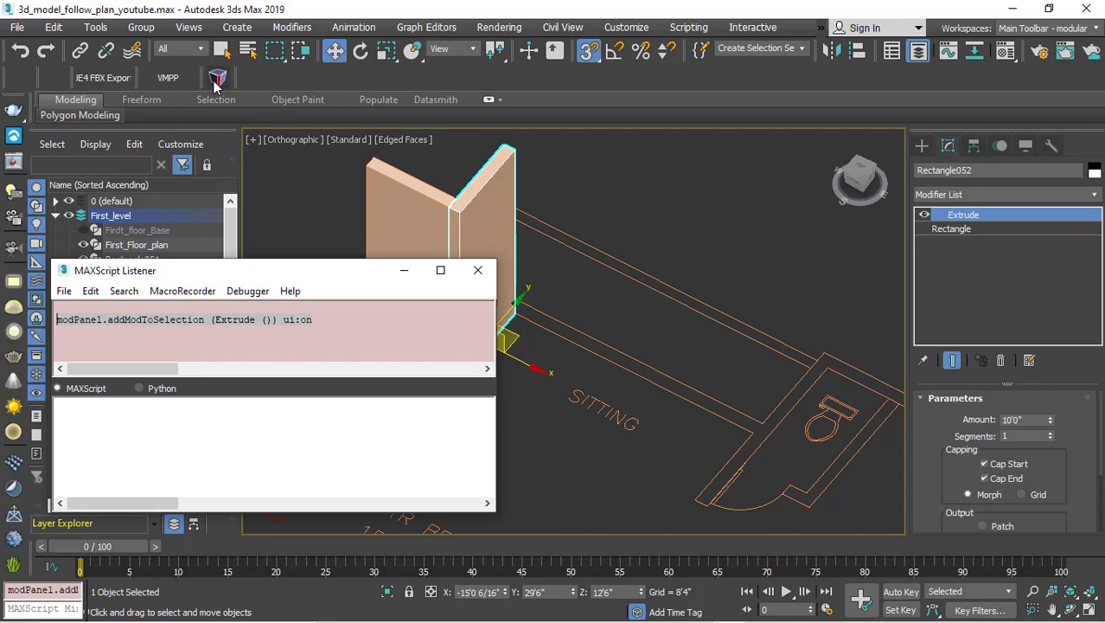
Step: Delete the broken macro button and drag the logged addModToSelection Extrude line onto the toolbar as a new button
alt+drag(210, 81, 303, 198)
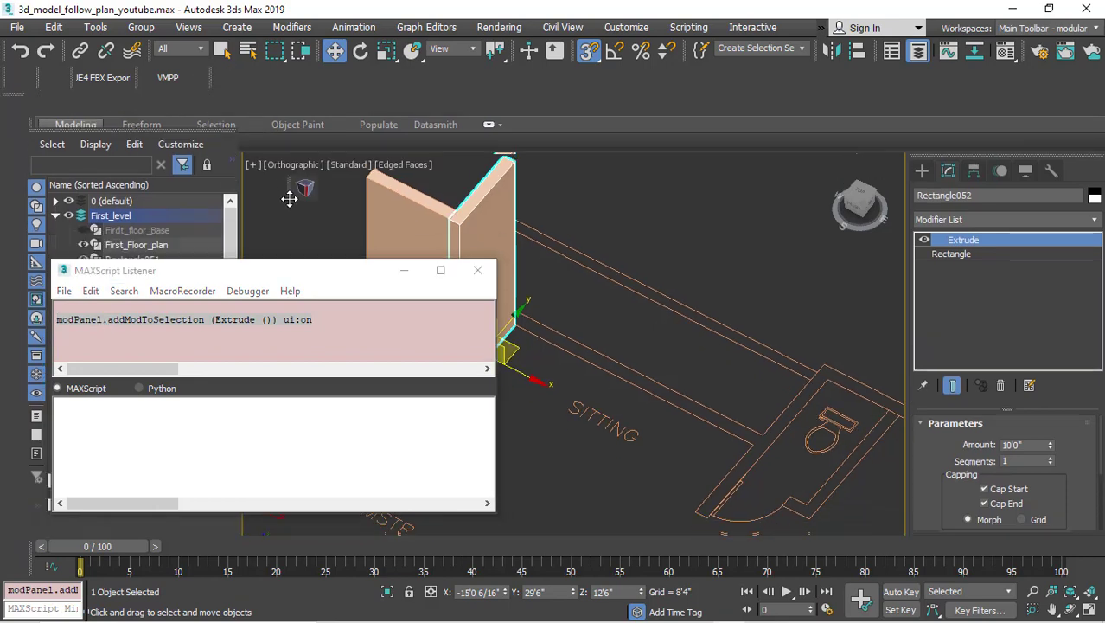
right_click(305, 197)
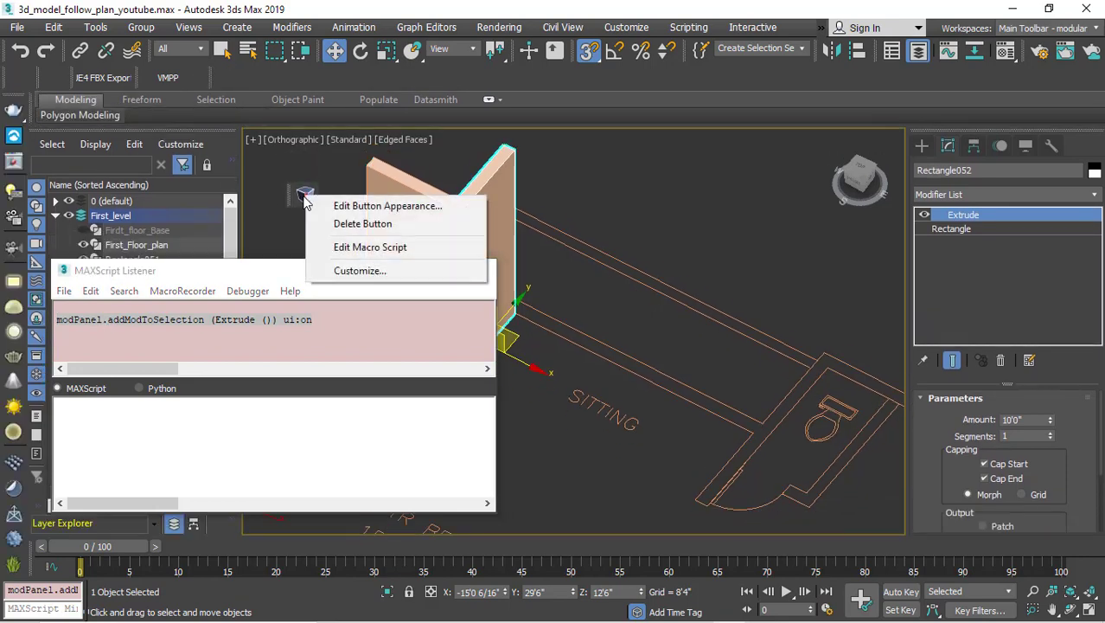
click(345, 224)
click(531, 379)
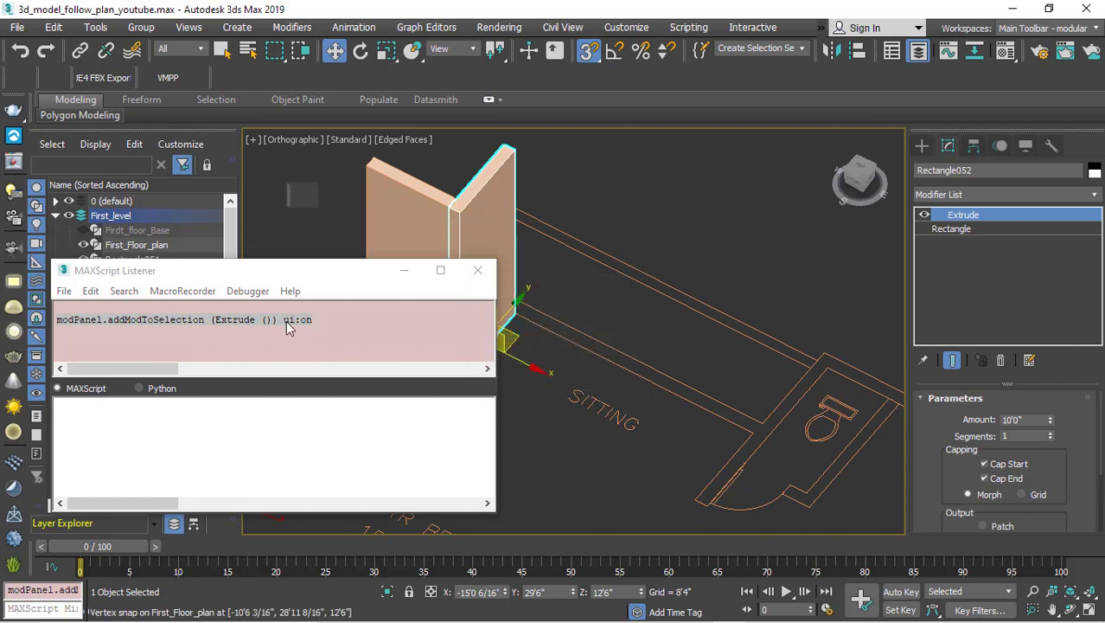
drag(264, 319, 306, 207)
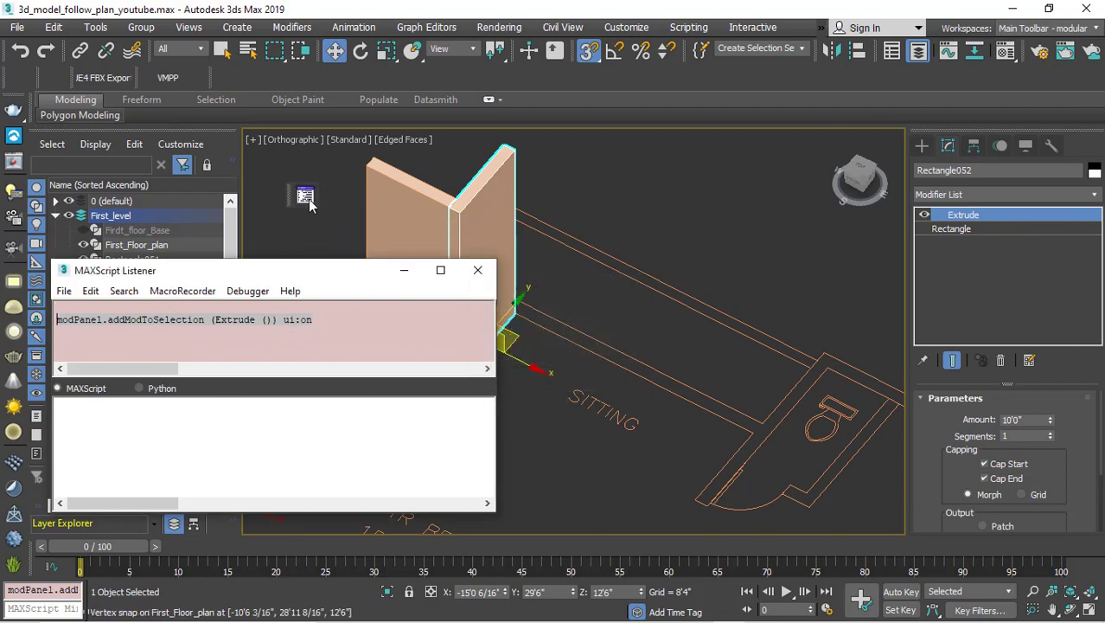
Step: Give the new extrude button the PolyTools cube icon and close the MAXScript Listener
right_click(308, 199)
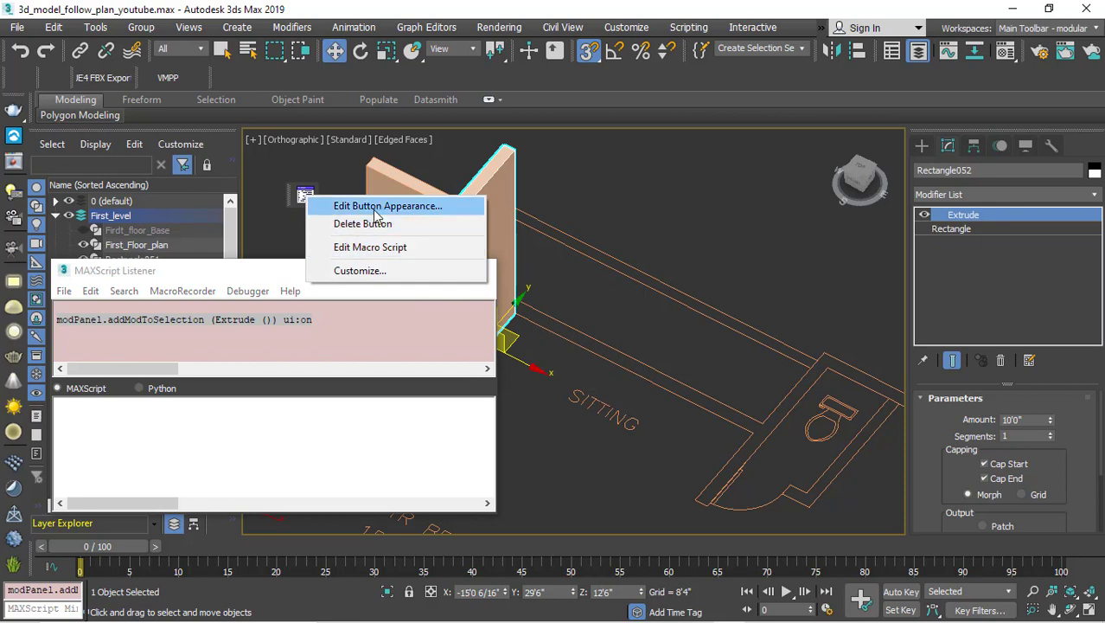
click(378, 212)
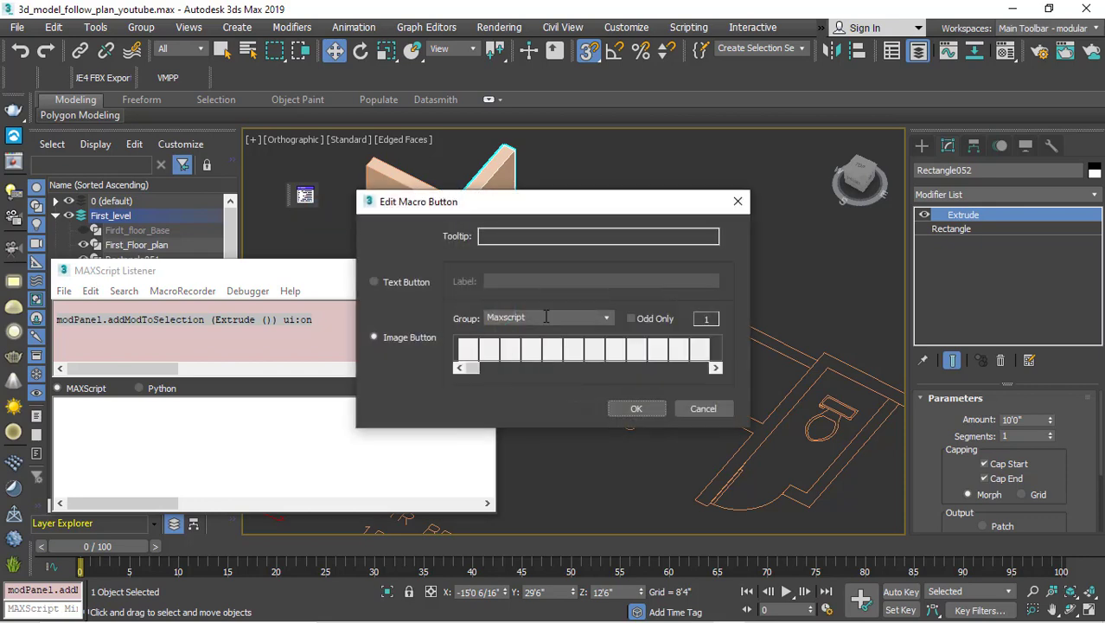
click(603, 318)
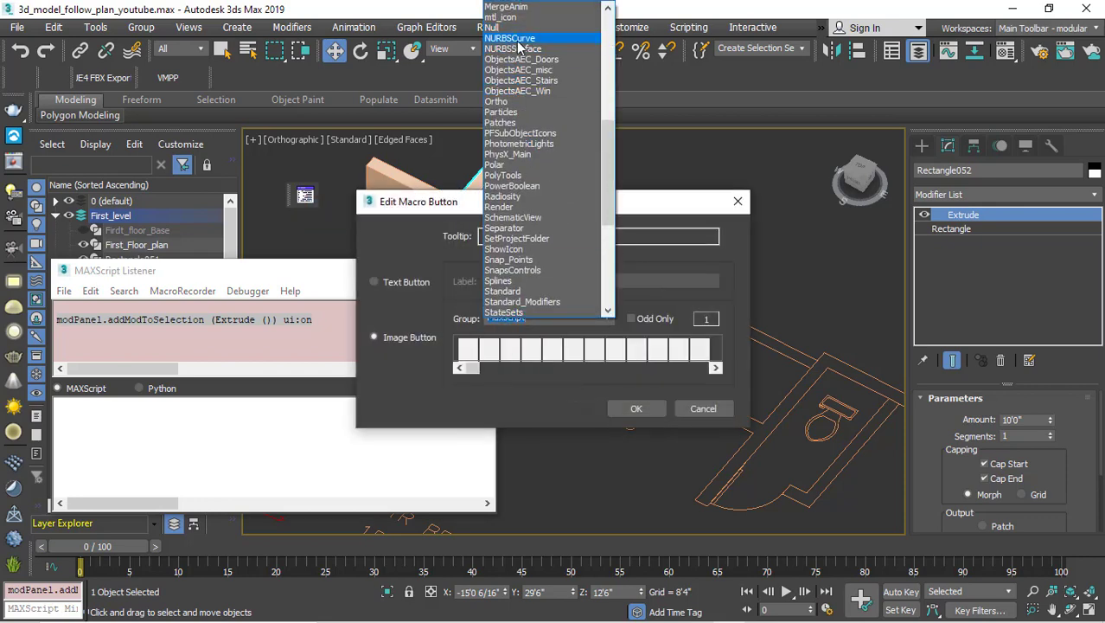
click(522, 178)
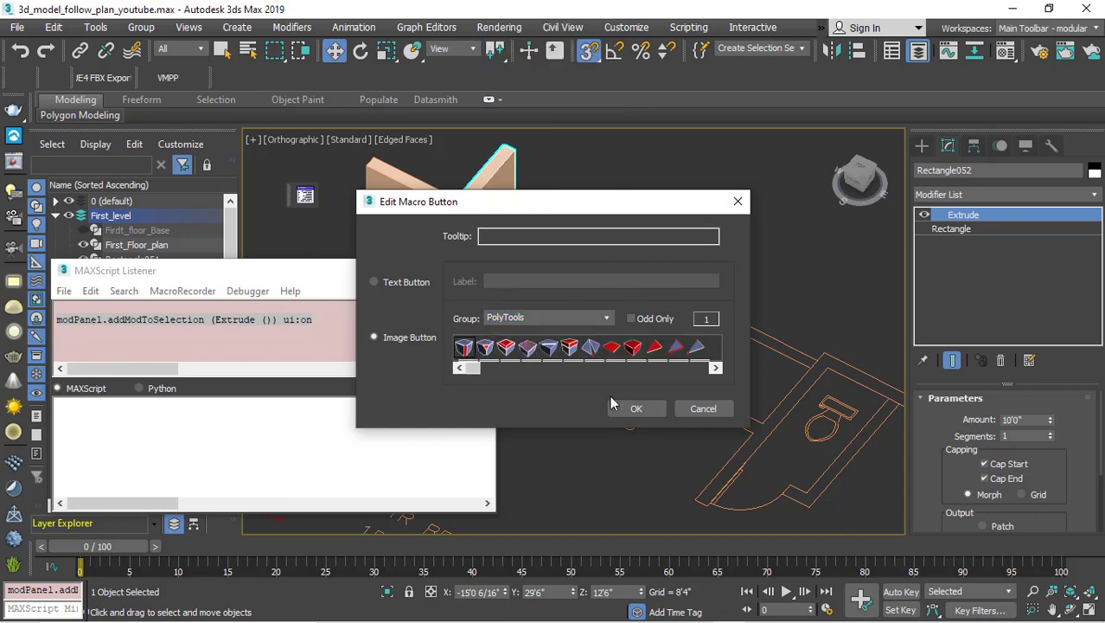
click(632, 407)
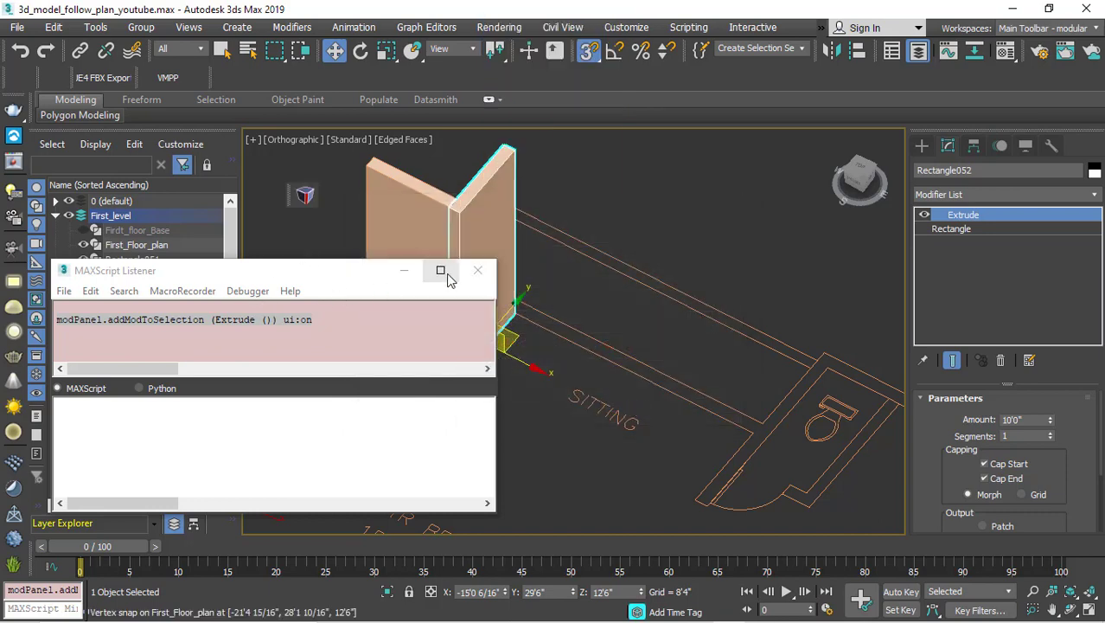
click(478, 270)
click(623, 28)
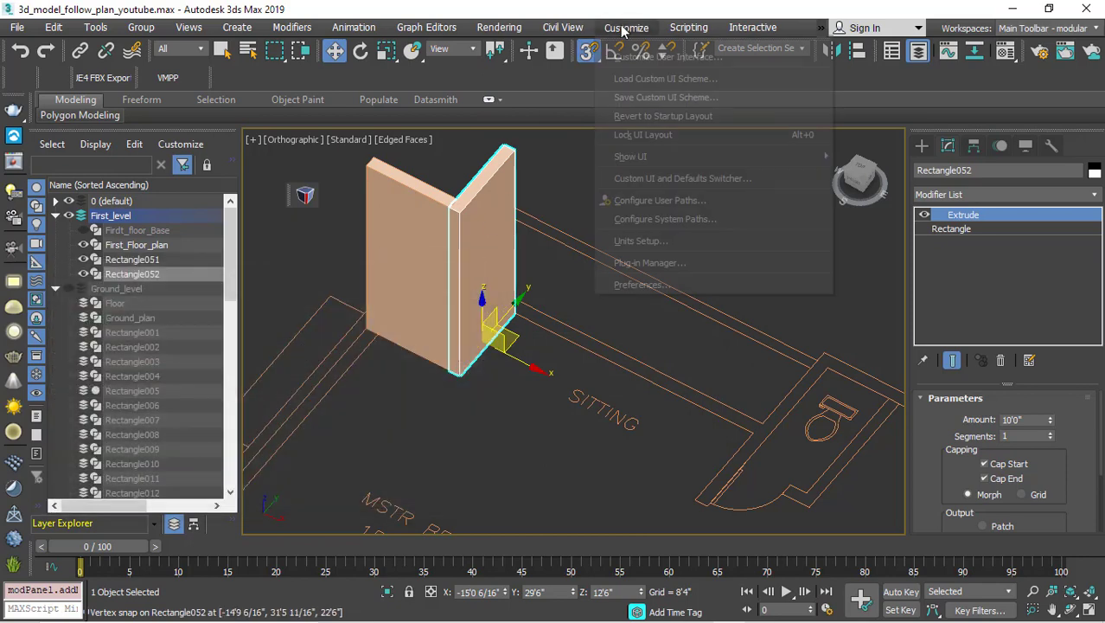
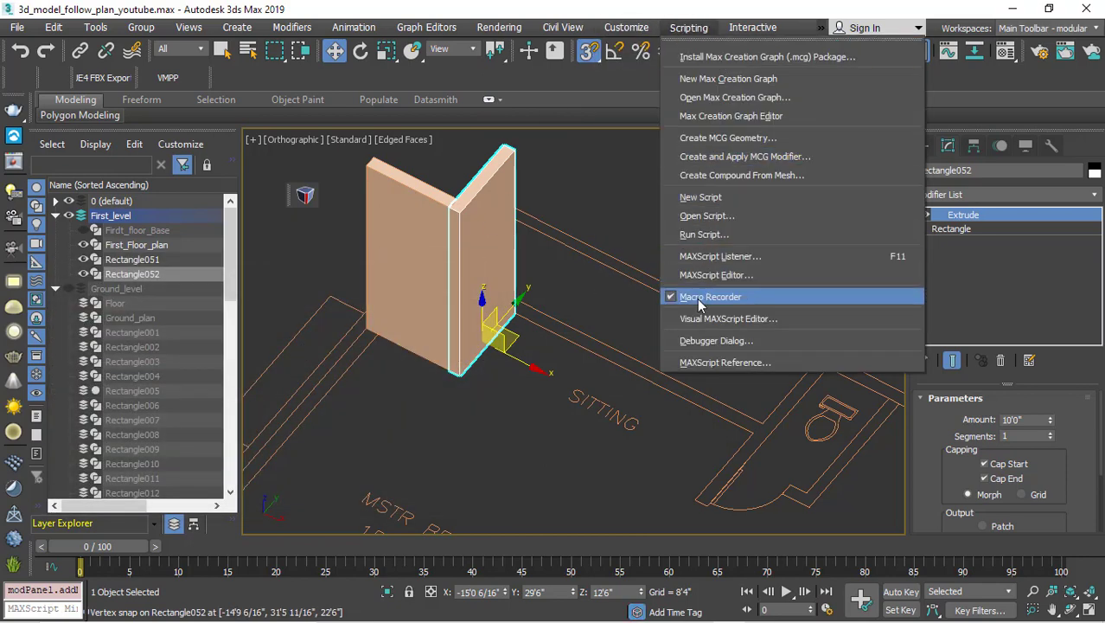
Step: Add the recorded macro action as a toolbar shortcut and deselect the finished wall
click(700, 299)
mouse_move(291, 205)
mouse_down()
mouse_move(225, 83)
mouse_move(206, 87)
mouse_up()
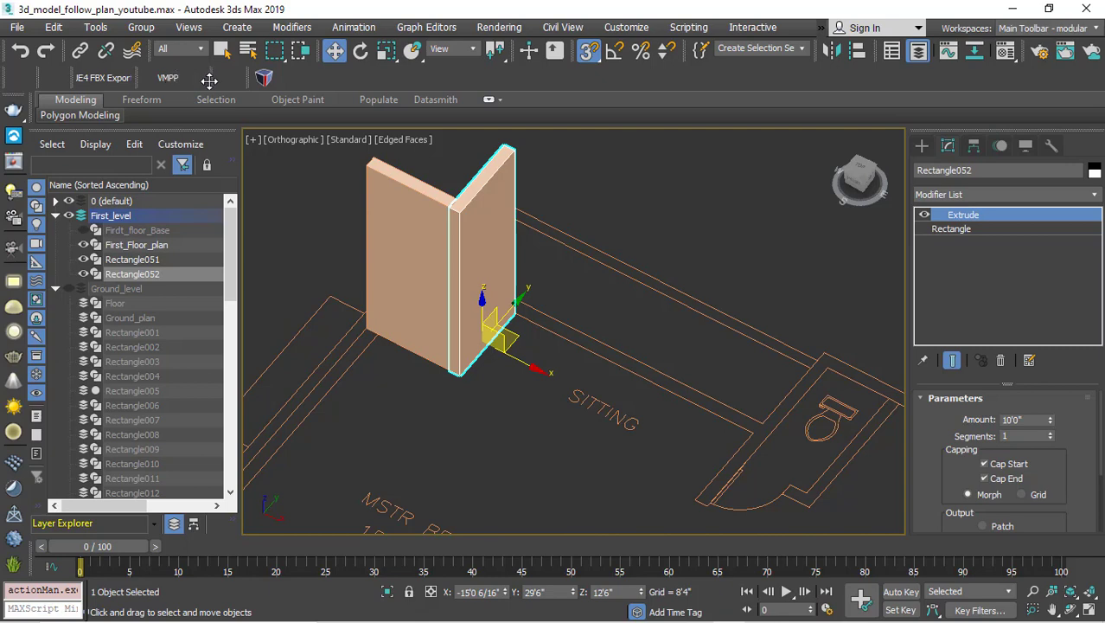
click(613, 185)
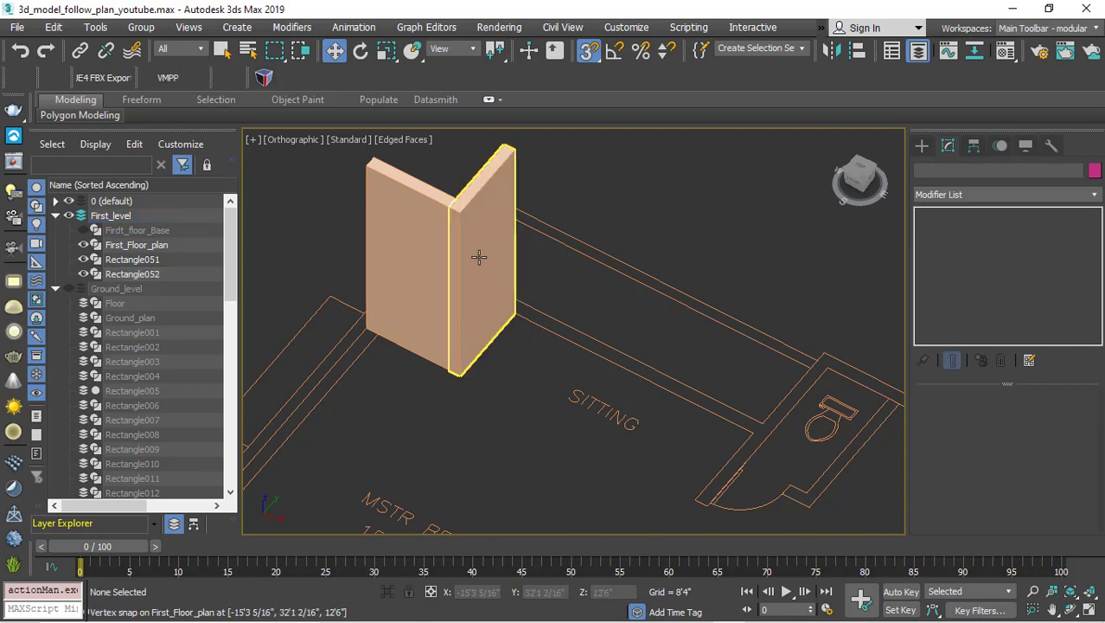
scroll(481, 254, down, 4)
Step: Trace the sitting-area wall as a snapped rectangle, Rectangle053, over the plan
click(922, 145)
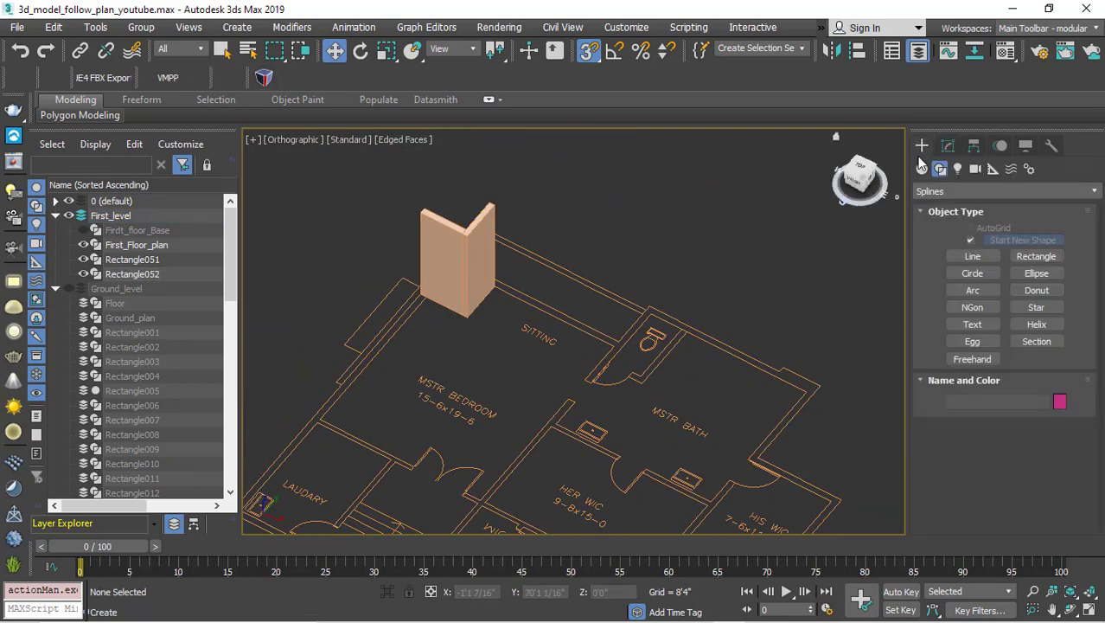
click(1036, 256)
scroll(536, 299, up, 2)
scroll(537, 299, down, 2)
scroll(543, 295, up, 2)
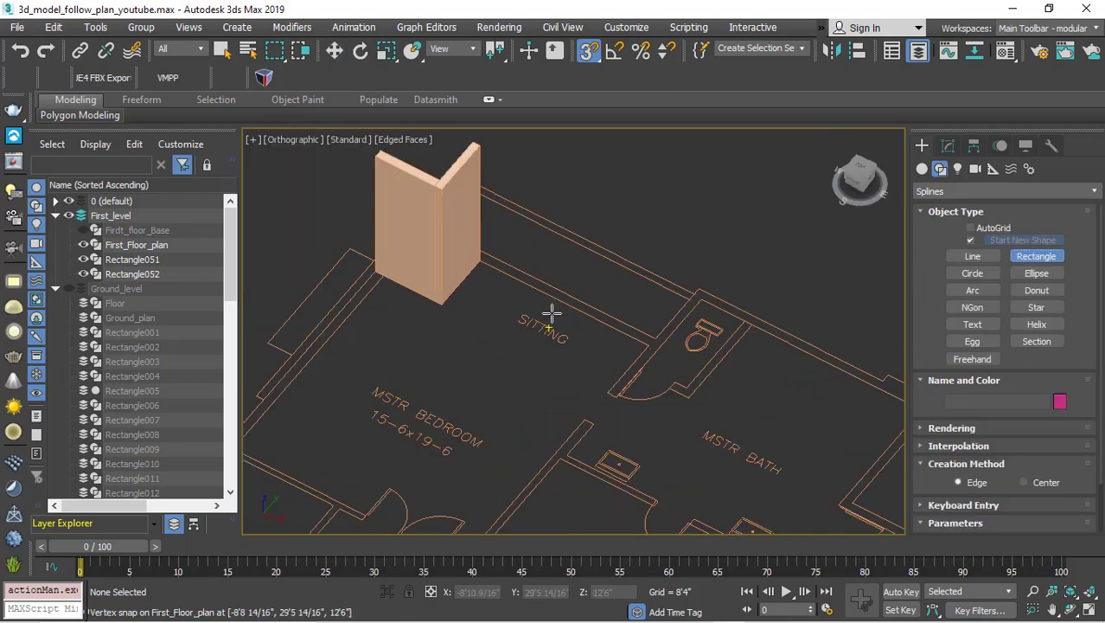
alt+middle_drag(555, 308, 530, 346)
scroll(499, 372, up, 2)
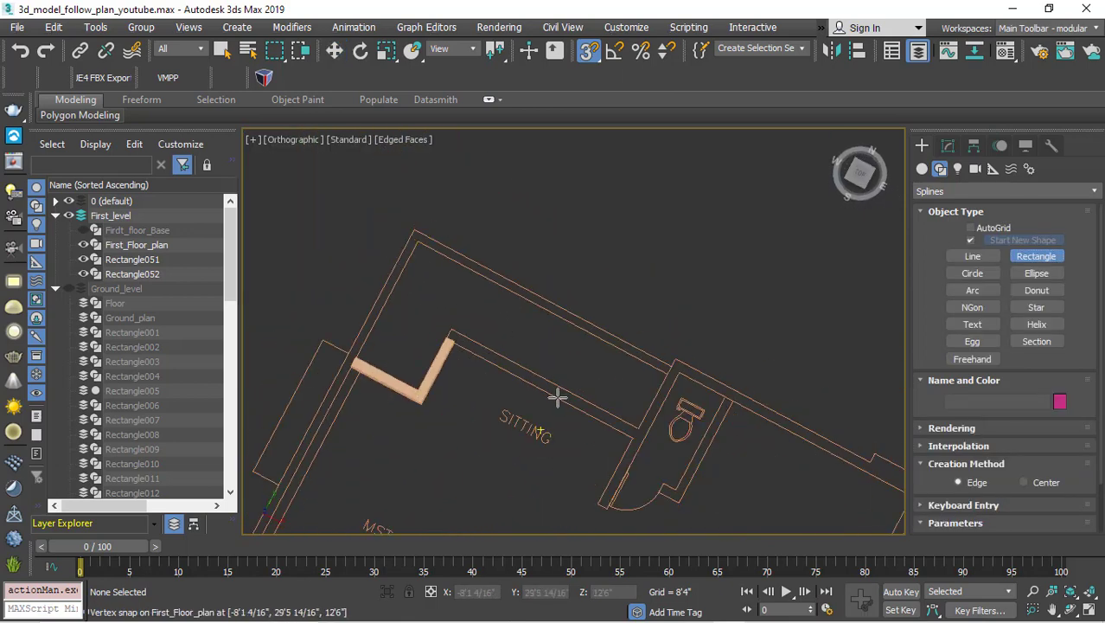
scroll(557, 395, up, 2)
drag(347, 262, 684, 456)
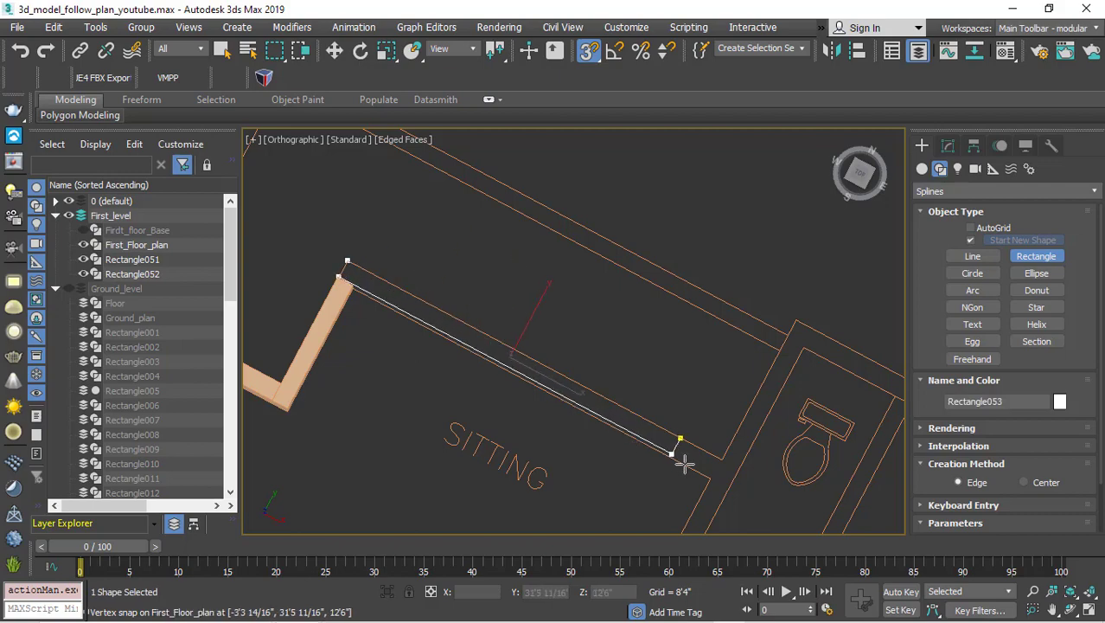
Step: Extrude Rectangle053 to a 10'0" wall height beside the L-shaped walls
scroll(570, 254, down, 3)
click(264, 78)
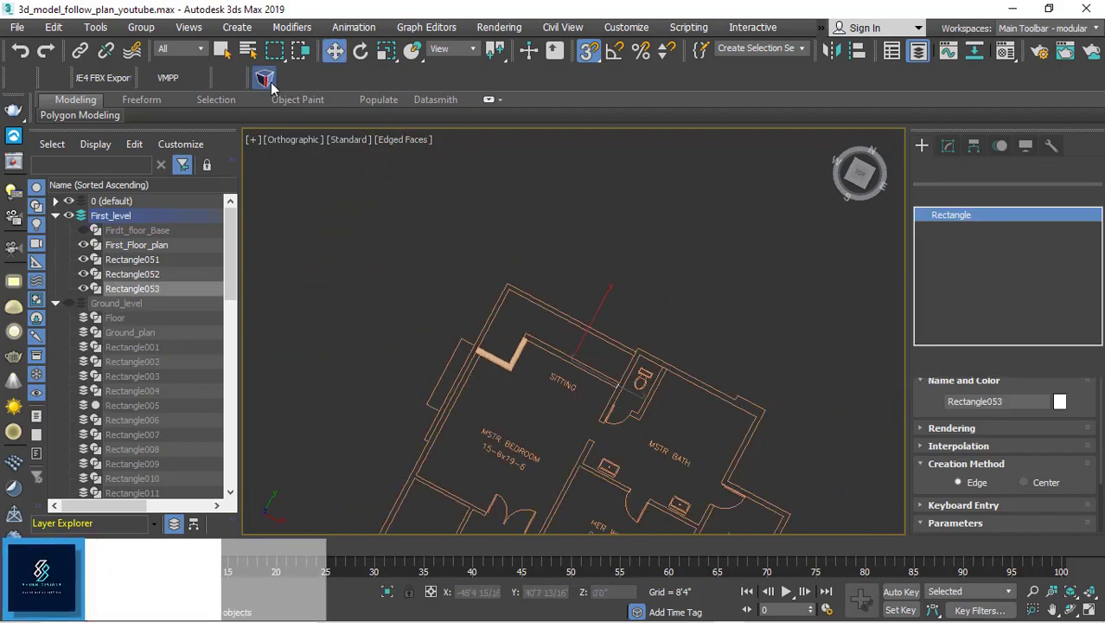
mouse_move(615, 265)
alt+middle_down()
mouse_move(601, 233)
mouse_move(639, 188)
mouse_move(616, 225)
alt+middle_up()
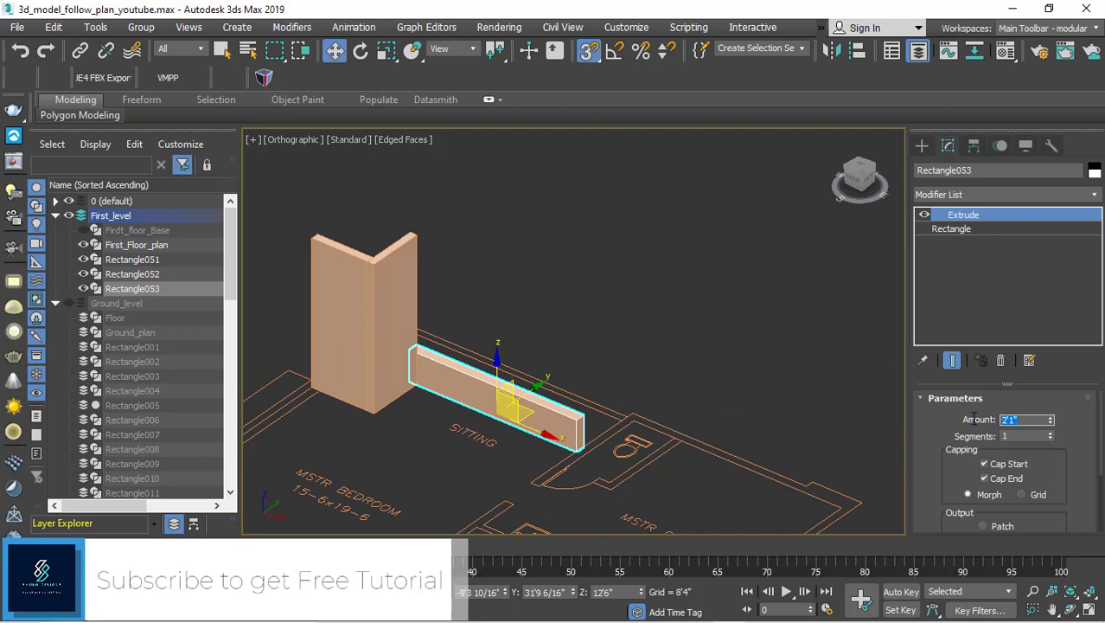
key(Return)
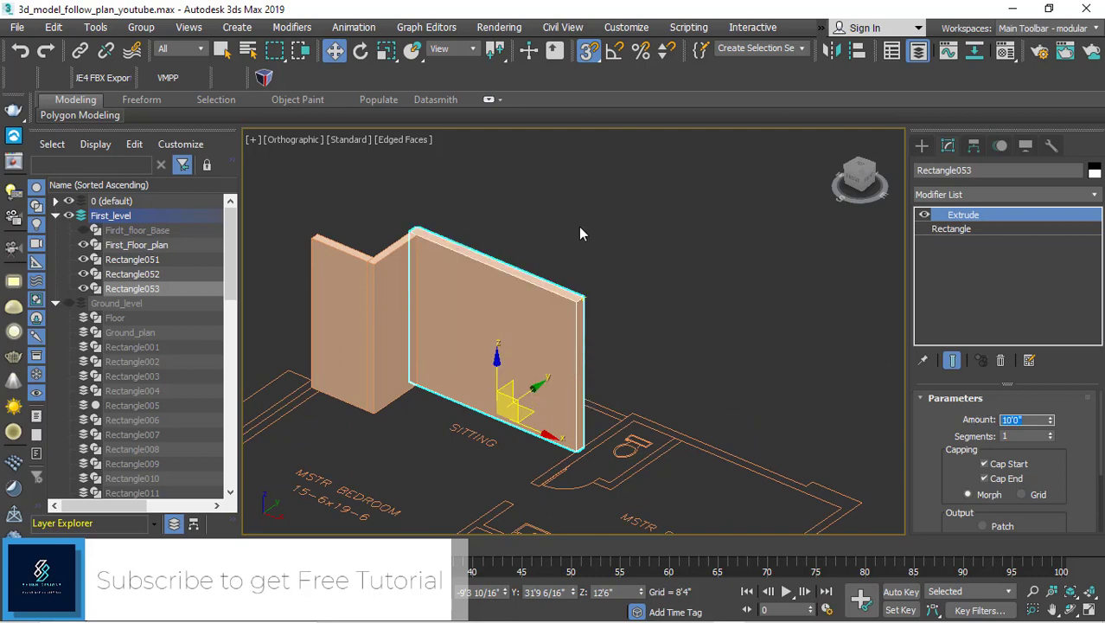
scroll(578, 227, down, 2)
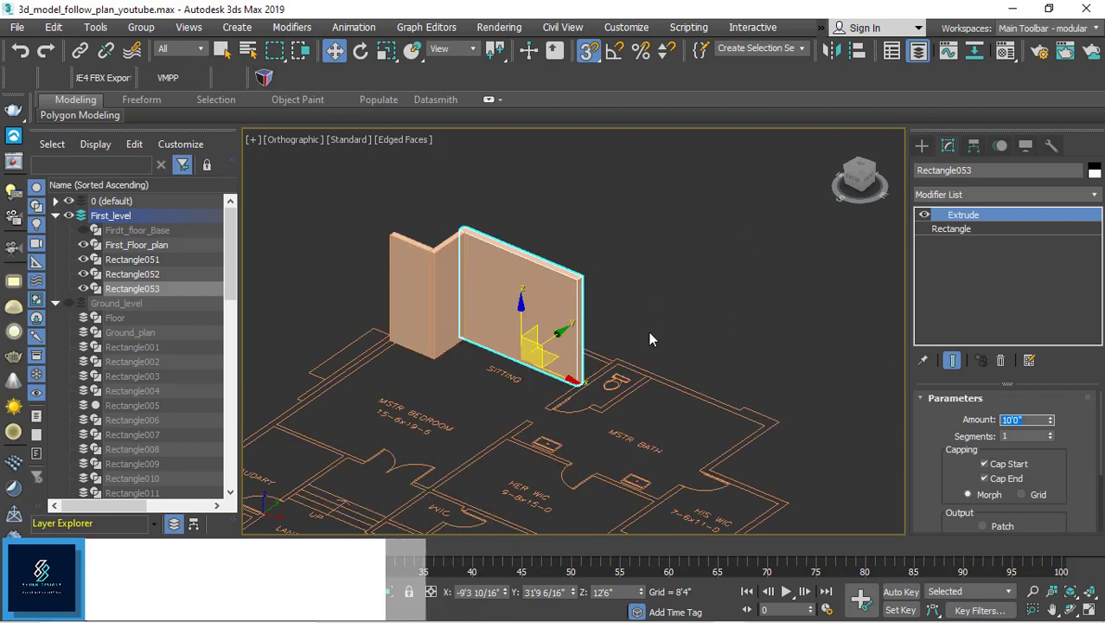
scroll(649, 332, up, 5)
alt+middle_drag(590, 248, 642, 261)
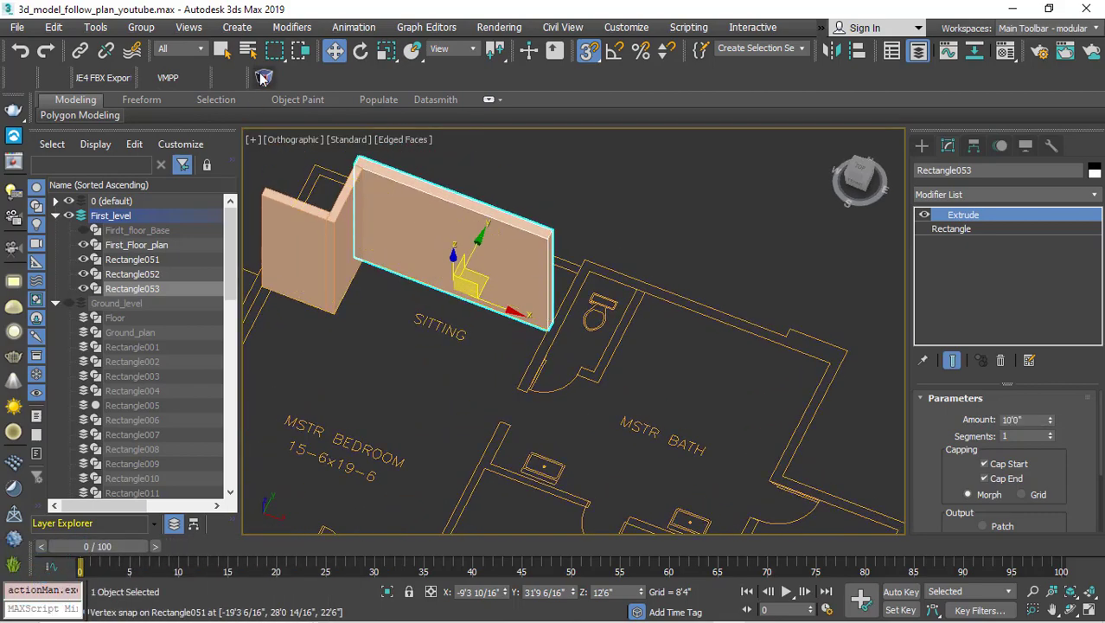
mouse_move(811, 274)
alt+middle_down()
mouse_move(788, 255)
mouse_move(747, 276)
alt+middle_up()
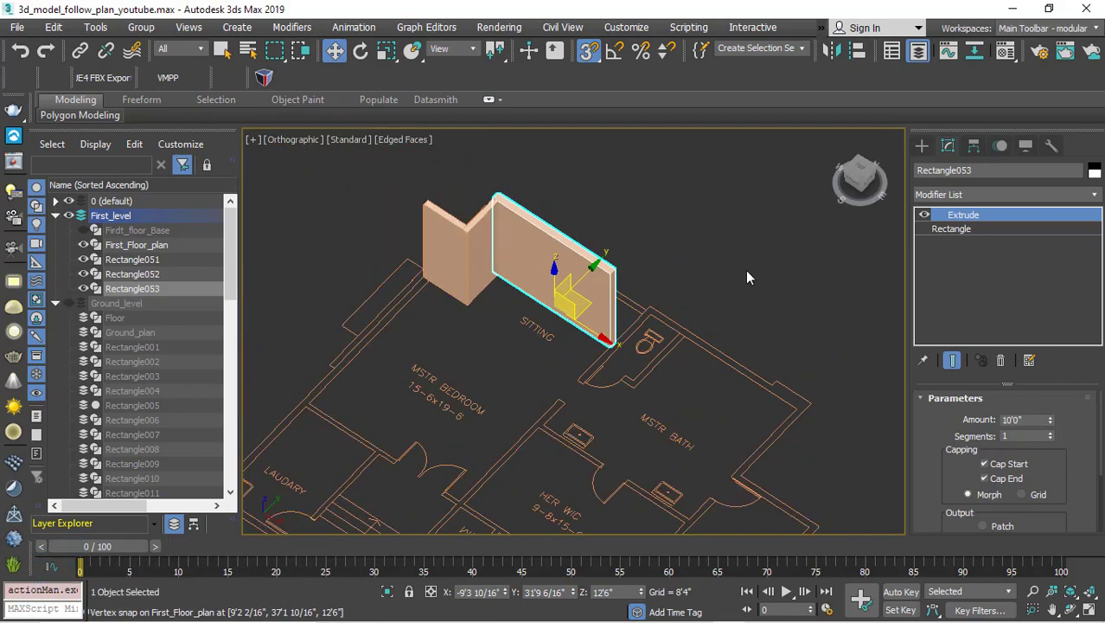
Step: Trace Rectangle054 over the wall beside the bathroom door
click(922, 146)
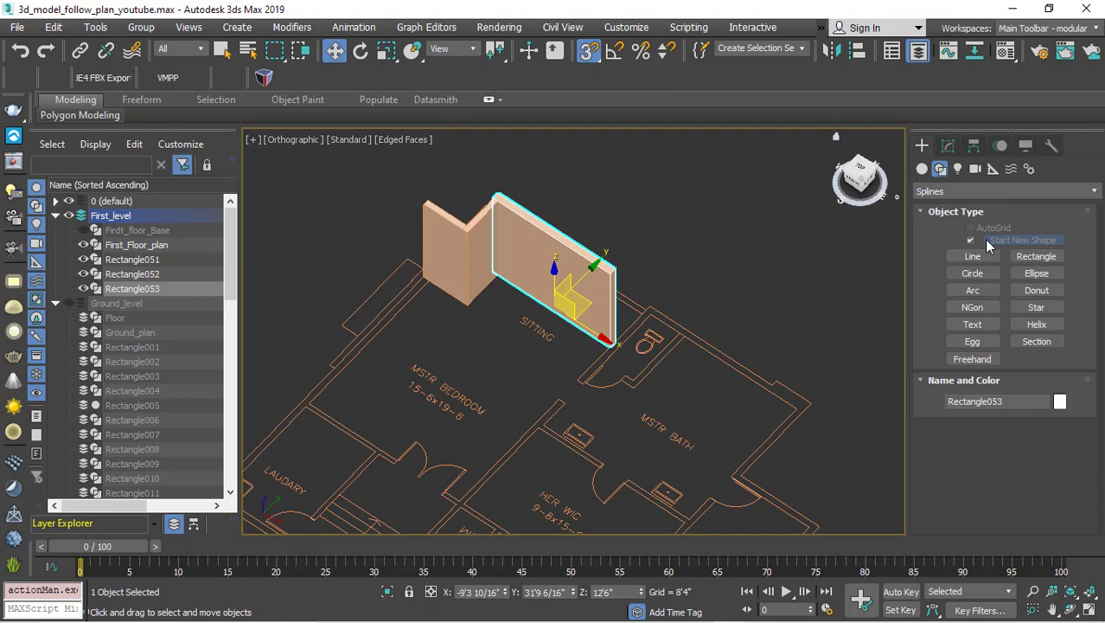
click(1035, 257)
scroll(643, 238, up, 3)
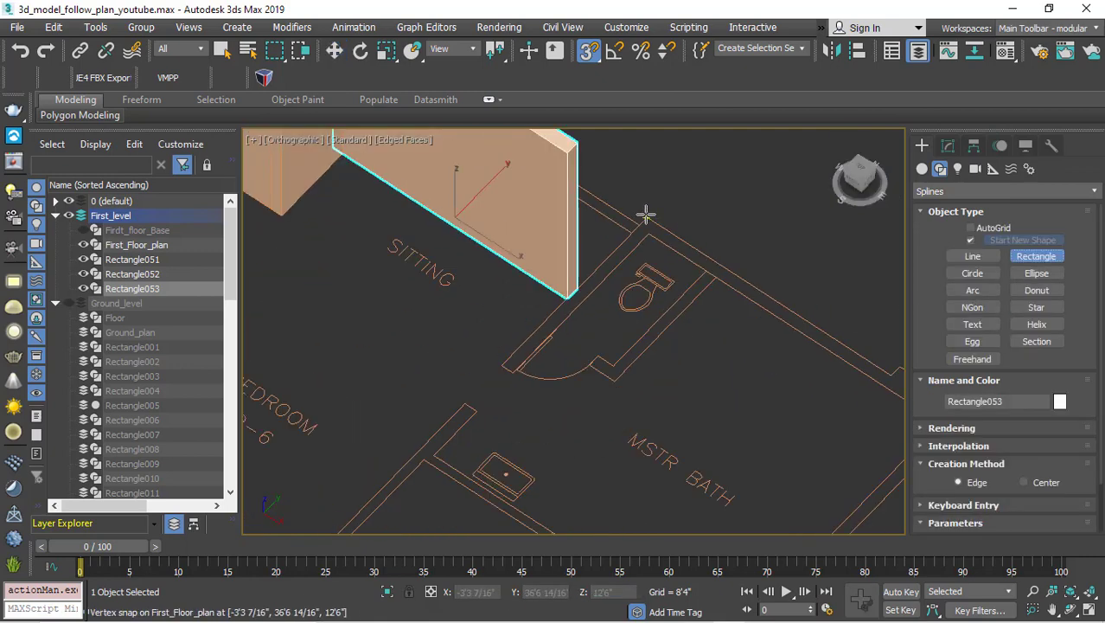
drag(646, 216, 509, 374)
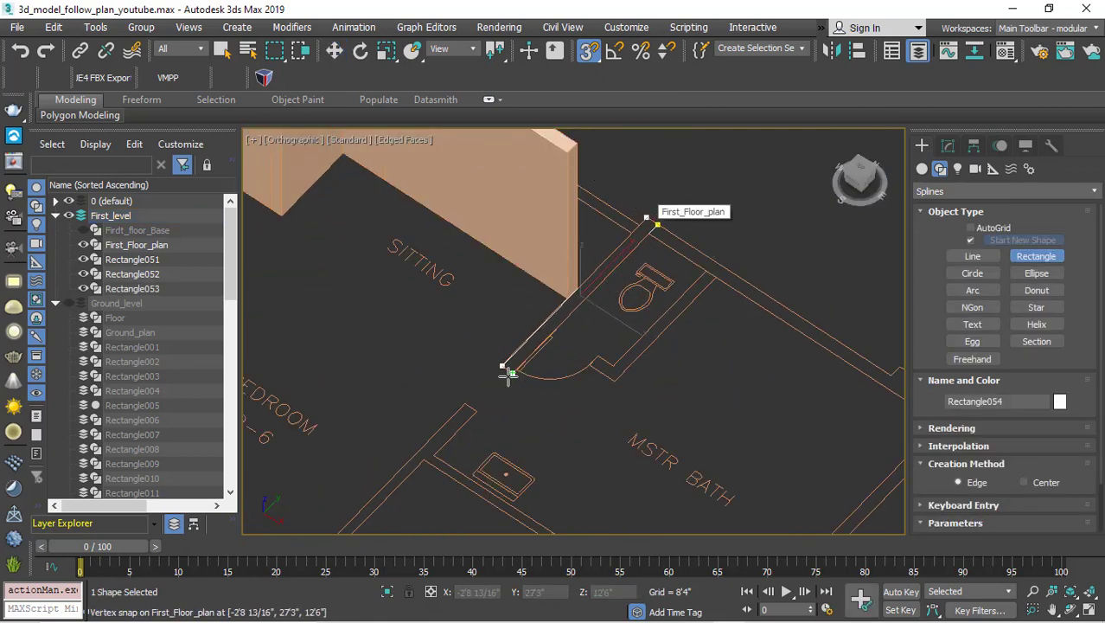
scroll(448, 327, down, 2)
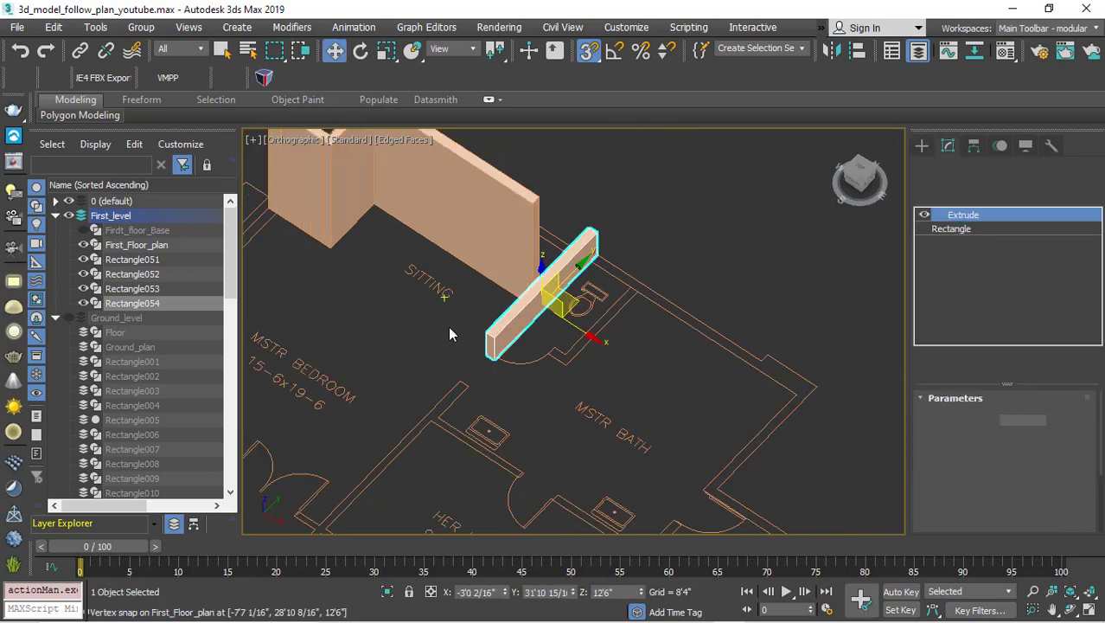
scroll(448, 326, down, 2)
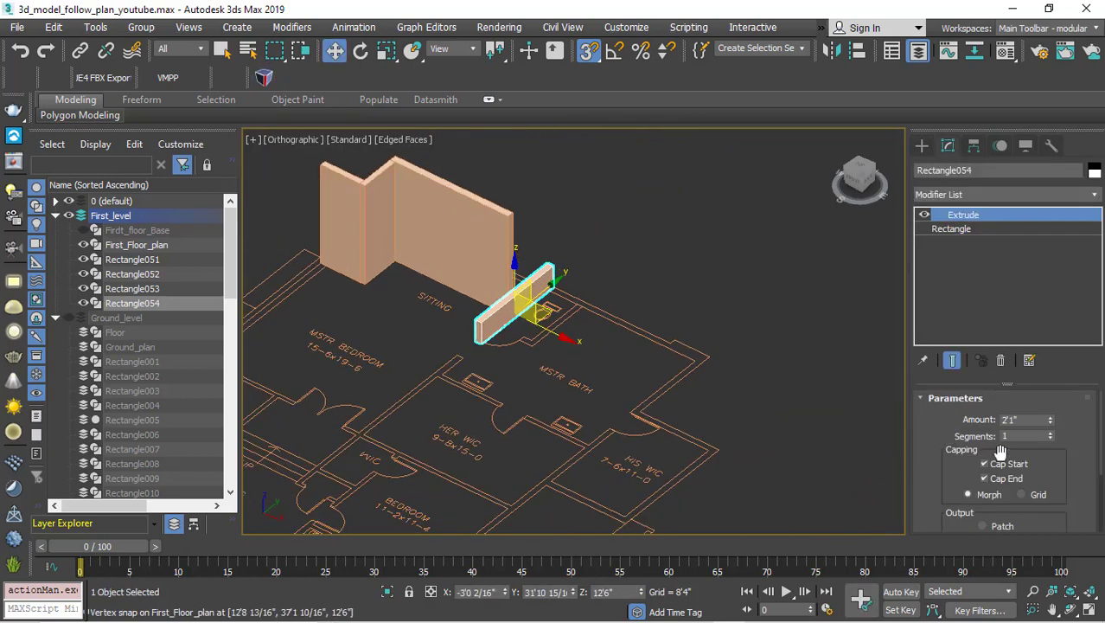
Step: Set Rectangle054's extrusion Amount to 10'0"
text(10)
key(Return)
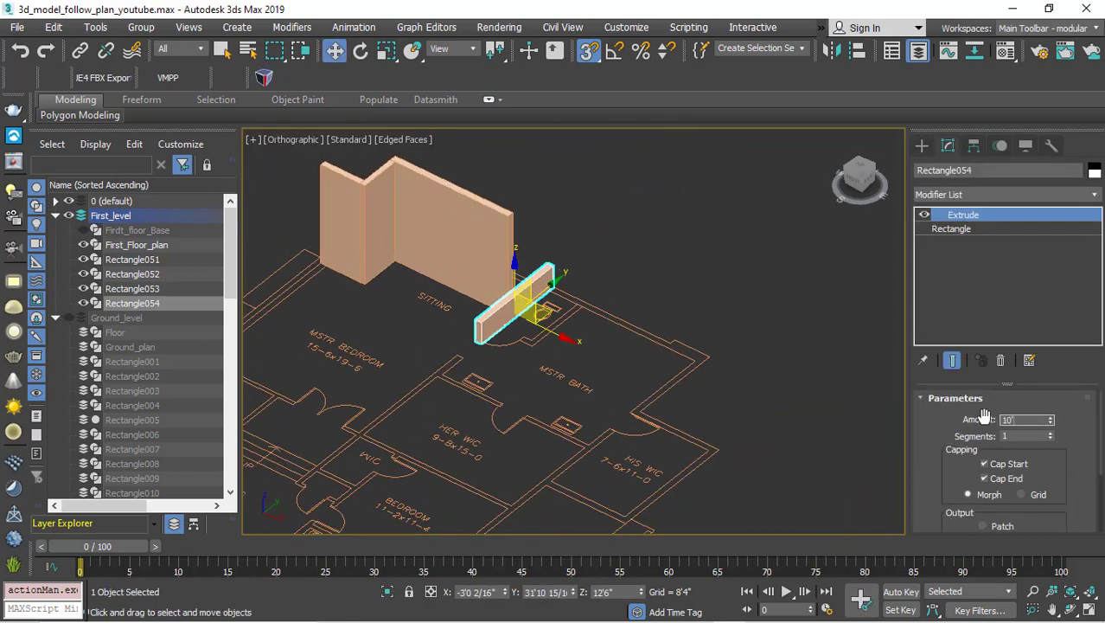
scroll(648, 298, down, 3)
alt+middle_drag(648, 298, 698, 312)
scroll(698, 312, up, 3)
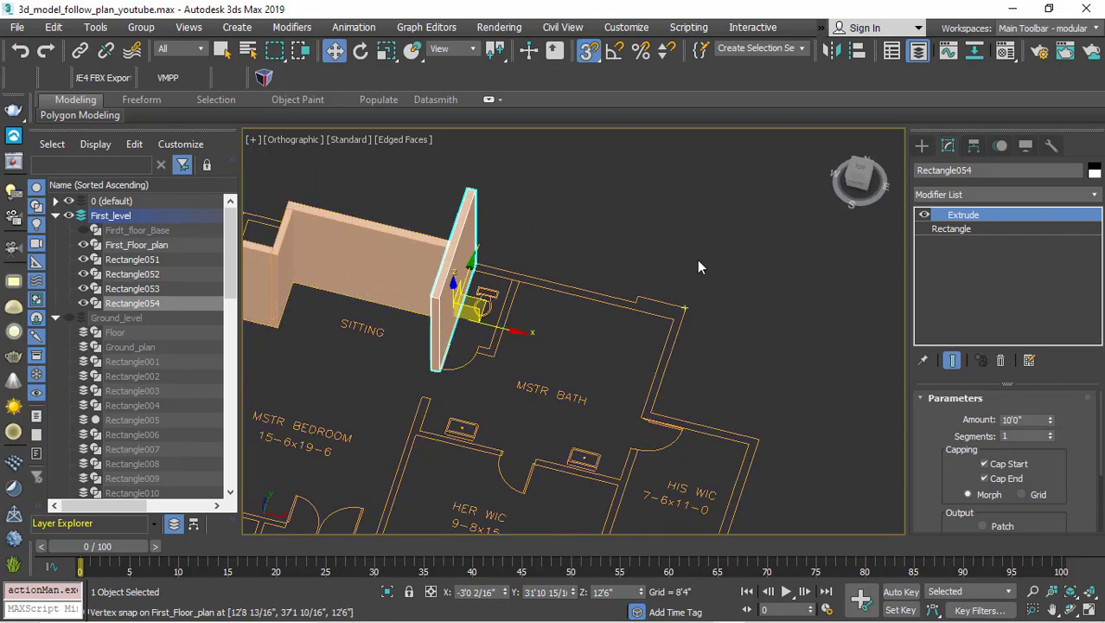
scroll(697, 259, down, 2)
Step: Trace Rectangle055 along the master bath wall, undoing and redrawing a misdrawn attempt
click(922, 146)
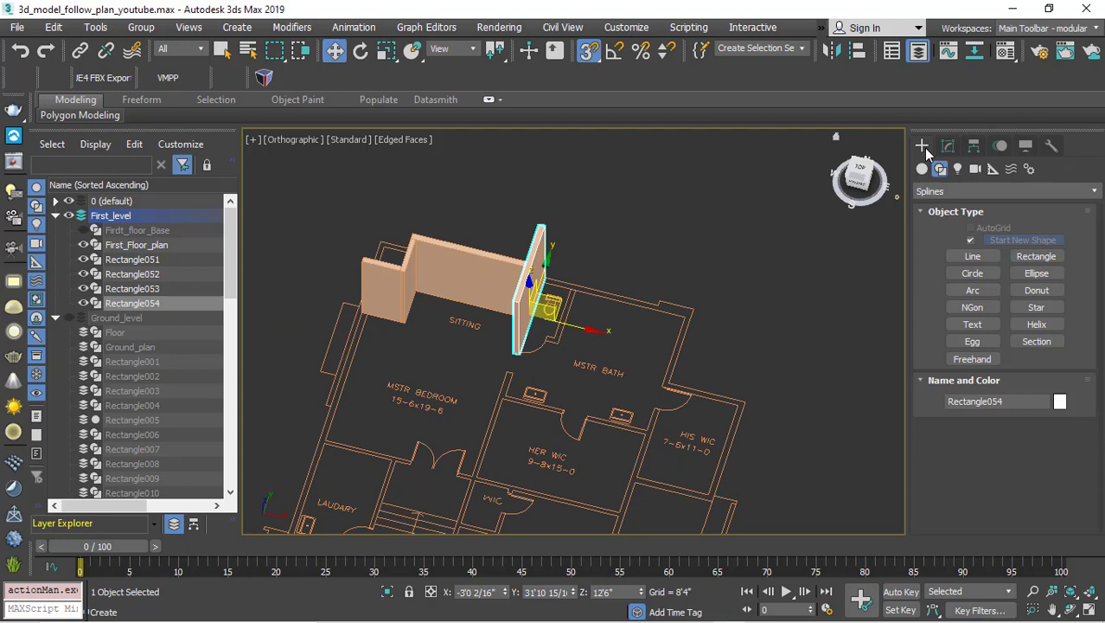
click(1036, 256)
scroll(571, 286, up, 4)
scroll(529, 268, down, 3)
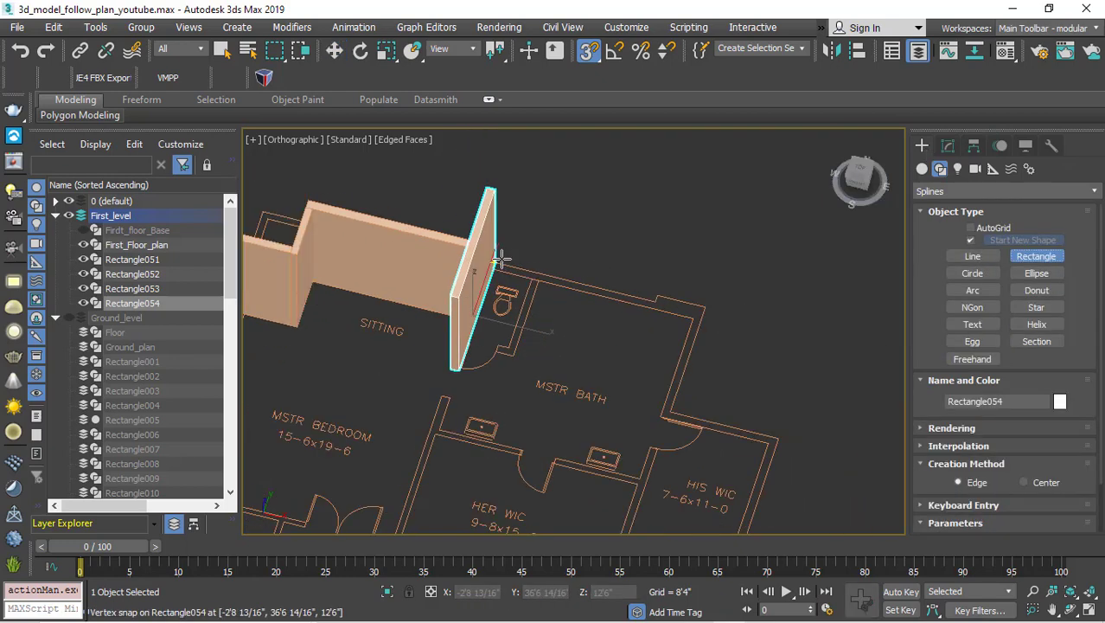
mouse_move(500, 258)
mouse_down()
mouse_move(682, 318)
mouse_move(655, 305)
mouse_up()
key(ctrl+z)
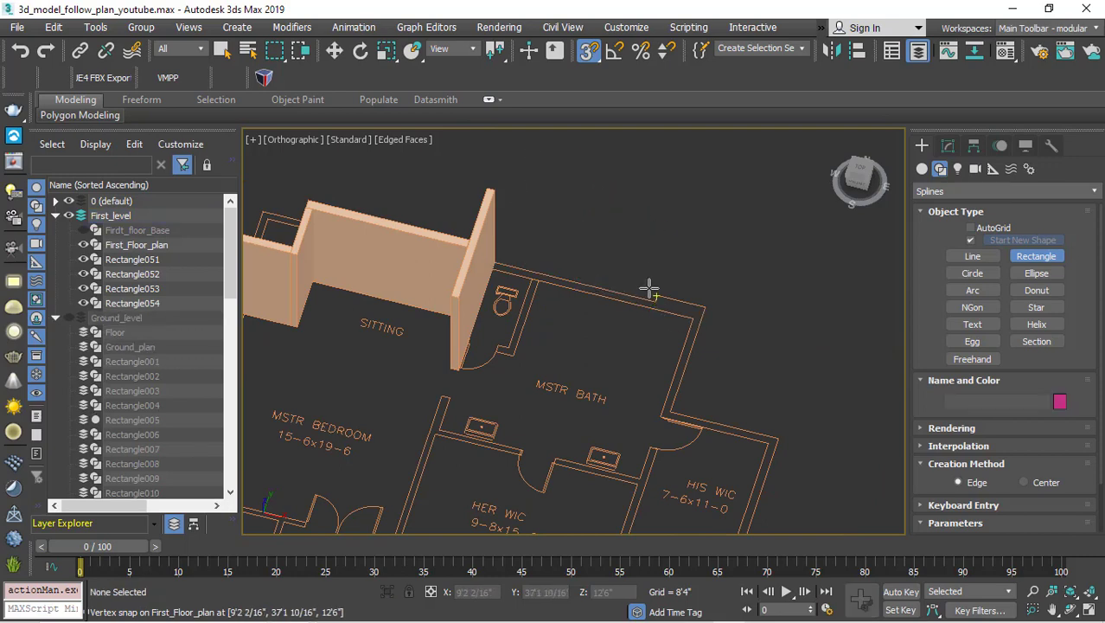
scroll(650, 289, up, 3)
drag(659, 311, 665, 326)
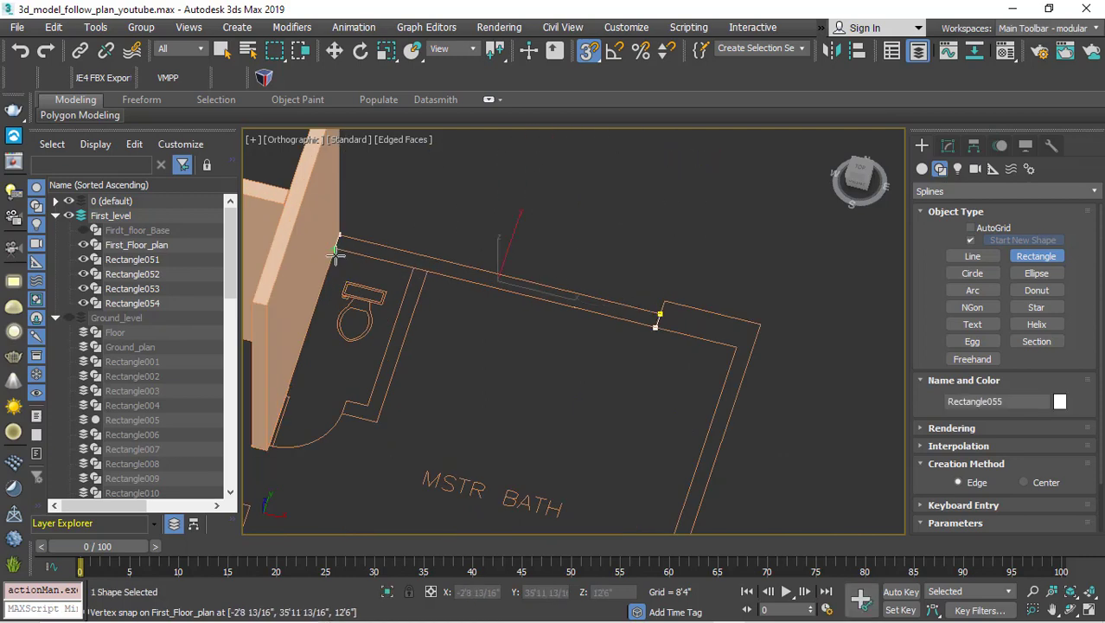
Step: Apply an Extrude modifier to Rectangle055, raising it into a 10'0" wall
click(947, 147)
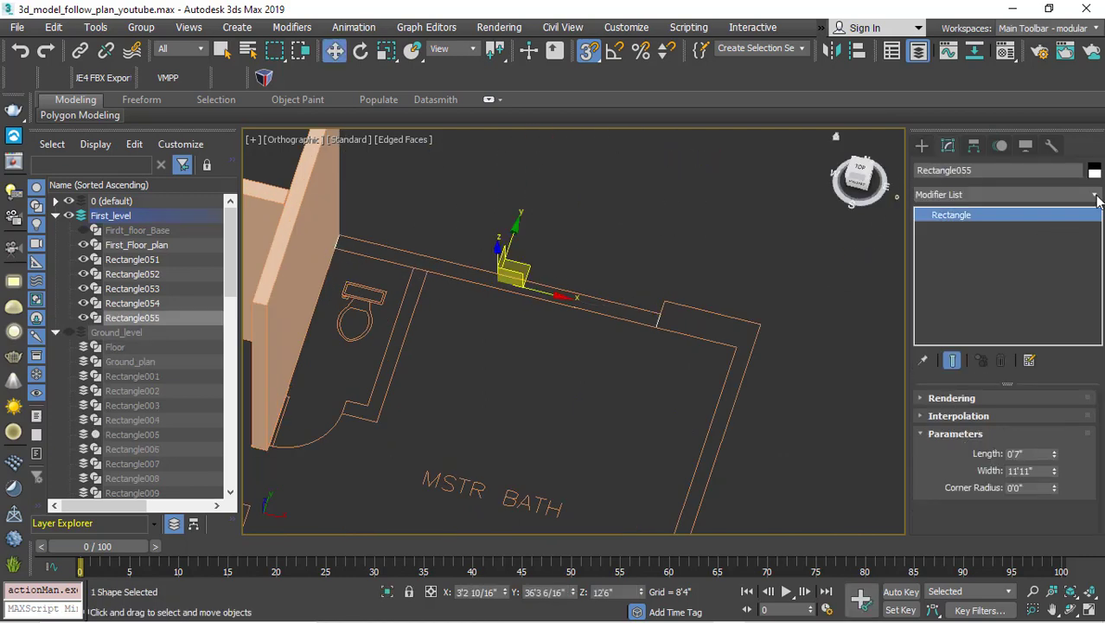
click(1095, 193)
scroll(1097, 199, down, 3)
scroll(1097, 199, down, 5)
click(971, 209)
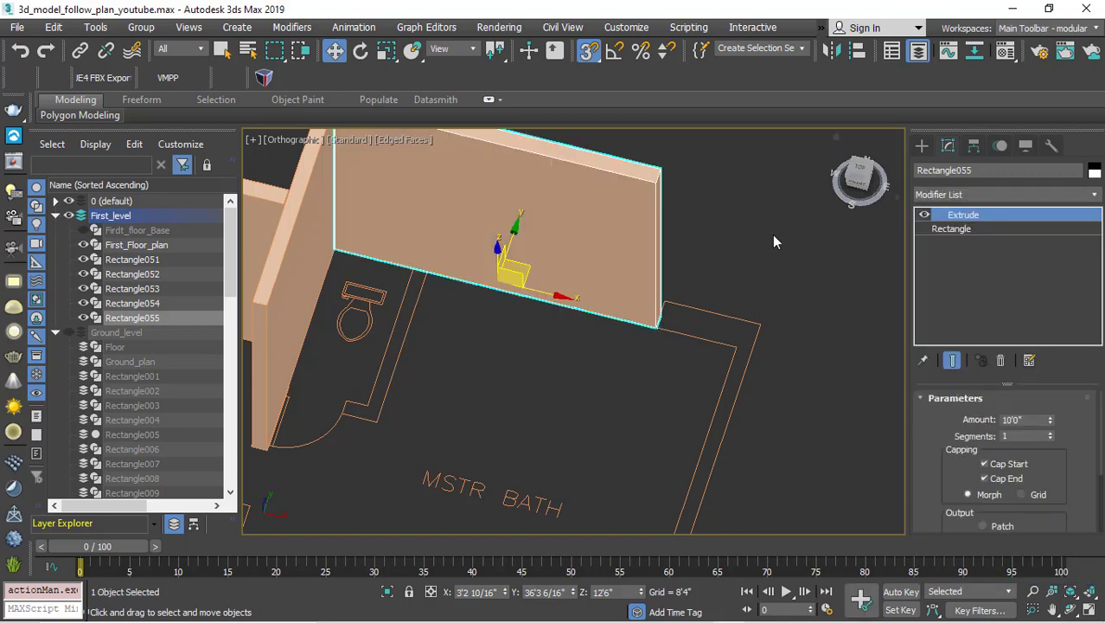
alt+middle_drag(773, 235, 663, 372)
scroll(662, 372, up, 3)
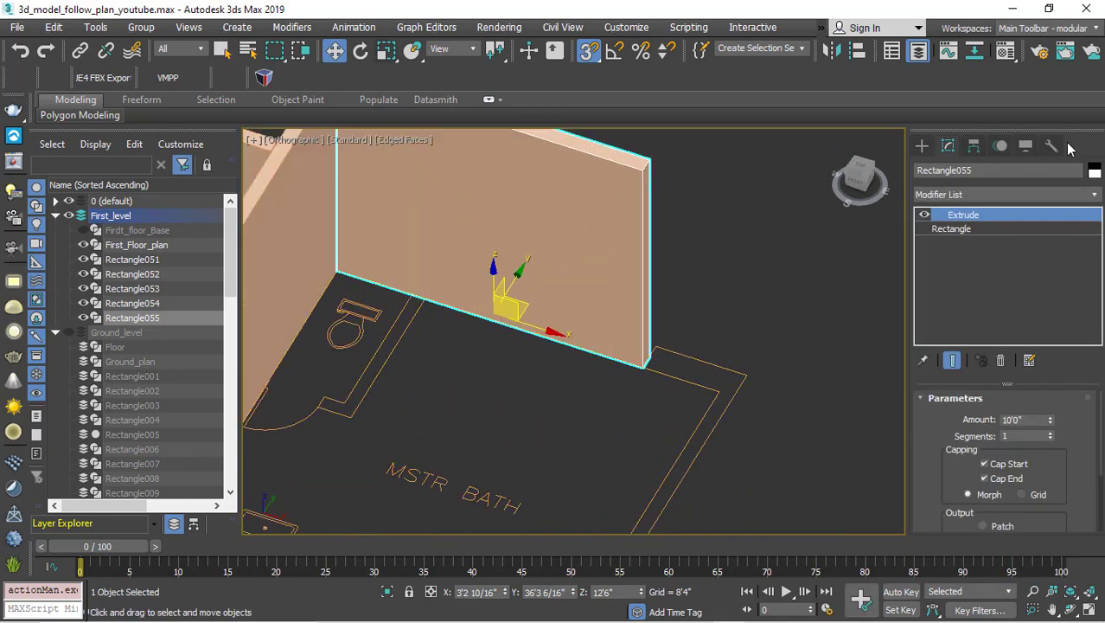
click(922, 146)
click(986, 274)
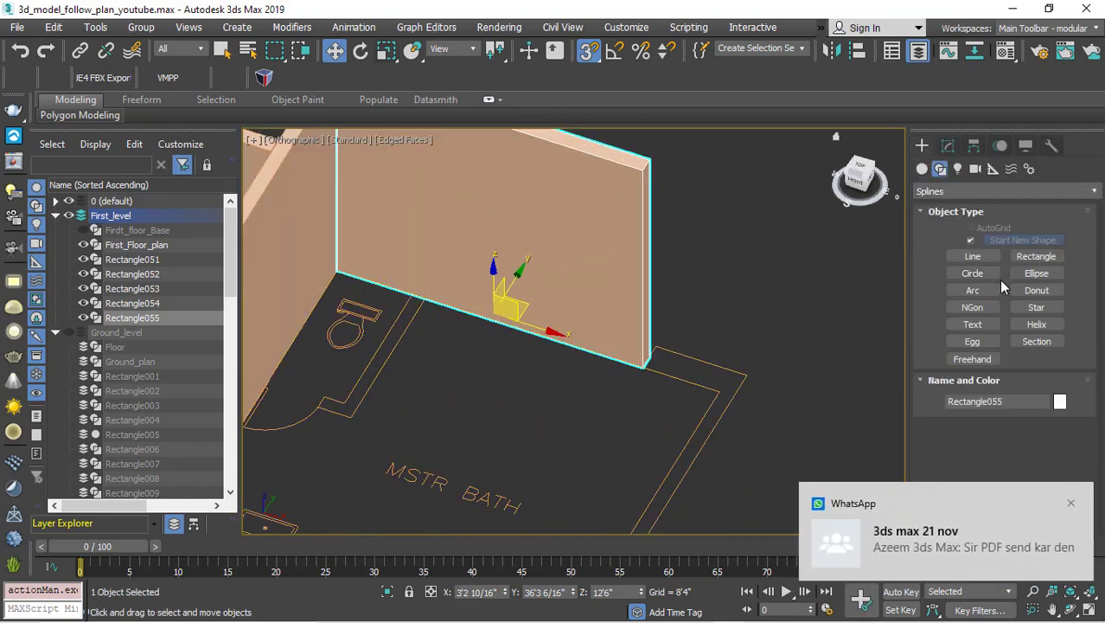
Step: Trace Rectangle056 at the bath corner and extrude it to 10'0"
click(1036, 256)
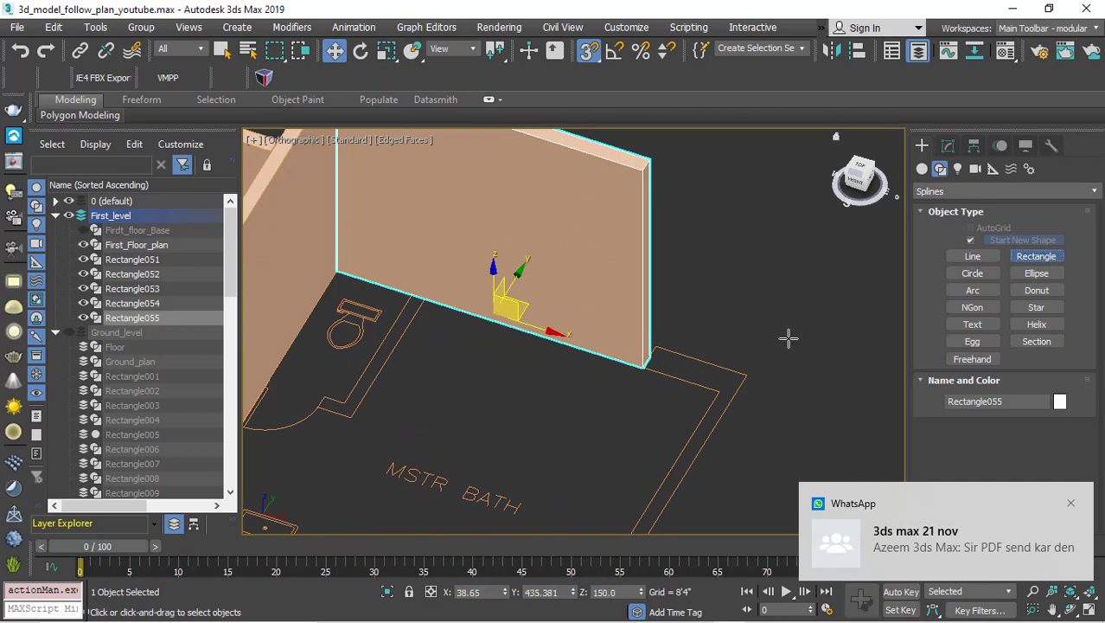
scroll(578, 340, up, 2)
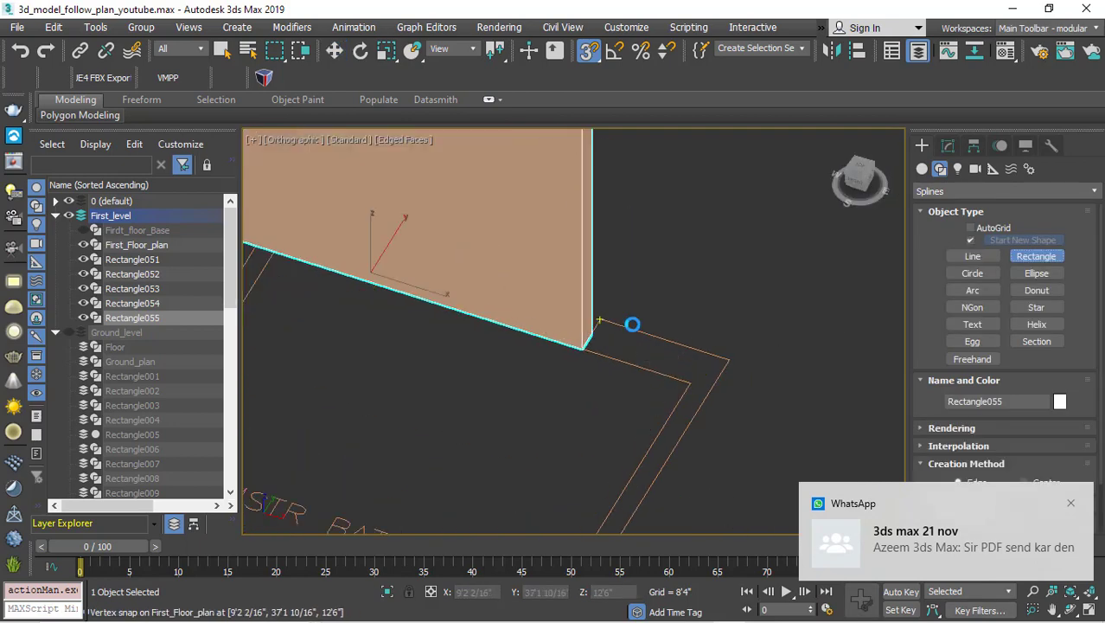
drag(598, 321, 698, 370)
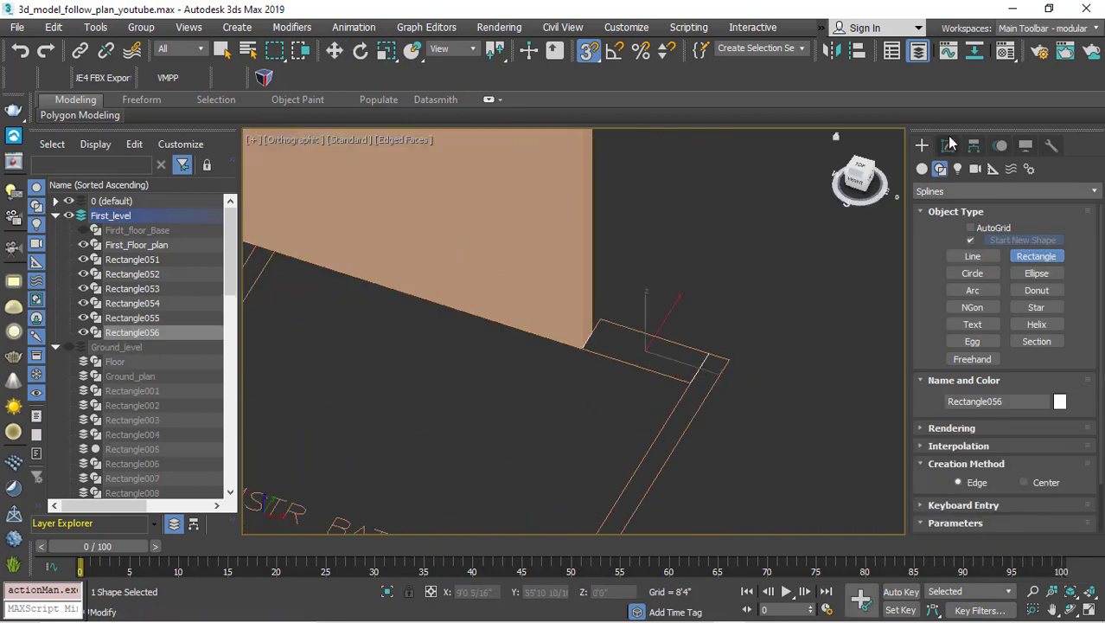
click(950, 143)
click(995, 195)
text(ex)
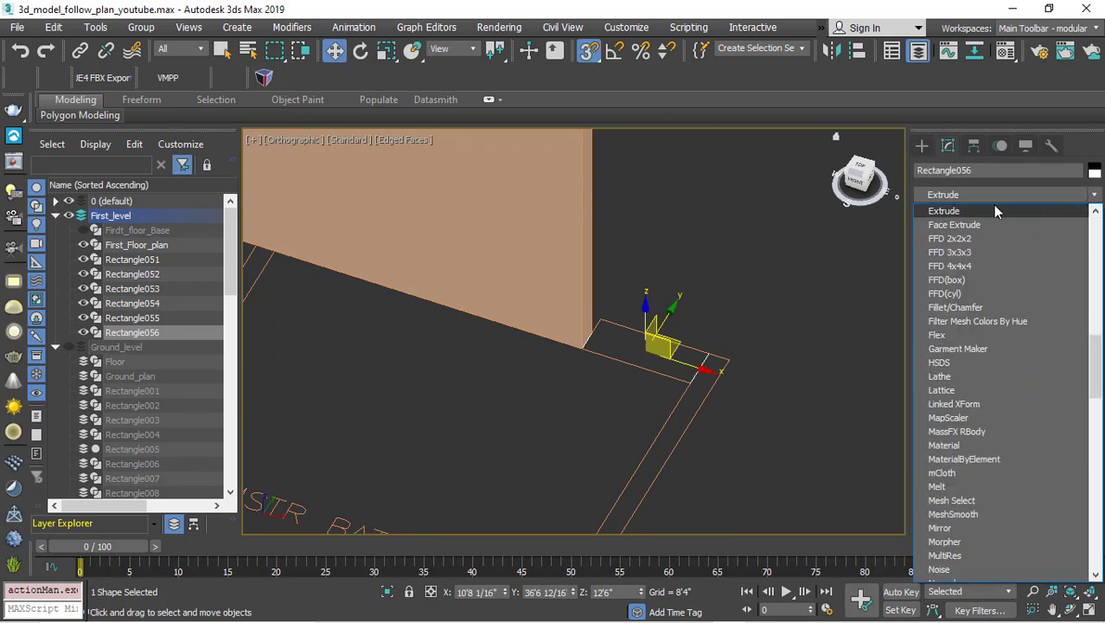
click(994, 210)
scroll(763, 239, down, 2)
Step: Trace Rectangle057 along the bath wall line and extrude it to 10'0"
click(922, 145)
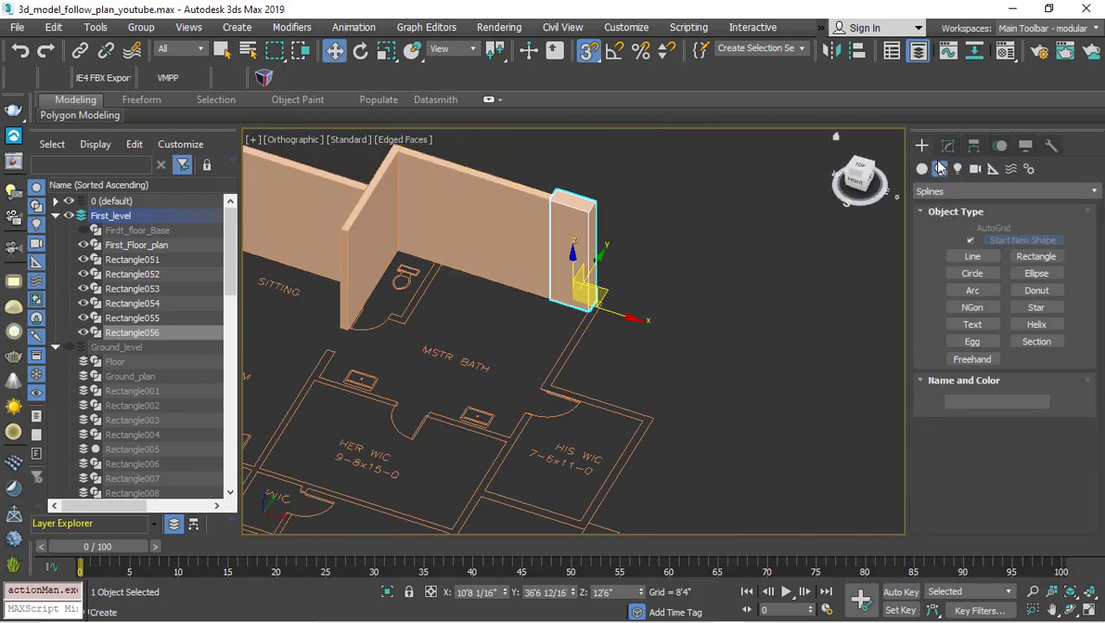
click(1036, 256)
key(semicolon)
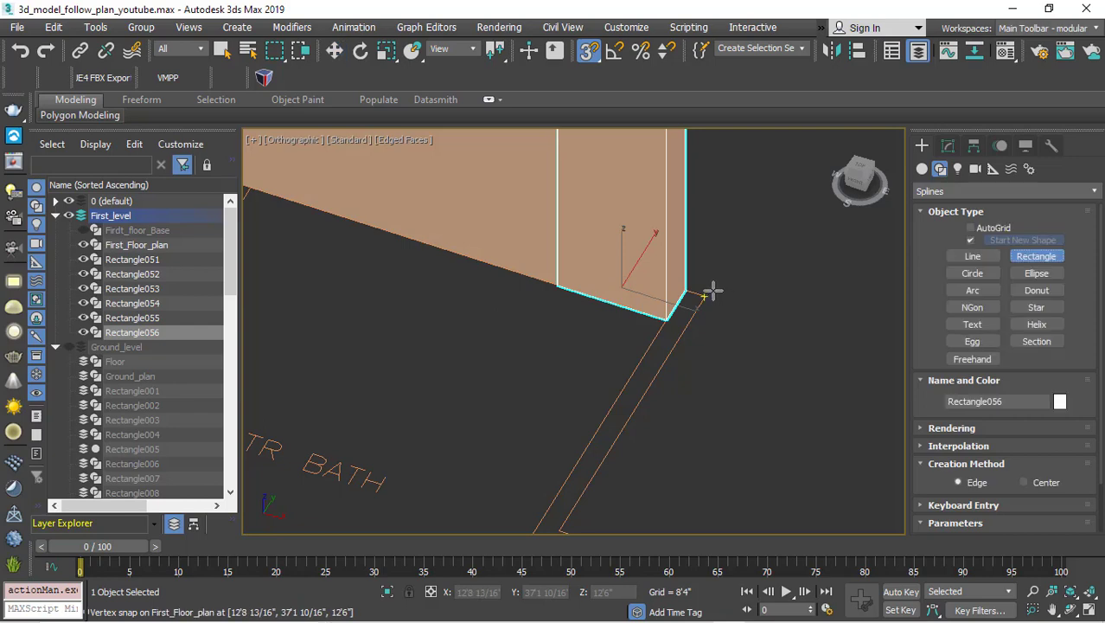
scroll(711, 289, down, 3)
drag(589, 476, 585, 468)
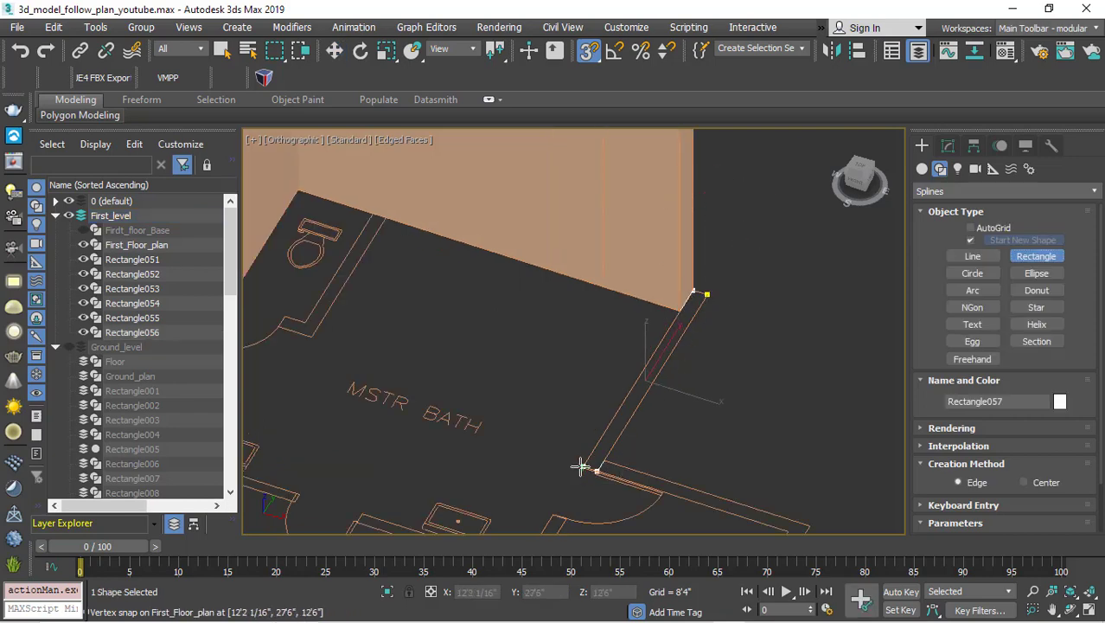
click(948, 145)
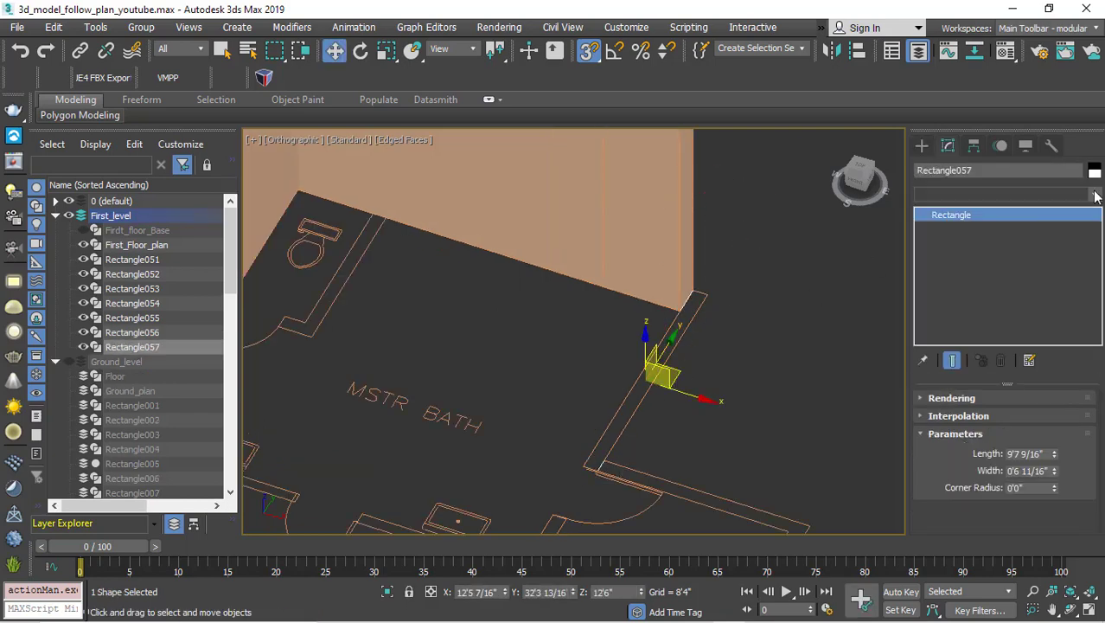
click(1079, 195)
key(e)
click(970, 212)
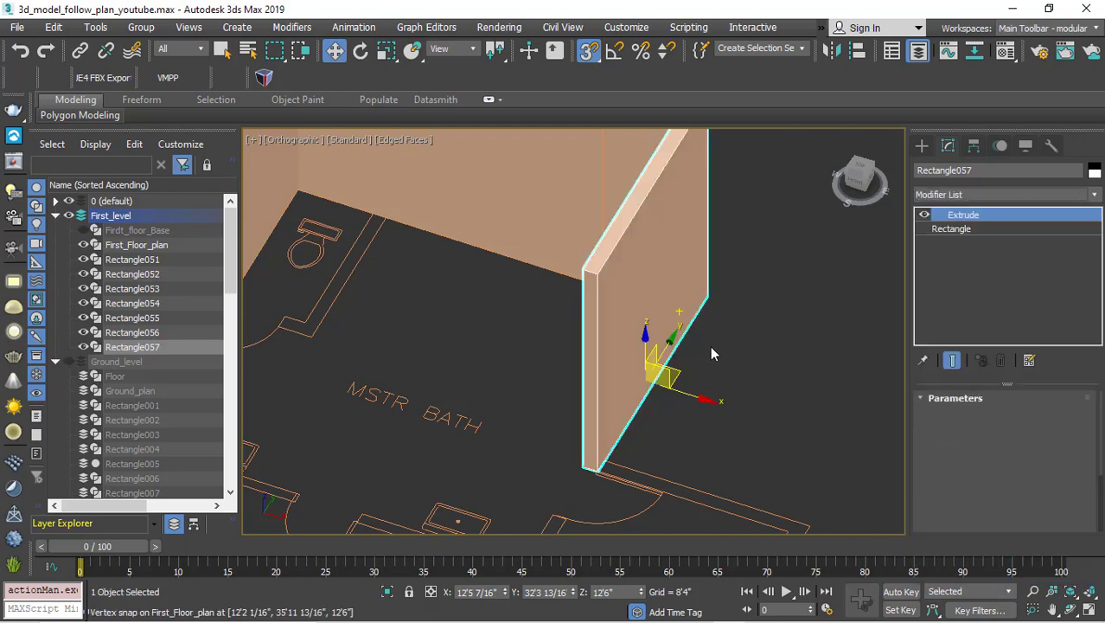
scroll(710, 345, down, 3)
Step: Trace thin Rectangle058 from the wall corner and extrude it to 10'0"
click(922, 147)
click(1039, 257)
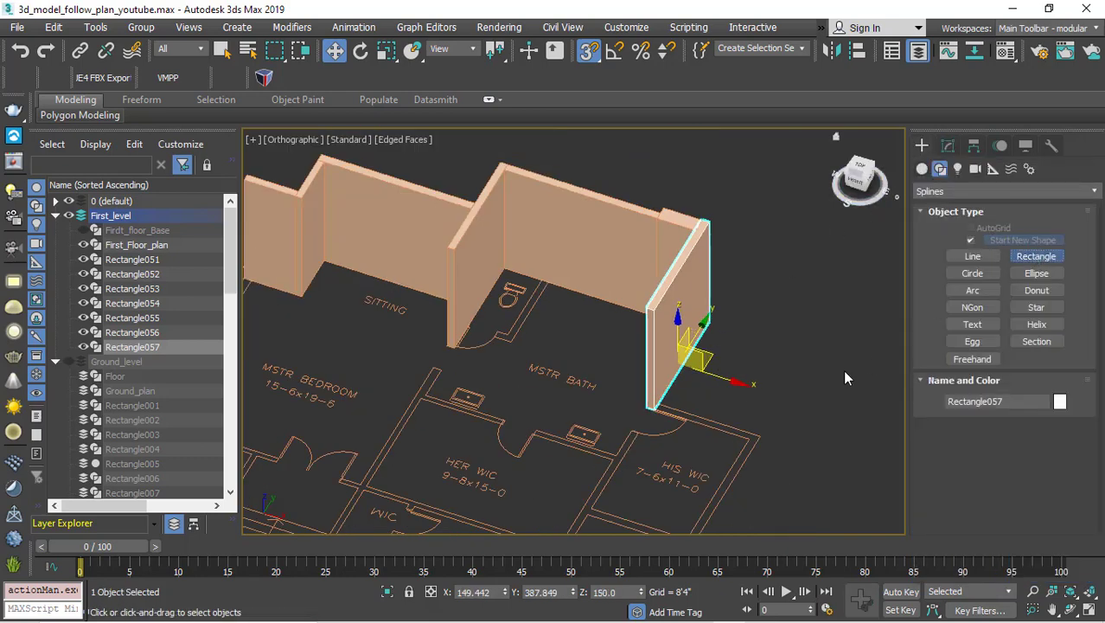
scroll(649, 381, up, 5)
scroll(649, 304, down, 3)
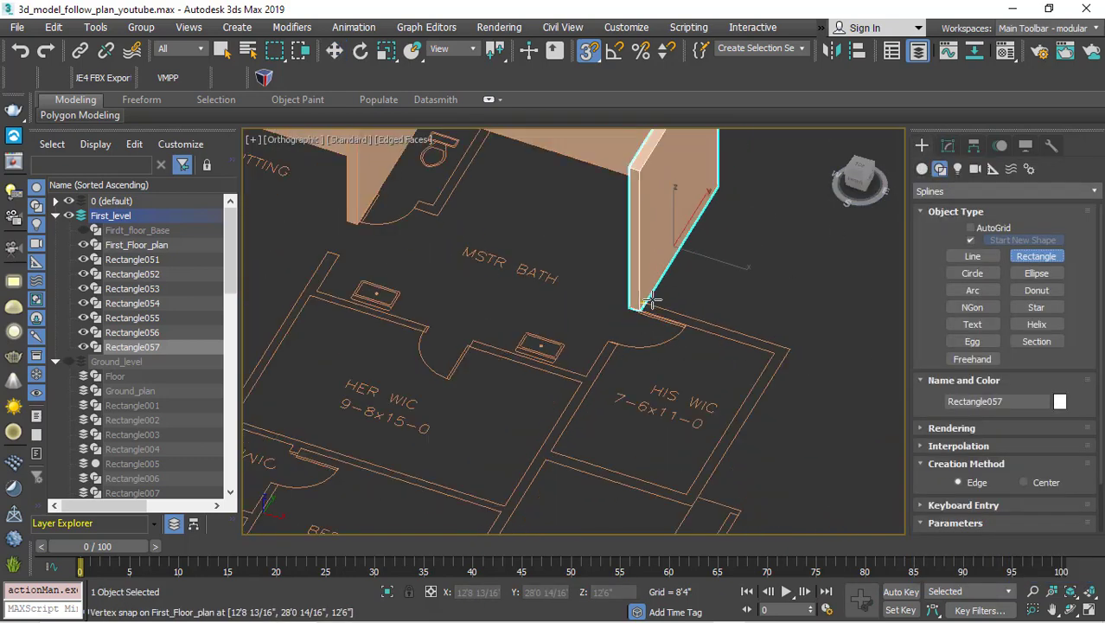
drag(647, 304, 778, 347)
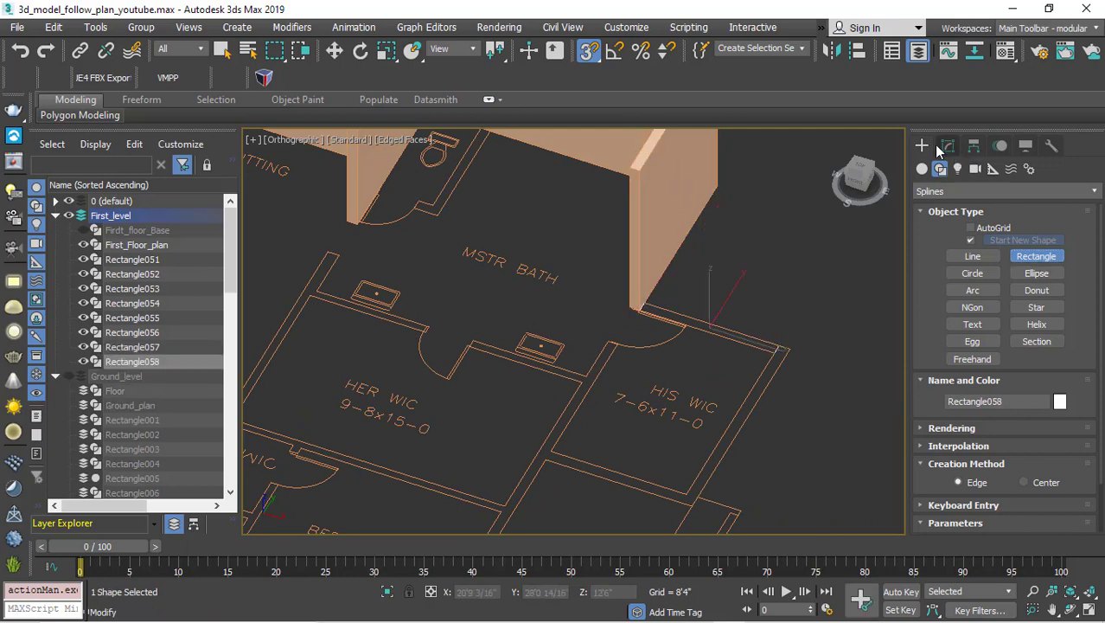
click(947, 146)
click(1093, 195)
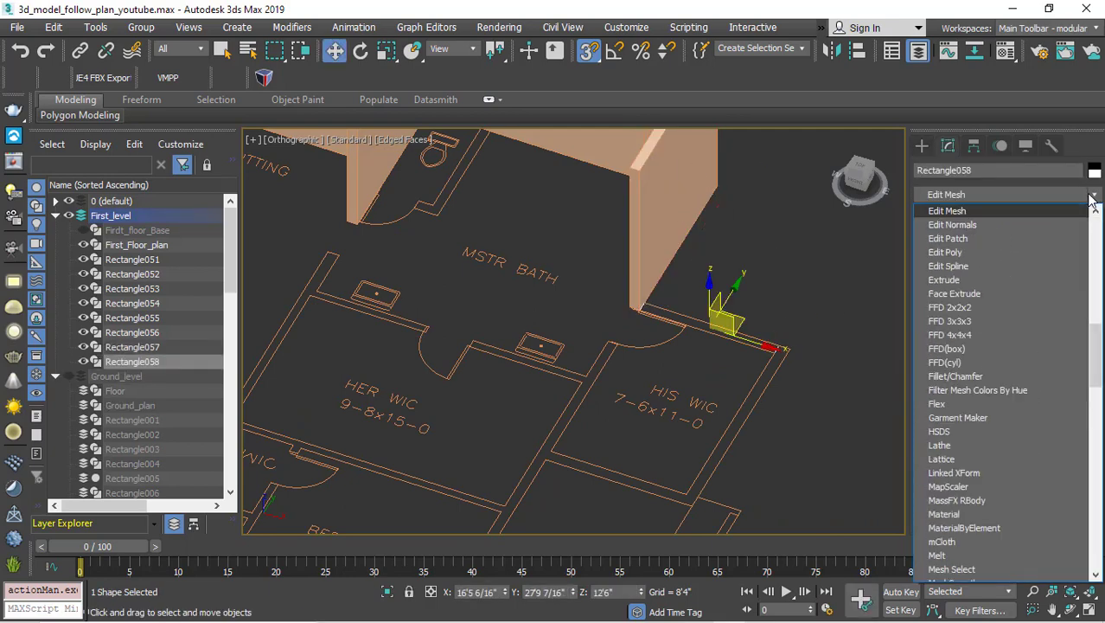
scroll(1009, 209, down, 2)
click(1009, 208)
Step: Trace Rectangle059 from the snapped corner and extrude it to 10'0"
click(922, 146)
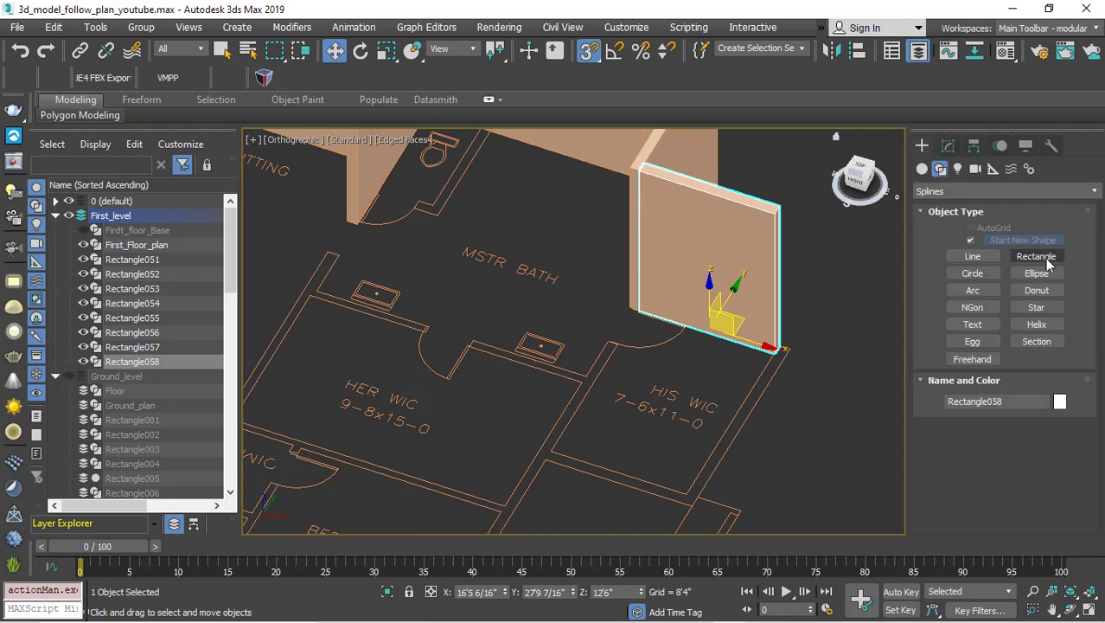
click(1037, 256)
scroll(791, 307, up, 3)
scroll(796, 308, down, 3)
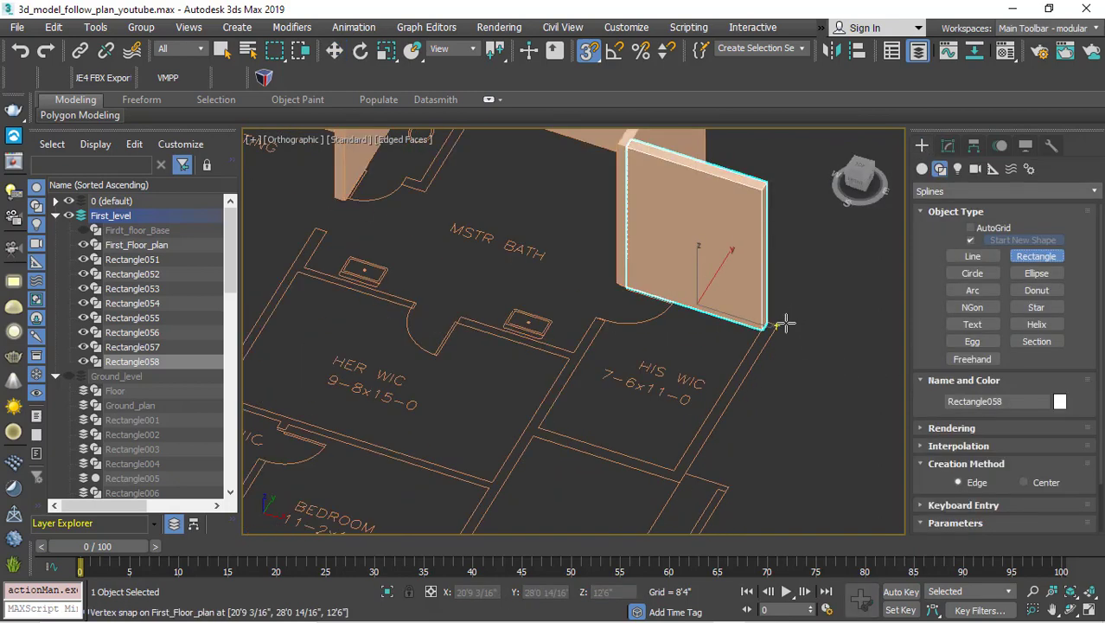
mouse_move(783, 323)
mouse_down()
mouse_move(673, 470)
mouse_move(684, 474)
mouse_up()
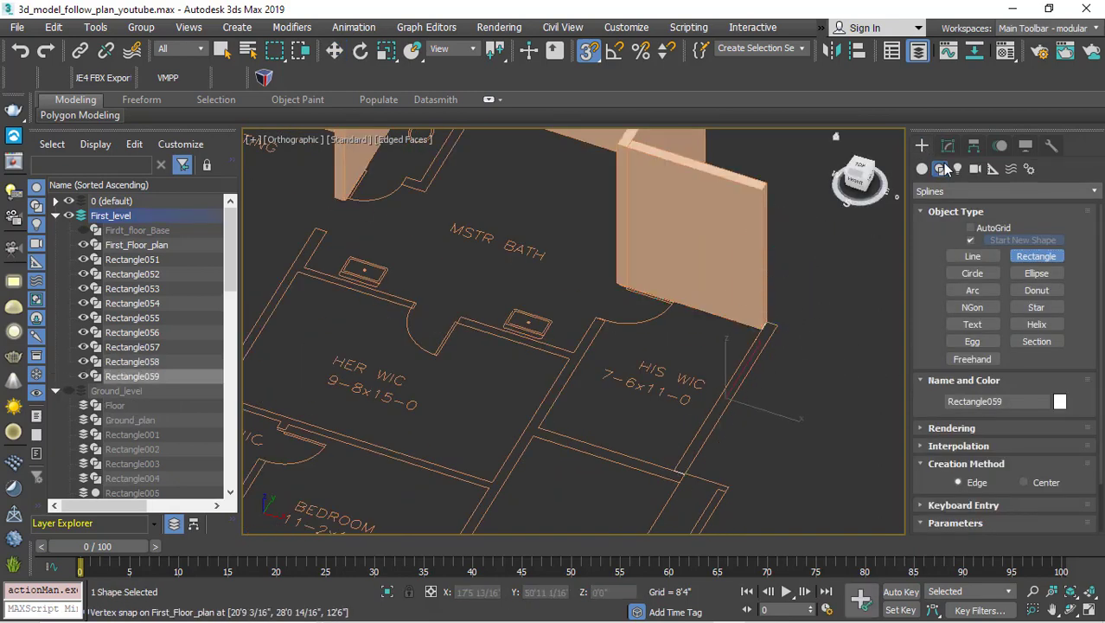
click(948, 146)
click(1094, 195)
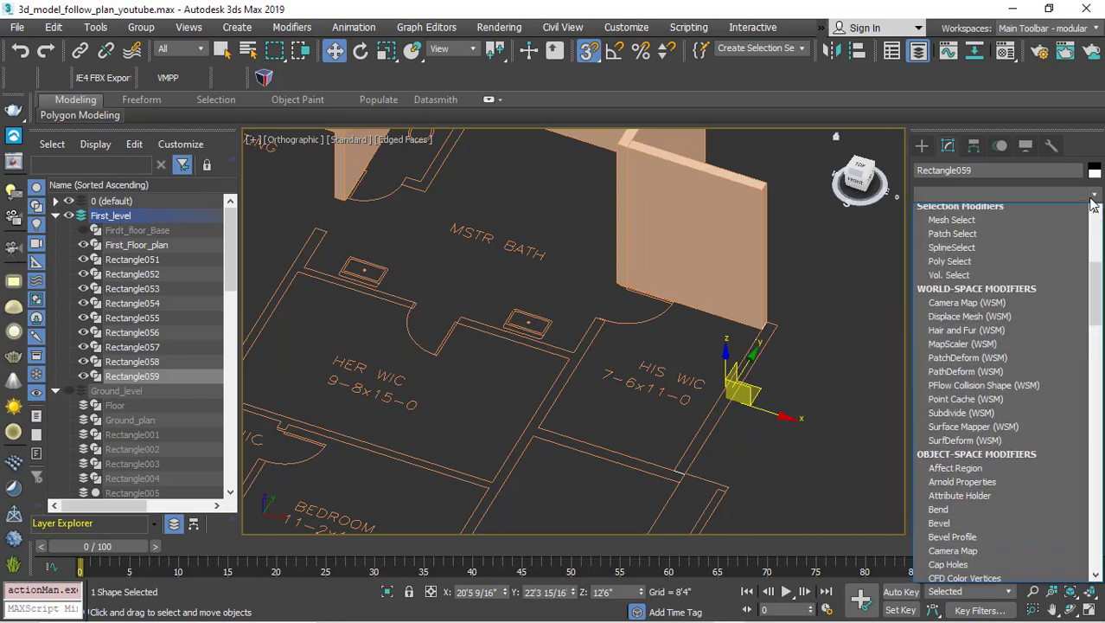
text(ex)
key(Return)
Step: Trace Rectangle060 from the wall corner and extrude it to 10'0"
click(922, 146)
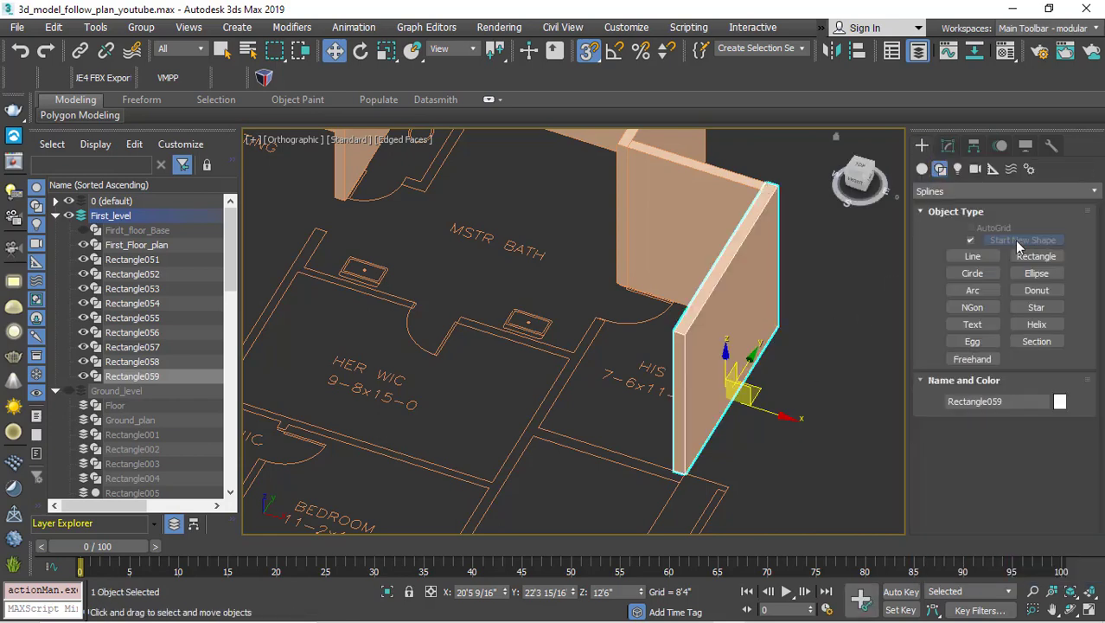
click(1036, 256)
scroll(845, 353, down, 5)
scroll(775, 421, up, 4)
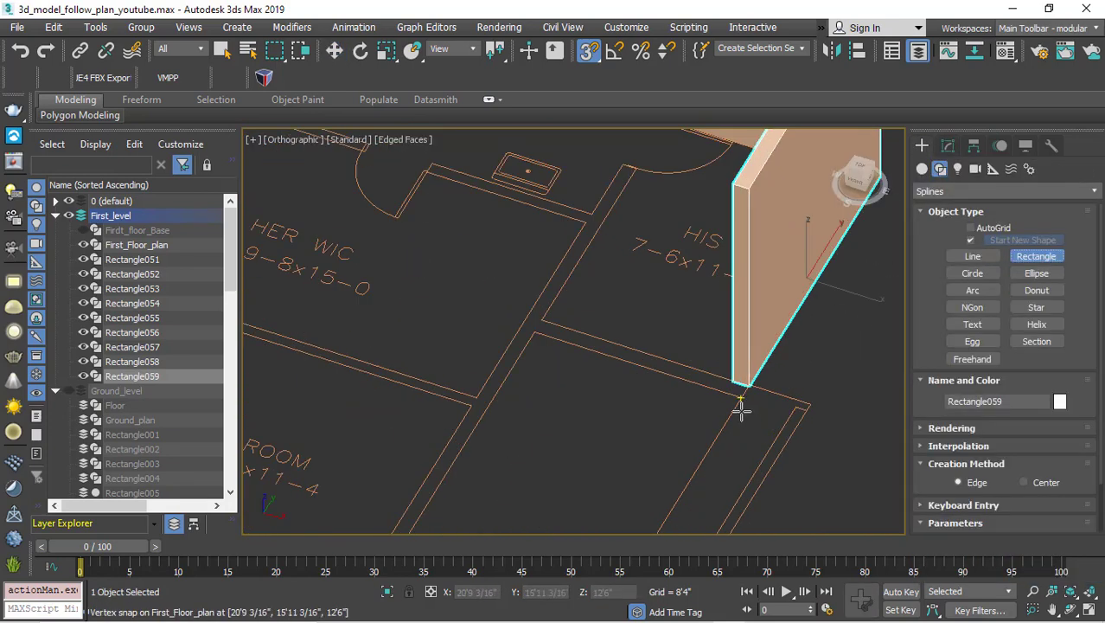
drag(738, 397, 540, 323)
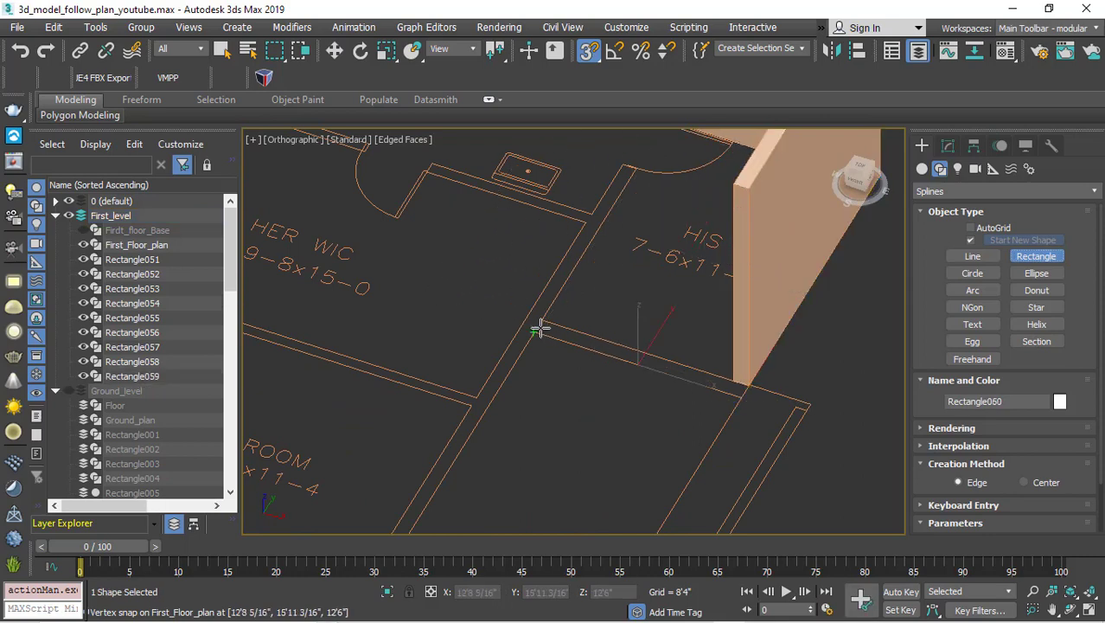
click(949, 146)
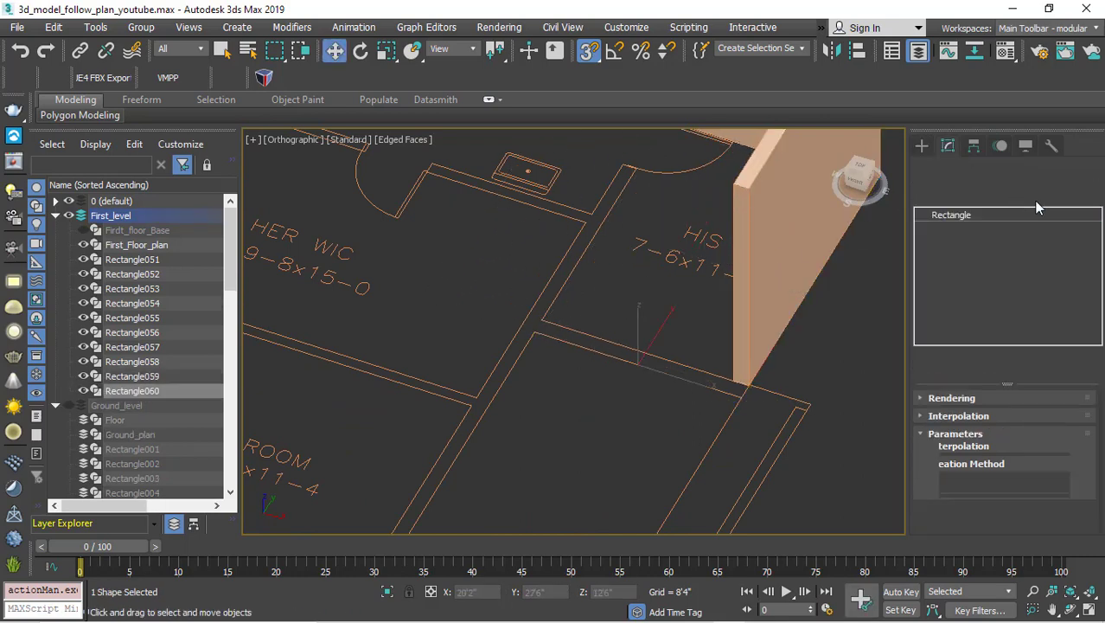
click(1092, 192)
text(ex)
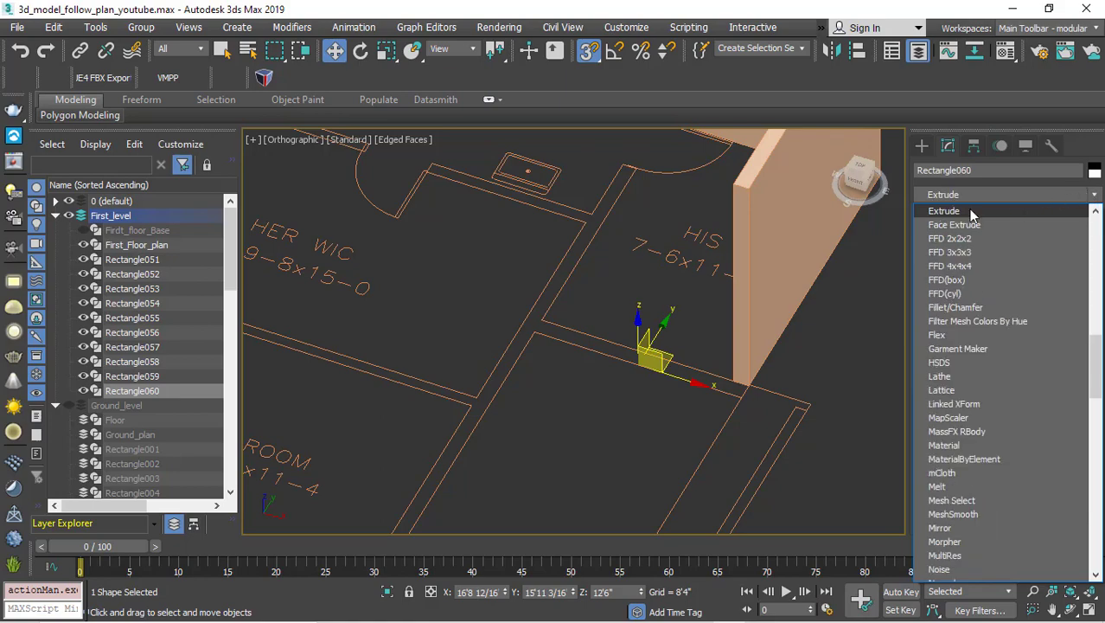
click(972, 212)
Step: Delete the misplaced extruded wall and retrace its rectangle from the snapped corner
scroll(707, 375, down, 3)
scroll(692, 406, up, 3)
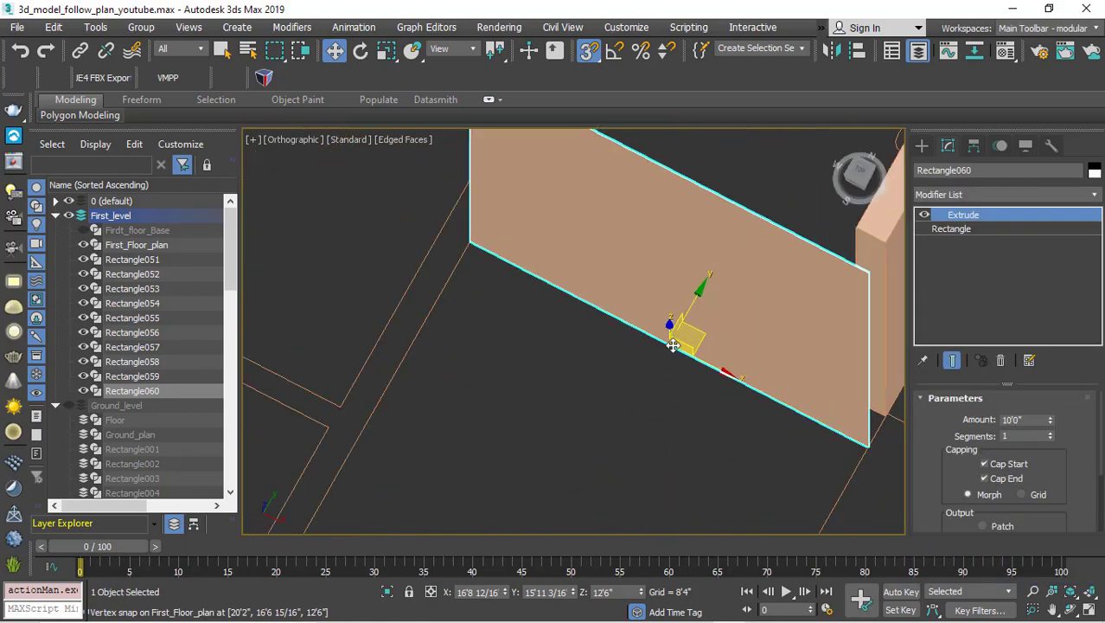
scroll(666, 398, down, 3)
key(Delete)
click(922, 145)
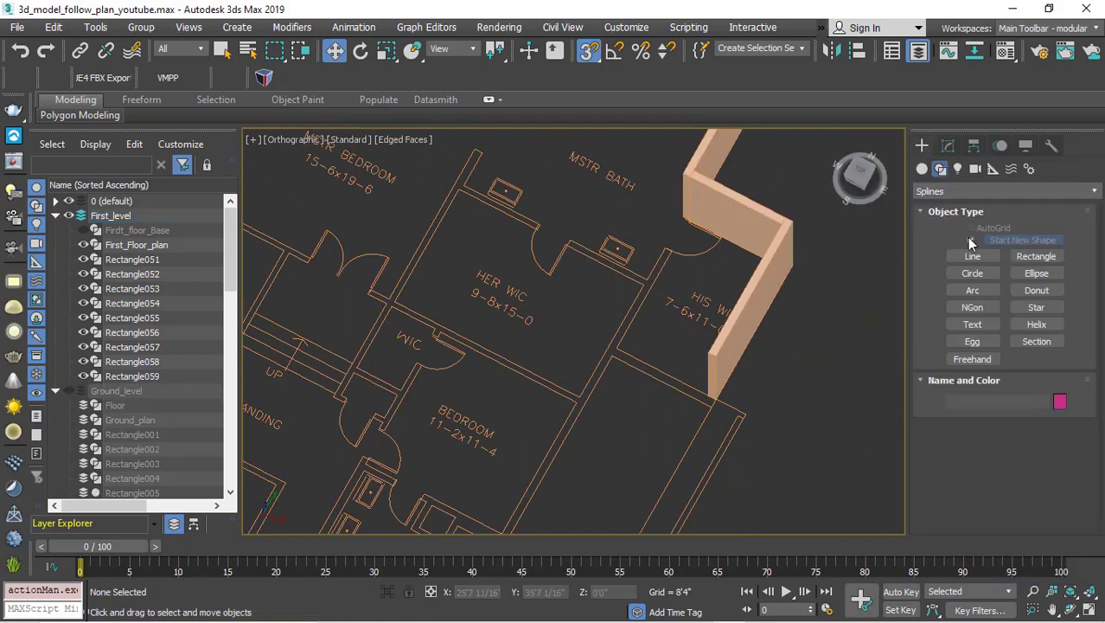
click(1036, 256)
scroll(761, 448, up, 3)
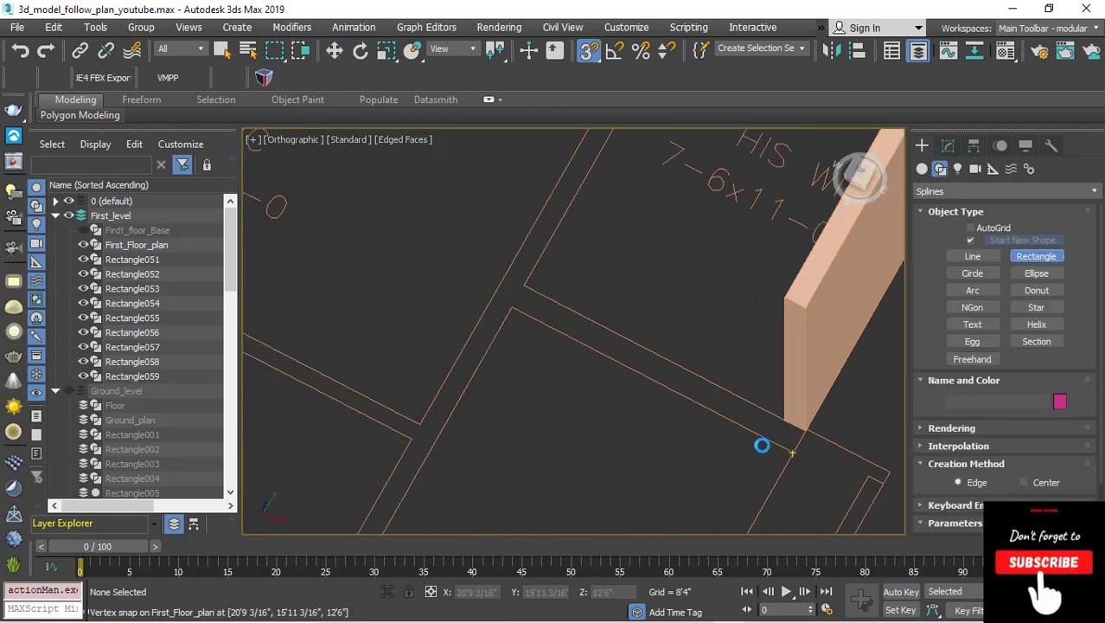
mouse_move(792, 451)
mouse_down()
mouse_move(531, 303)
mouse_move(523, 287)
mouse_up()
Step: Extrude the redrawn rectangle into a 10'0" wall by the His WIC
key(w)
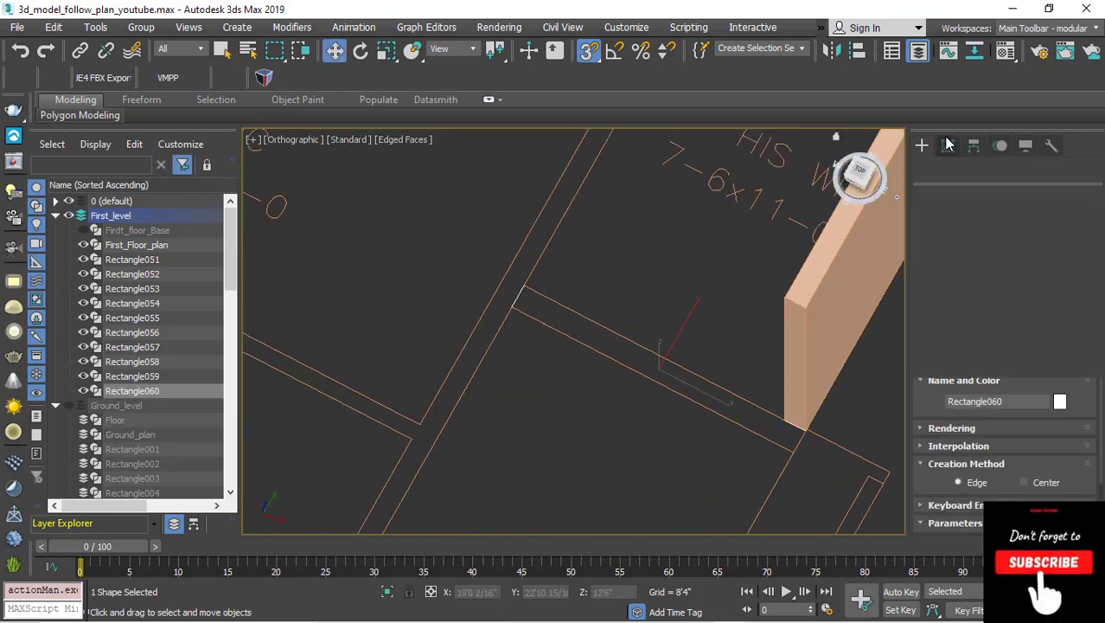
click(1095, 195)
text(e)
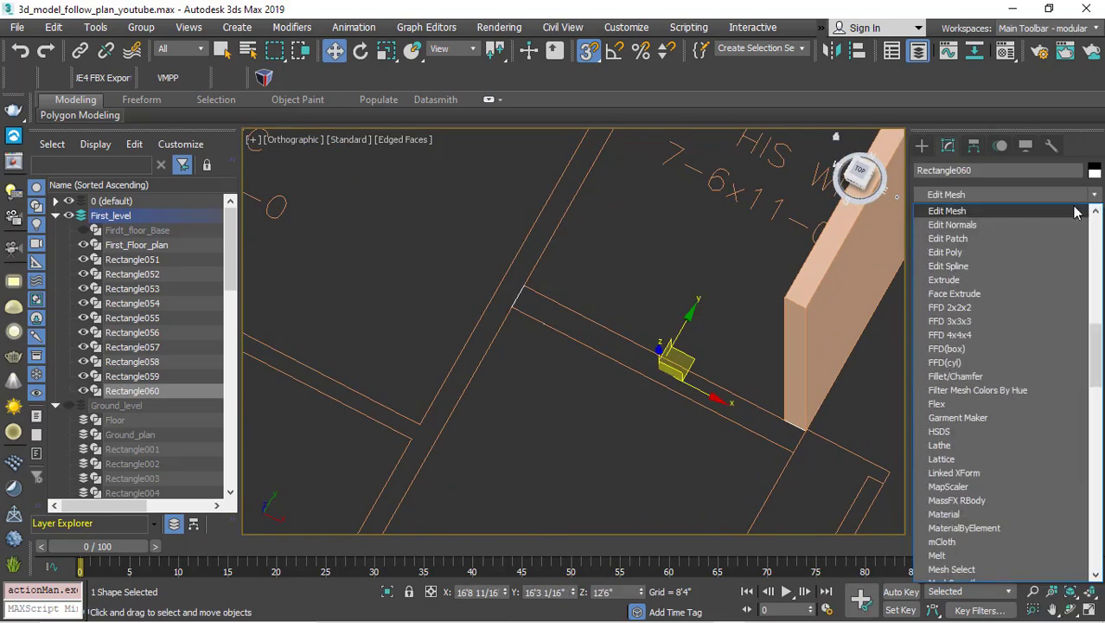
text(xtrude)
click(999, 216)
scroll(584, 344, down, 3)
alt+middle_drag(587, 320, 654, 341)
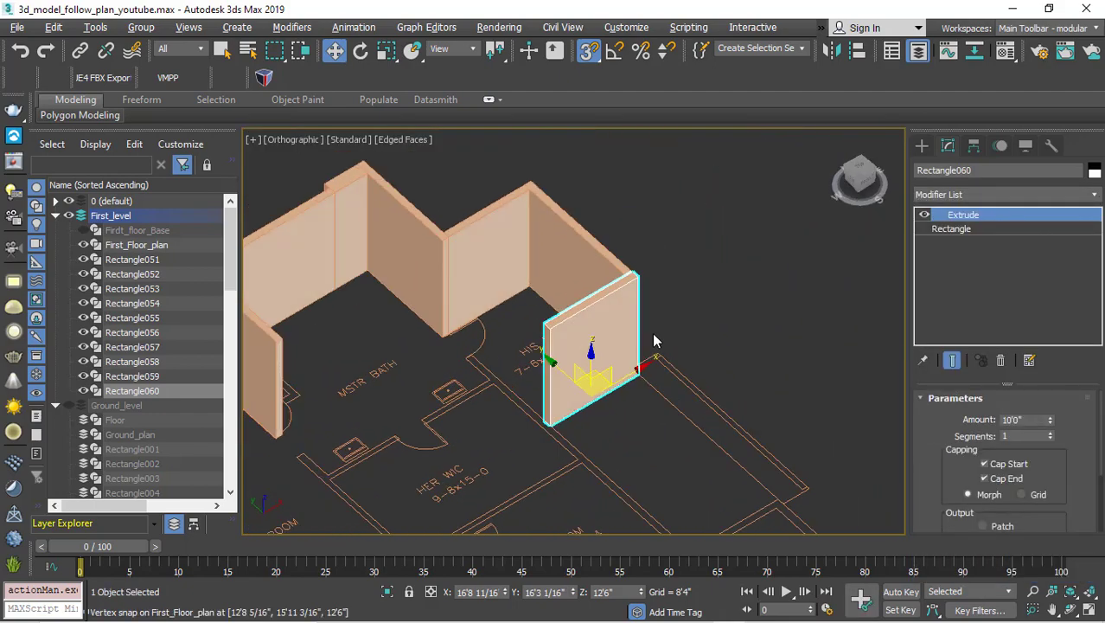
scroll(654, 341, up, 2)
Step: Trace Rectangle061 as a thin outline along the Her WIC wall line
click(921, 147)
click(1037, 256)
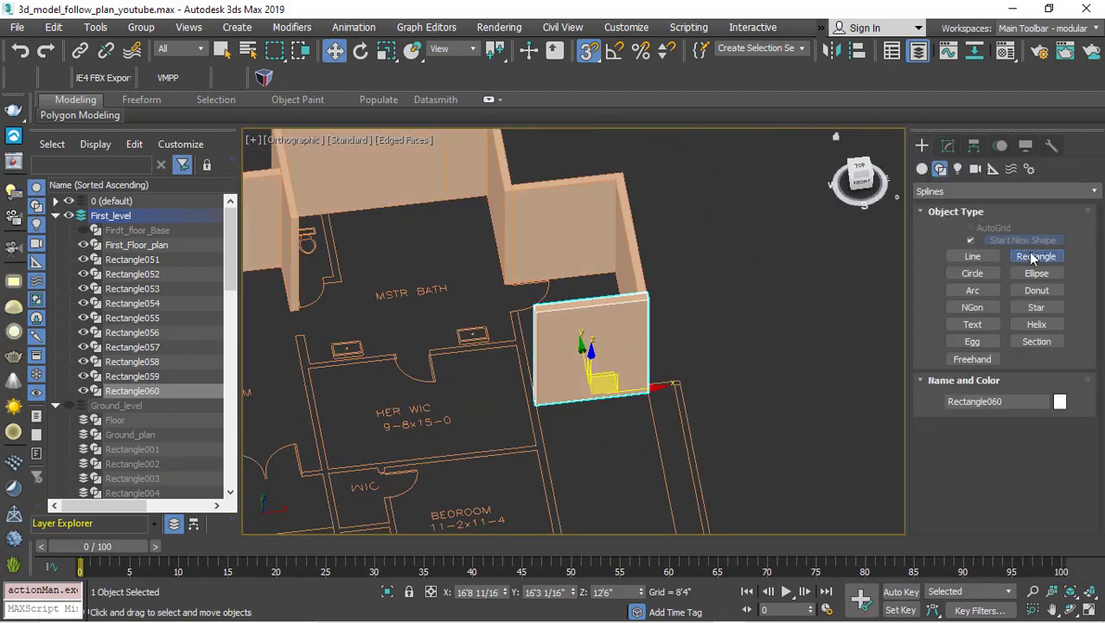
scroll(654, 207, down, 4)
scroll(697, 300, up, 2)
scroll(649, 264, up, 3)
scroll(657, 286, down, 2)
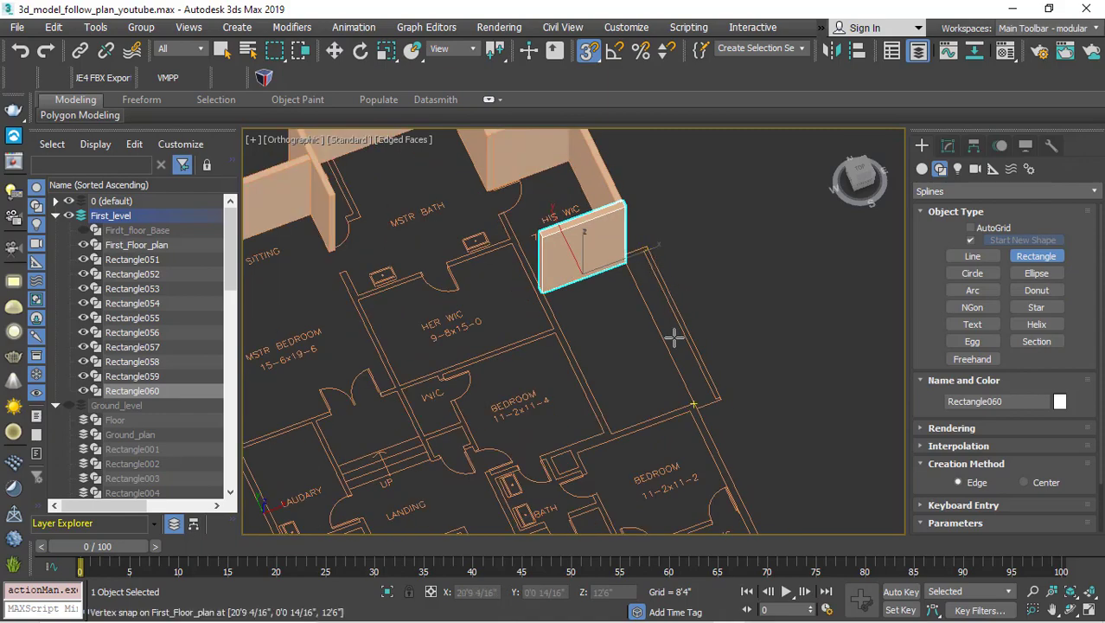
mouse_move(671, 333)
alt+middle_down()
mouse_move(631, 294)
mouse_move(653, 324)
mouse_move(655, 311)
alt+middle_up()
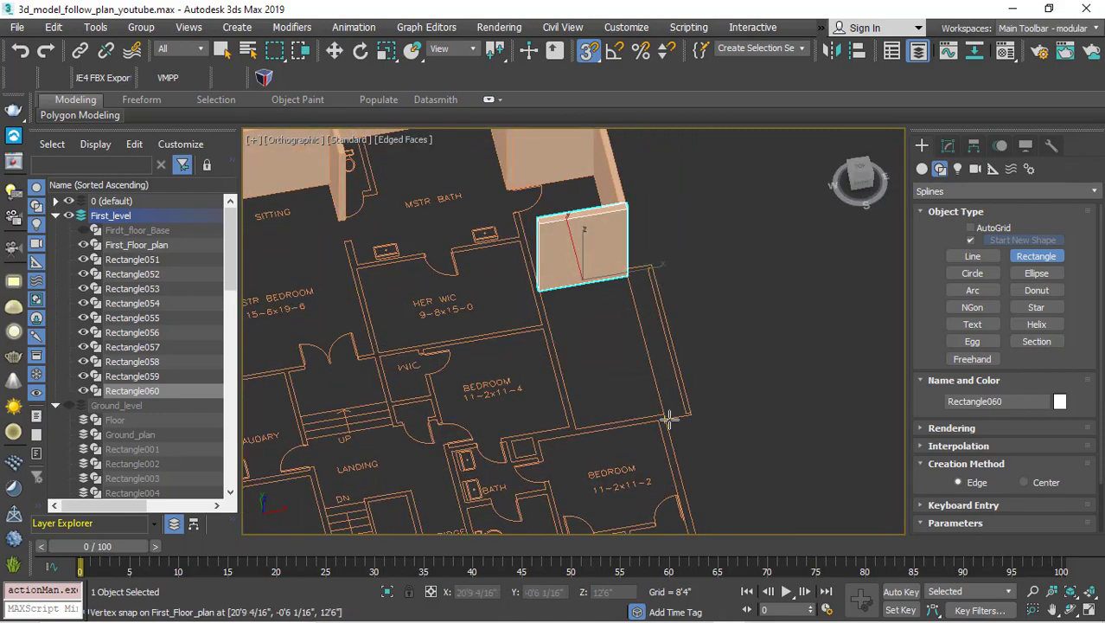
scroll(599, 345, down, 2)
scroll(567, 362, up, 4)
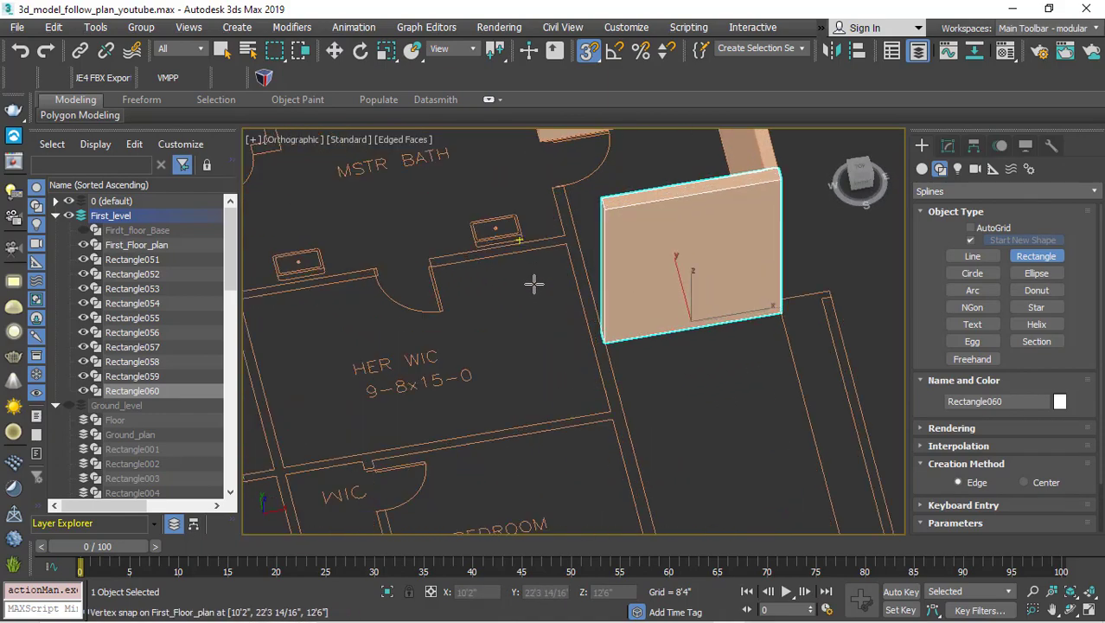
mouse_move(533, 281)
alt+middle_down()
mouse_move(573, 249)
mouse_move(530, 201)
alt+middle_up()
scroll(530, 200, down, 2)
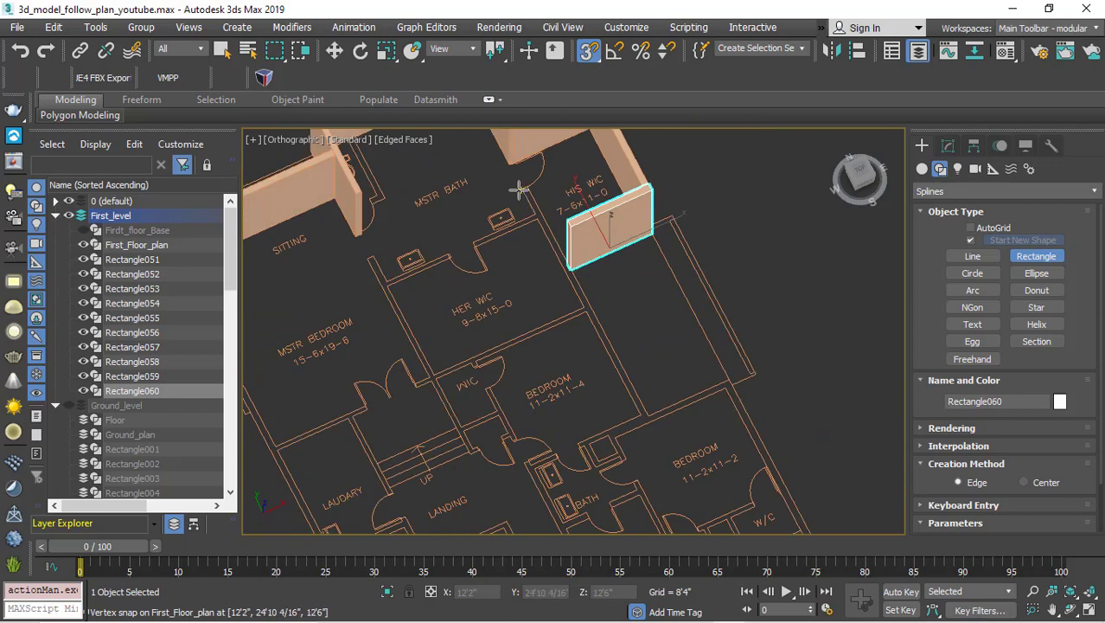
drag(519, 189, 645, 415)
Step: Add an Extrude modifier to Rectangle061 to raise it into a wall
click(947, 147)
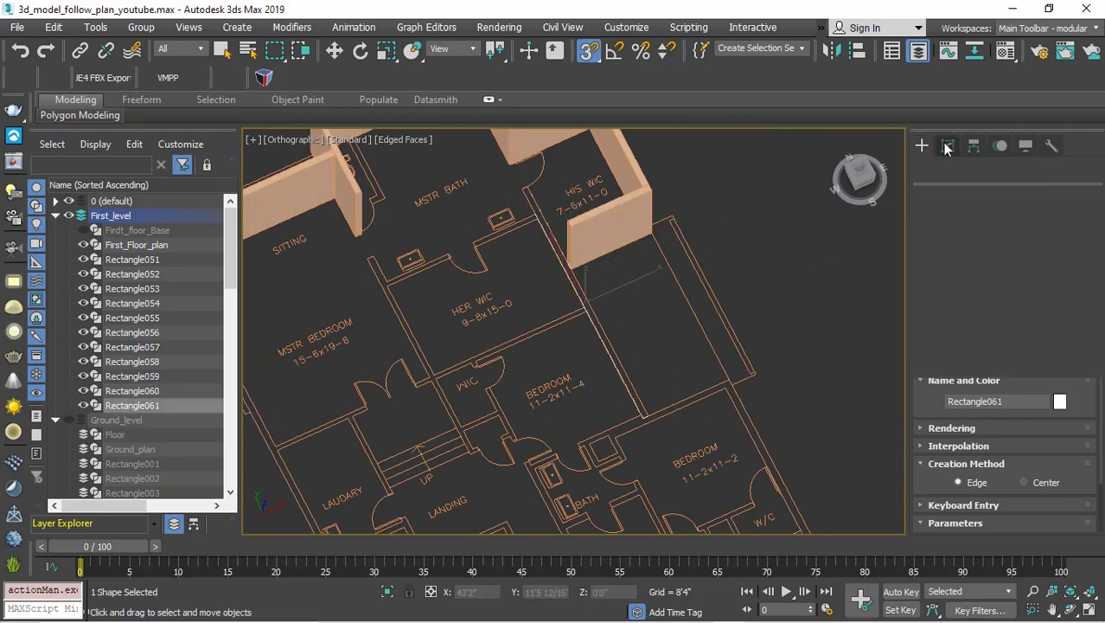
click(994, 194)
scroll(989, 212, down, 8)
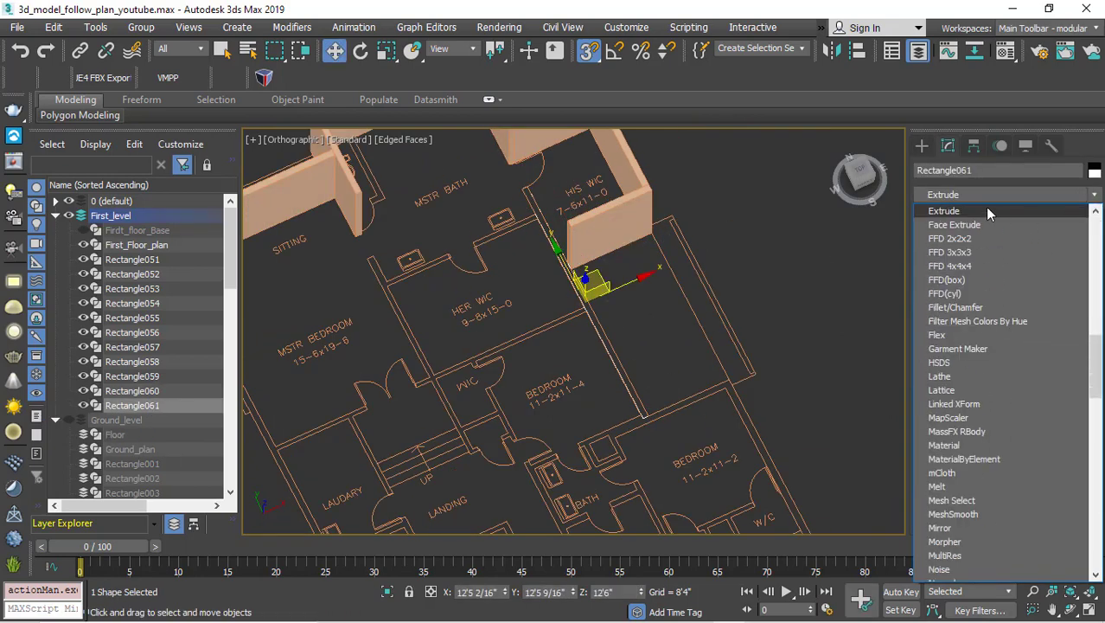
click(989, 211)
scroll(729, 284, down, 3)
Step: Trace Rectangle062 along the top of HER WIC and extrude it into a 10' wall
click(922, 146)
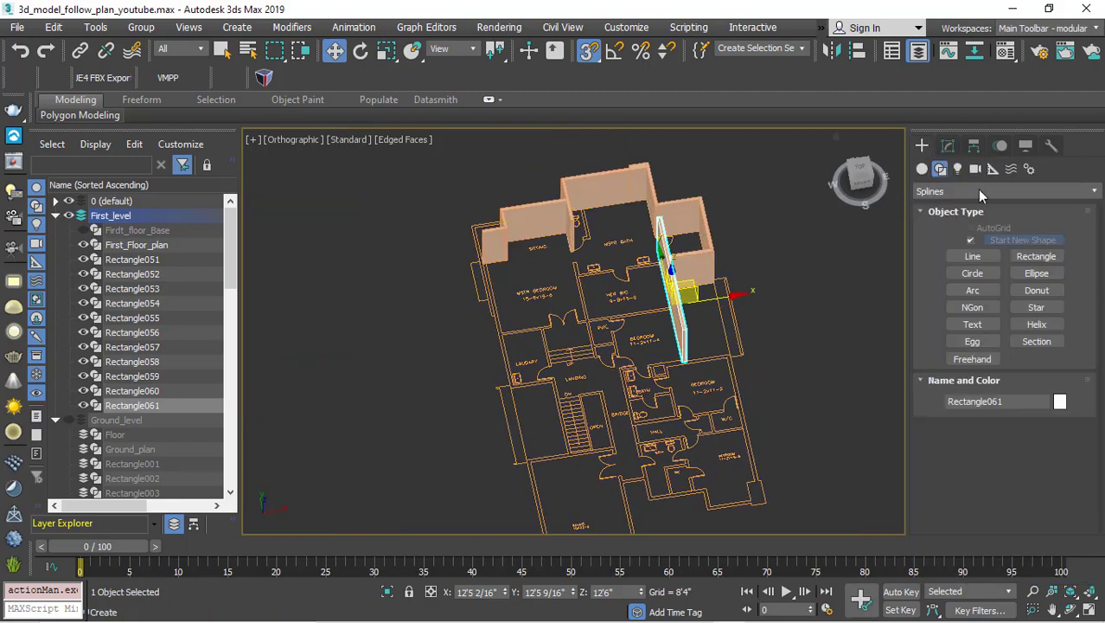
click(1031, 257)
scroll(607, 301, up, 6)
scroll(610, 294, down, 2)
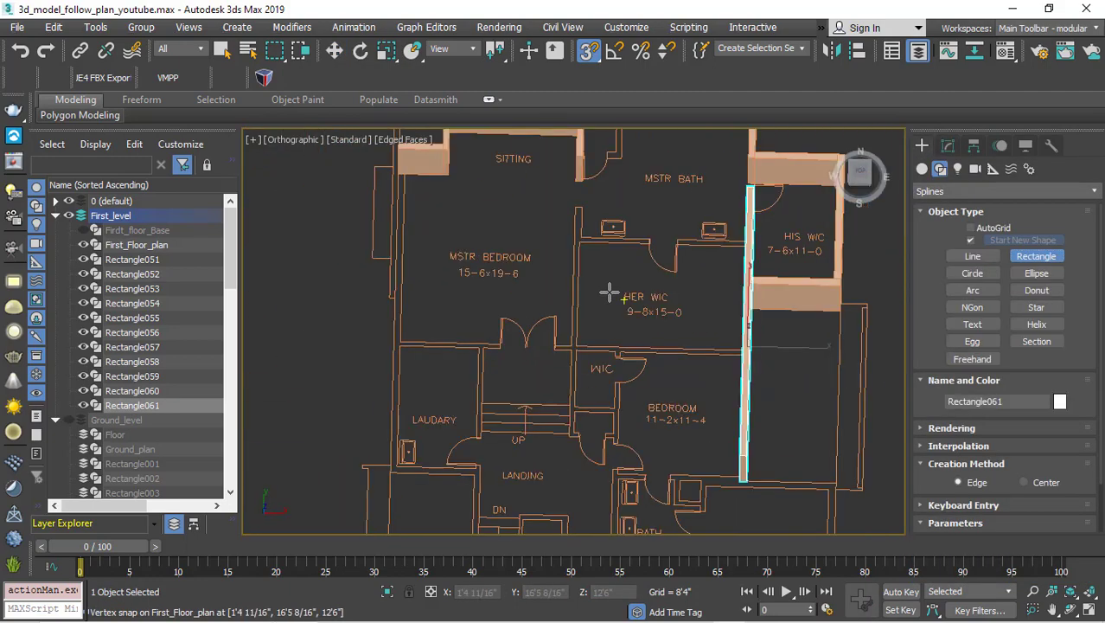
scroll(719, 229, up, 3)
scroll(813, 259, down, 2)
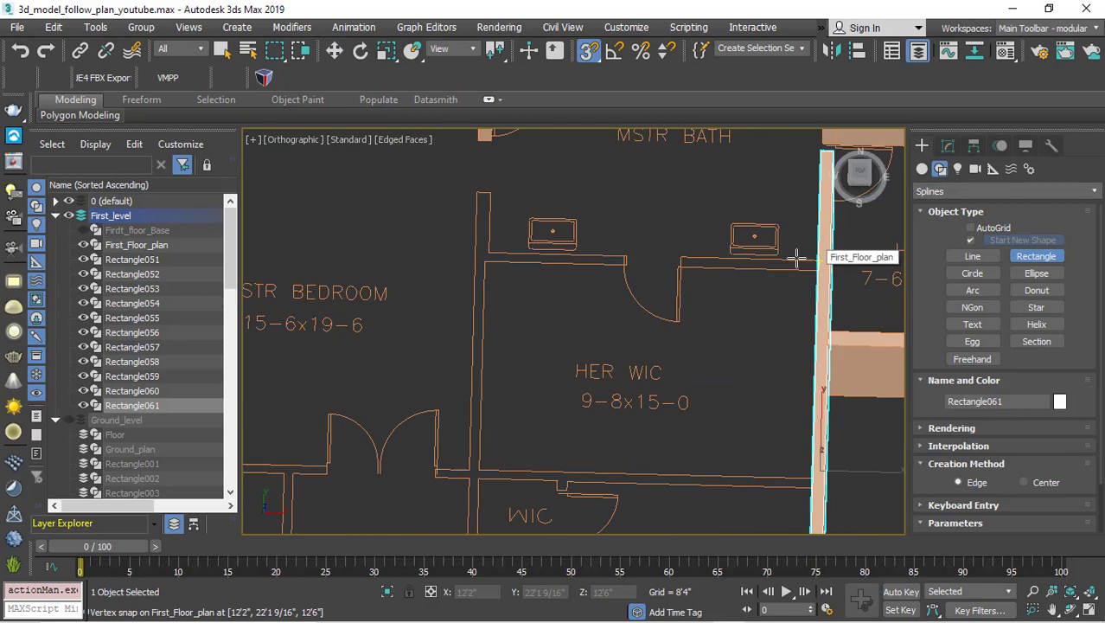
drag(818, 260, 487, 262)
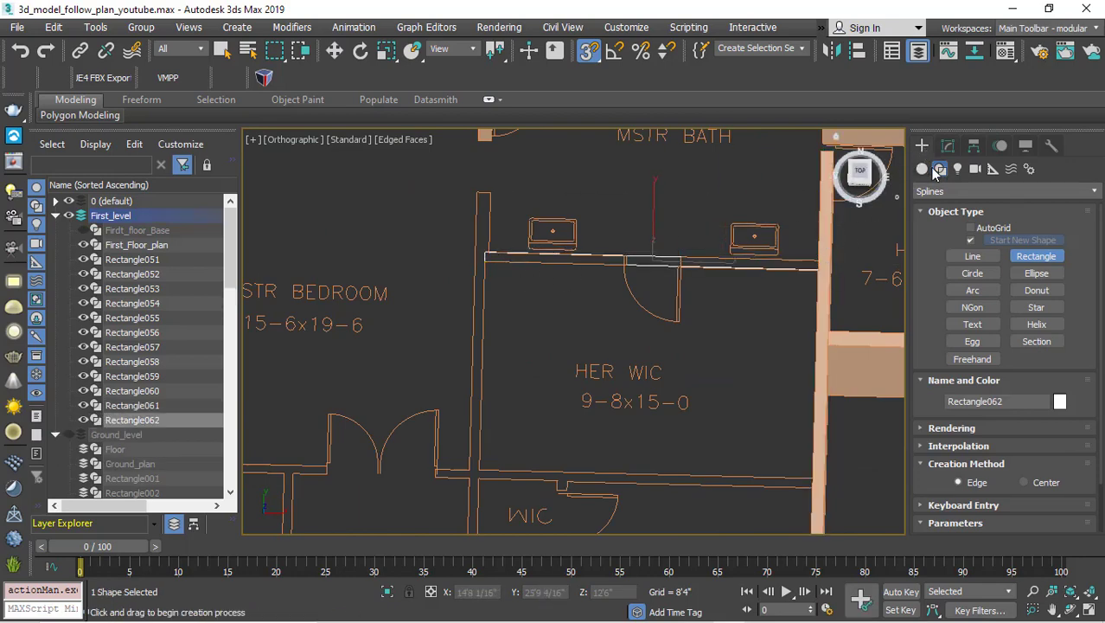
click(948, 145)
click(1098, 196)
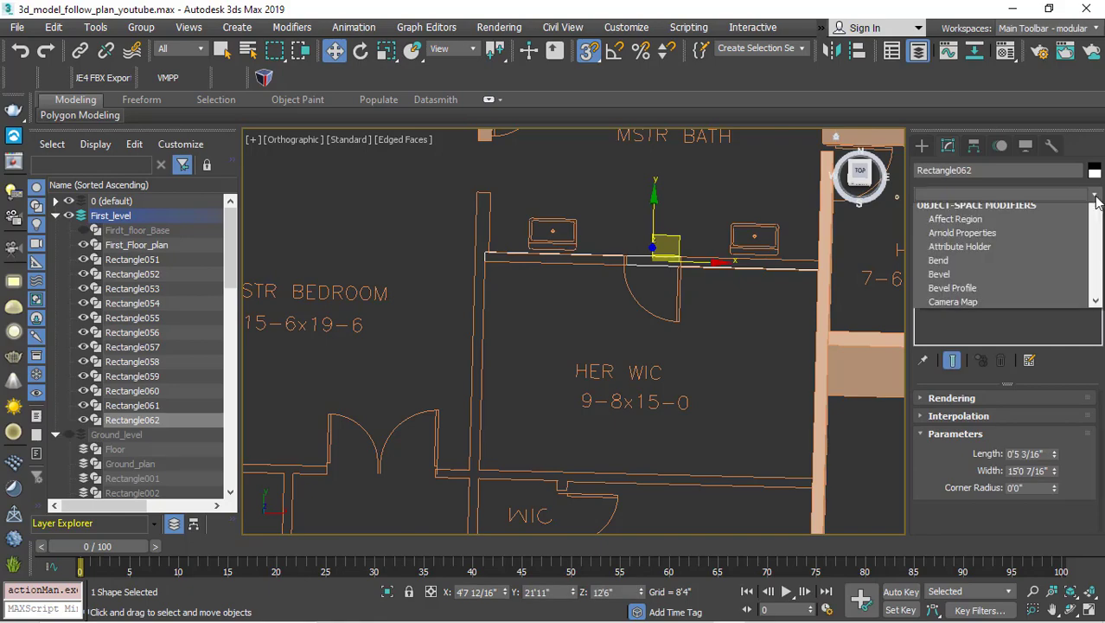
text(ex)
key(Return)
Step: Trace Rectangle063 between MSTR BEDROOM and HER WIC and extrude it 10'
alt+middle_drag(600, 388, 759, 265)
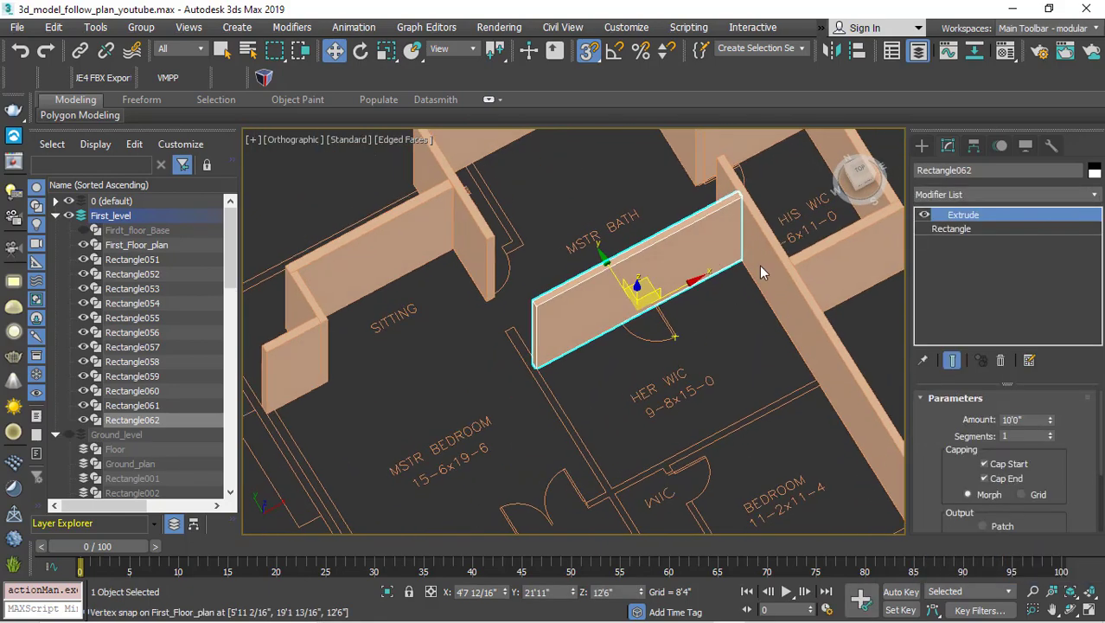
click(920, 146)
mouse_move(616, 345)
alt+middle_down()
mouse_move(502, 345)
mouse_move(497, 330)
alt+middle_up()
drag(497, 330, 541, 378)
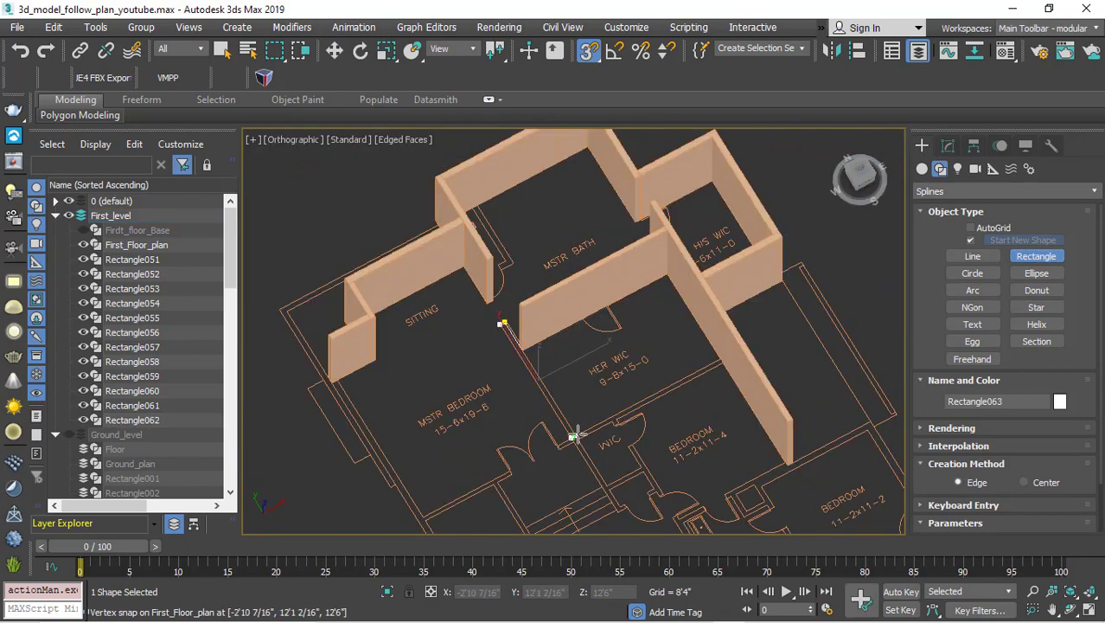
click(948, 146)
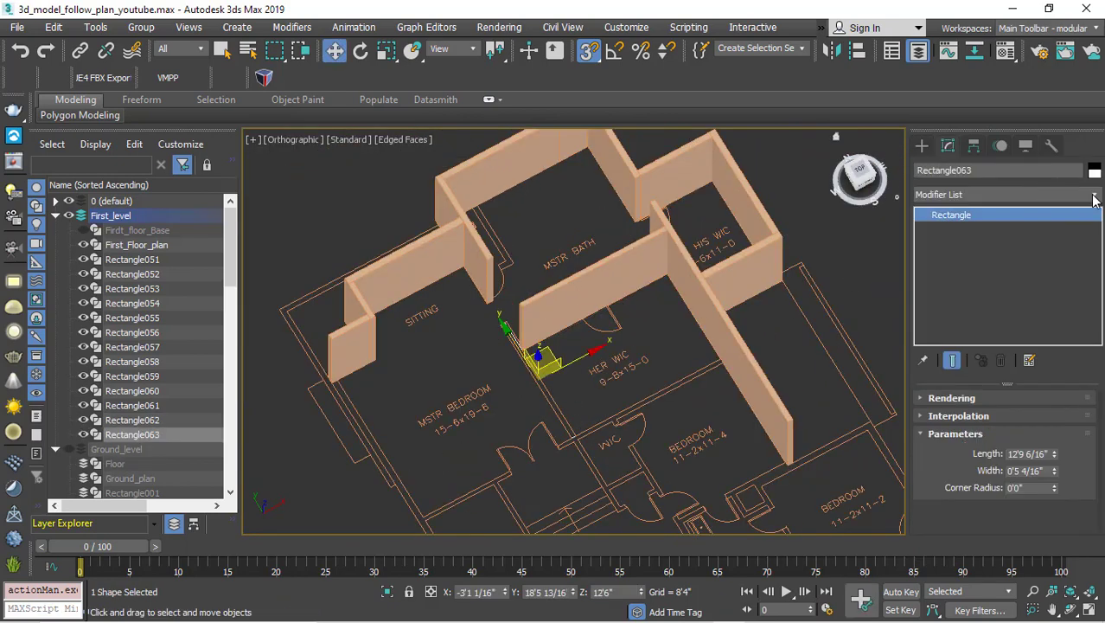
click(1094, 200)
text(ex)
click(951, 212)
scroll(506, 401, up, 4)
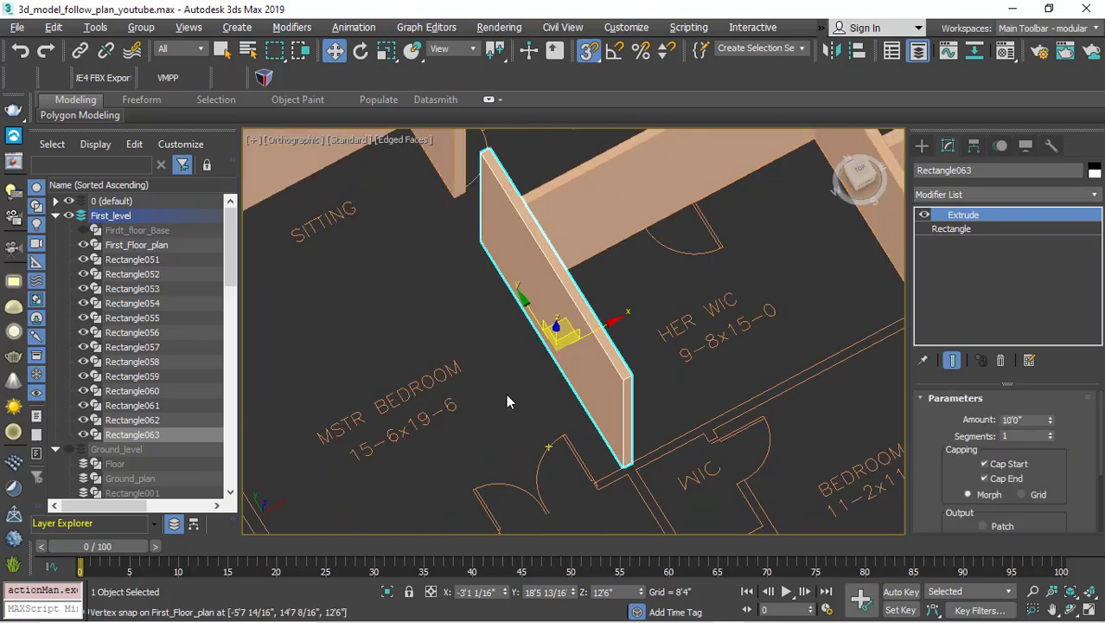
scroll(506, 401, down, 5)
Step: Return to the Rectangle tool with the view orbited to a top-down plan
click(924, 145)
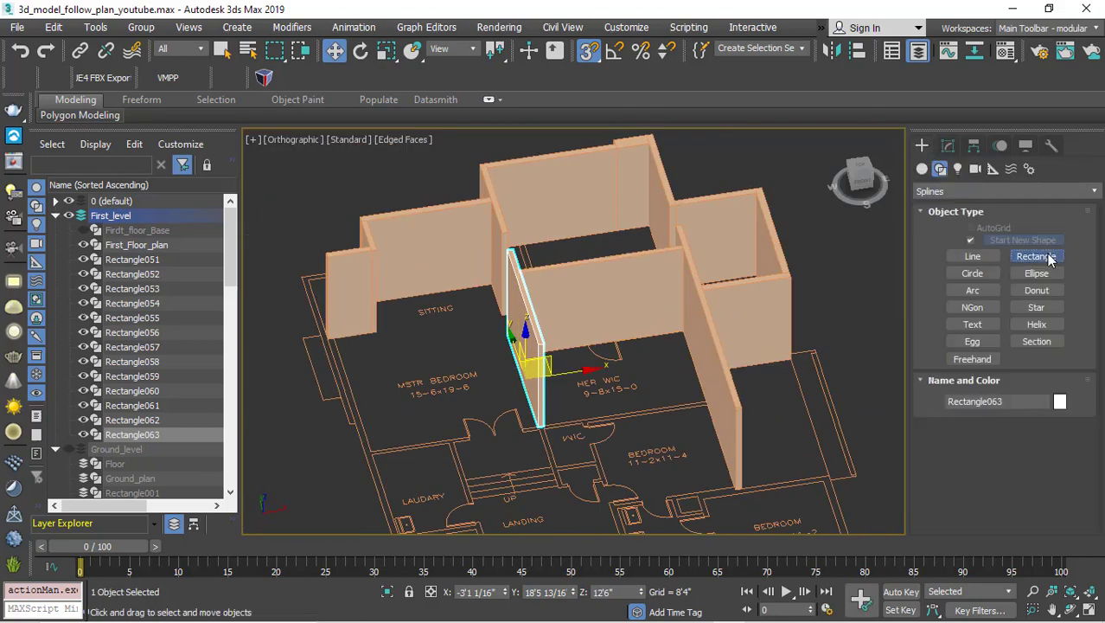
click(1036, 256)
scroll(548, 432, up, 3)
scroll(573, 390, down, 2)
alt+middle_drag(573, 390, 602, 357)
Step: Trace Rectangle064 along the bottom of HER WIC and extrude it into a 10' wall
scroll(680, 367, up, 3)
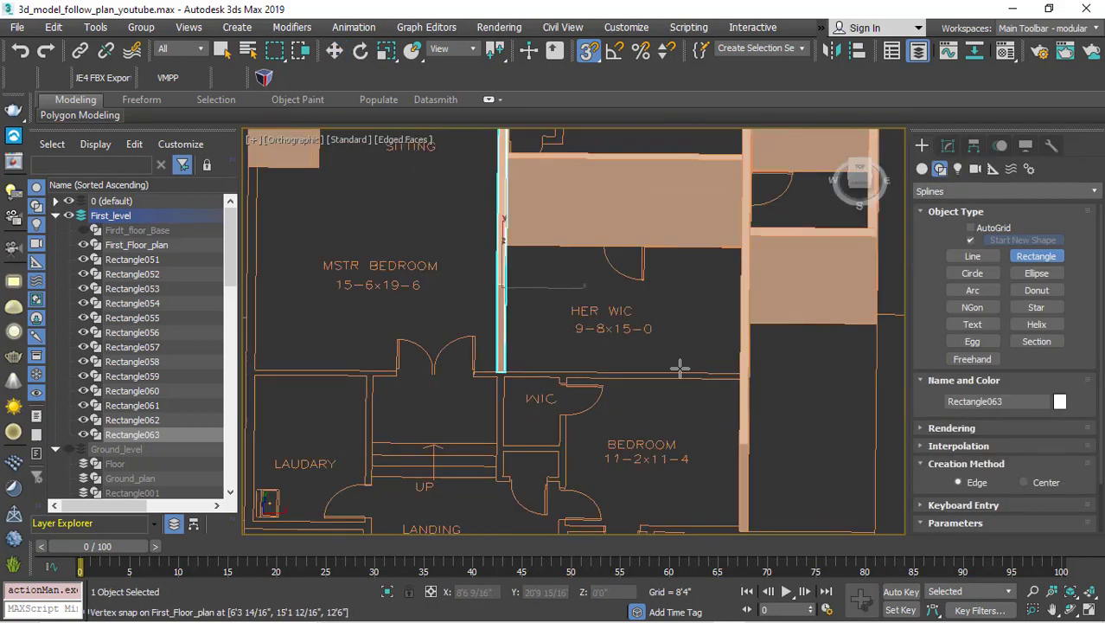
alt+middle_drag(680, 367, 677, 394)
scroll(742, 322, up, 3)
scroll(787, 298, down, 2)
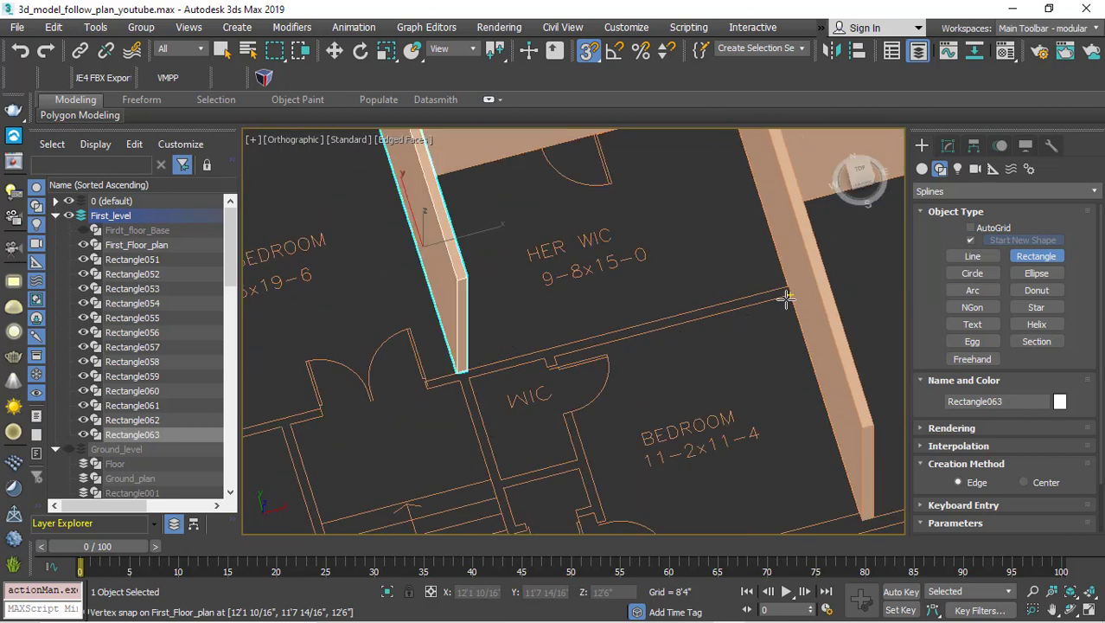
mouse_move(787, 296)
mouse_down()
mouse_move(456, 381)
mouse_move(463, 376)
mouse_up()
click(959, 148)
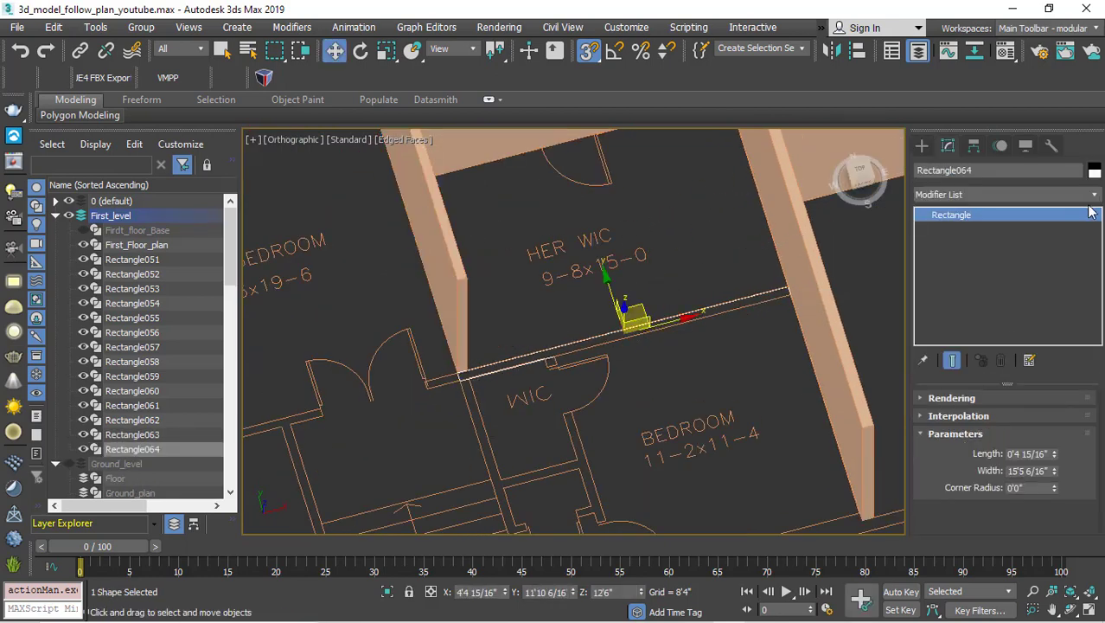
click(1070, 195)
text(ex)
key(Return)
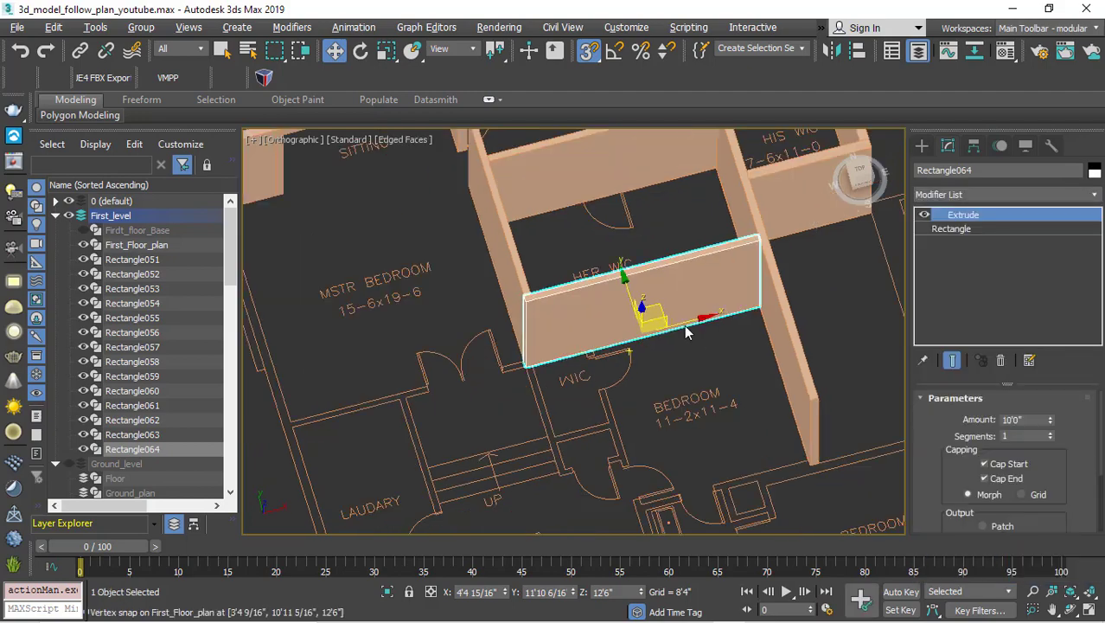
Step: Snap Rectangle065 as a thin strip from the existing wall corner and extrude it
click(922, 147)
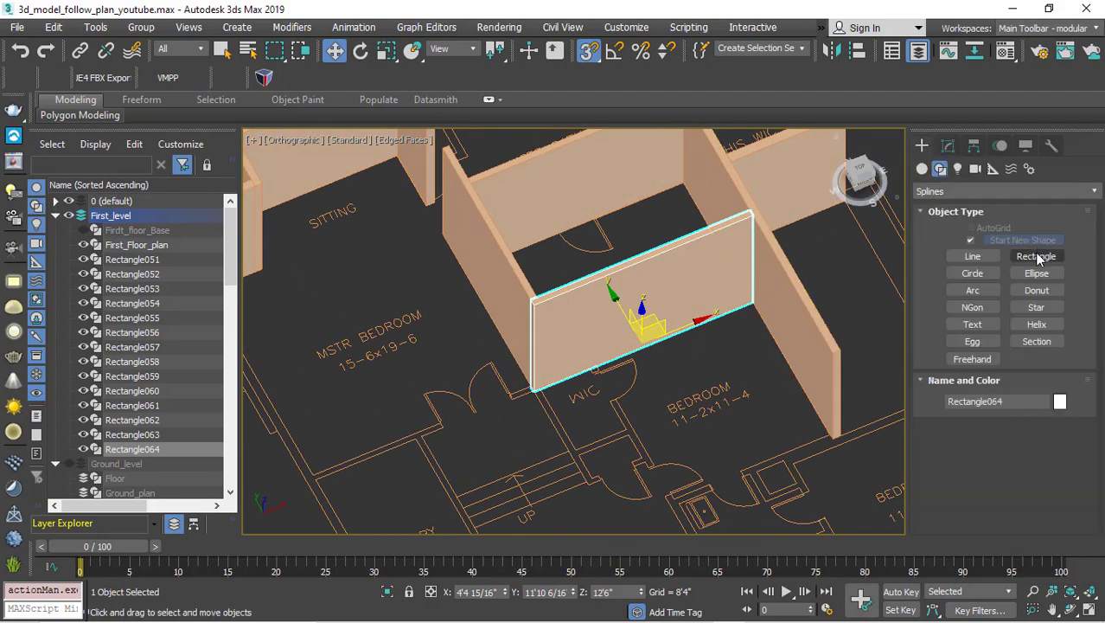
click(1036, 256)
scroll(553, 395, up, 5)
scroll(605, 363, down, 5)
scroll(686, 320, up, 4)
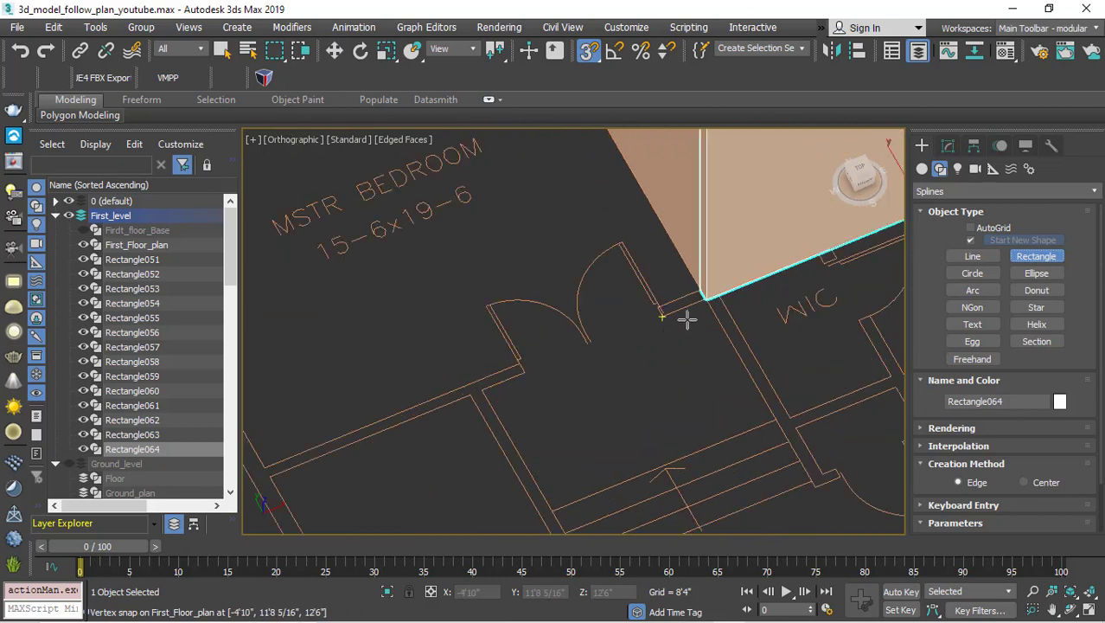
scroll(699, 304, down, 2)
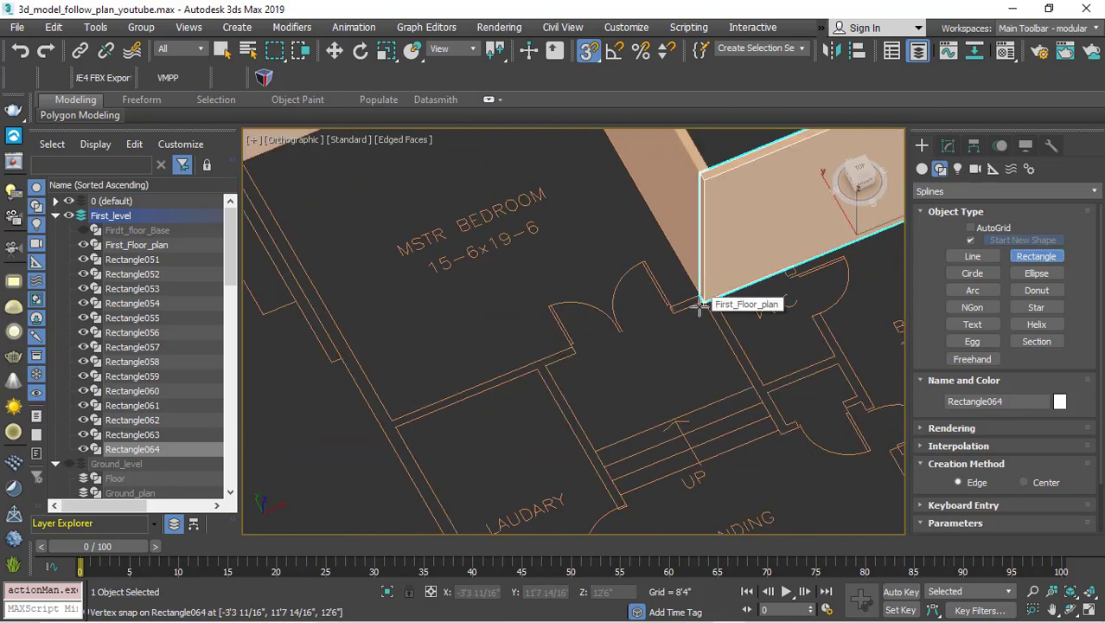
drag(698, 304, 602, 354)
drag(464, 402, 394, 422)
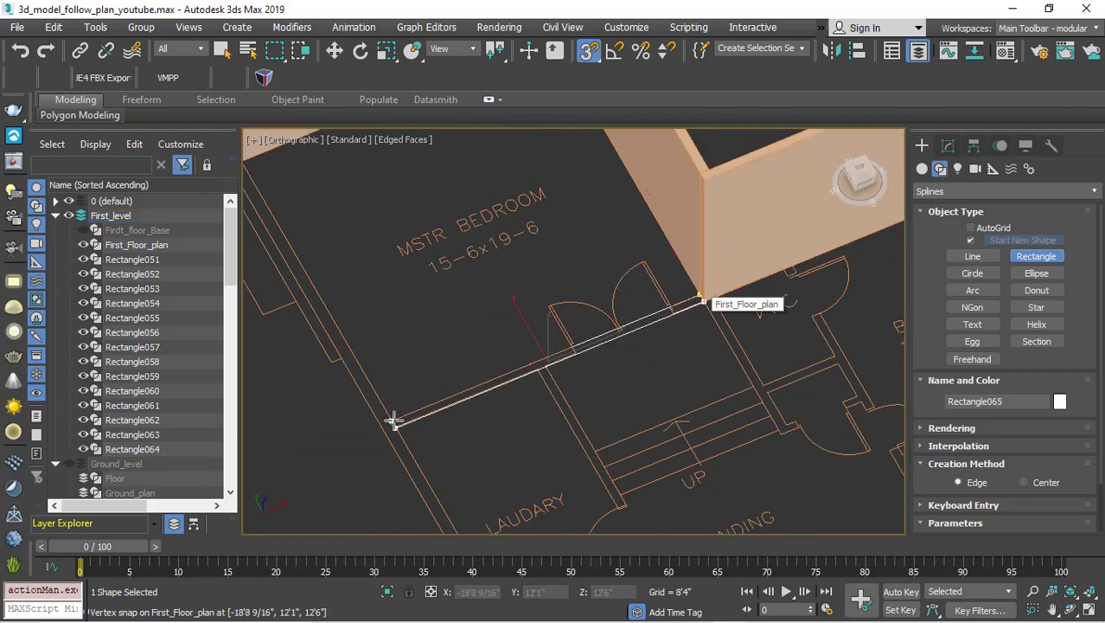
click(949, 146)
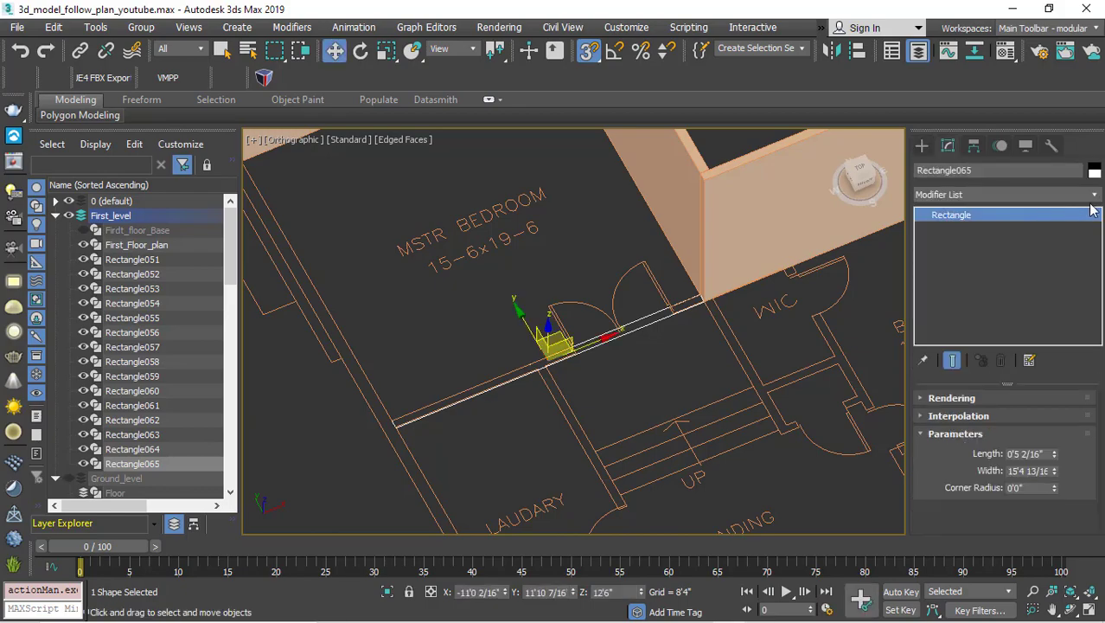
click(1095, 195)
text(ext)
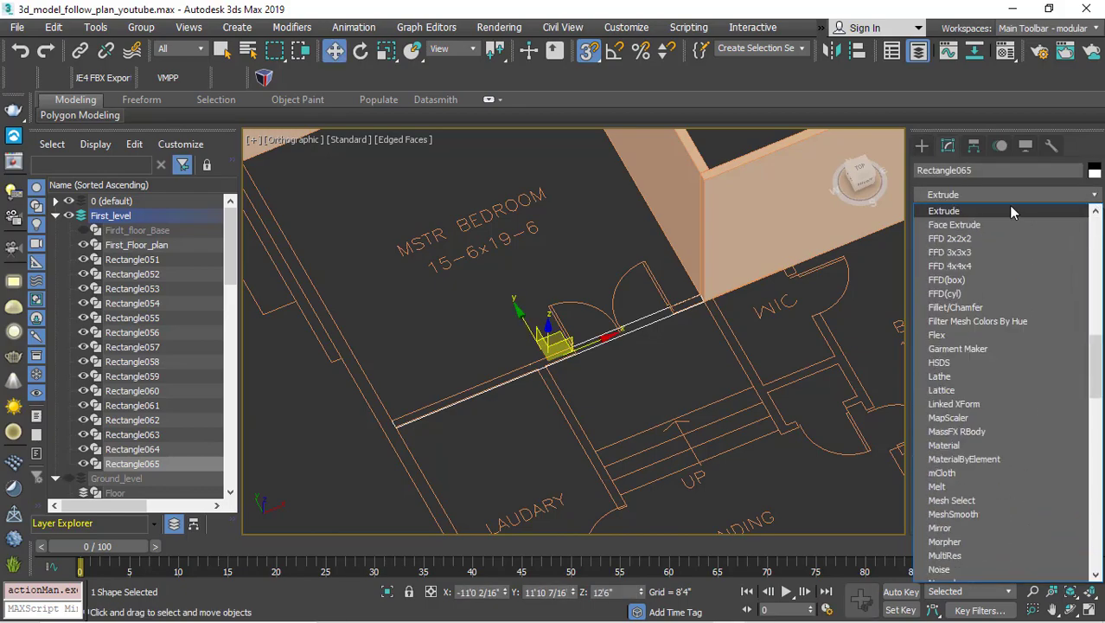
click(1008, 205)
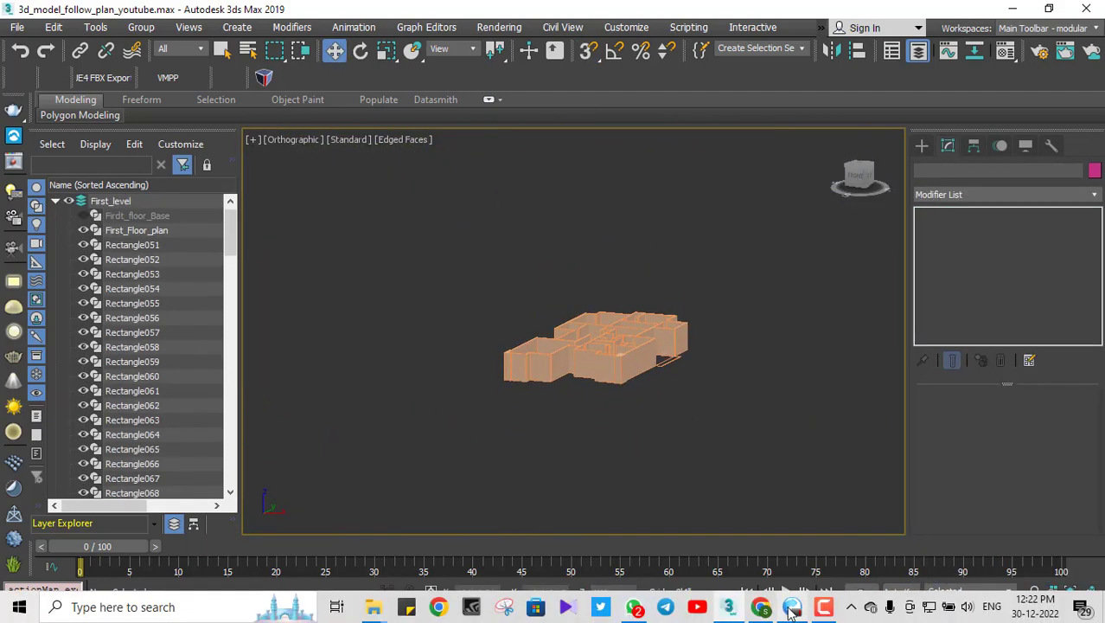
Step: Switch to the Front view and box-select all the wall objects
click(792, 610)
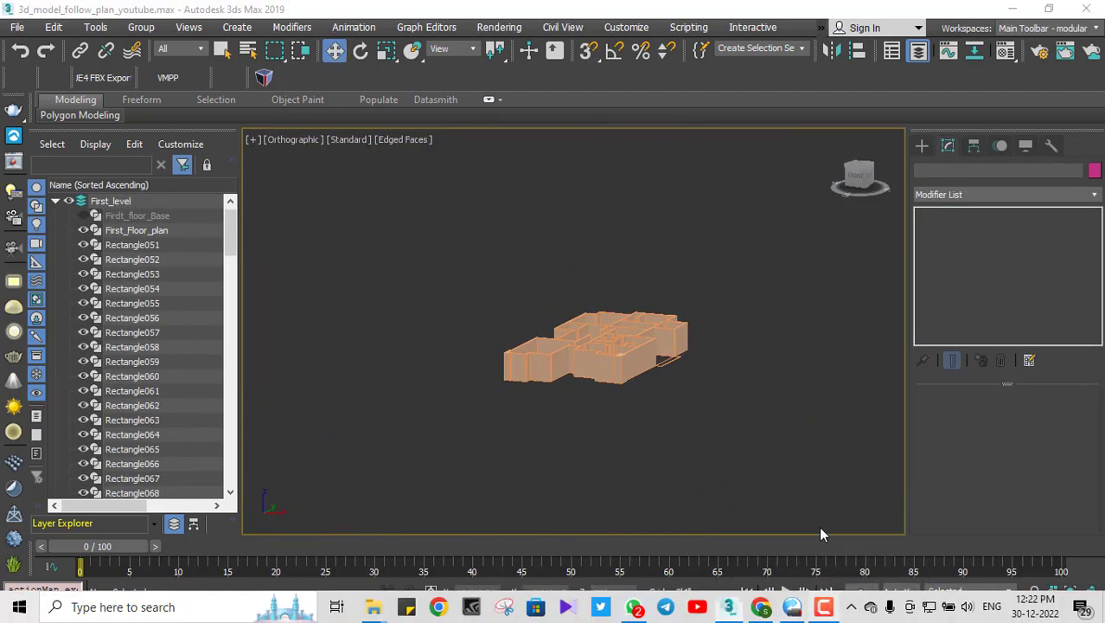
scroll(653, 389, up, 3)
mouse_move(610, 353)
middle_down()
mouse_move(731, 387)
mouse_move(578, 383)
middle_up()
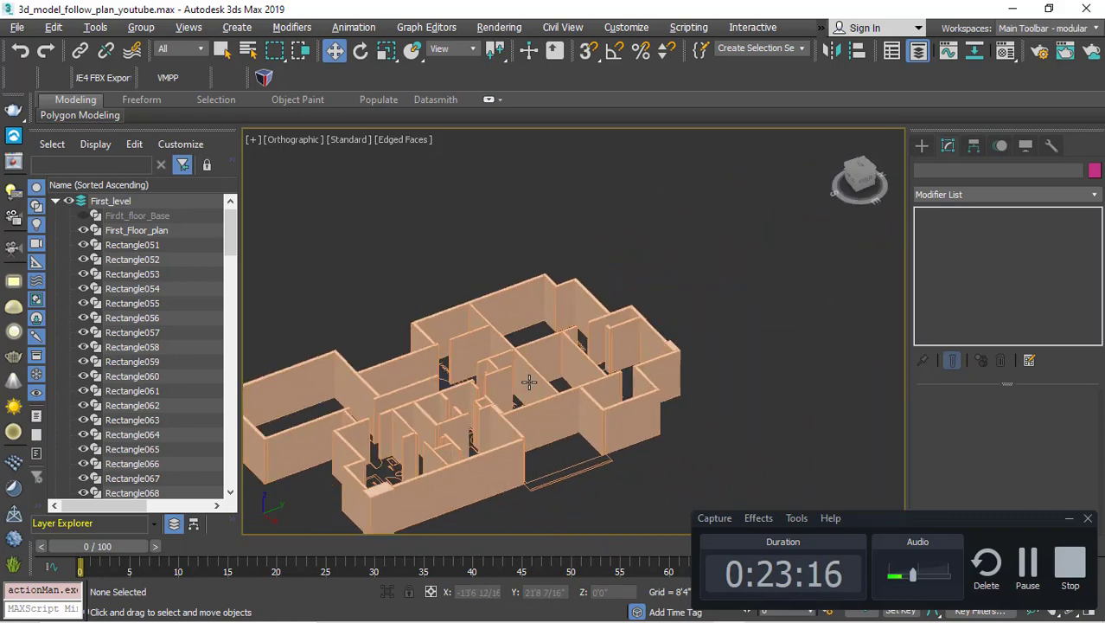
scroll(577, 383, down, 2)
click(861, 184)
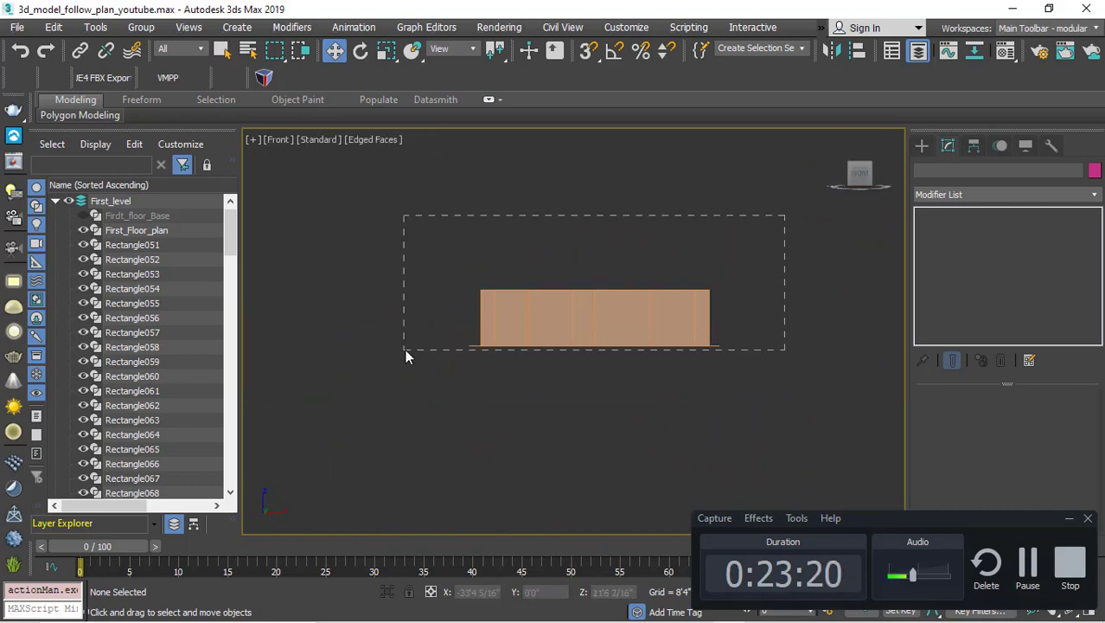
drag(405, 348, 418, 313)
Step: Lock rotation on X, Y and Z for the selected walls, then deselect them
click(973, 147)
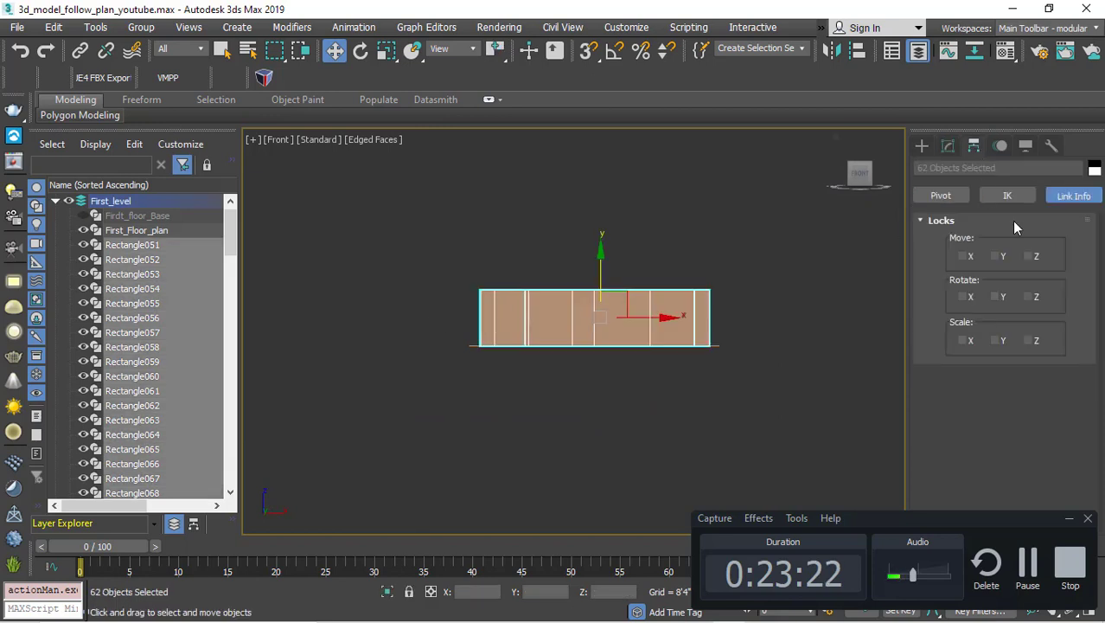
click(997, 296)
click(963, 297)
click(734, 318)
Step: Unhide Firdt_floor_Base so the walls appear standing on the floor slab
alt+middle_drag(733, 318, 679, 388)
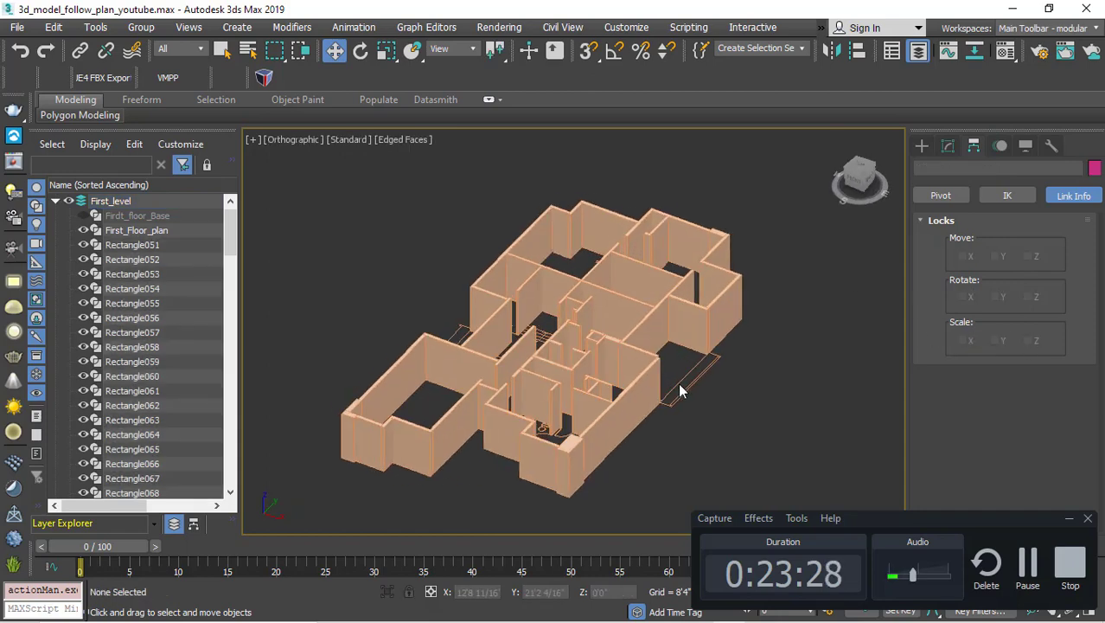
scroll(602, 333, up, 5)
scroll(602, 333, down, 5)
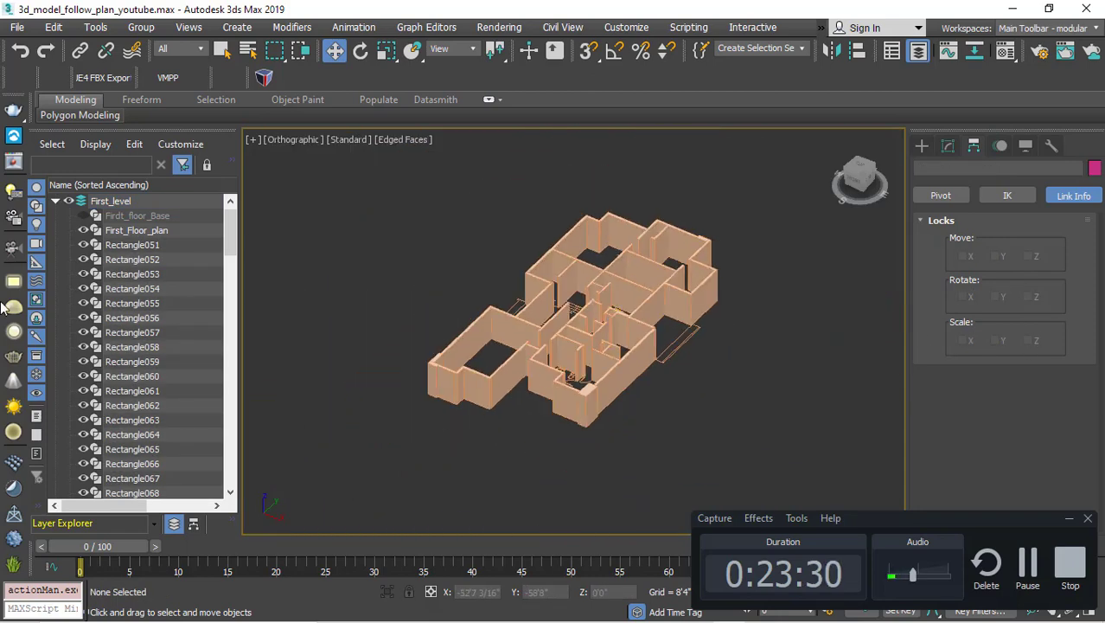
click(83, 215)
scroll(536, 370, up, 2)
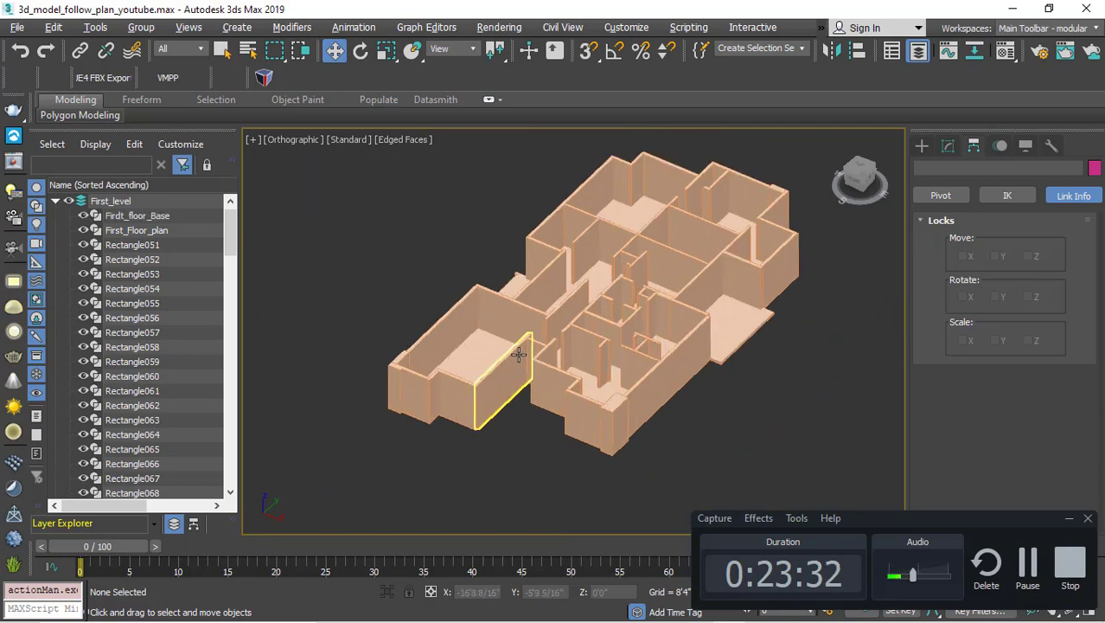
alt+middle_drag(535, 346, 536, 369)
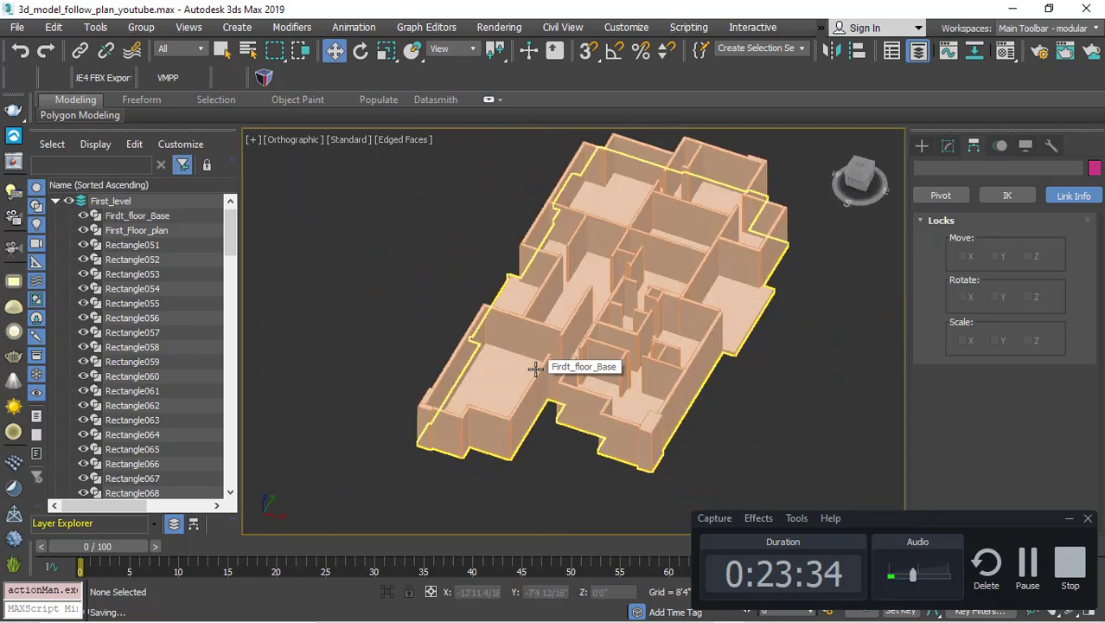